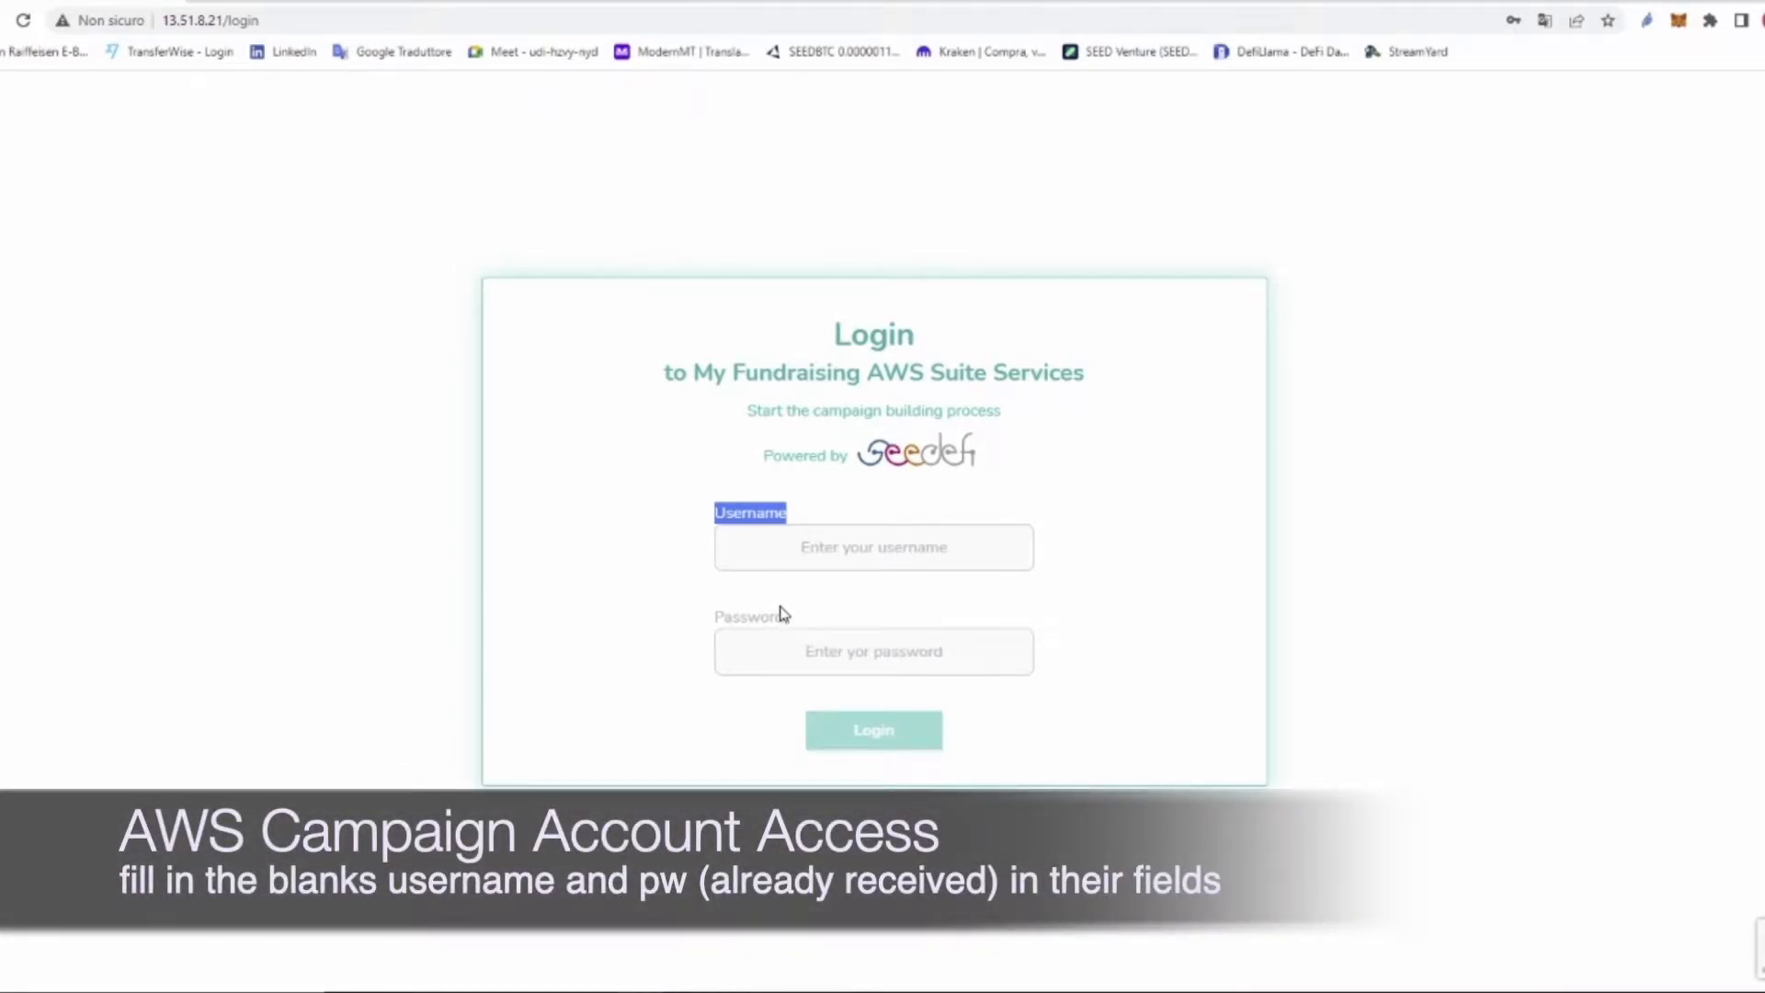
# Step: Log in to Seedefi with the startup account's username and password
pyautogui.click(867, 546)
pyautogui.write('D')
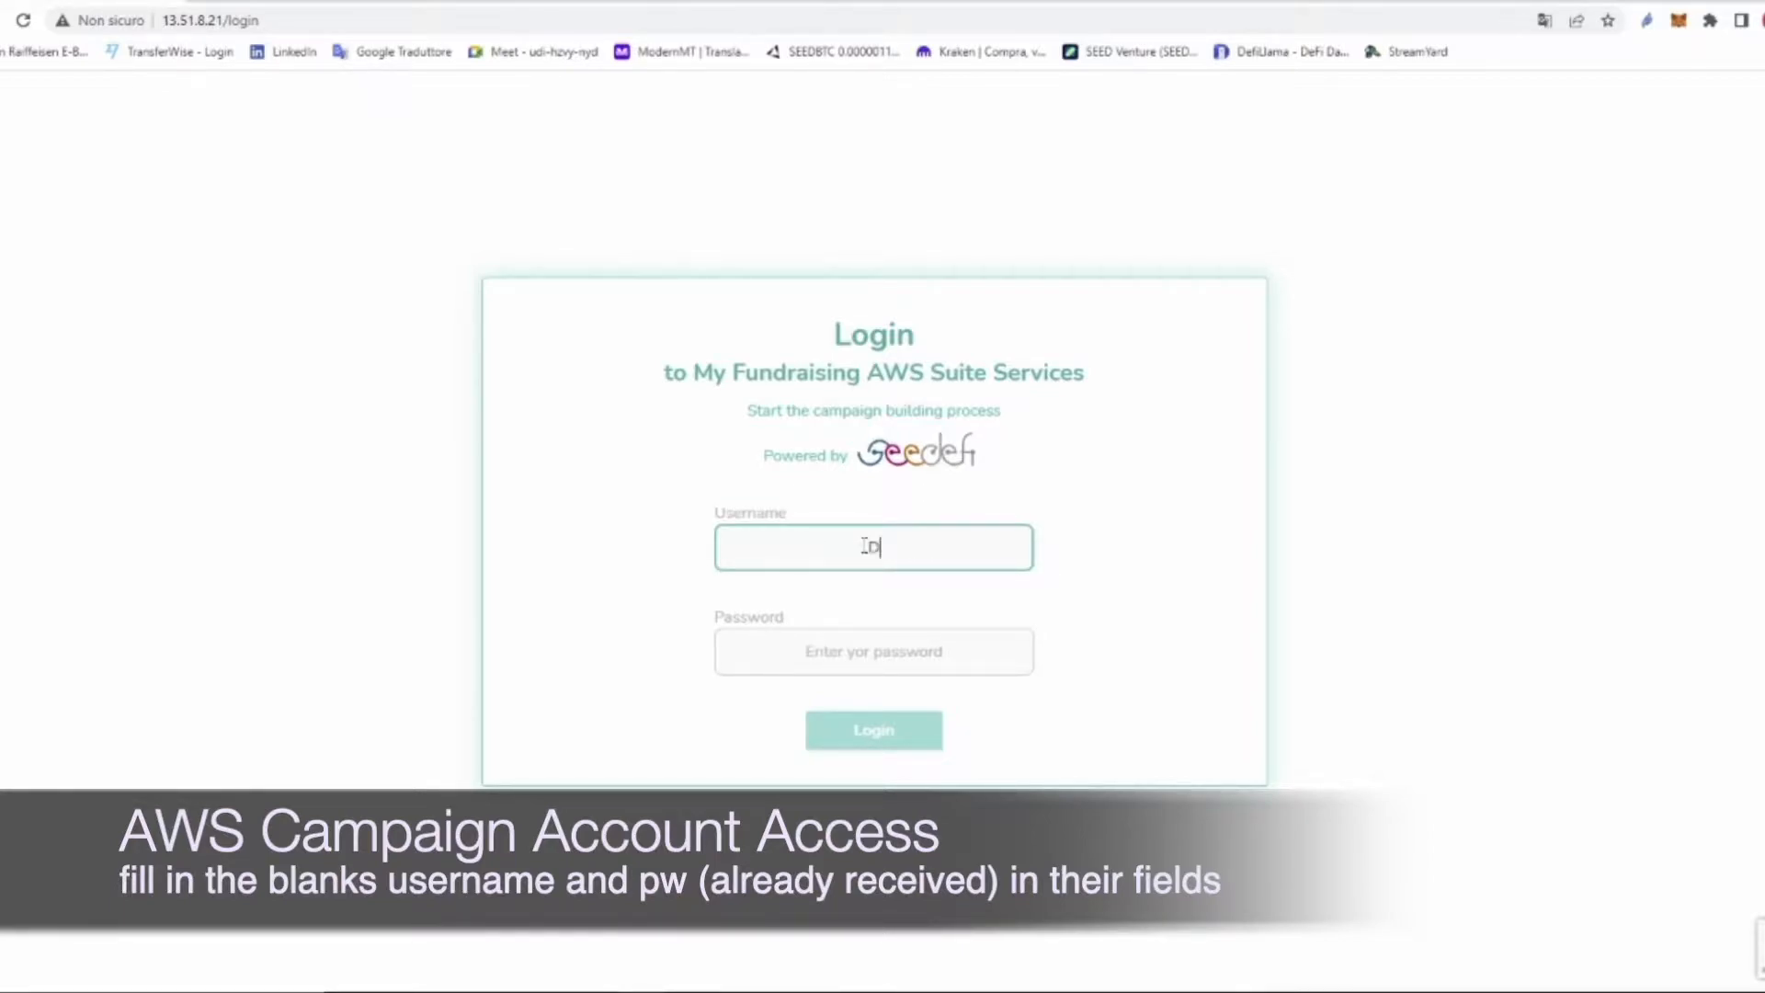
pyautogui.write('dmin')
pyautogui.press('Tab')
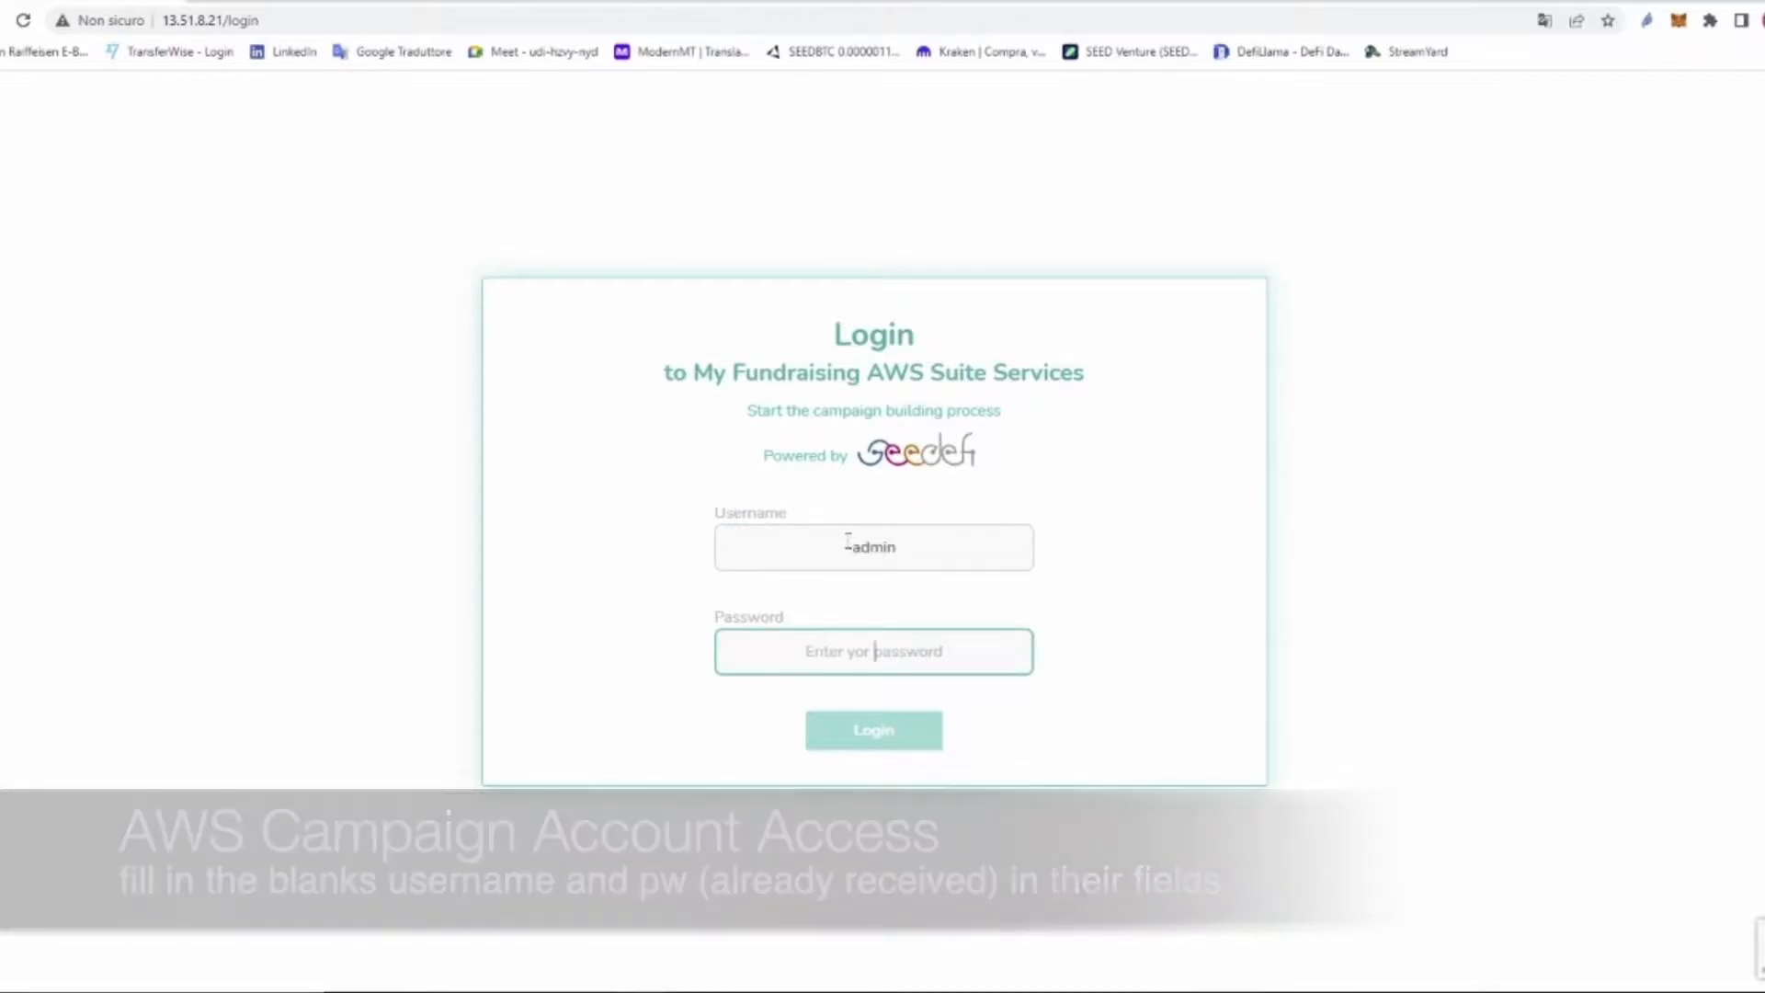
pyautogui.moveTo(800, 618); pyautogui.dragTo(740, 631)
pyautogui.click(704, 633)
pyautogui.doubleClick(705, 632)
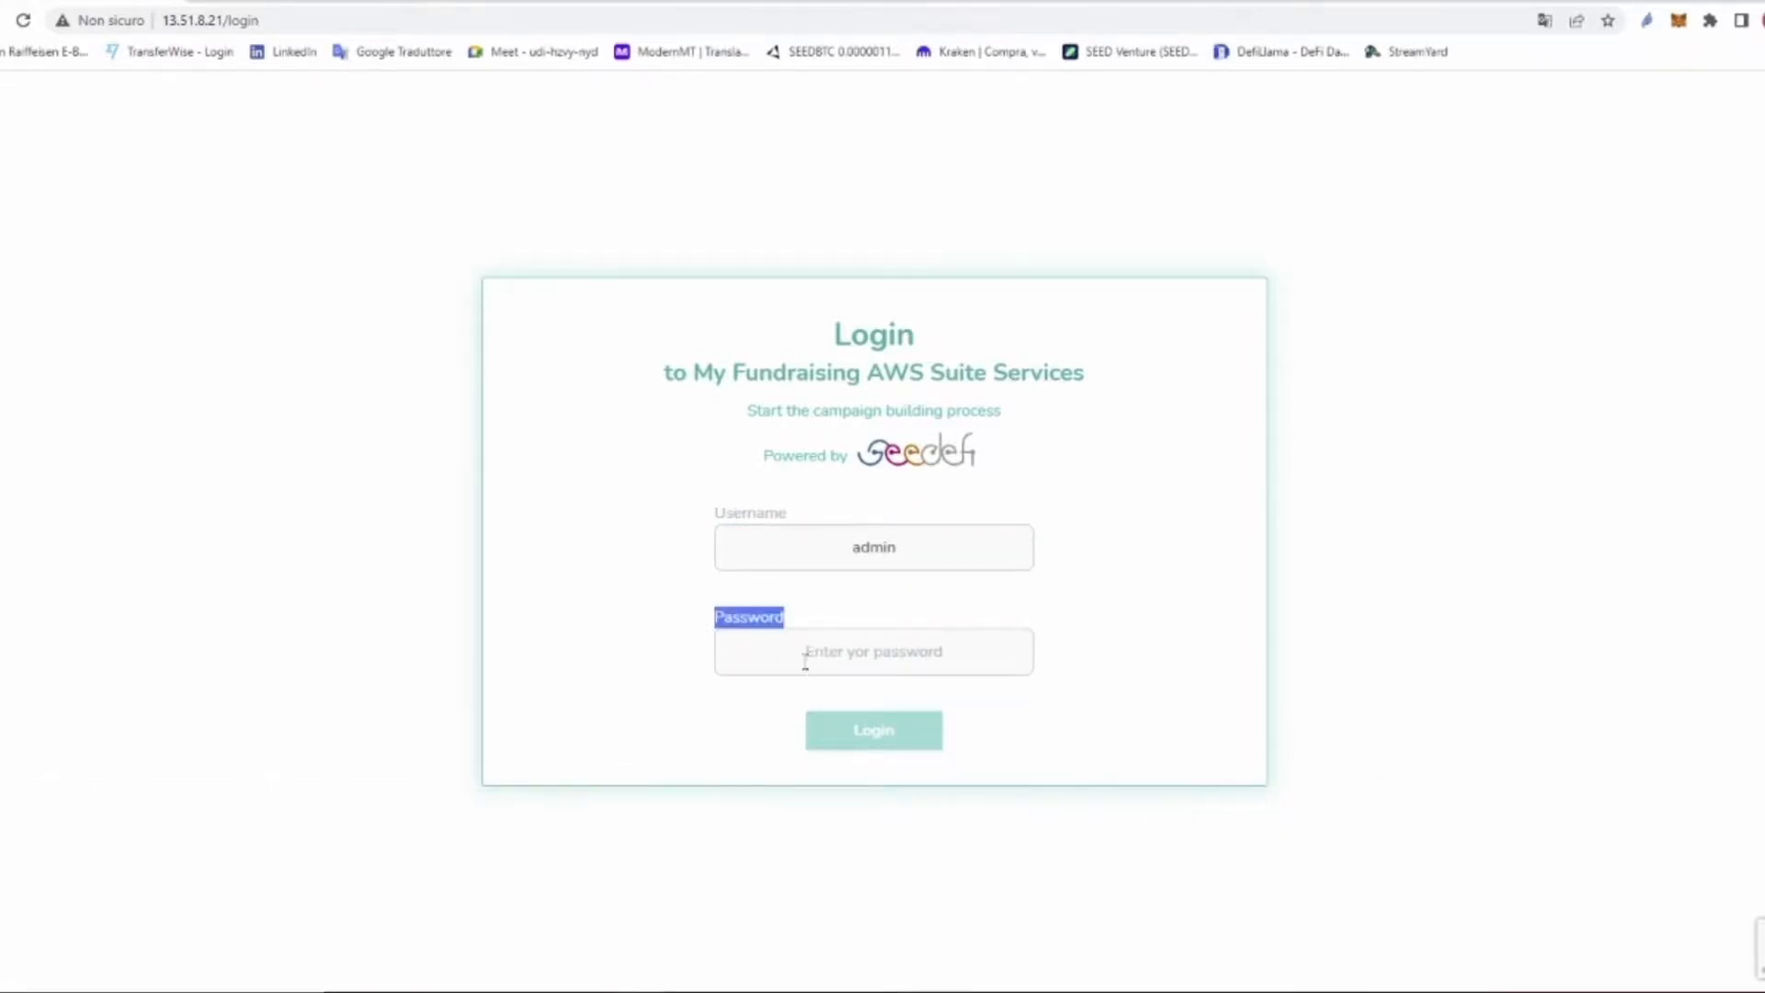
pyautogui.click(880, 652)
pyautogui.write('•••••••')
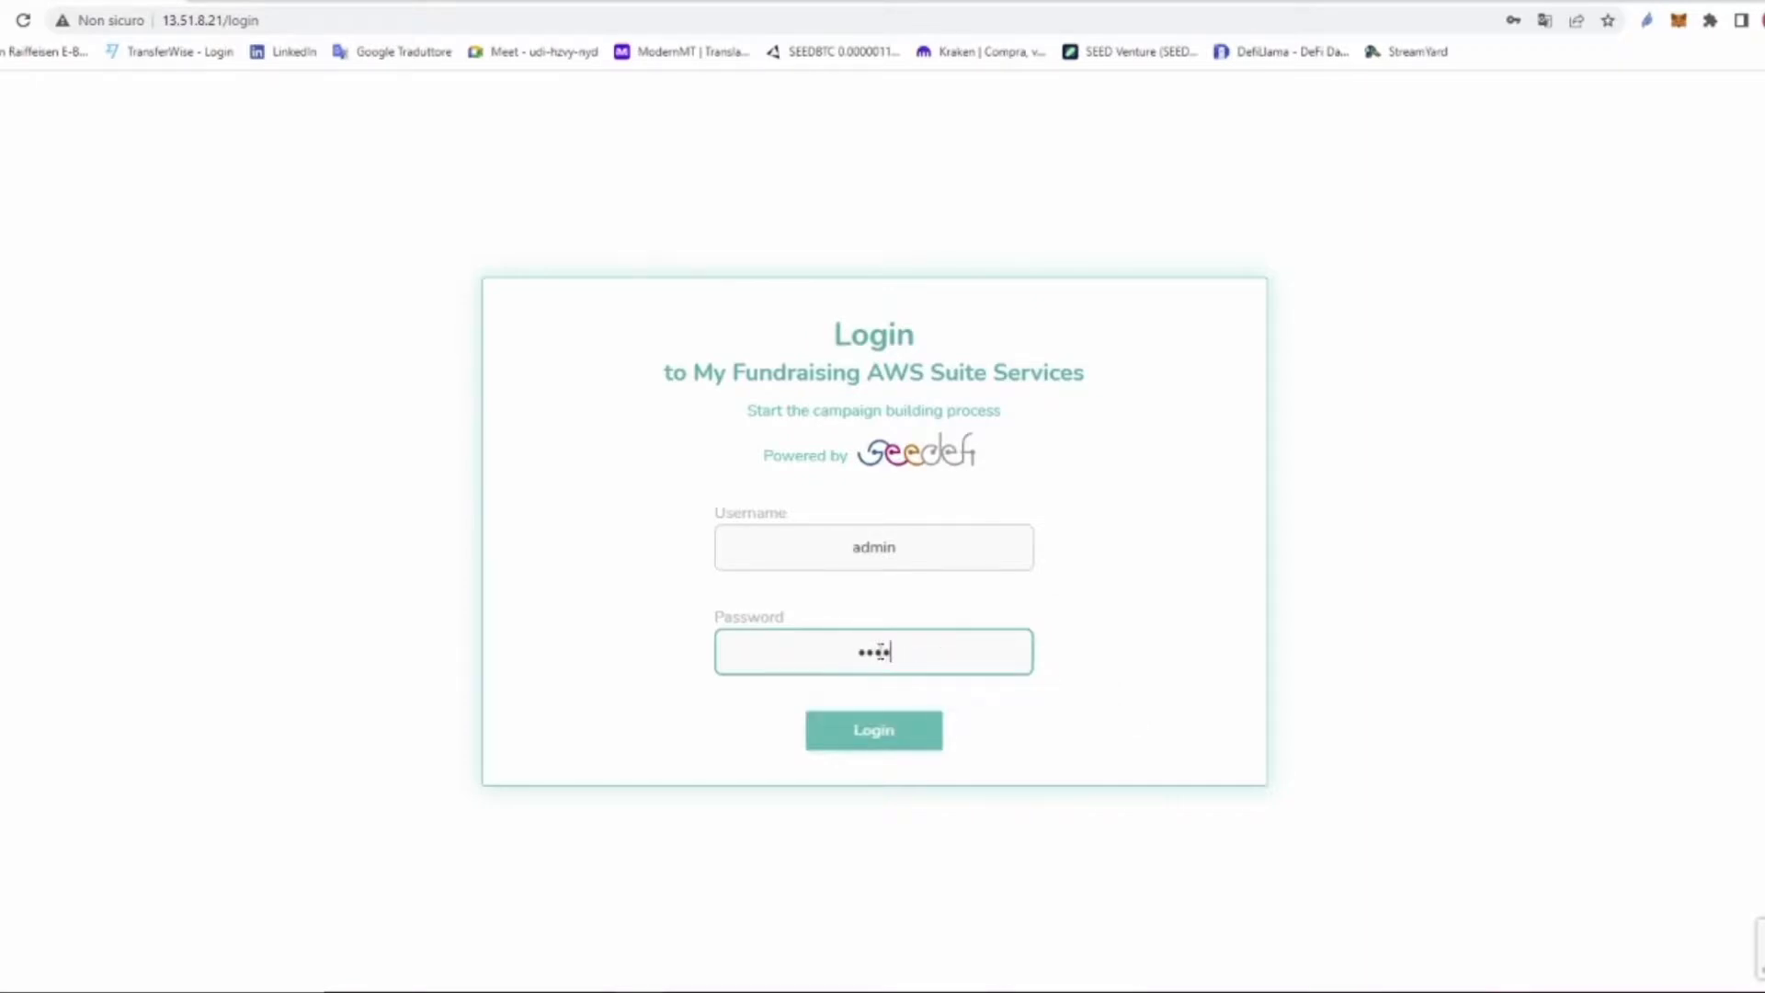
pyautogui.write('••')
pyautogui.click(893, 729)
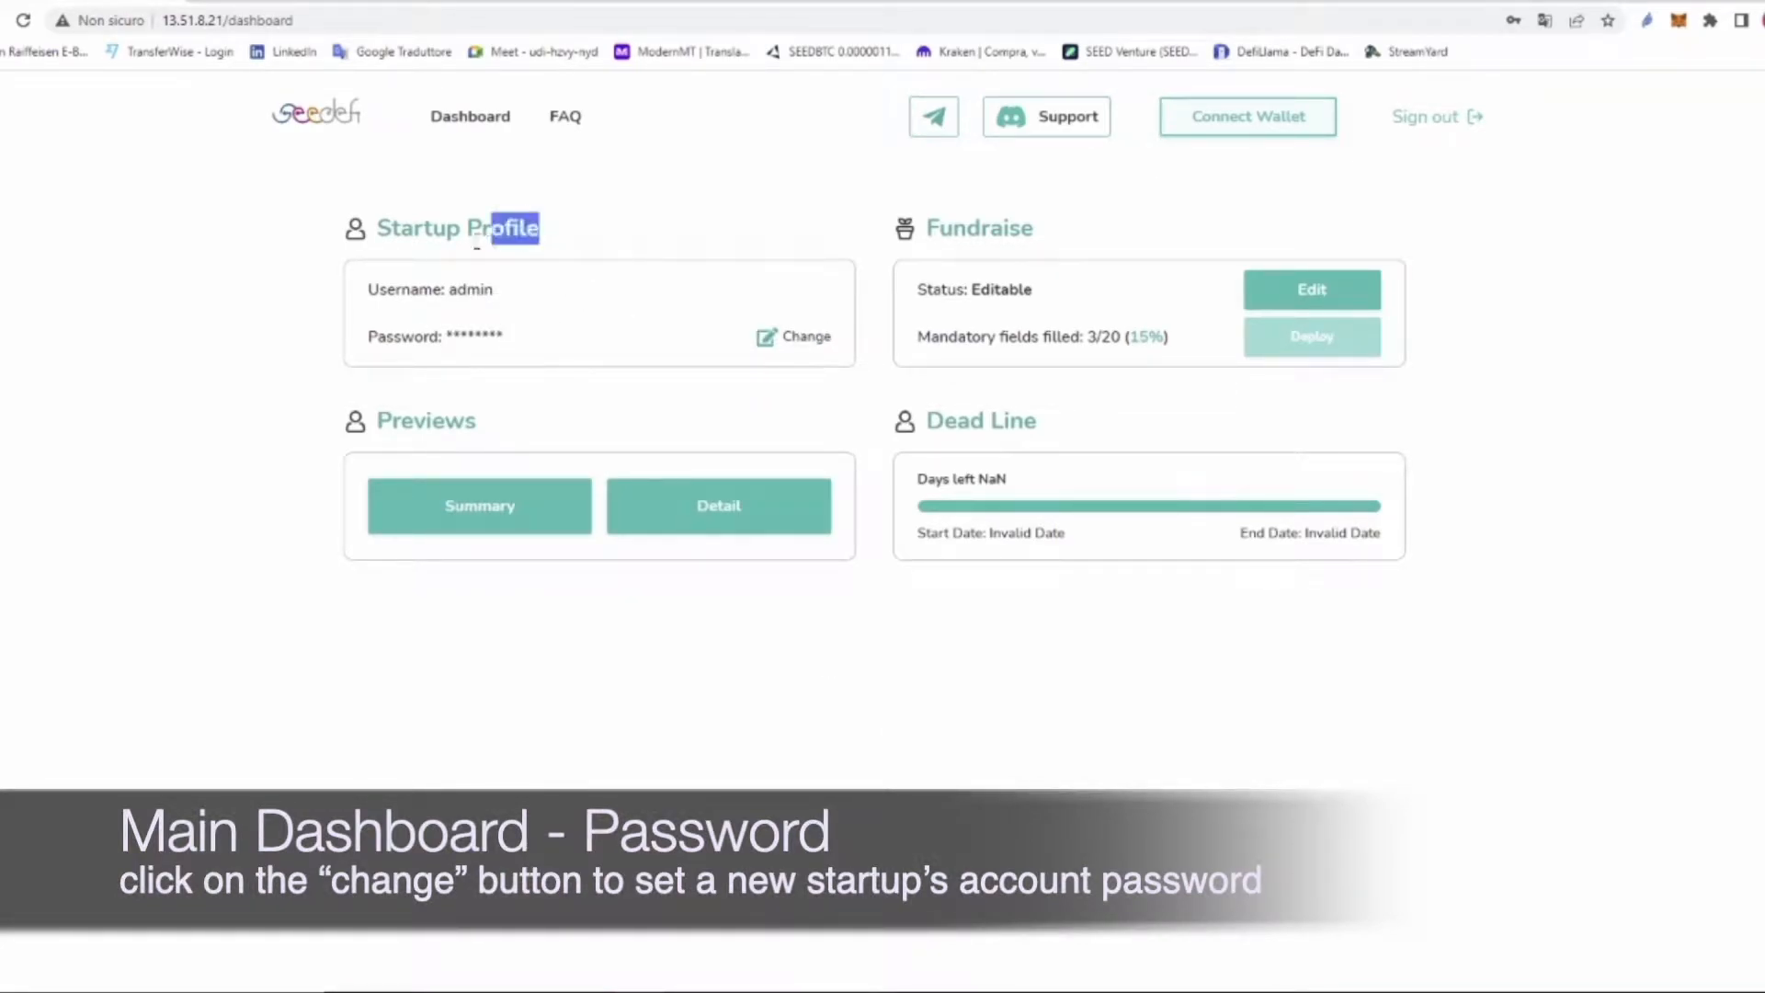
pyautogui.tripleClick(383, 228)
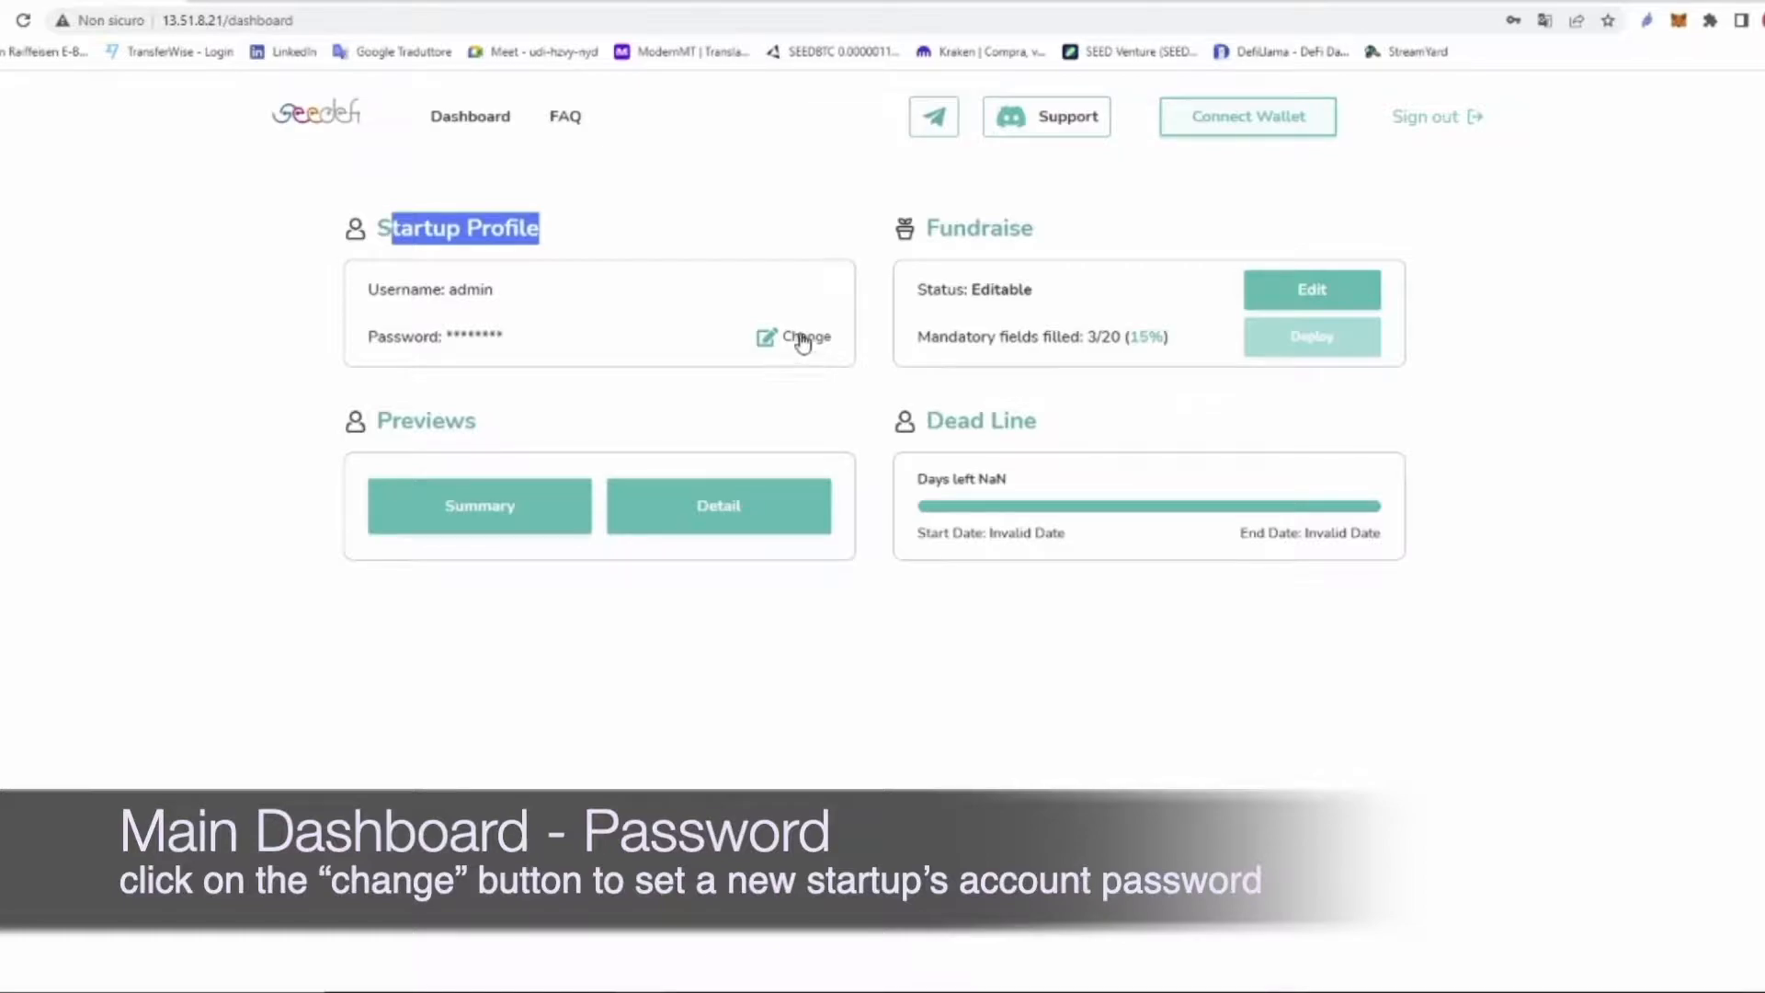
pyautogui.click(802, 339)
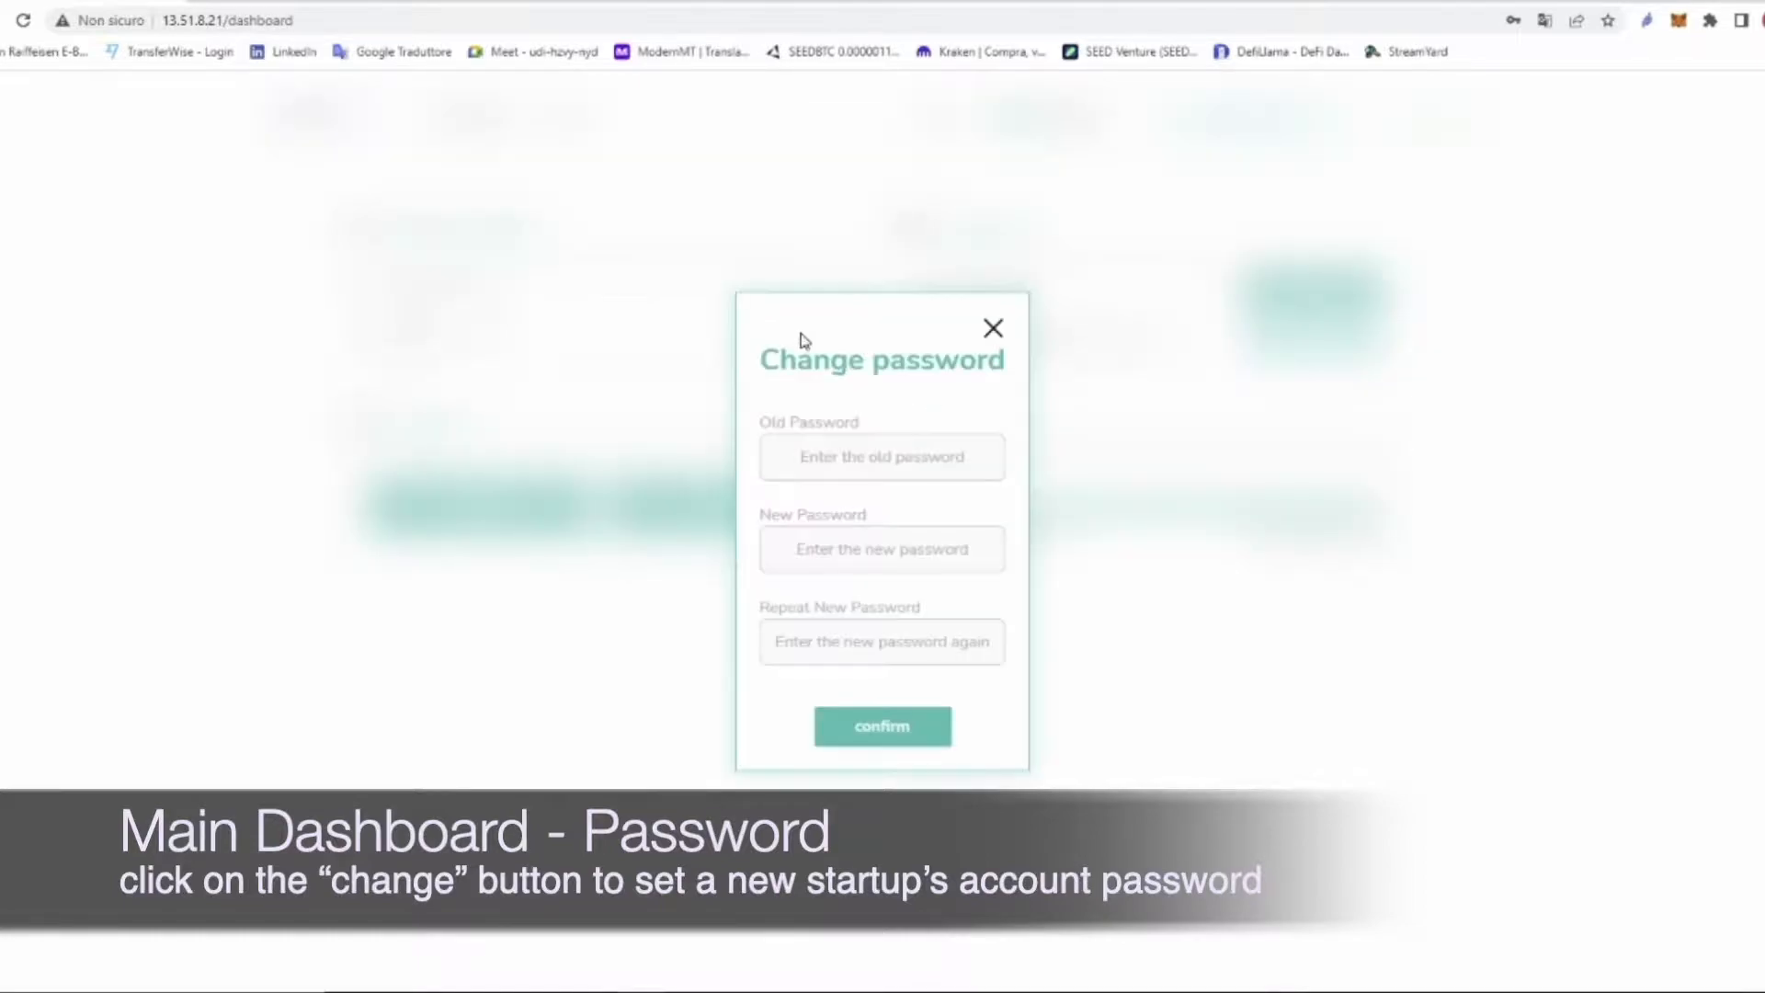
pyautogui.click(993, 335)
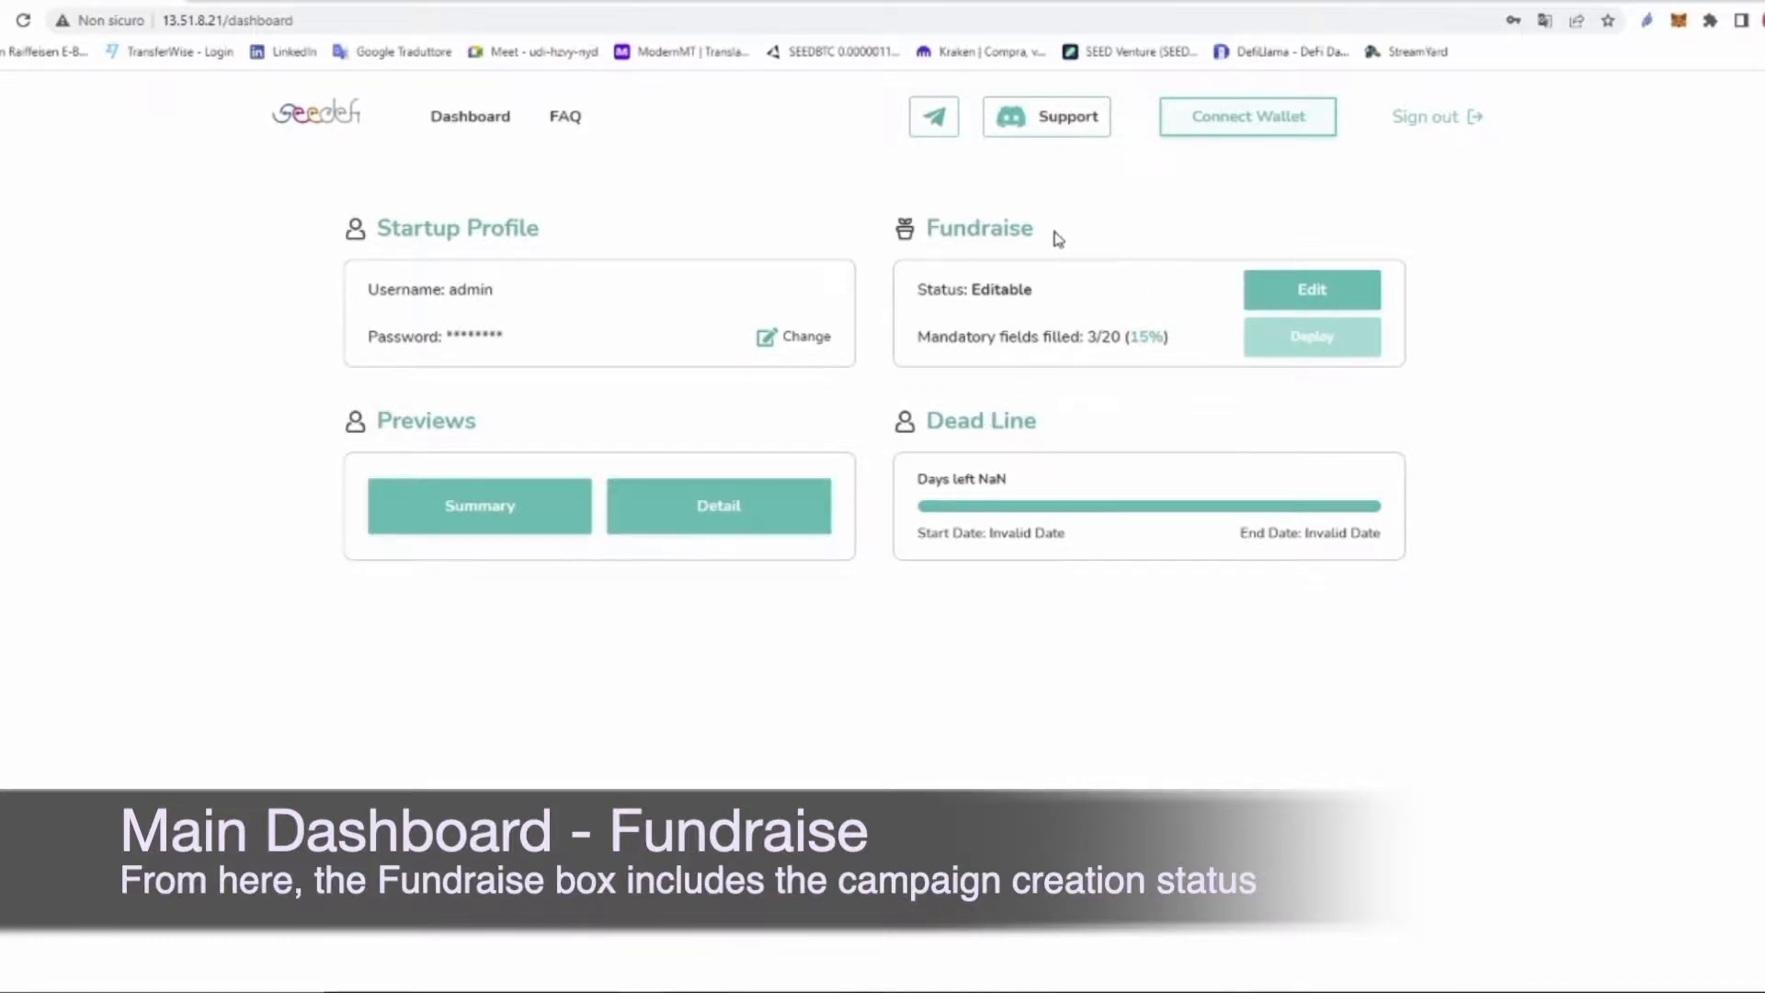
pyautogui.moveTo(1038, 237); pyautogui.dragTo(926, 228)
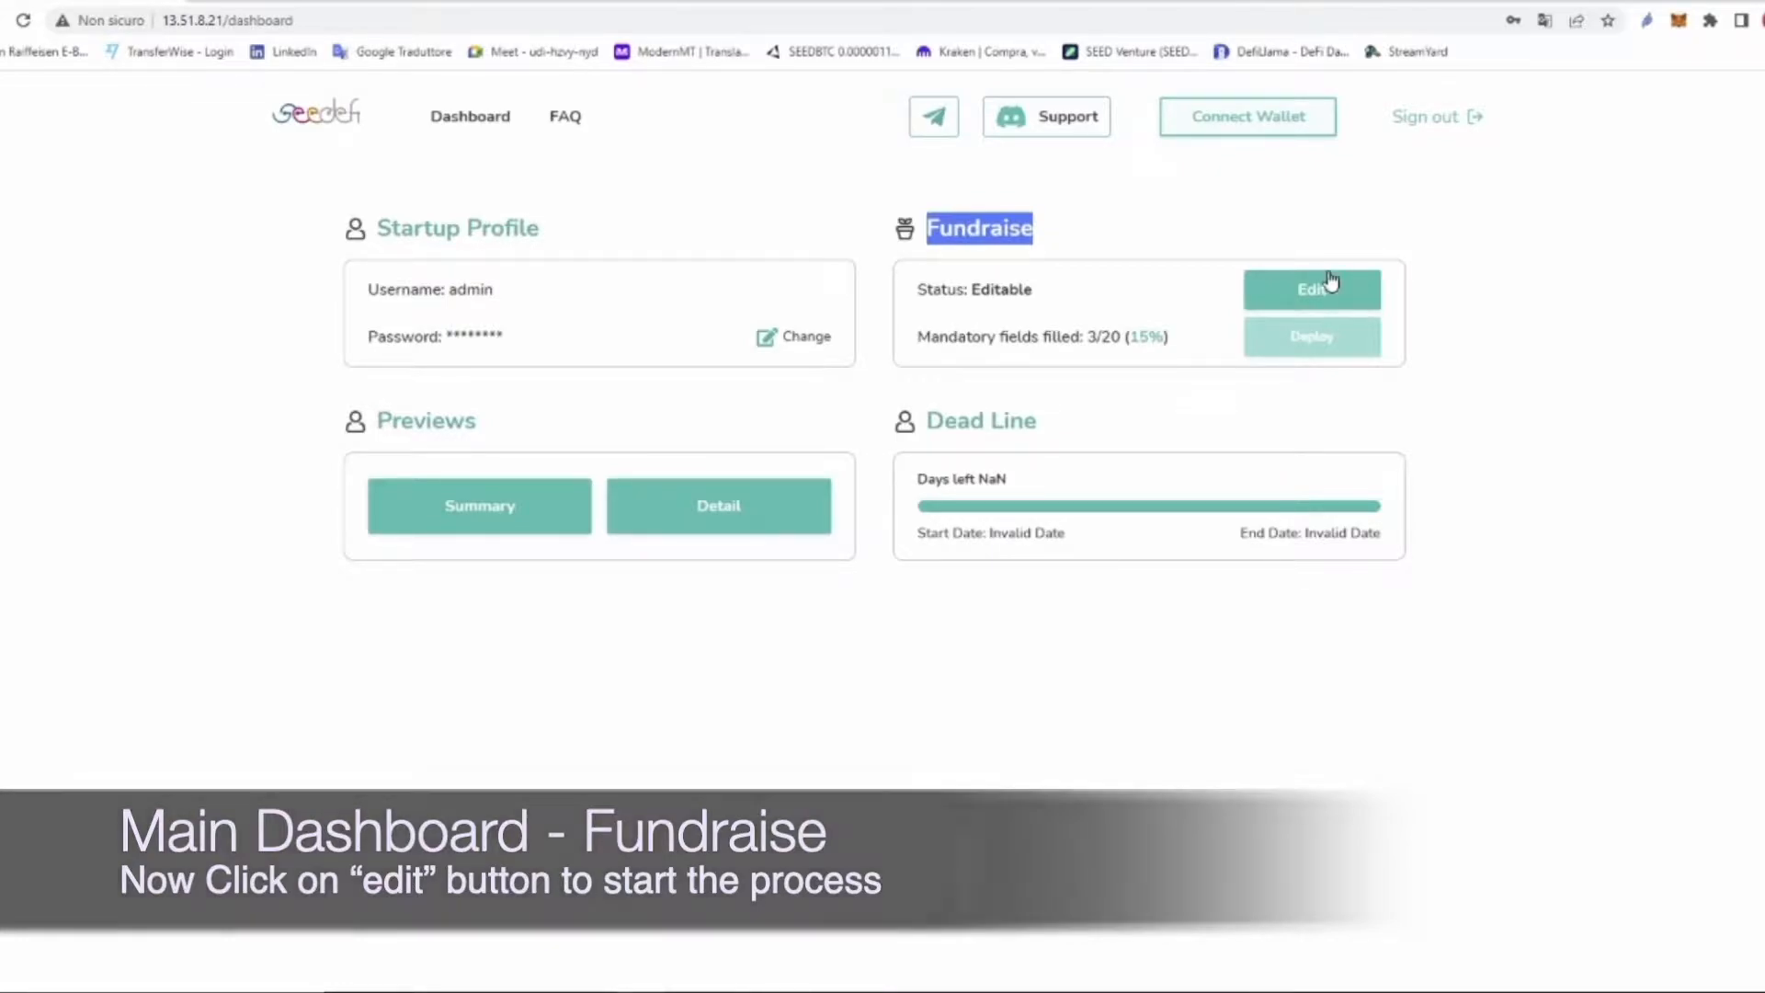
pyautogui.moveTo(1120, 336); pyautogui.dragTo(913, 343)
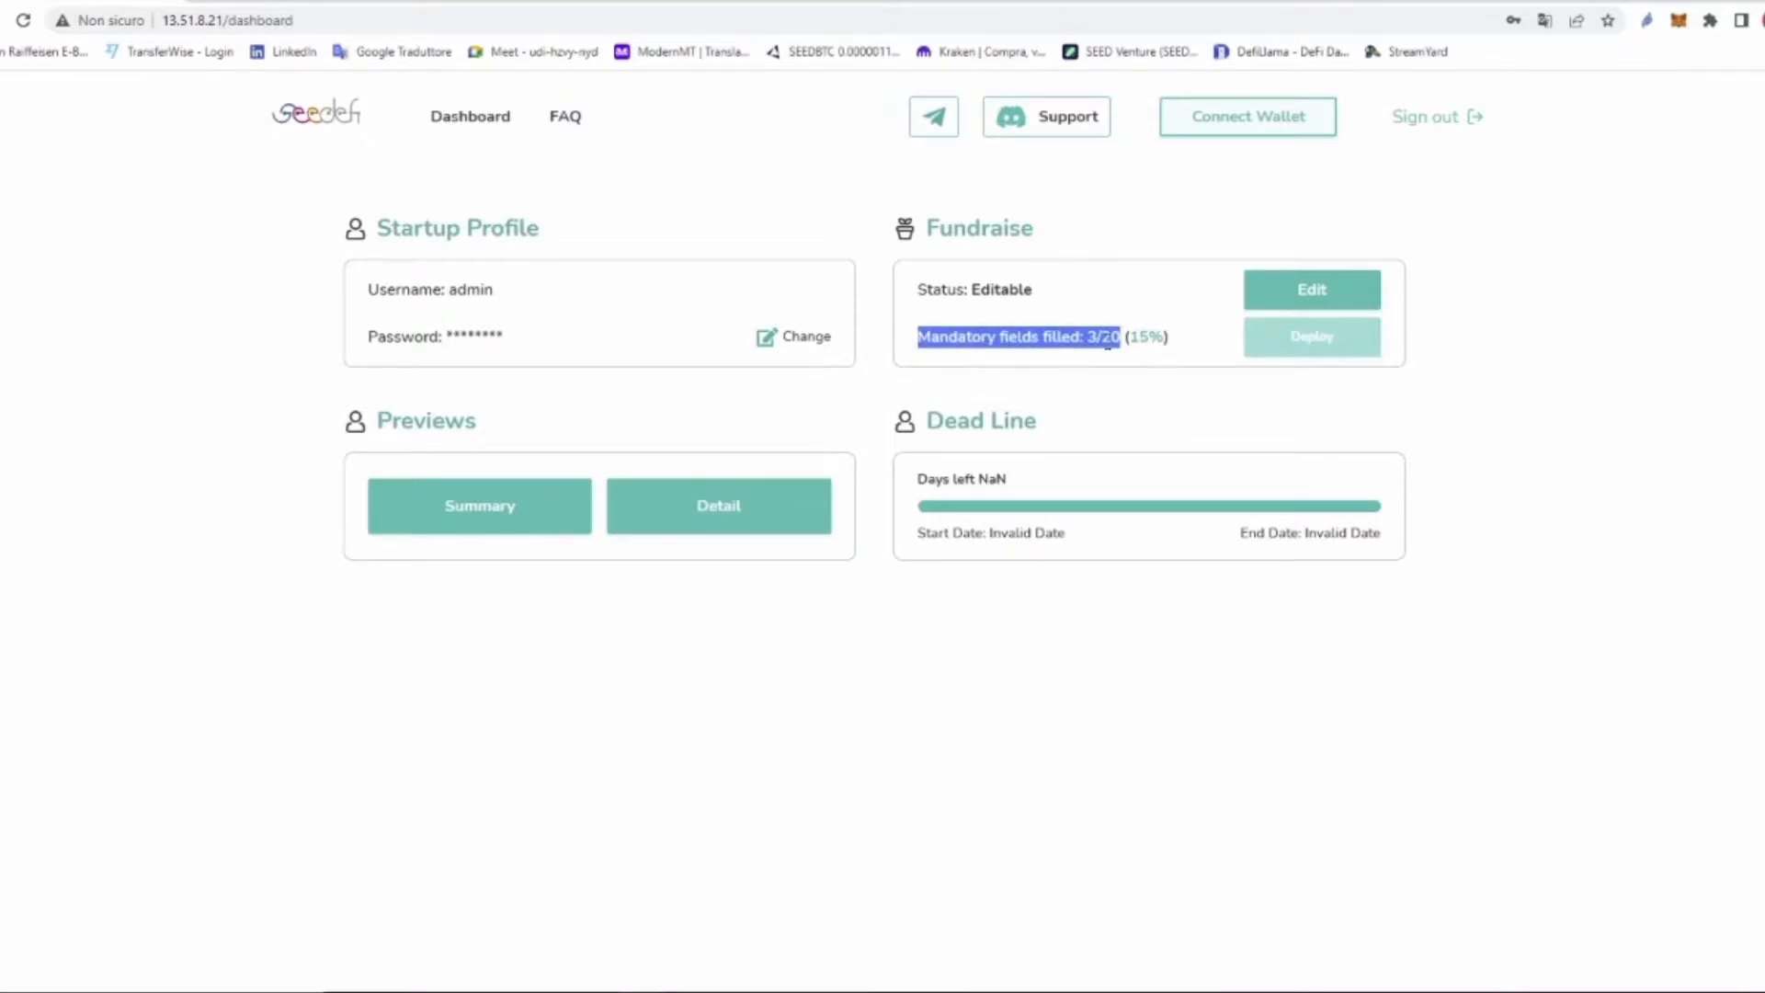
pyautogui.moveTo(1170, 338); pyautogui.dragTo(978, 278)
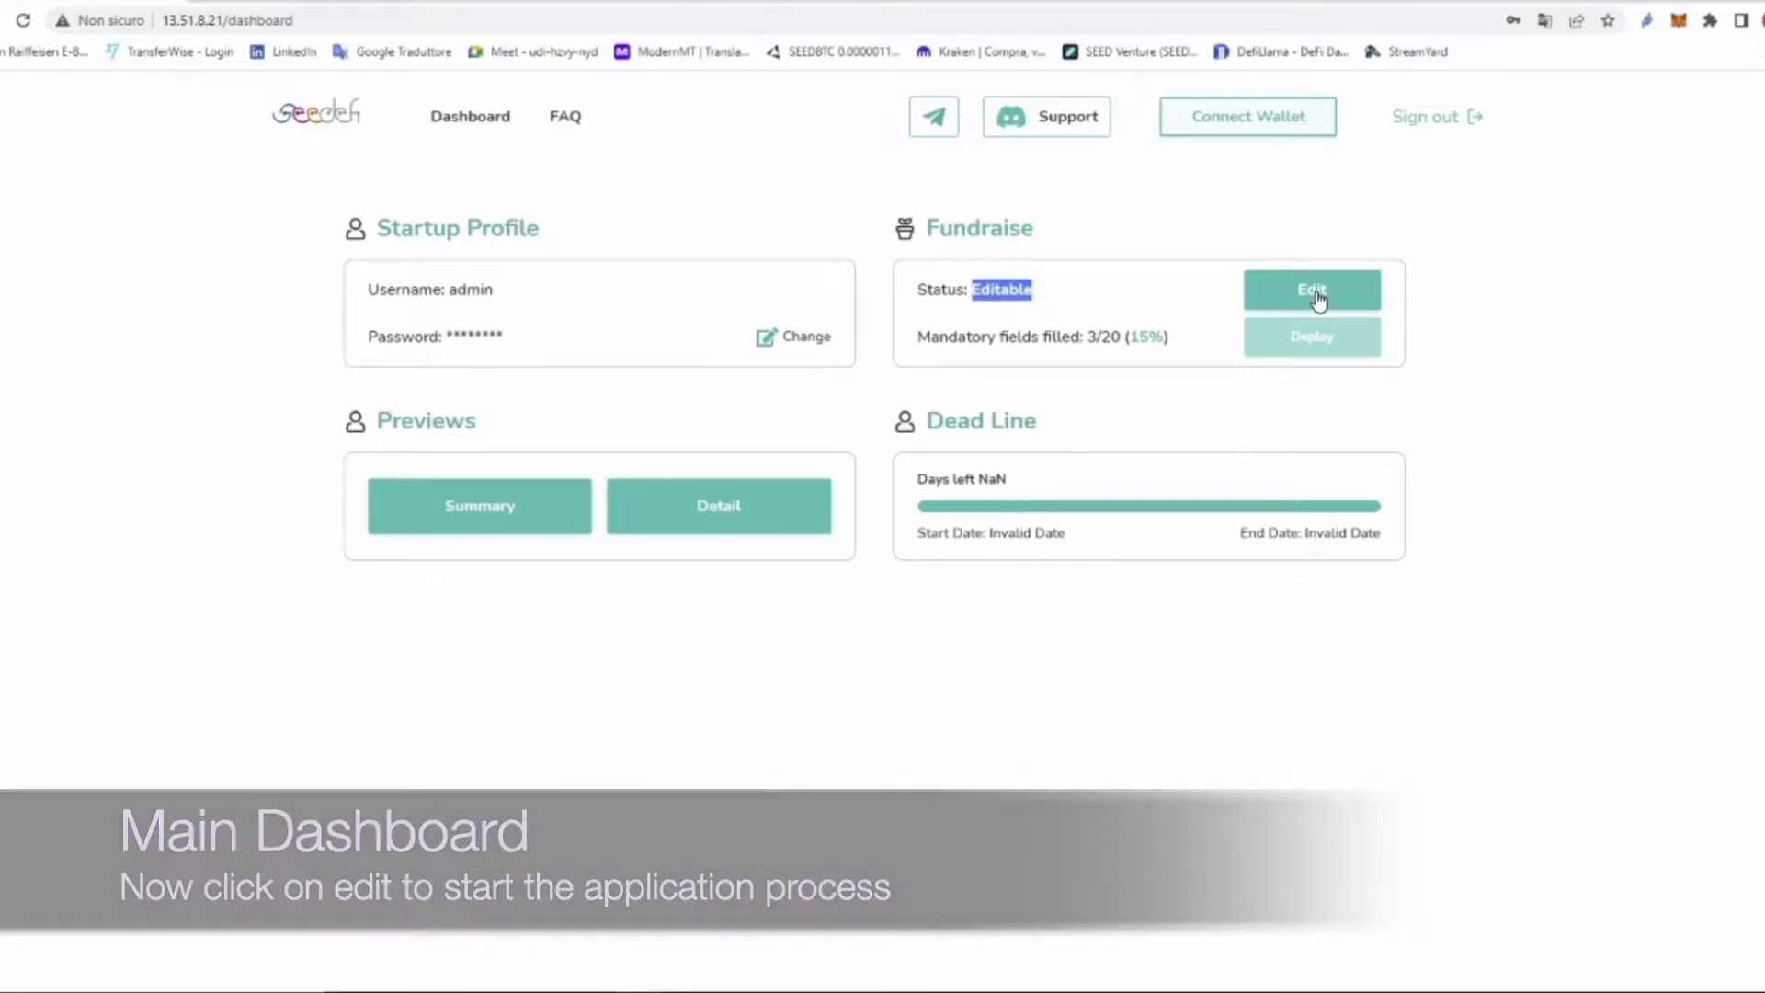
# Step: Open the fundraise editor and start the campaign application
pyautogui.click(1319, 294)
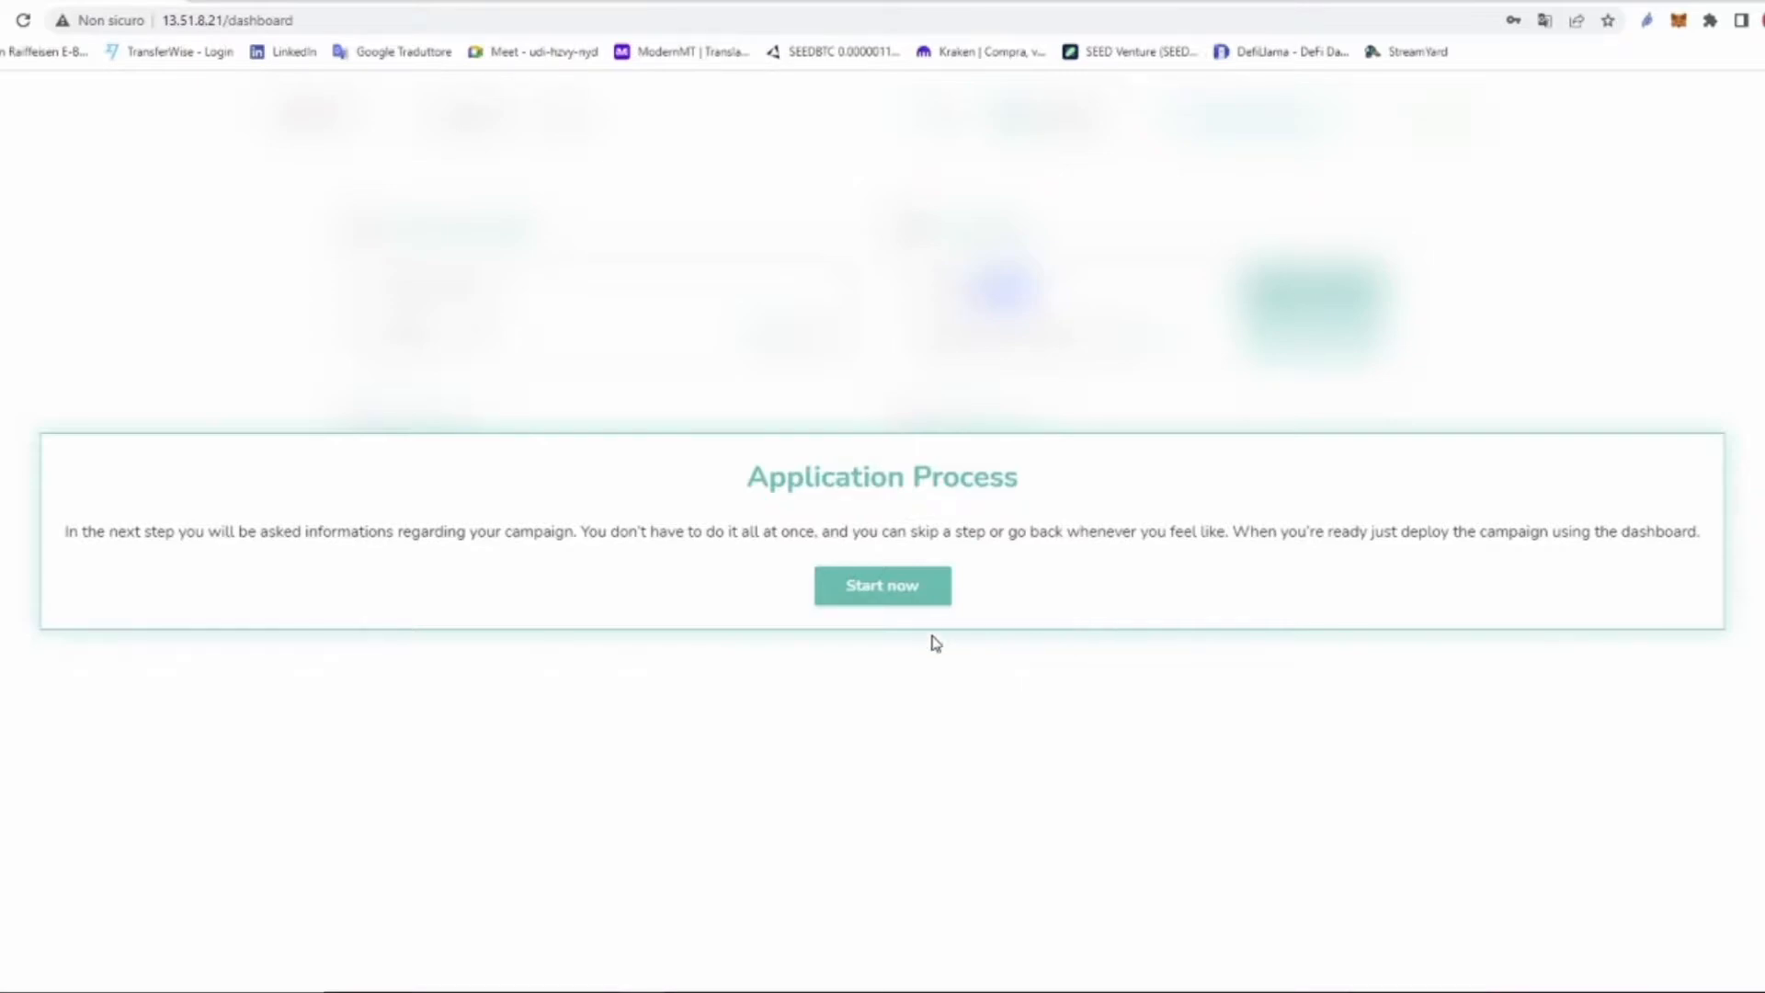
pyautogui.click(881, 588)
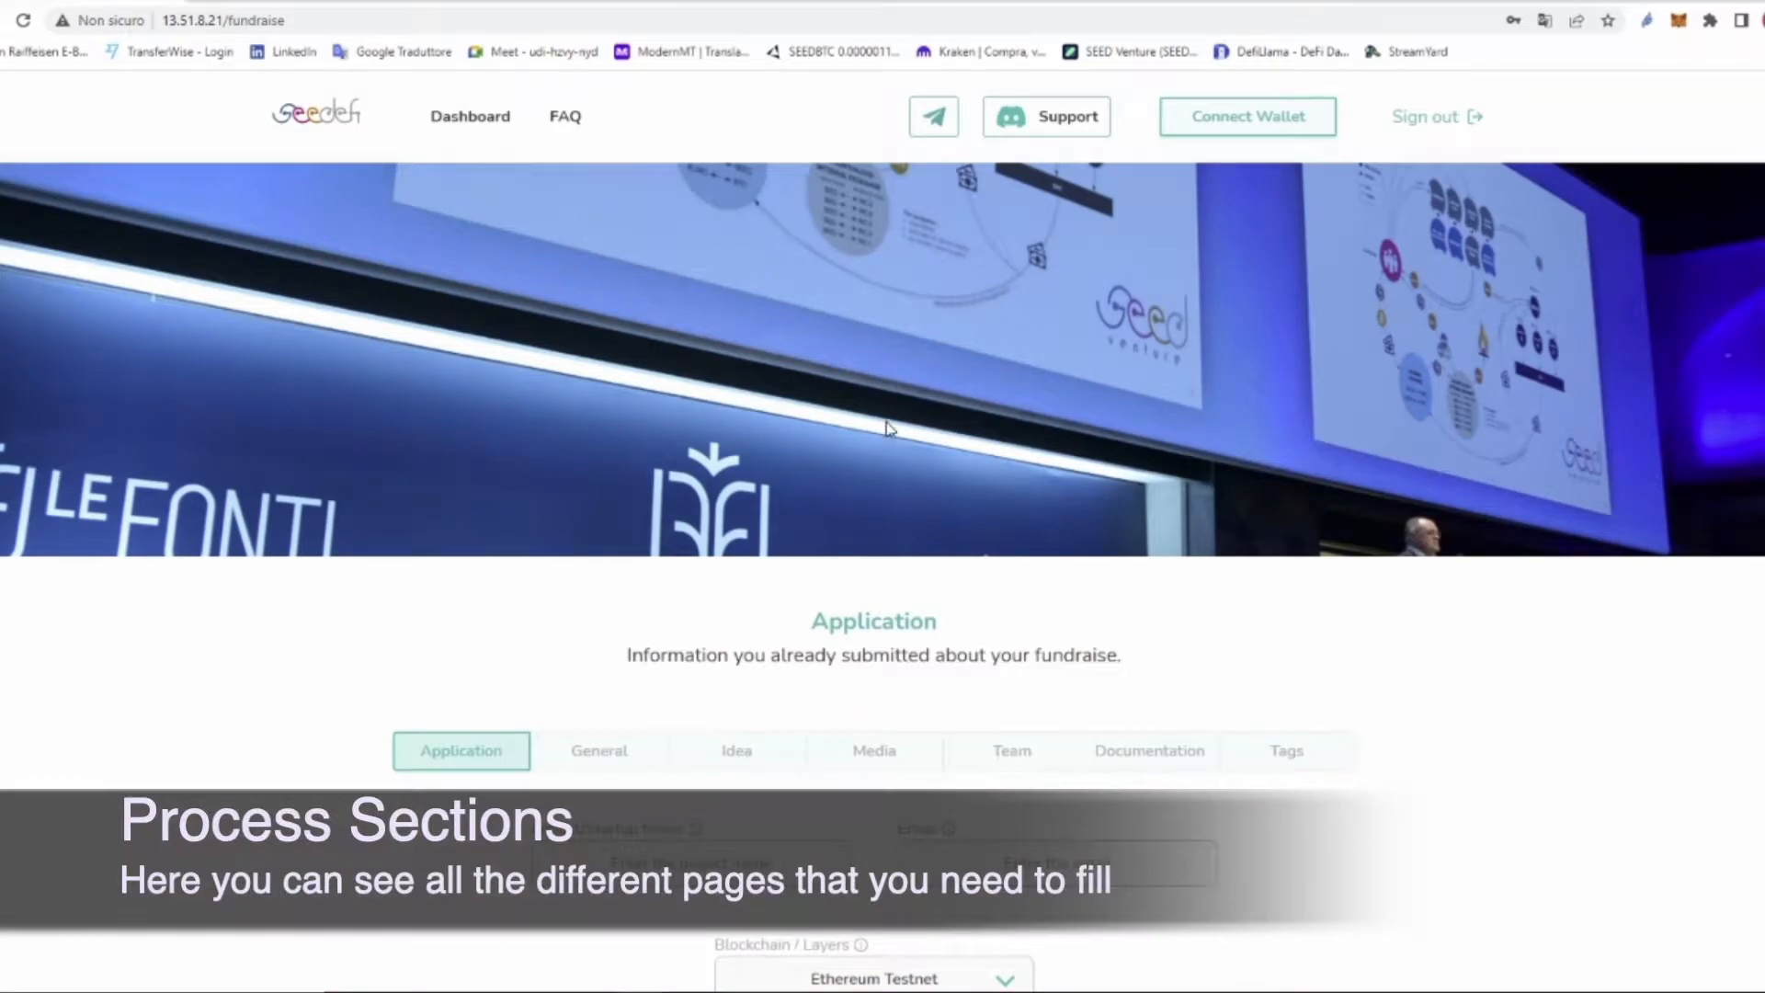
pyautogui.scroll(-2, 887, 428)
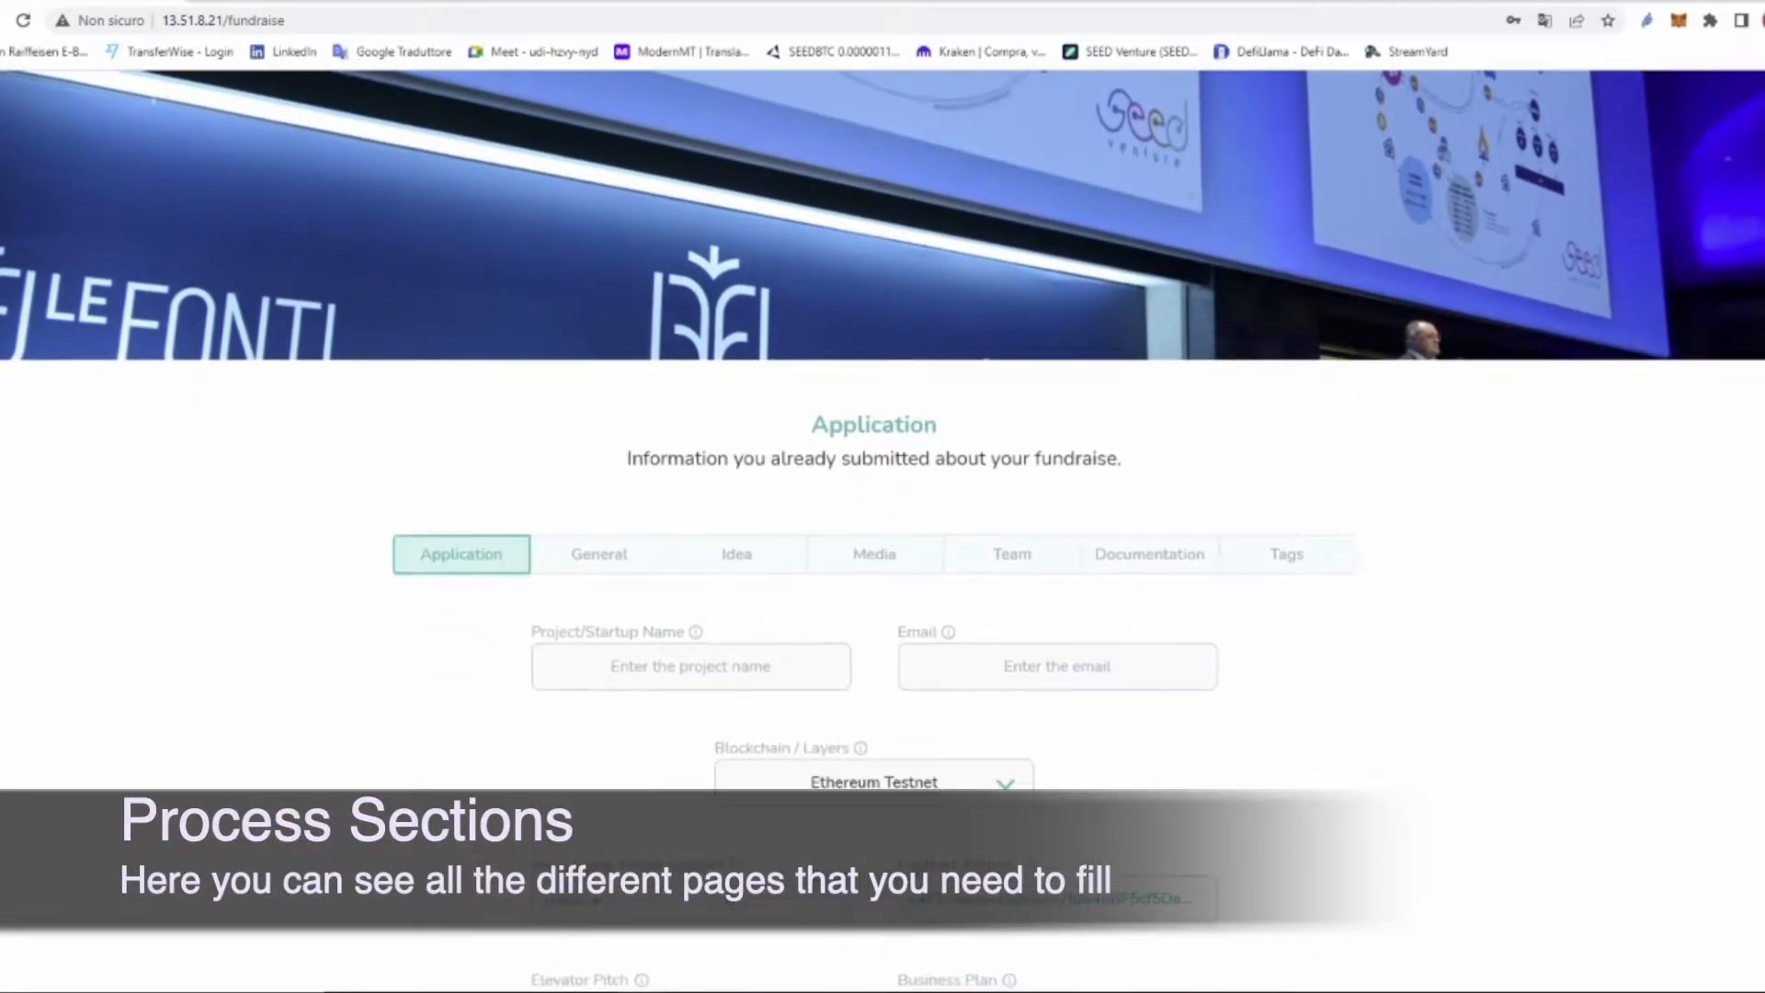
pyautogui.scroll(-3, 1322, 356)
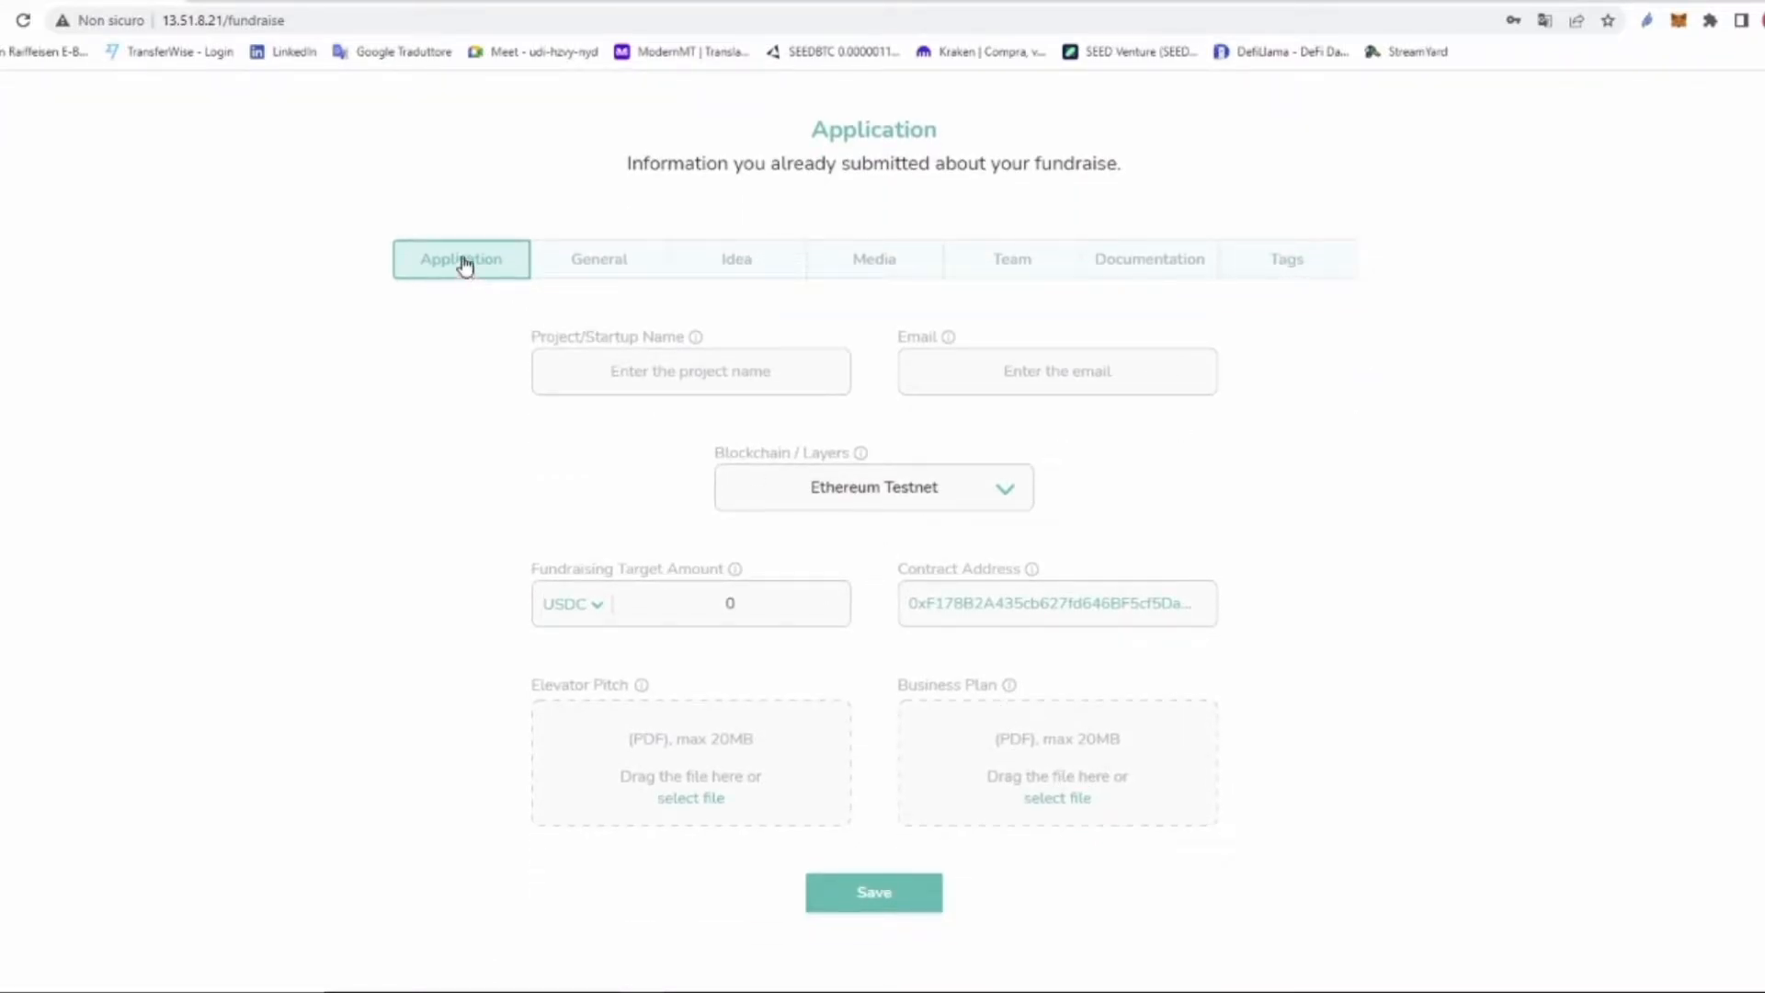
# Step: Step through the General, Idea, Media, Team, Documentation and Tags sections
pyautogui.click(600, 273)
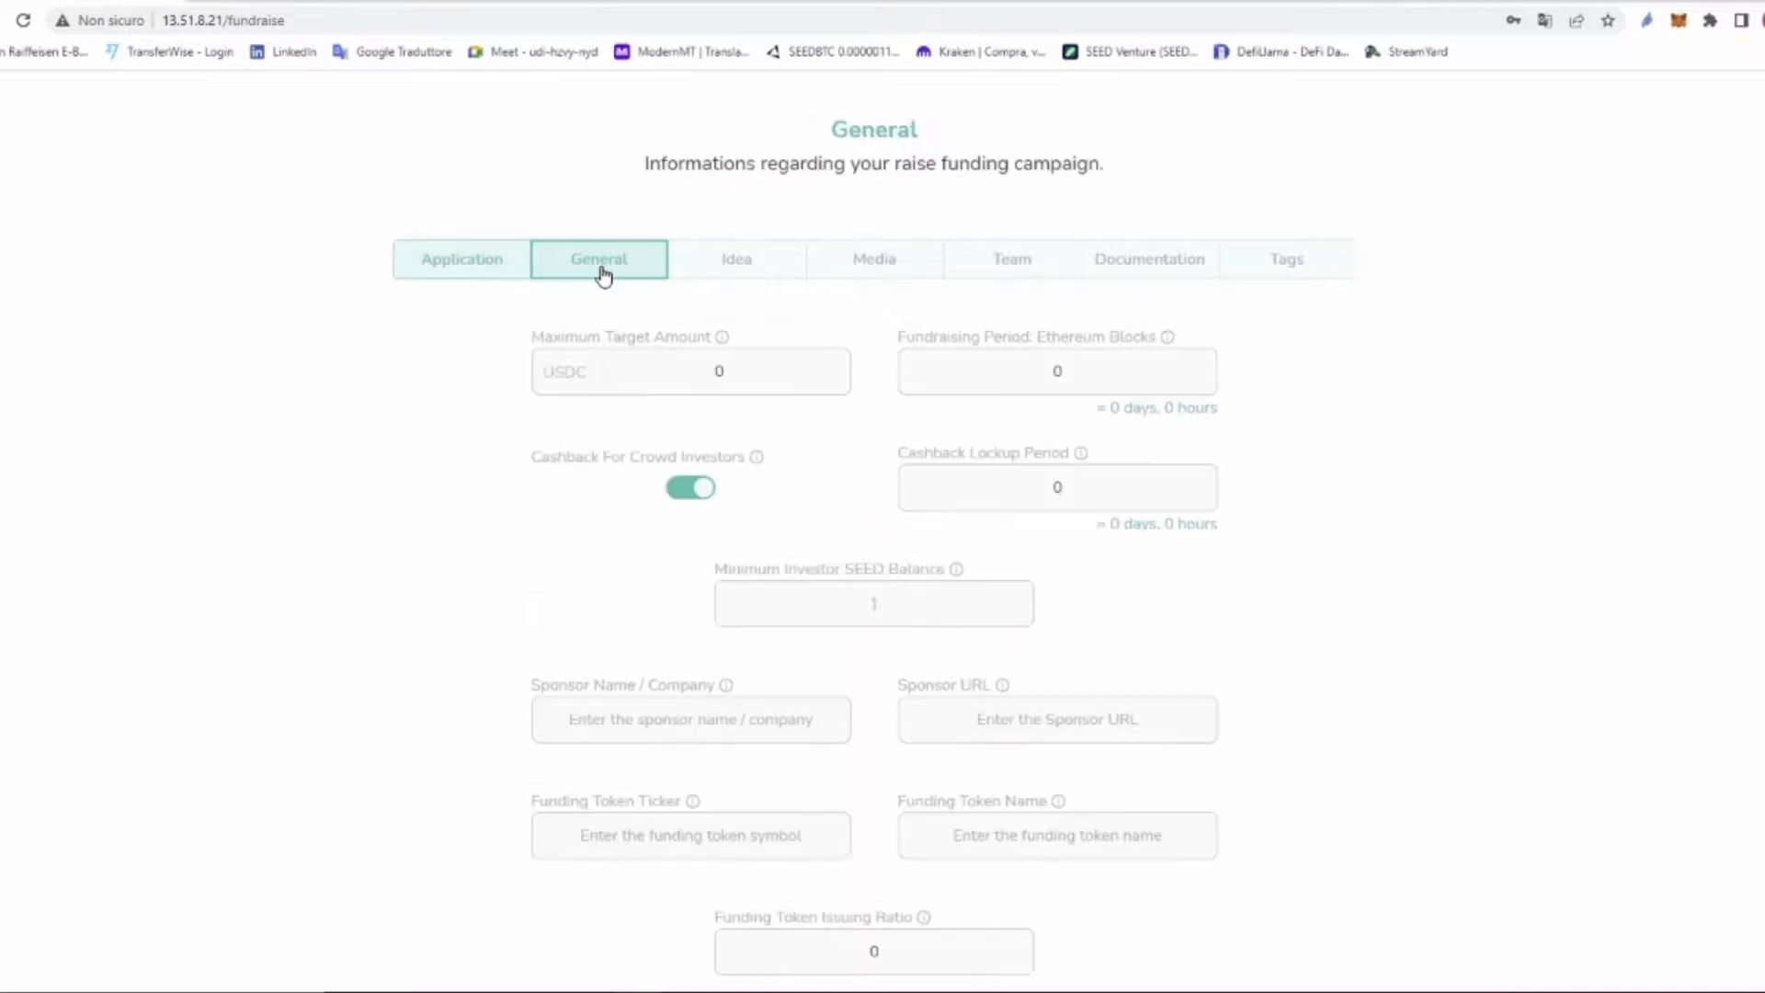
pyautogui.click(741, 271)
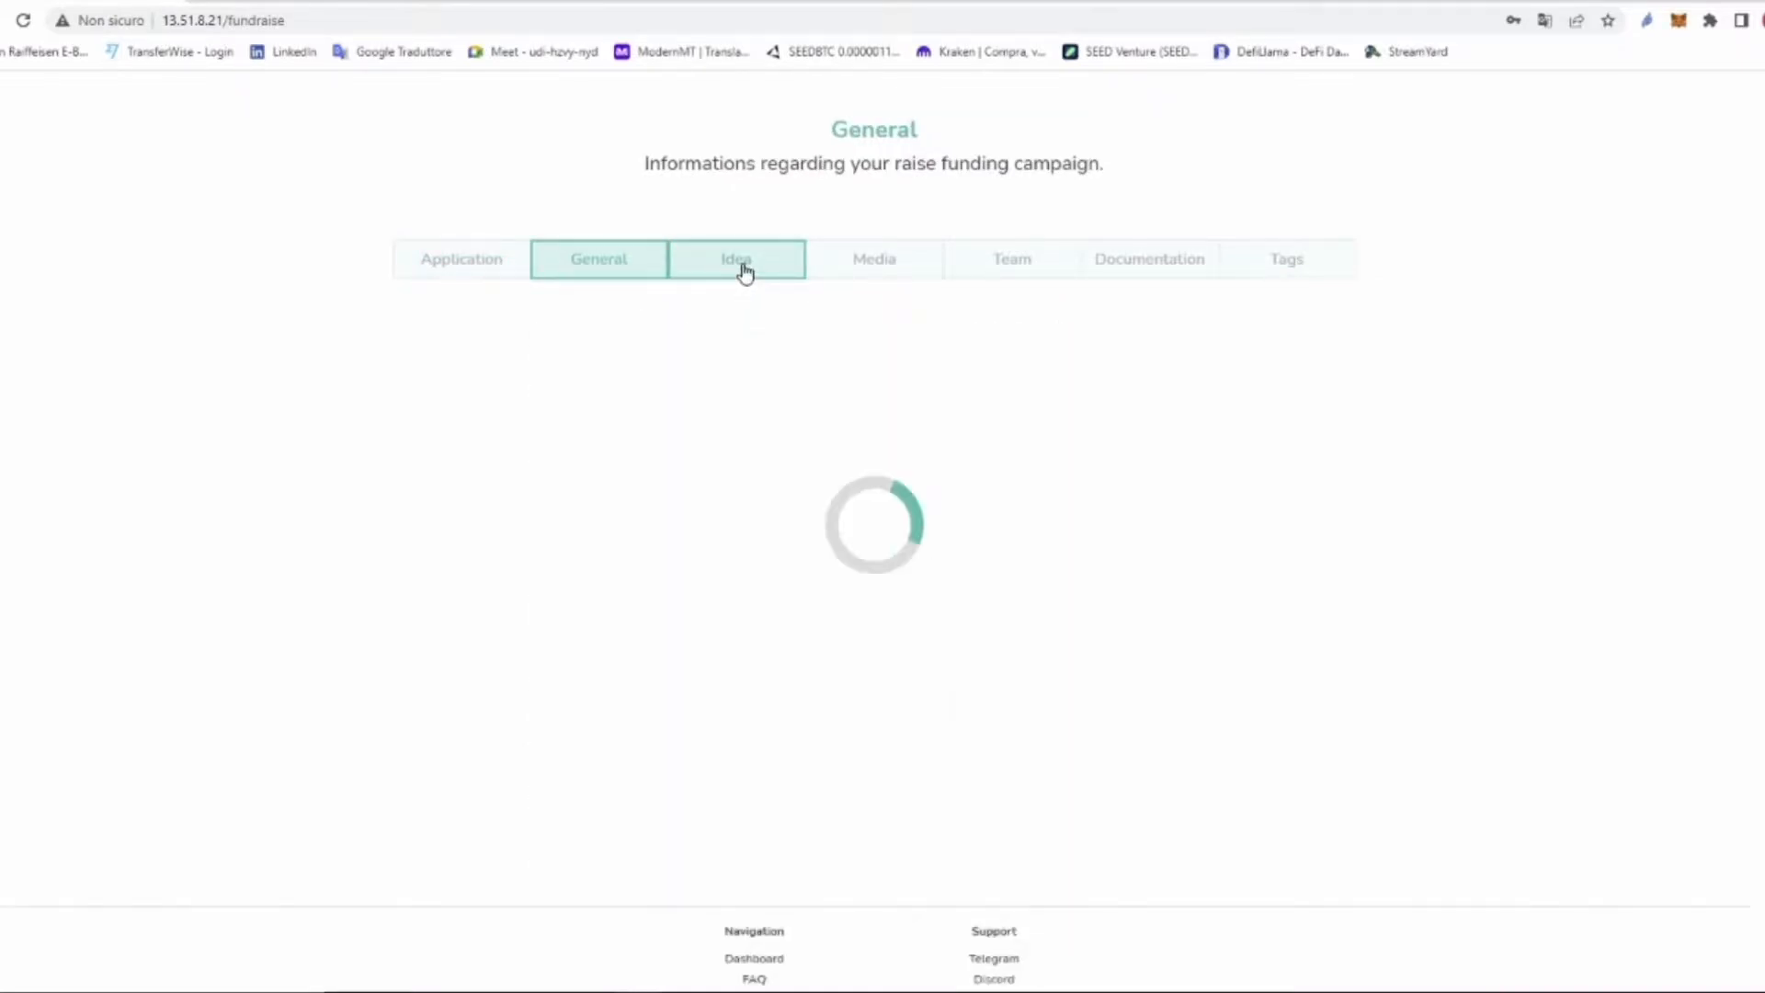
pyautogui.click(883, 269)
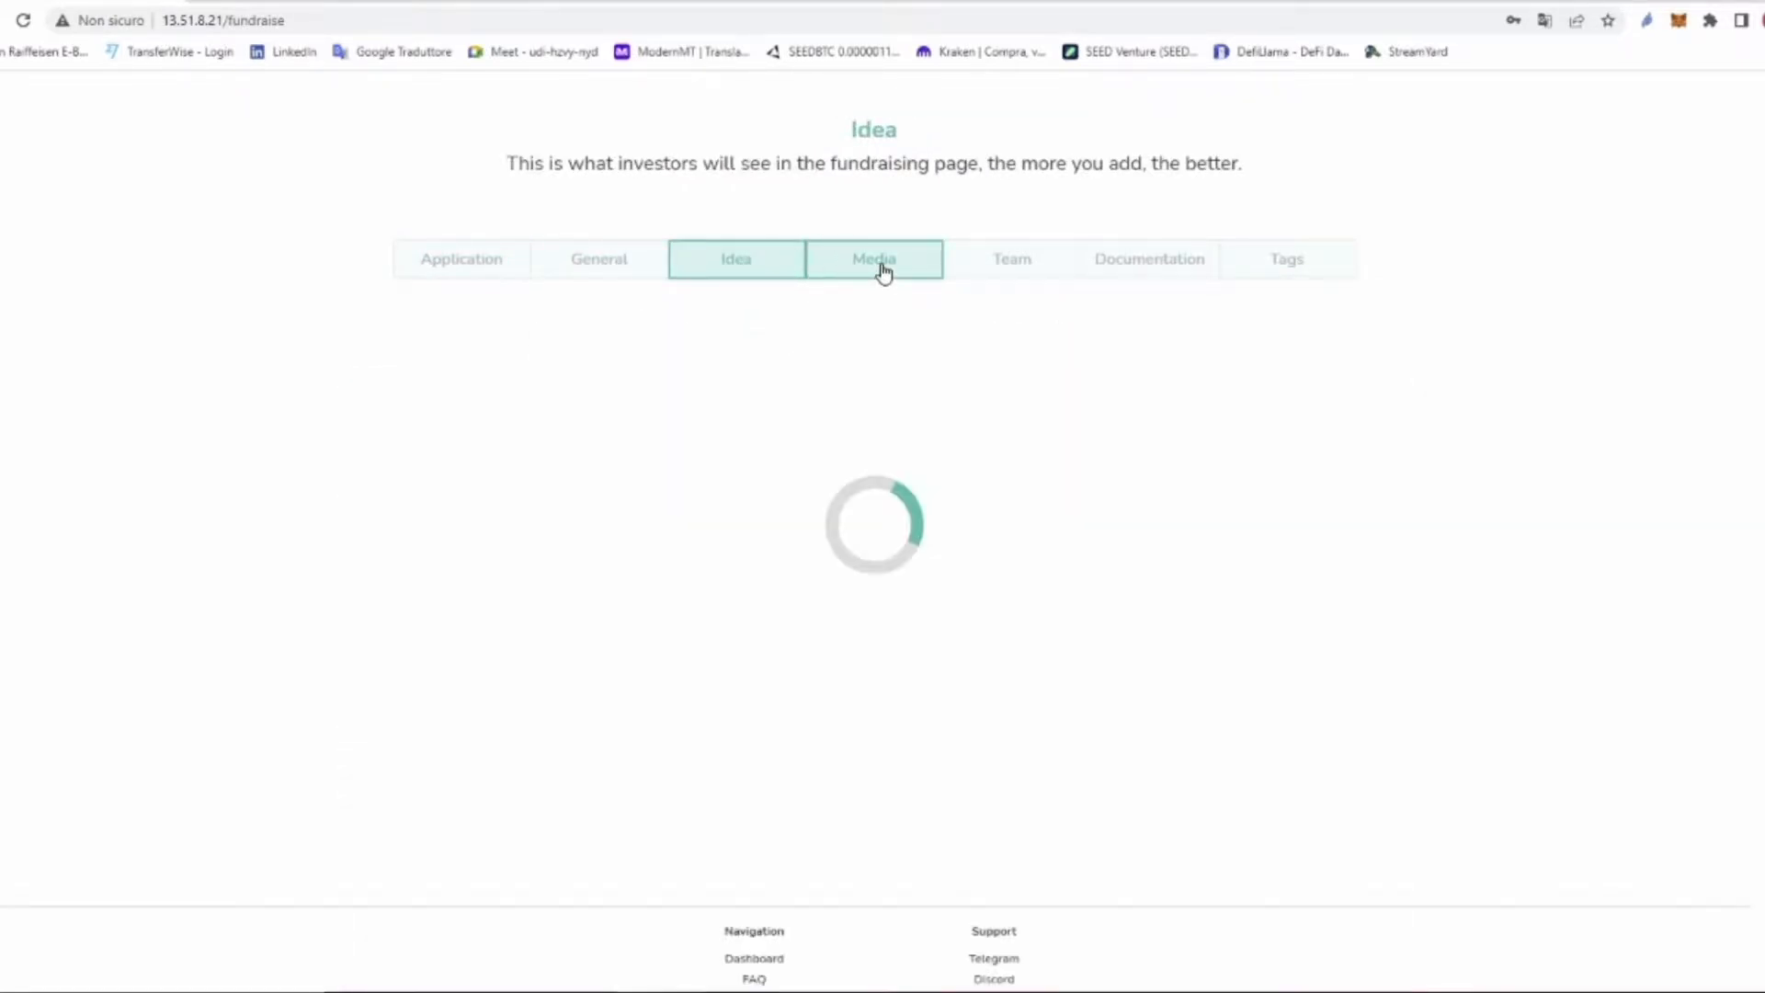
pyautogui.click(1024, 276)
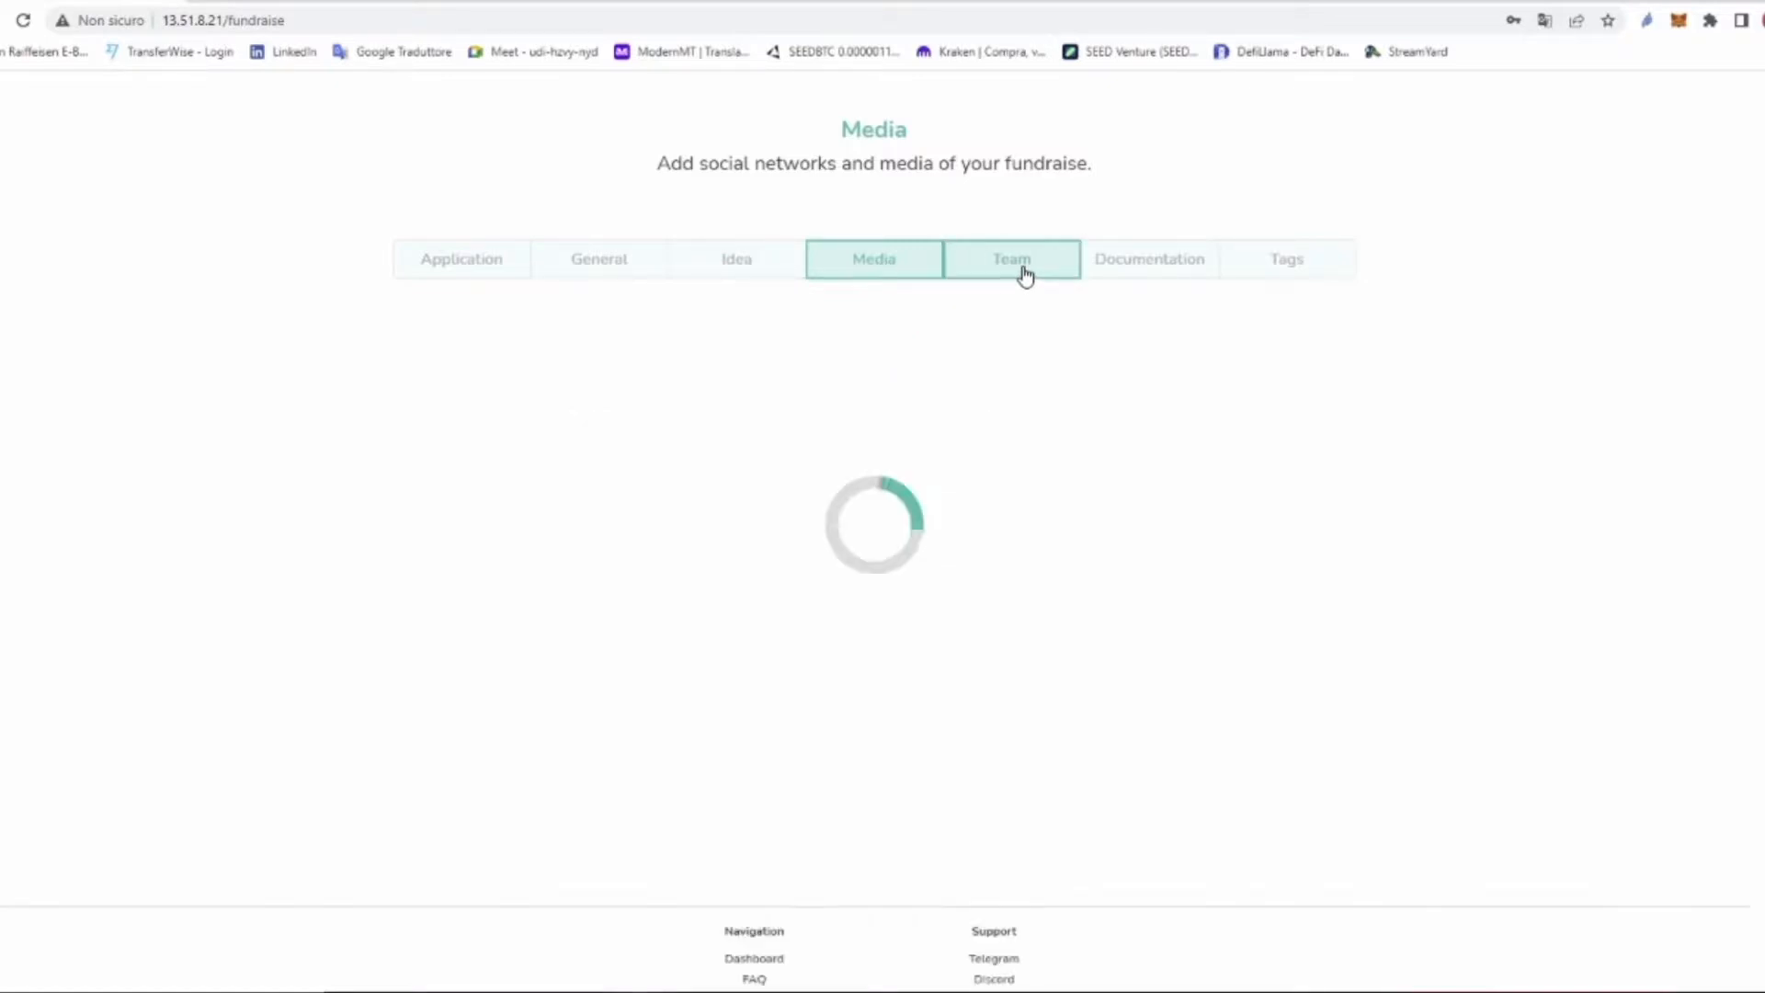
pyautogui.click(1157, 274)
pyautogui.click(1303, 274)
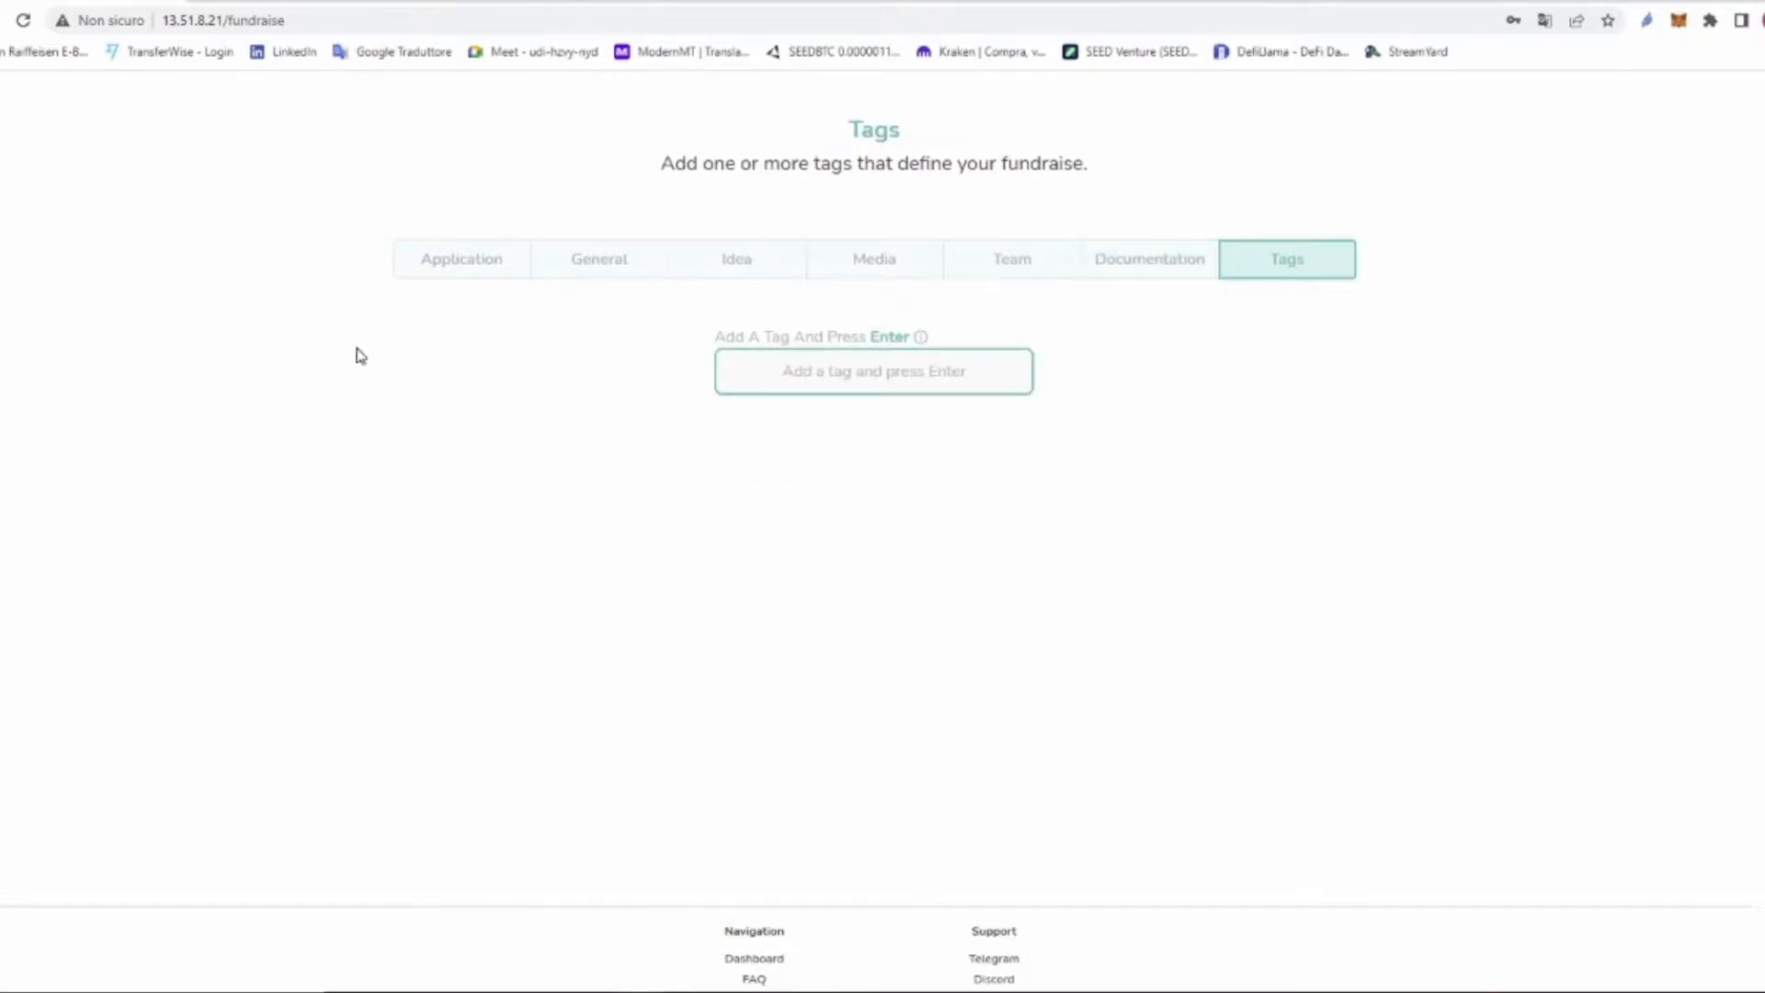
# Step: On the Application section, enter project name 'Seed Venture' and the contact e-mail
pyautogui.click(450, 274)
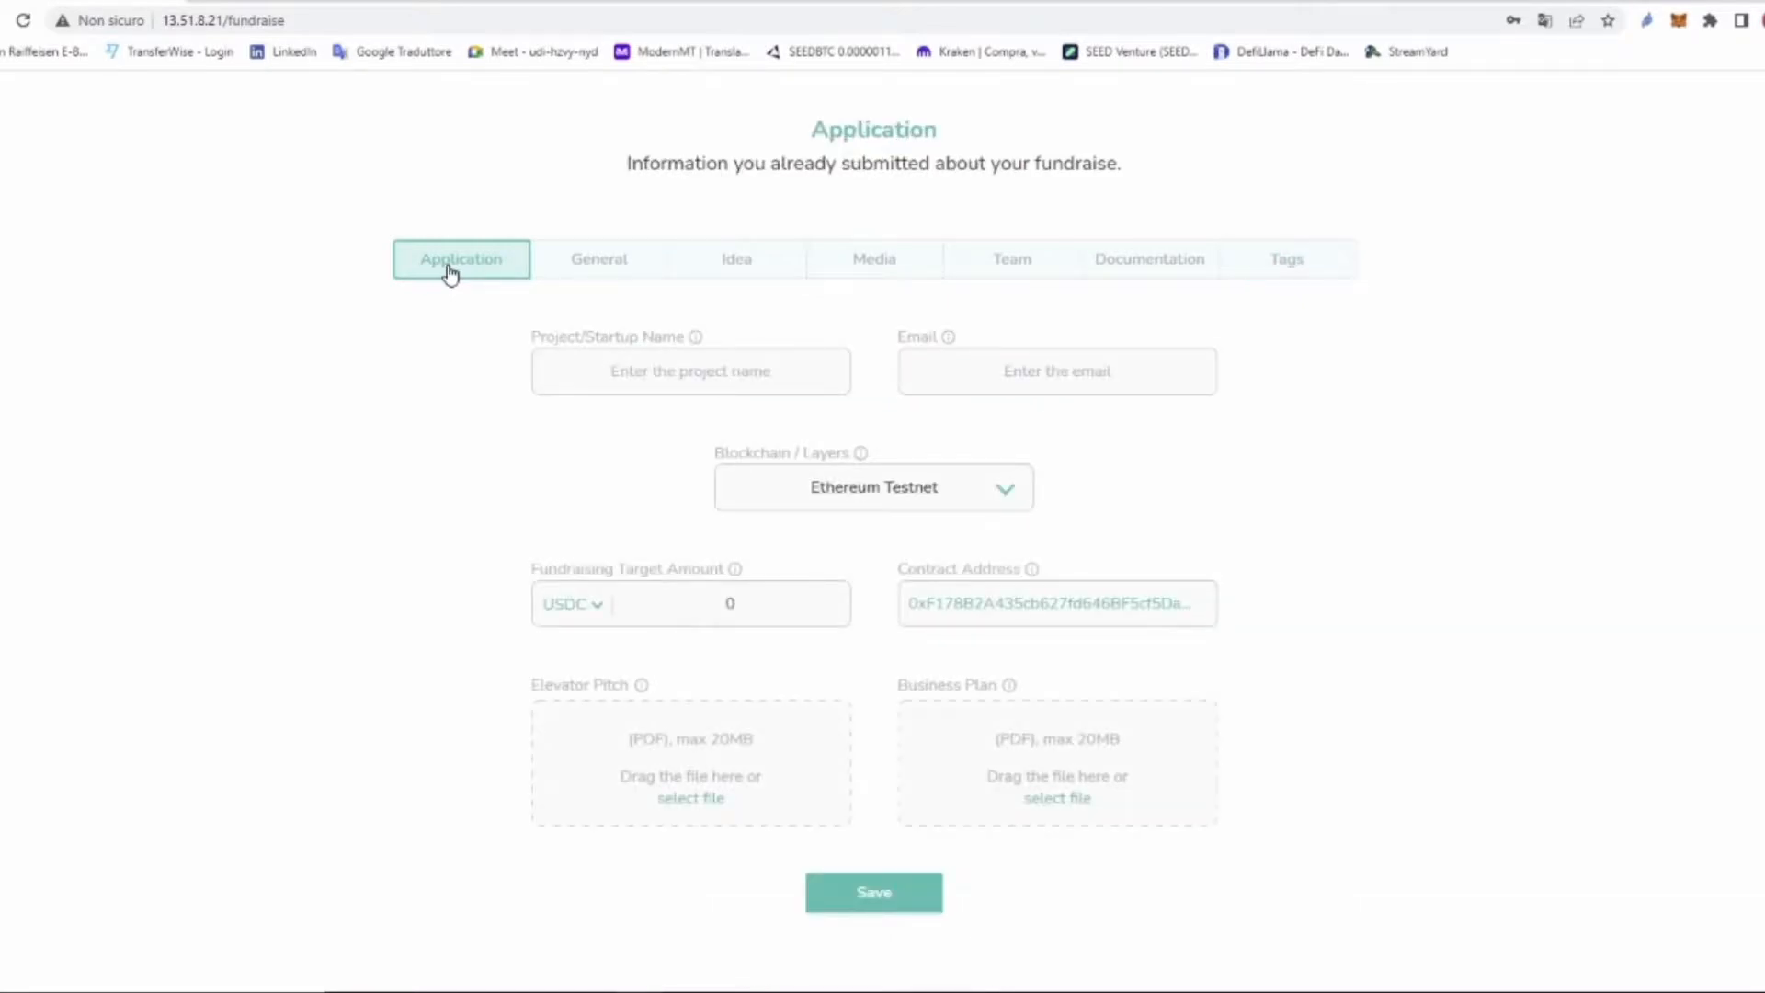
pyautogui.moveTo(521, 342); pyautogui.dragTo(685, 338)
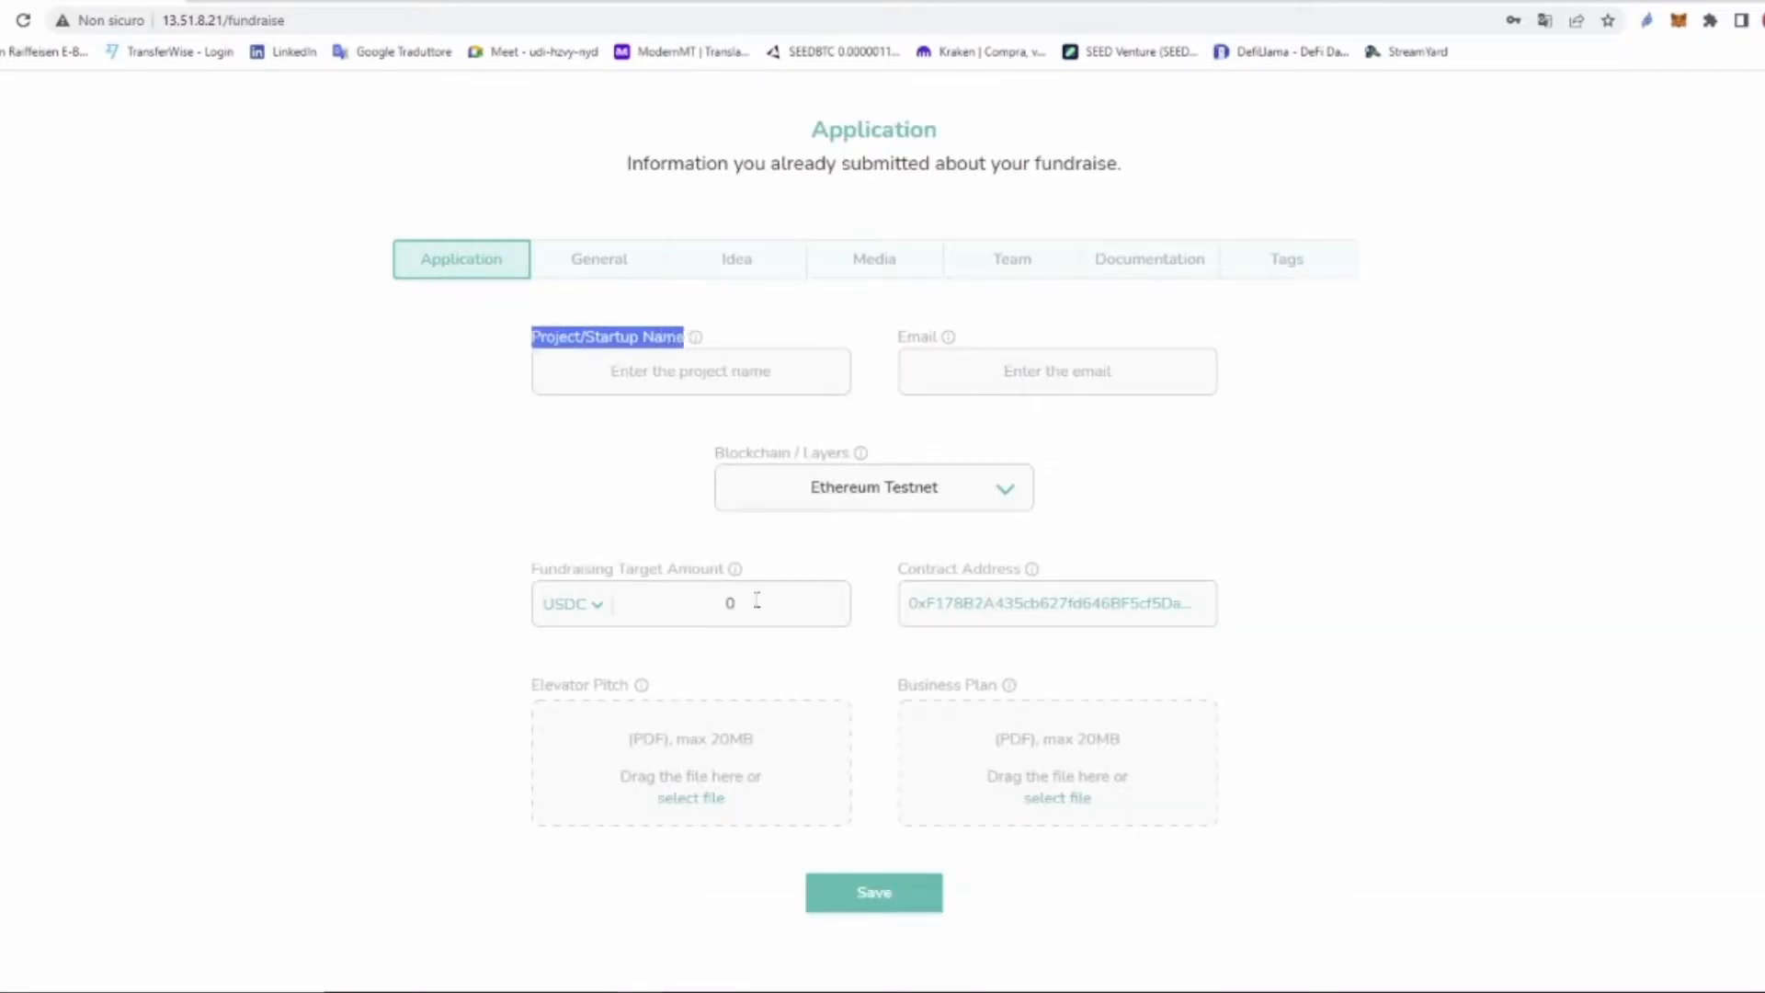
pyautogui.click(695, 372)
pyautogui.write('Seed Venture')
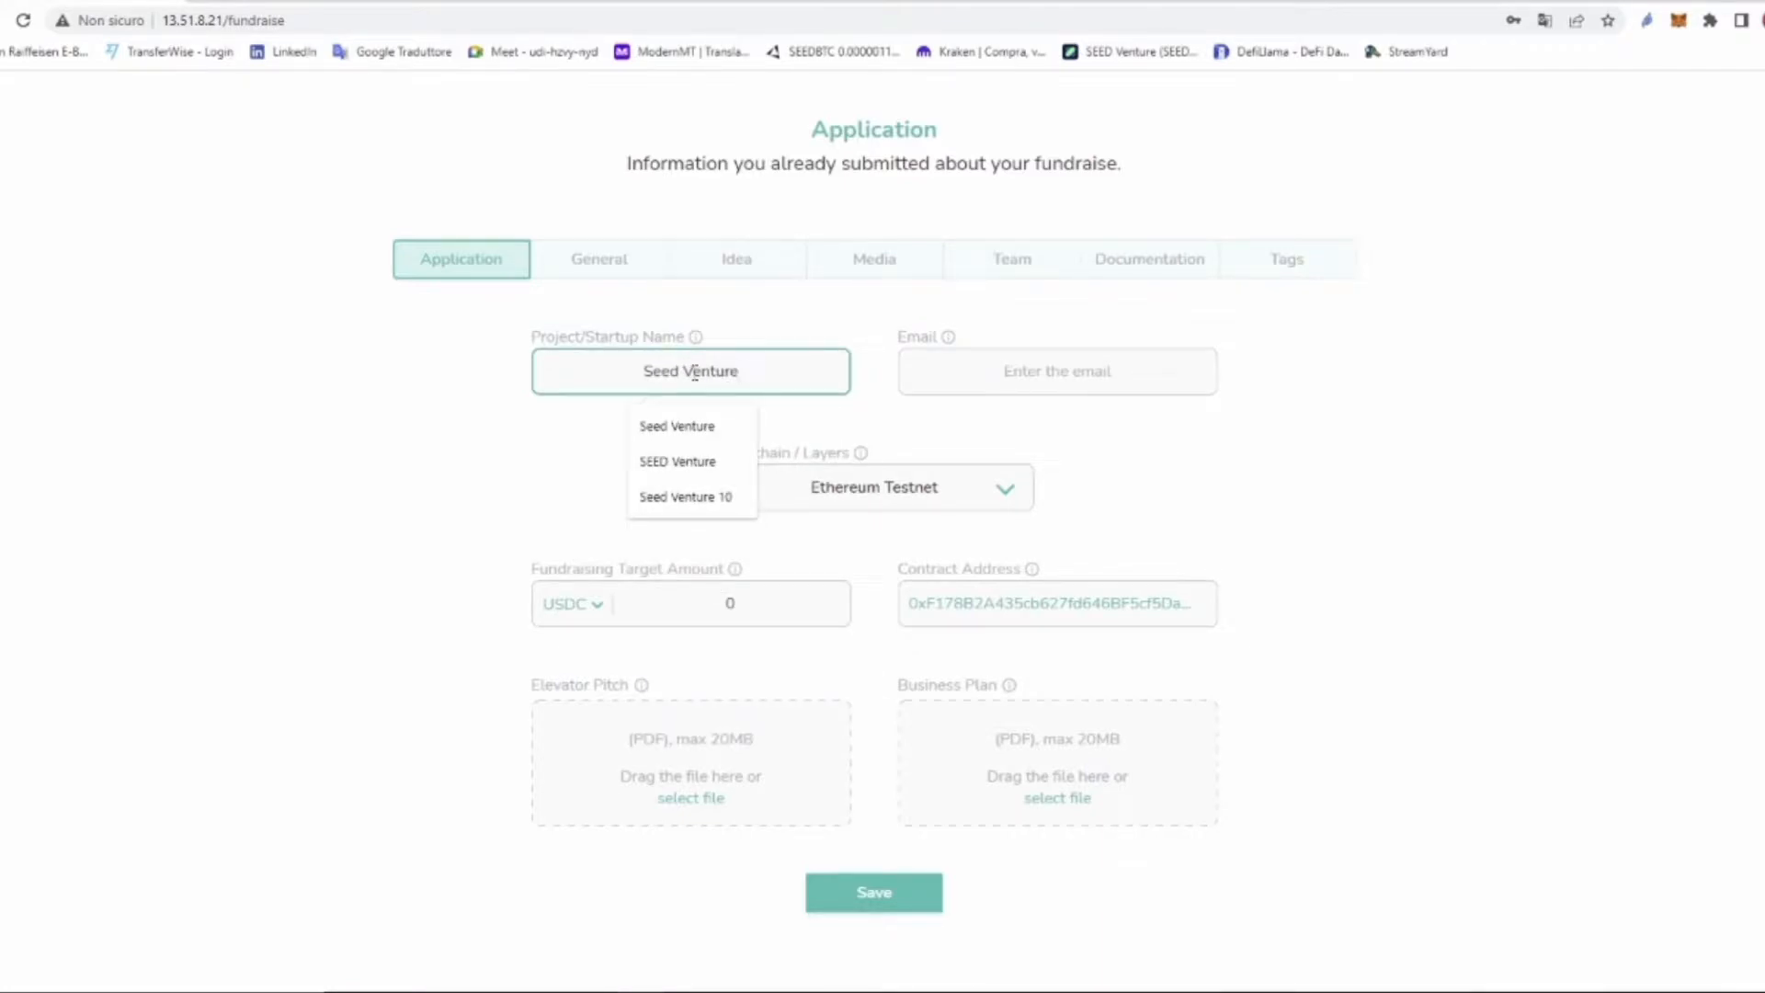
pyautogui.press('Tab')
pyautogui.moveTo(897, 340); pyautogui.dragTo(939, 346)
pyautogui.click(1051, 382)
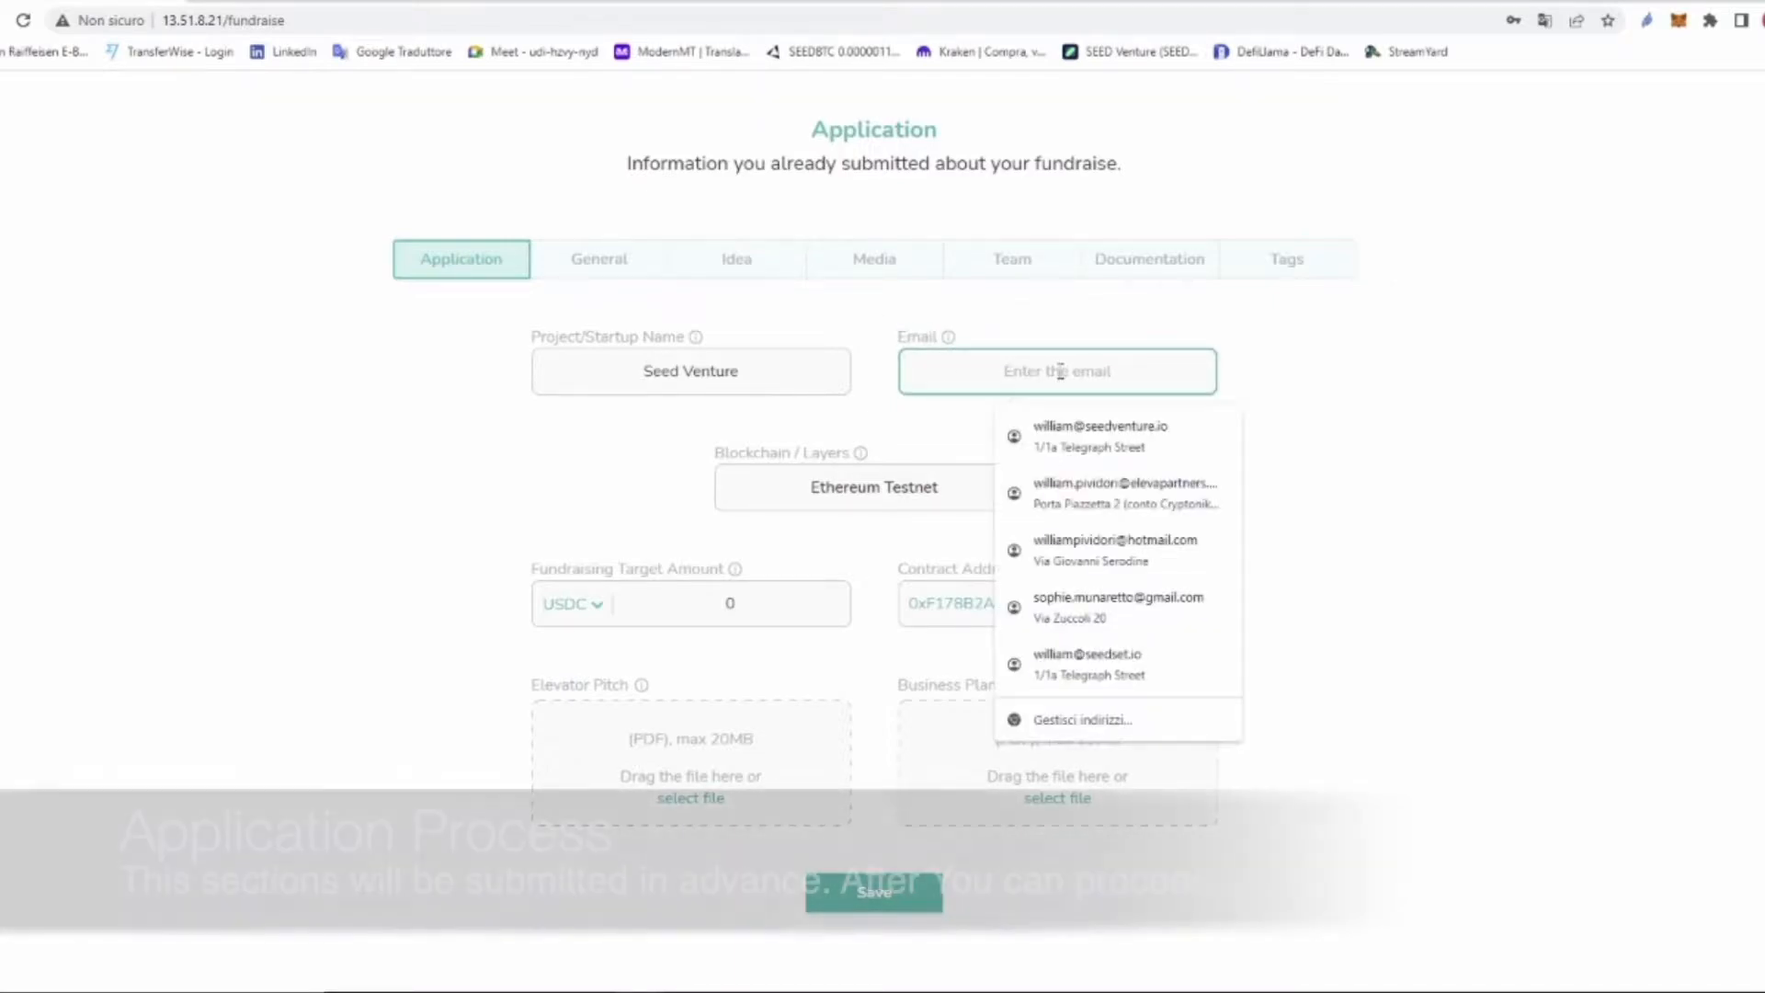
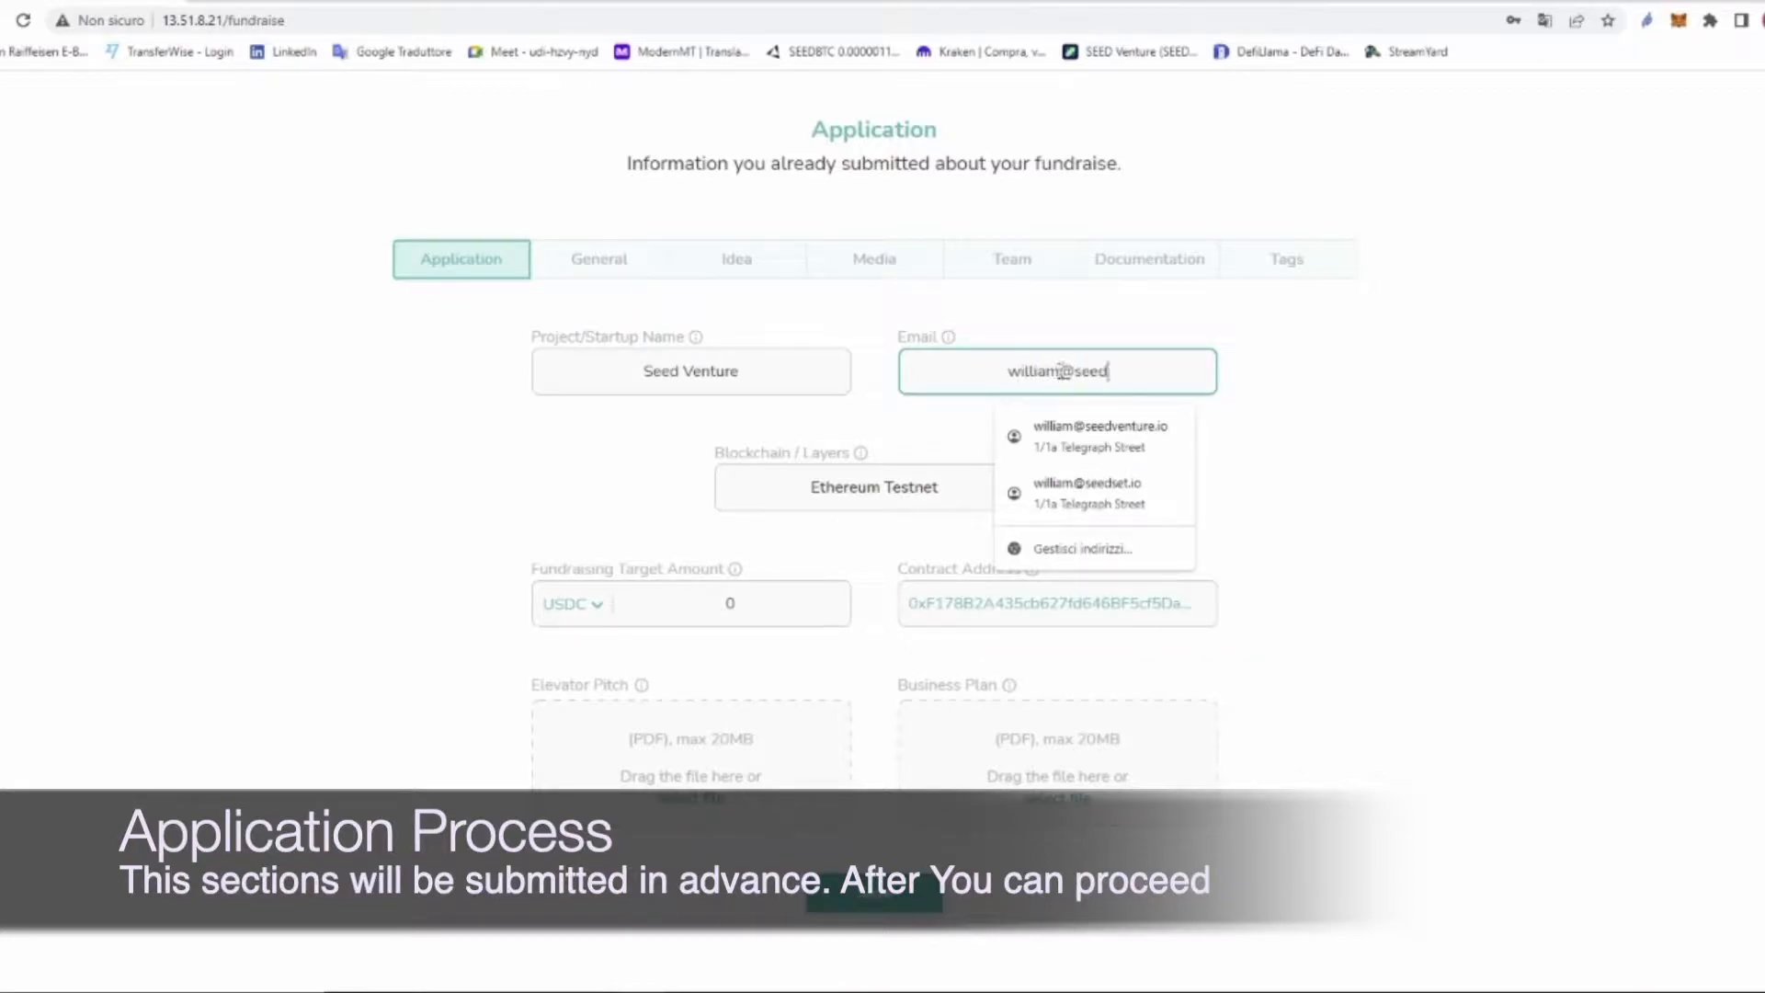
pyautogui.click(1398, 386)
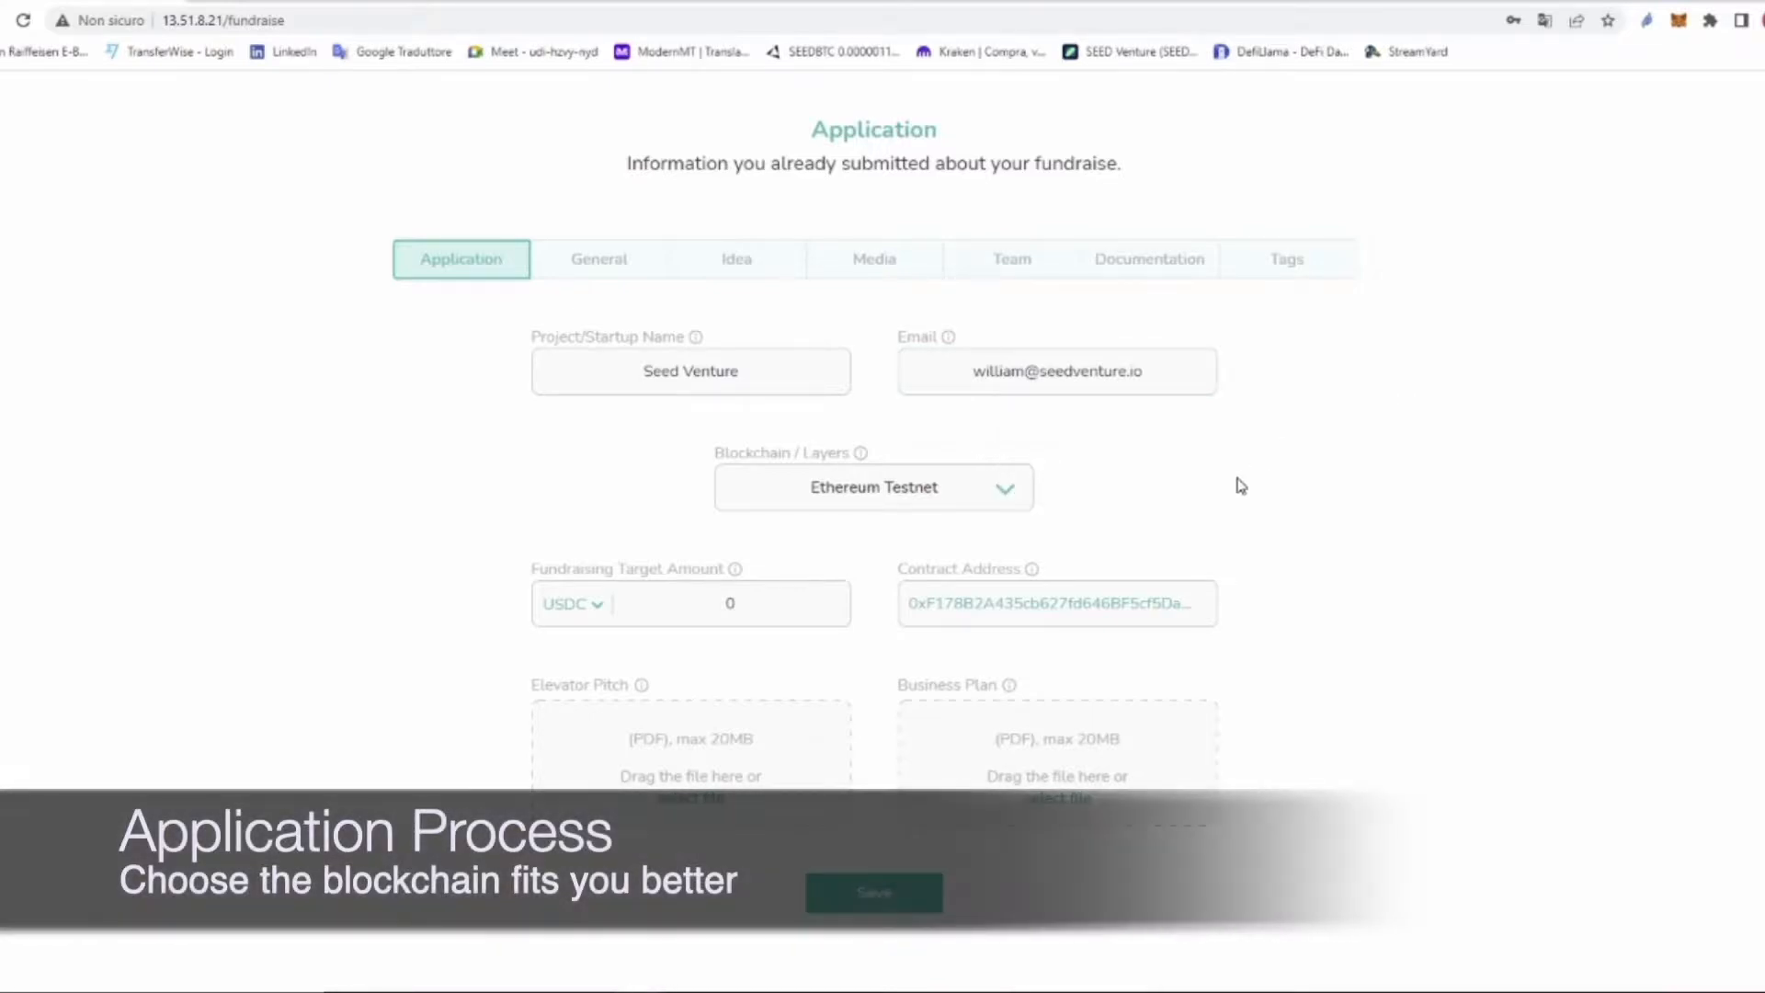
# Step: Keep Ethereum Testnet as the campaign blockchain
pyautogui.moveTo(718, 452); pyautogui.dragTo(858, 454)
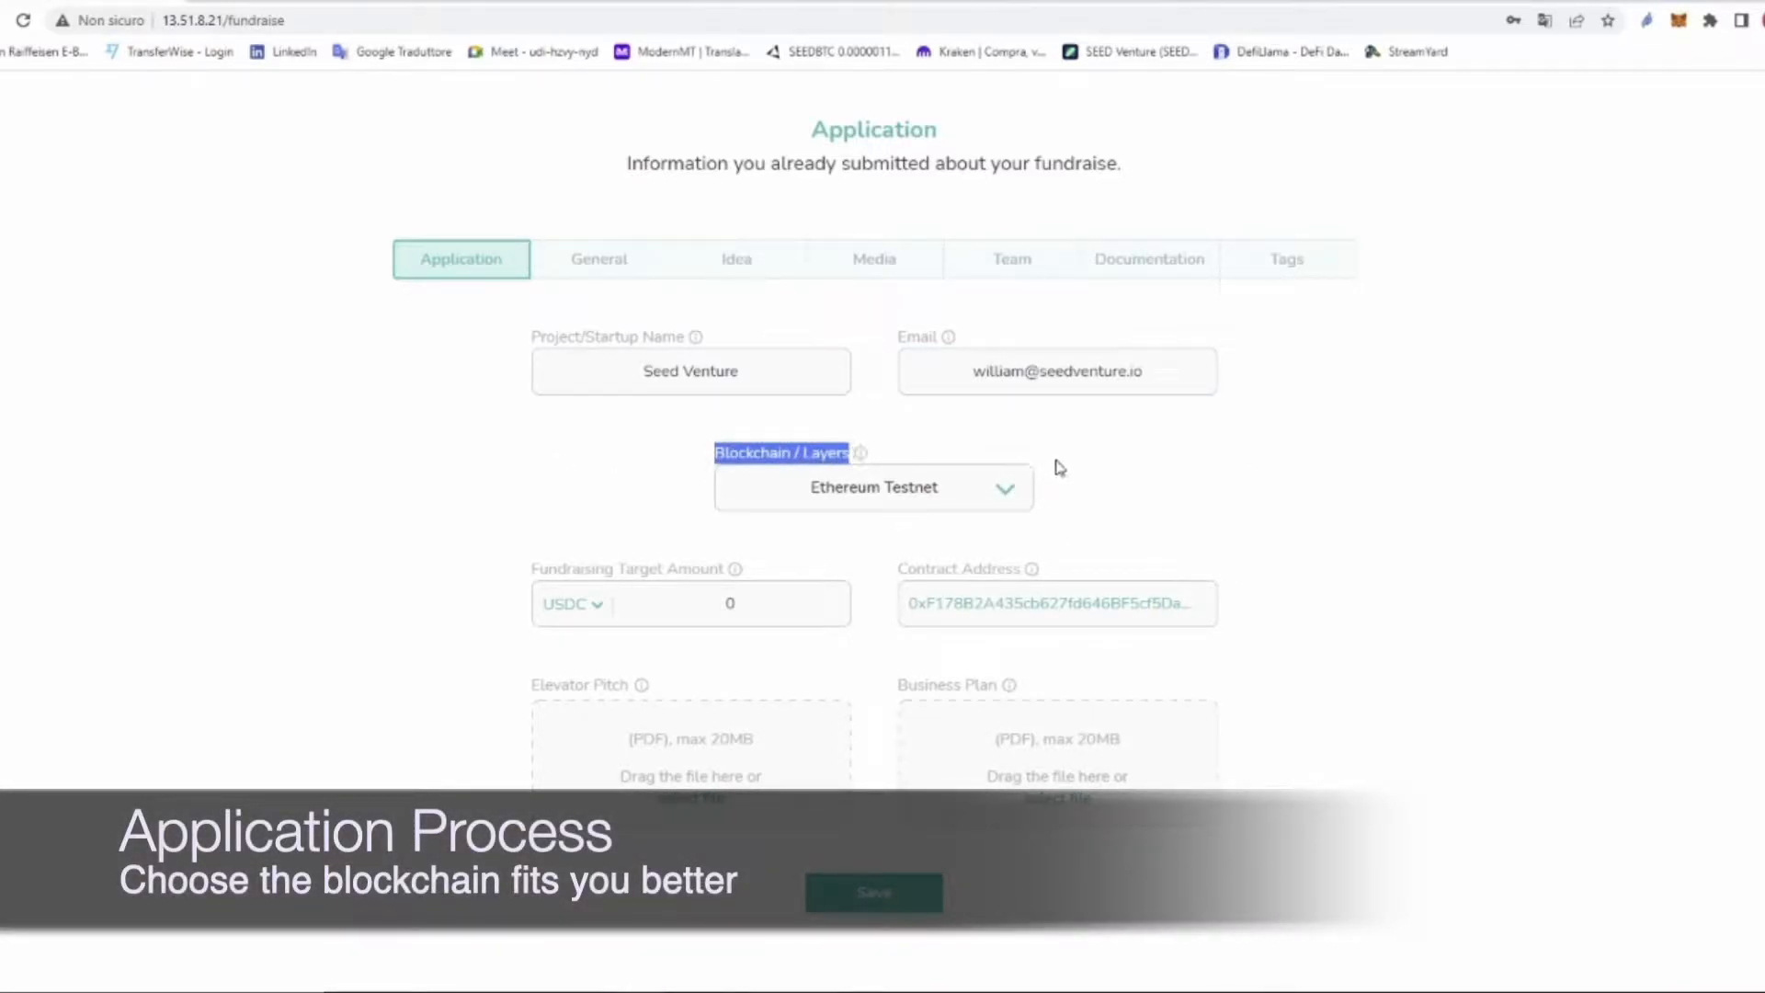
pyautogui.click(1011, 501)
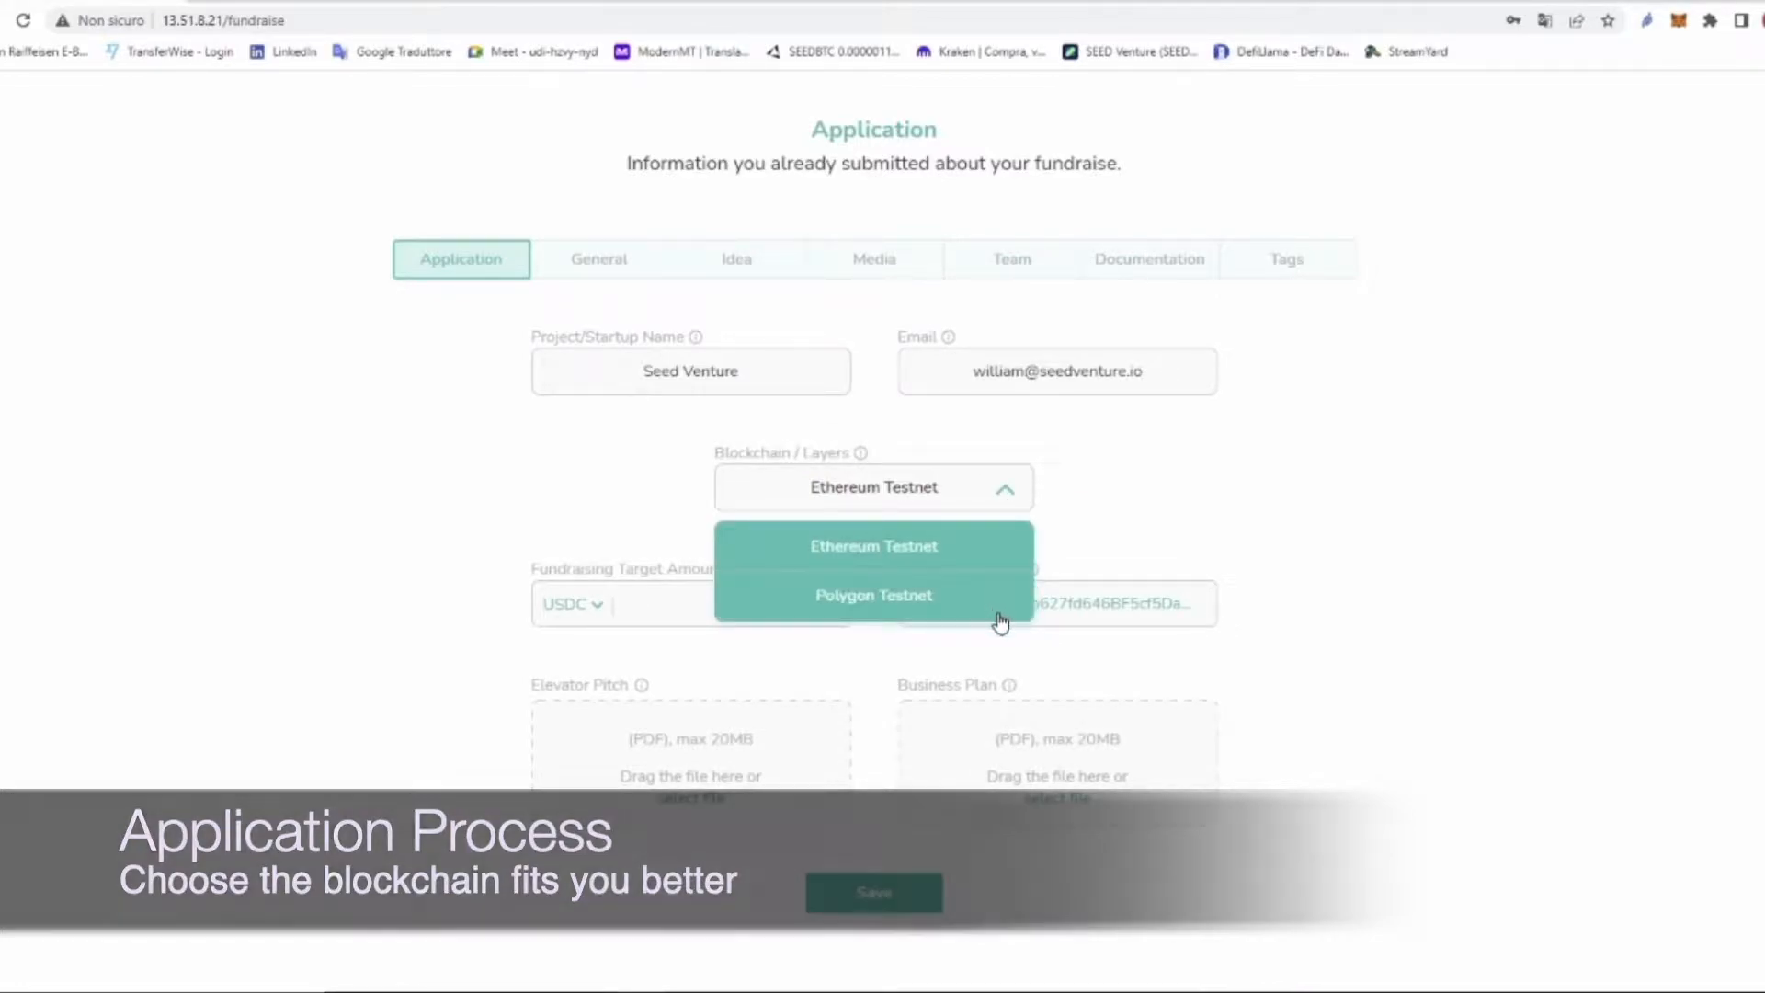
pyautogui.click(977, 552)
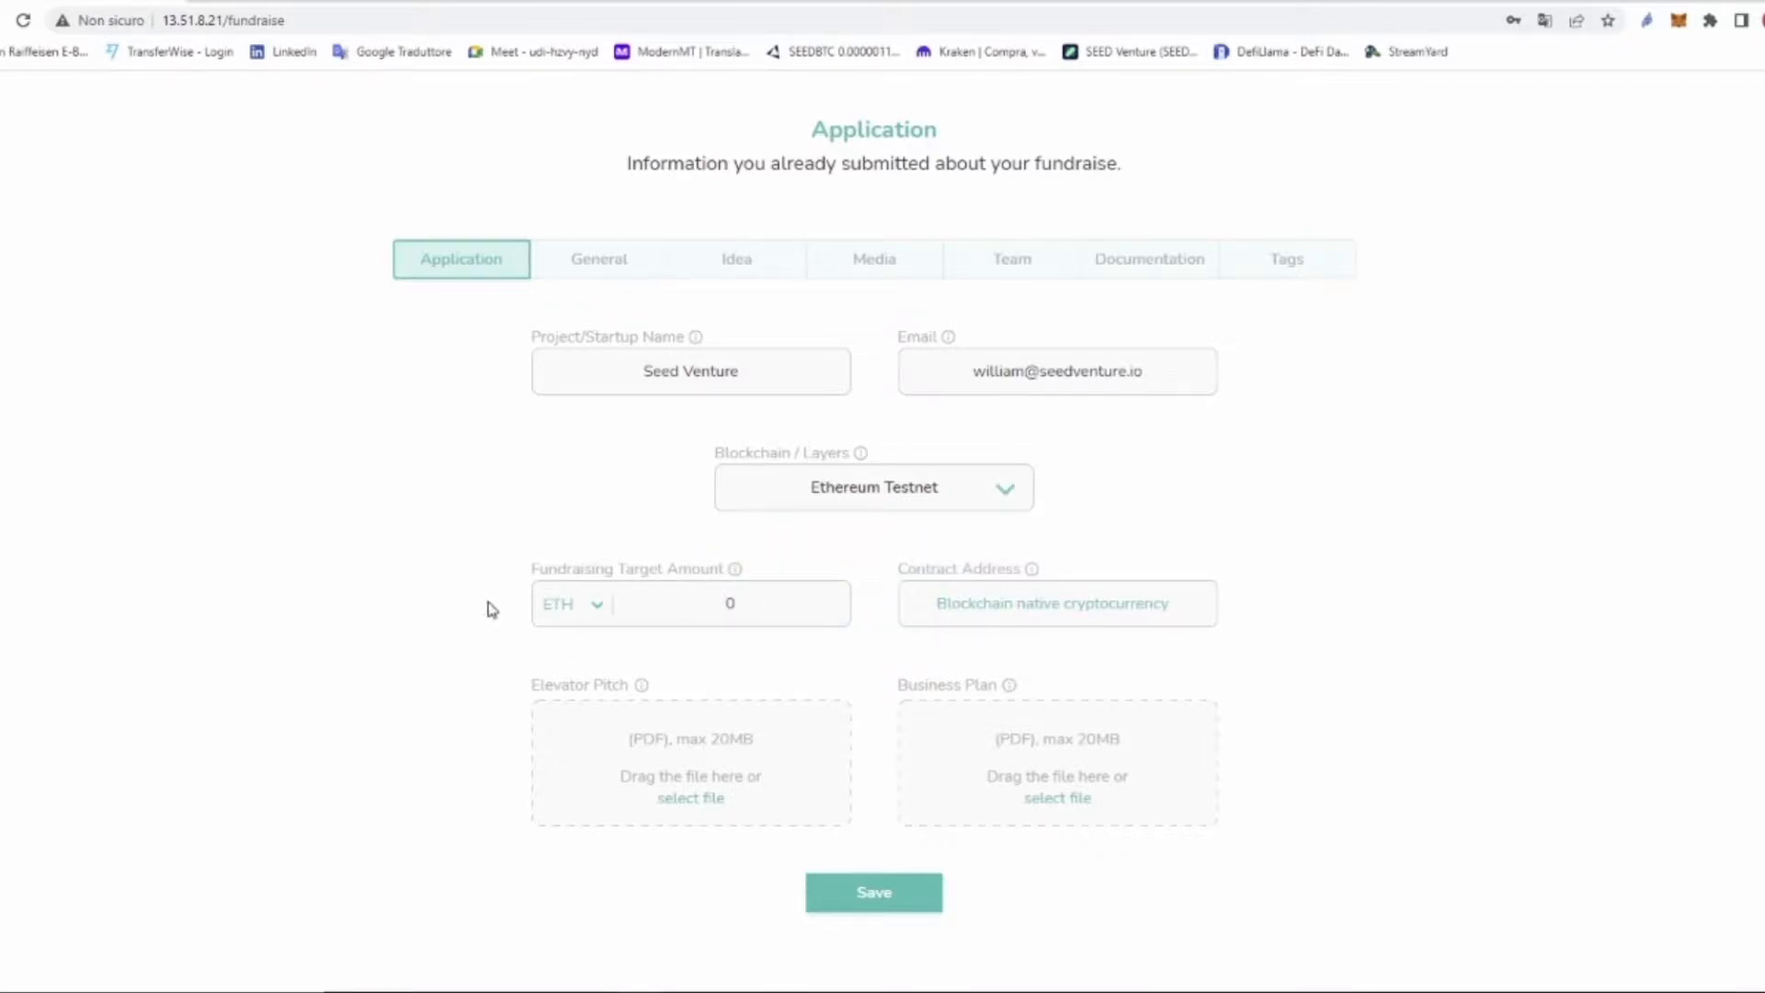
# Step: Set the fundraising target amount to 100000 USDT
pyautogui.moveTo(532, 570); pyautogui.dragTo(717, 569)
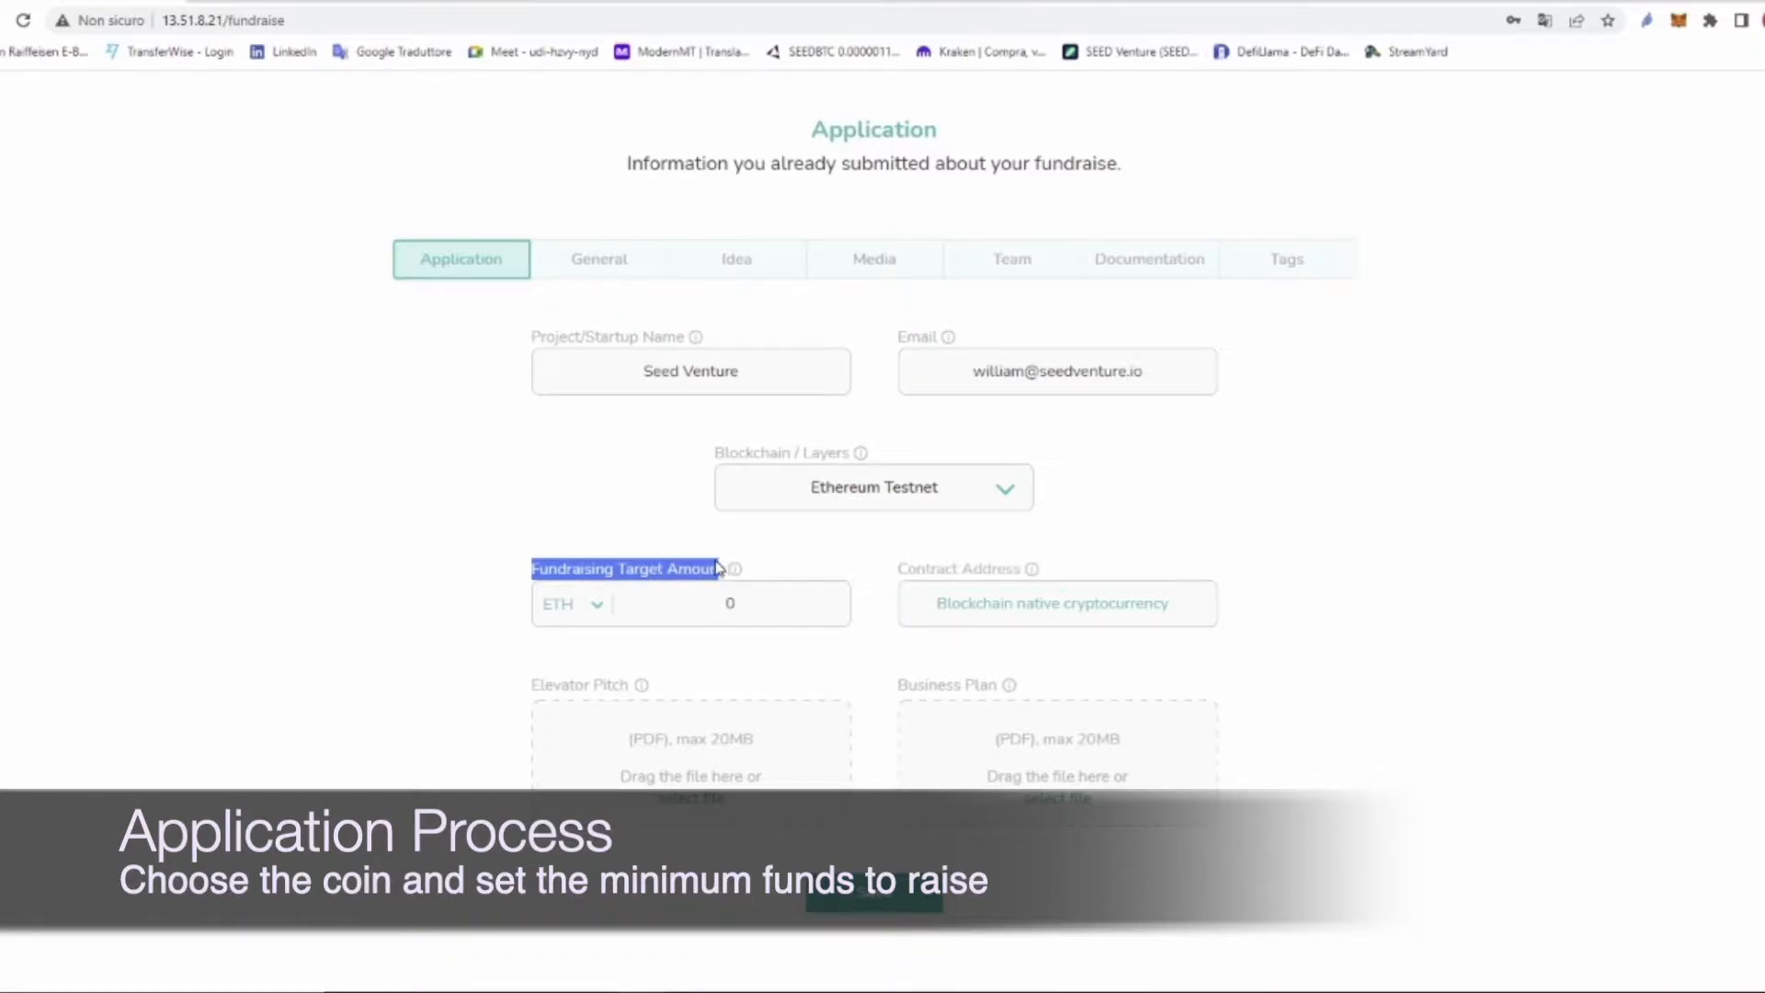
pyautogui.click(597, 608)
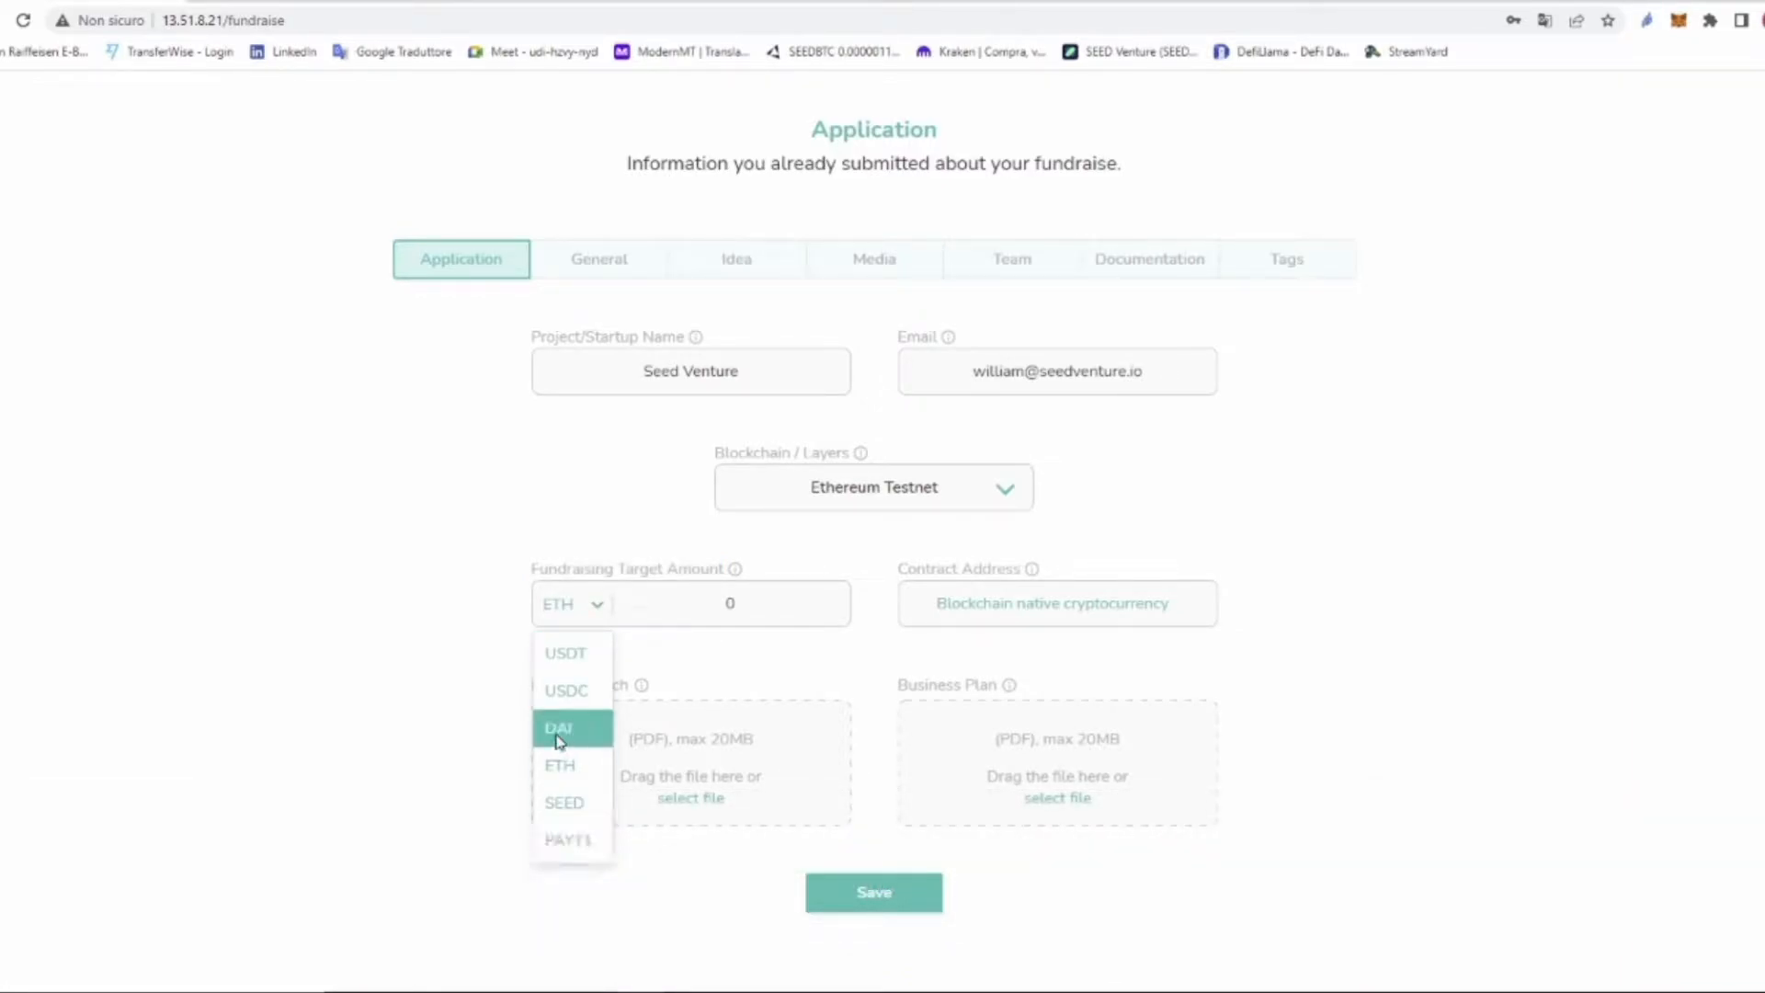
pyautogui.click(572, 653)
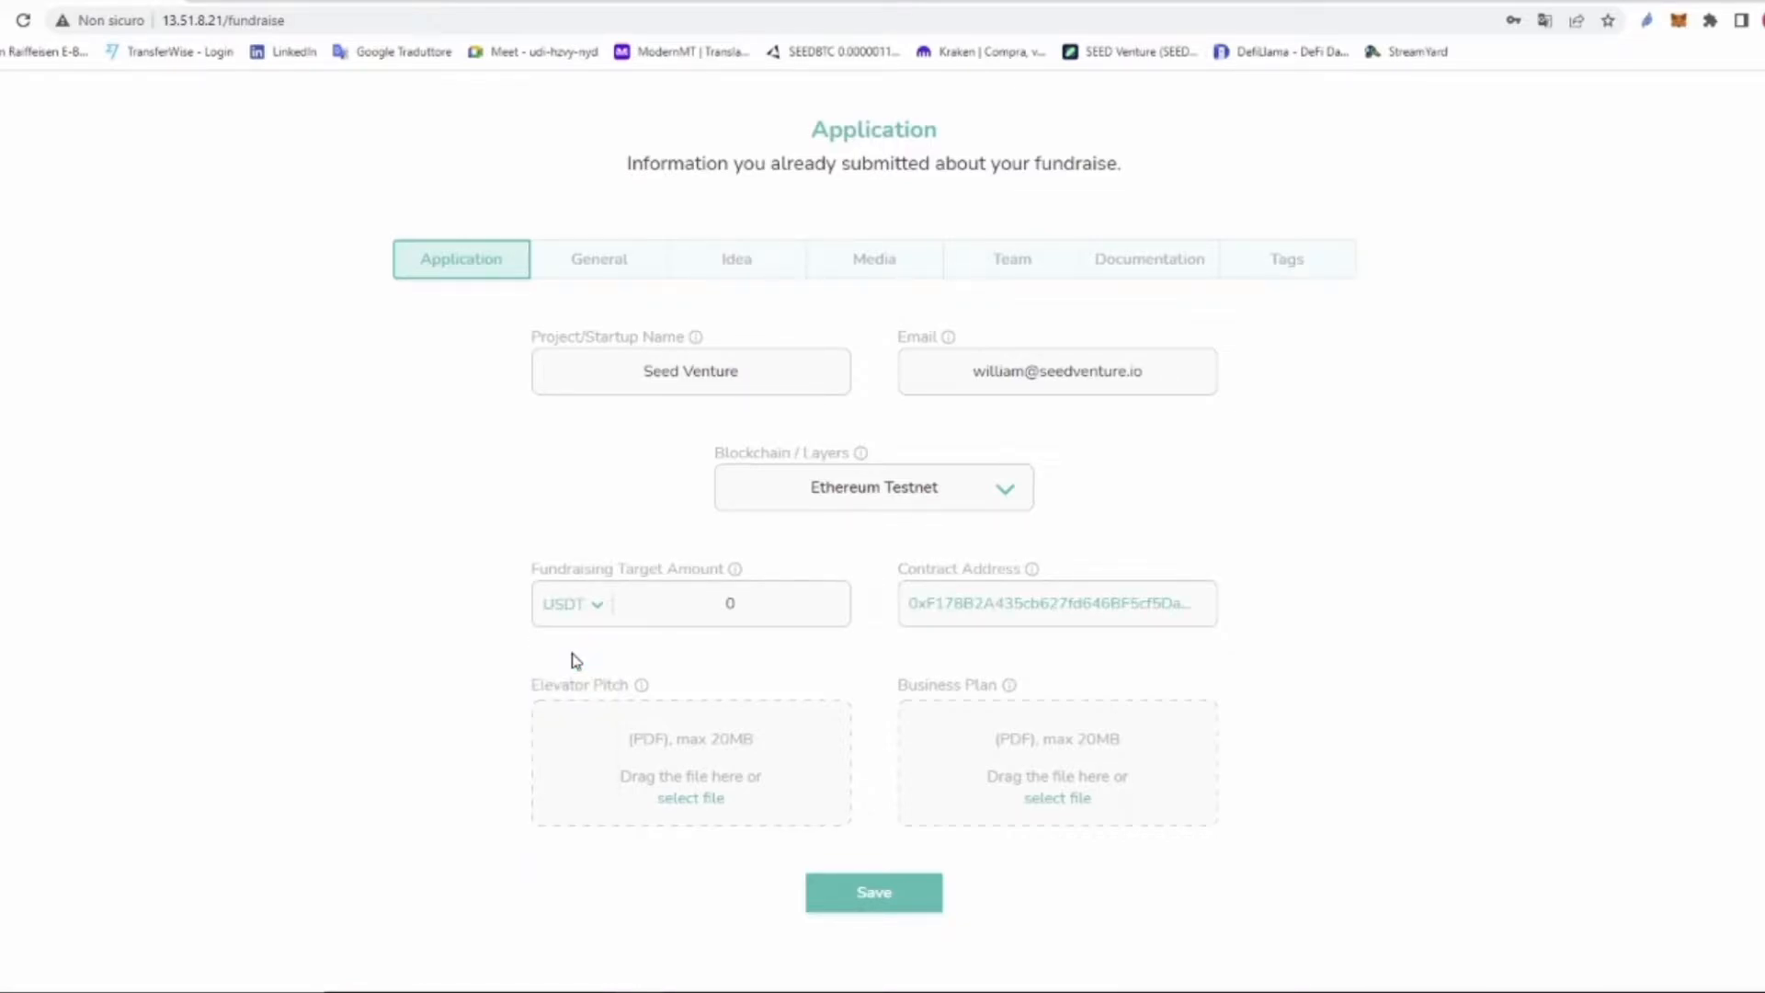
pyautogui.doubleClick(731, 604)
pyautogui.write('100000')
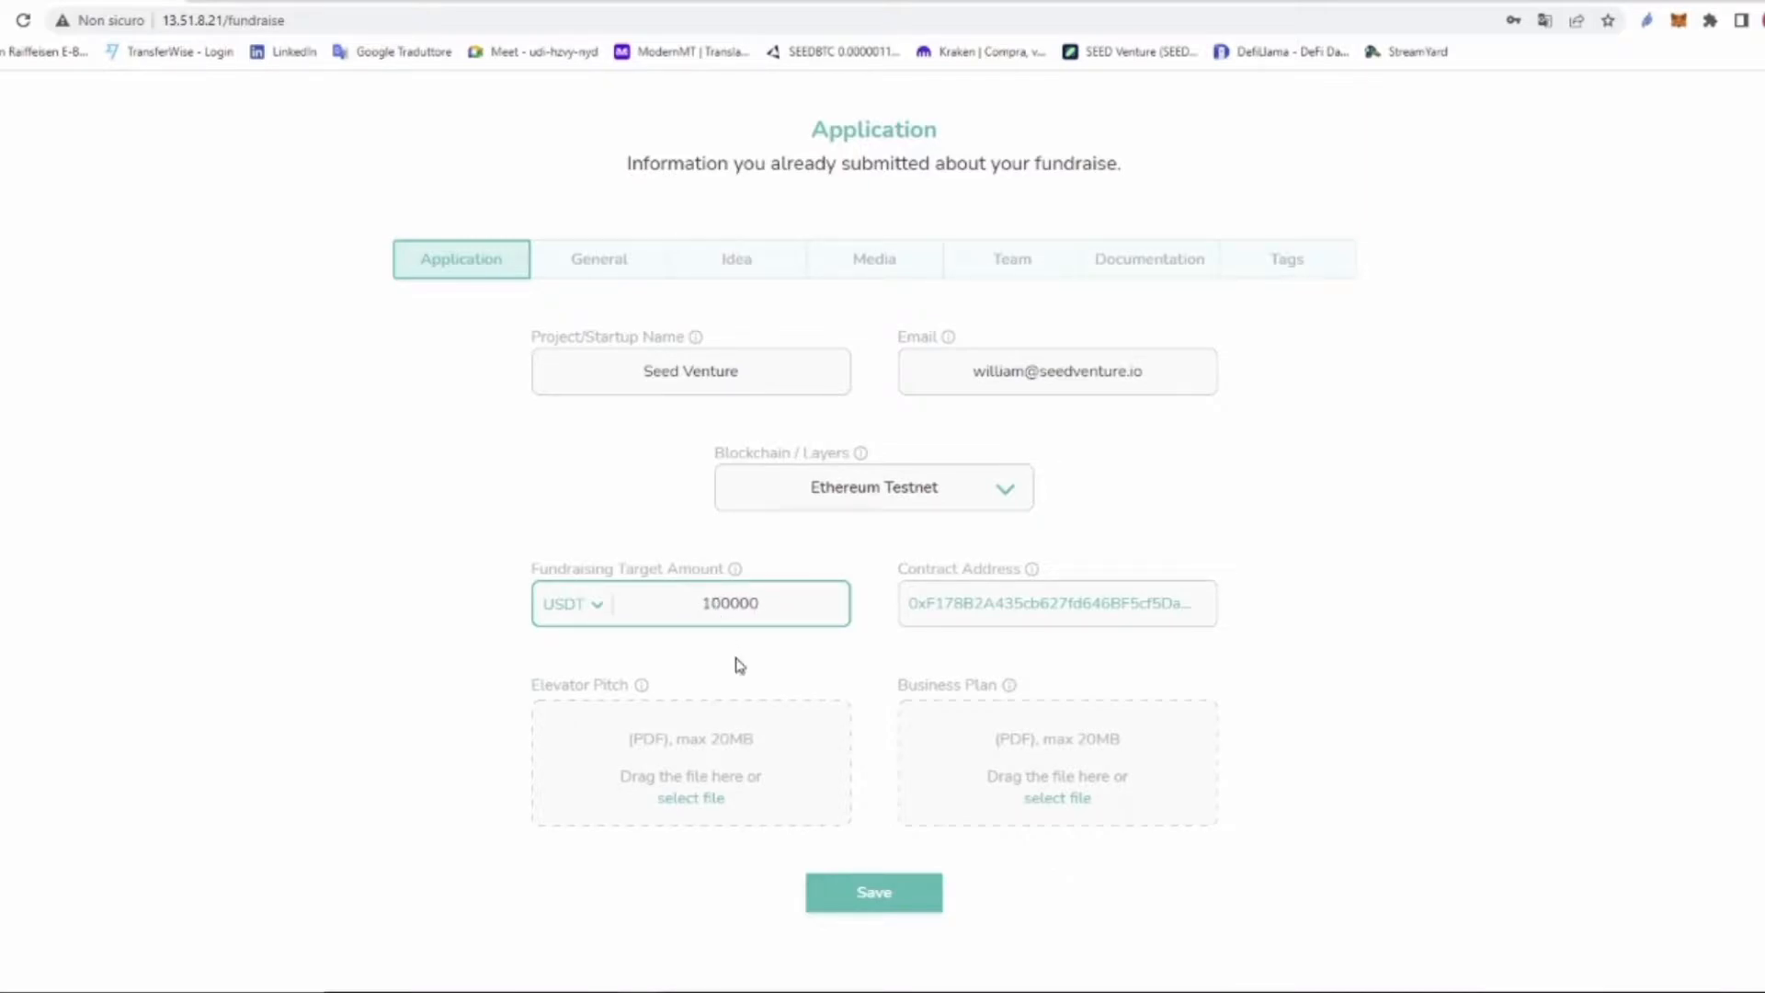
# Step: Attach Seed_Deck Intro.pdf as the elevator pitch
pyautogui.click(691, 752)
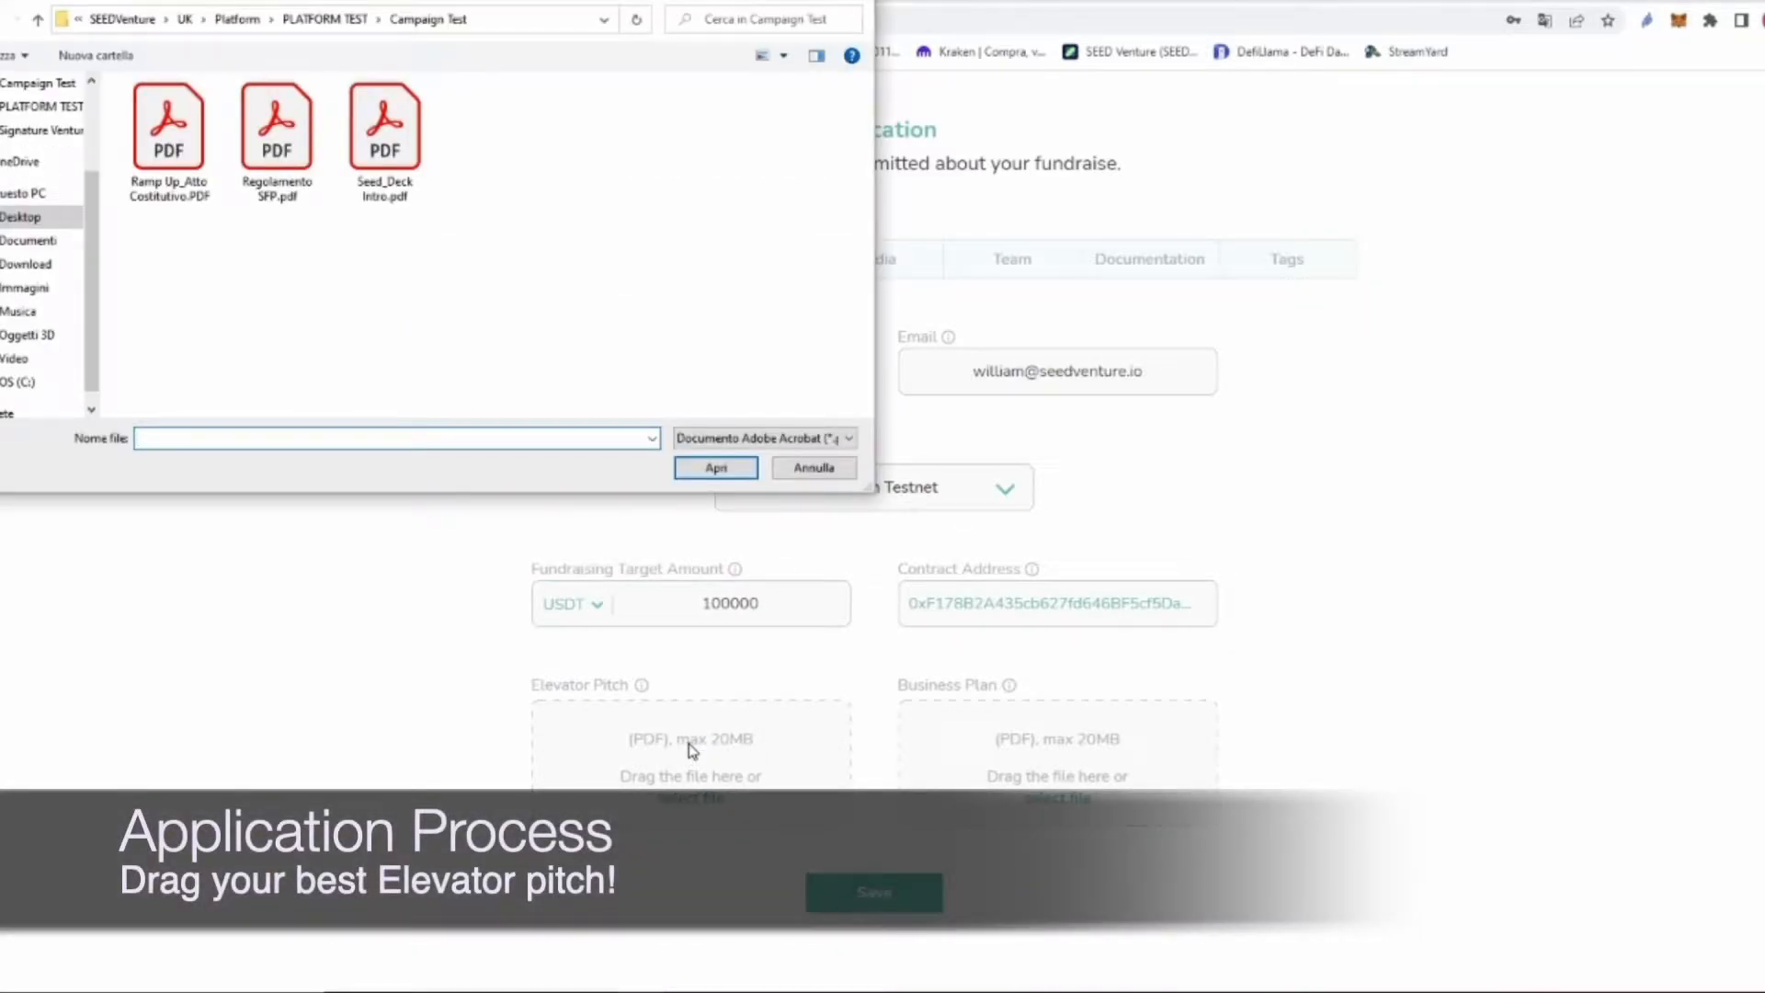
pyautogui.click(393, 145)
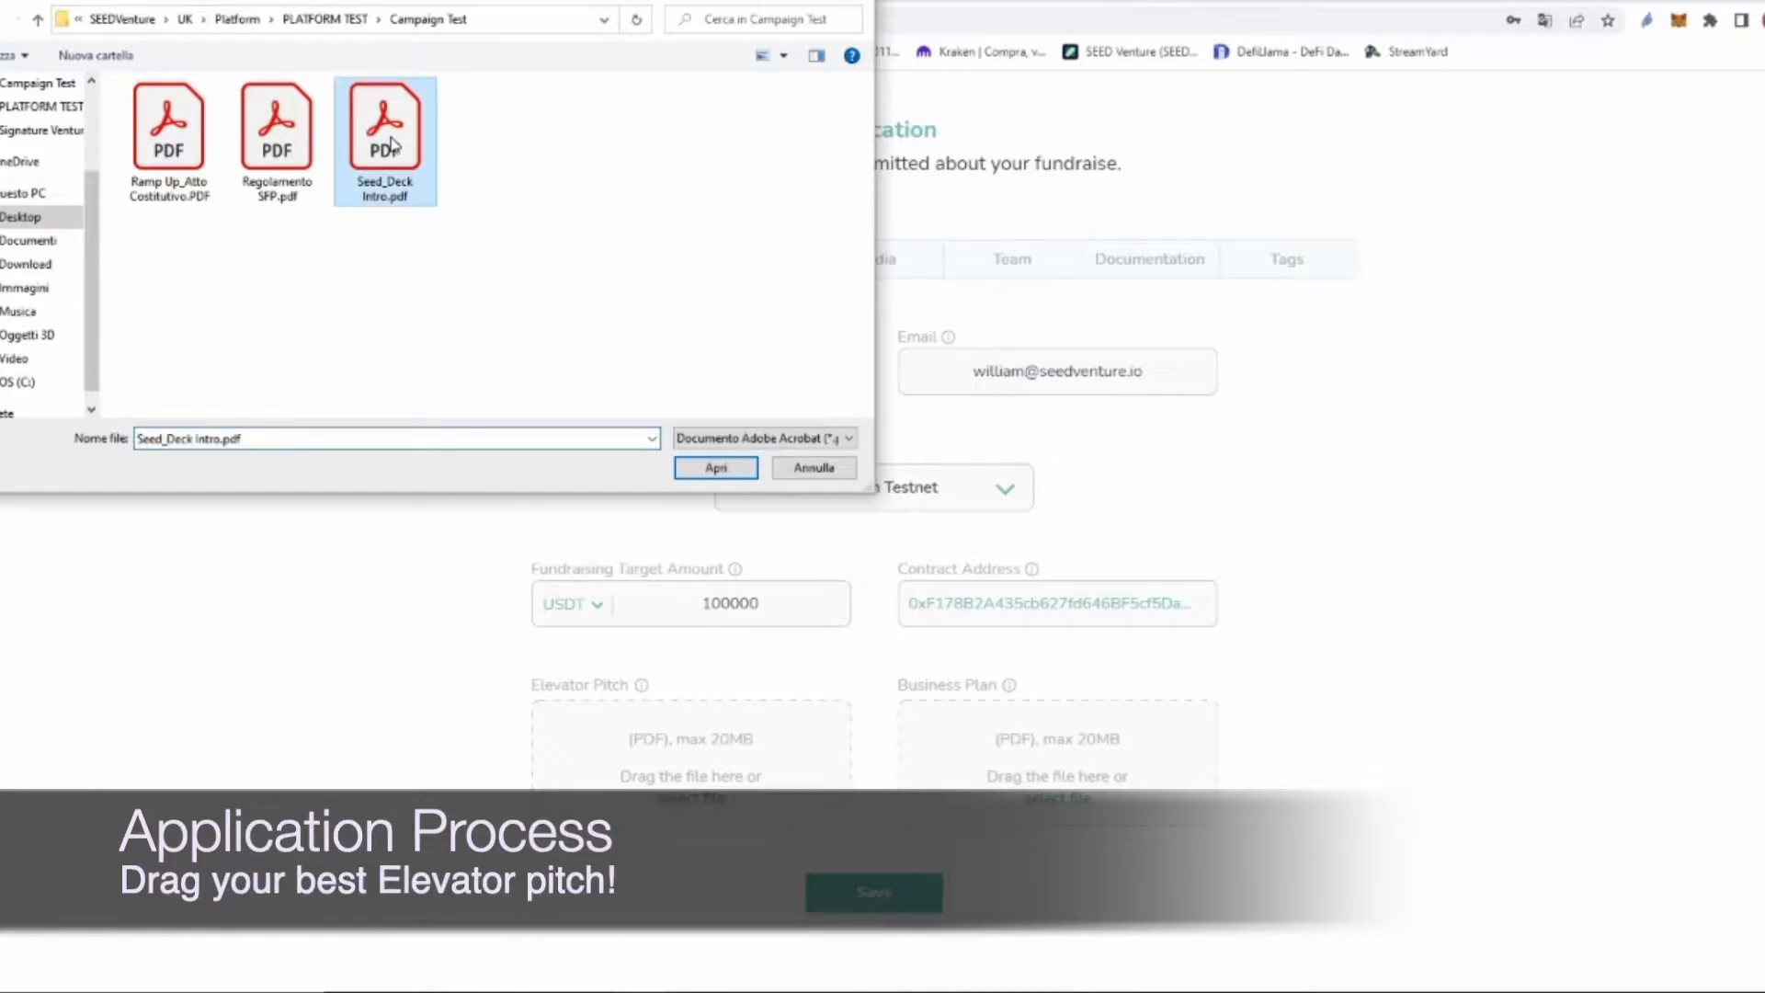
pyautogui.click(716, 468)
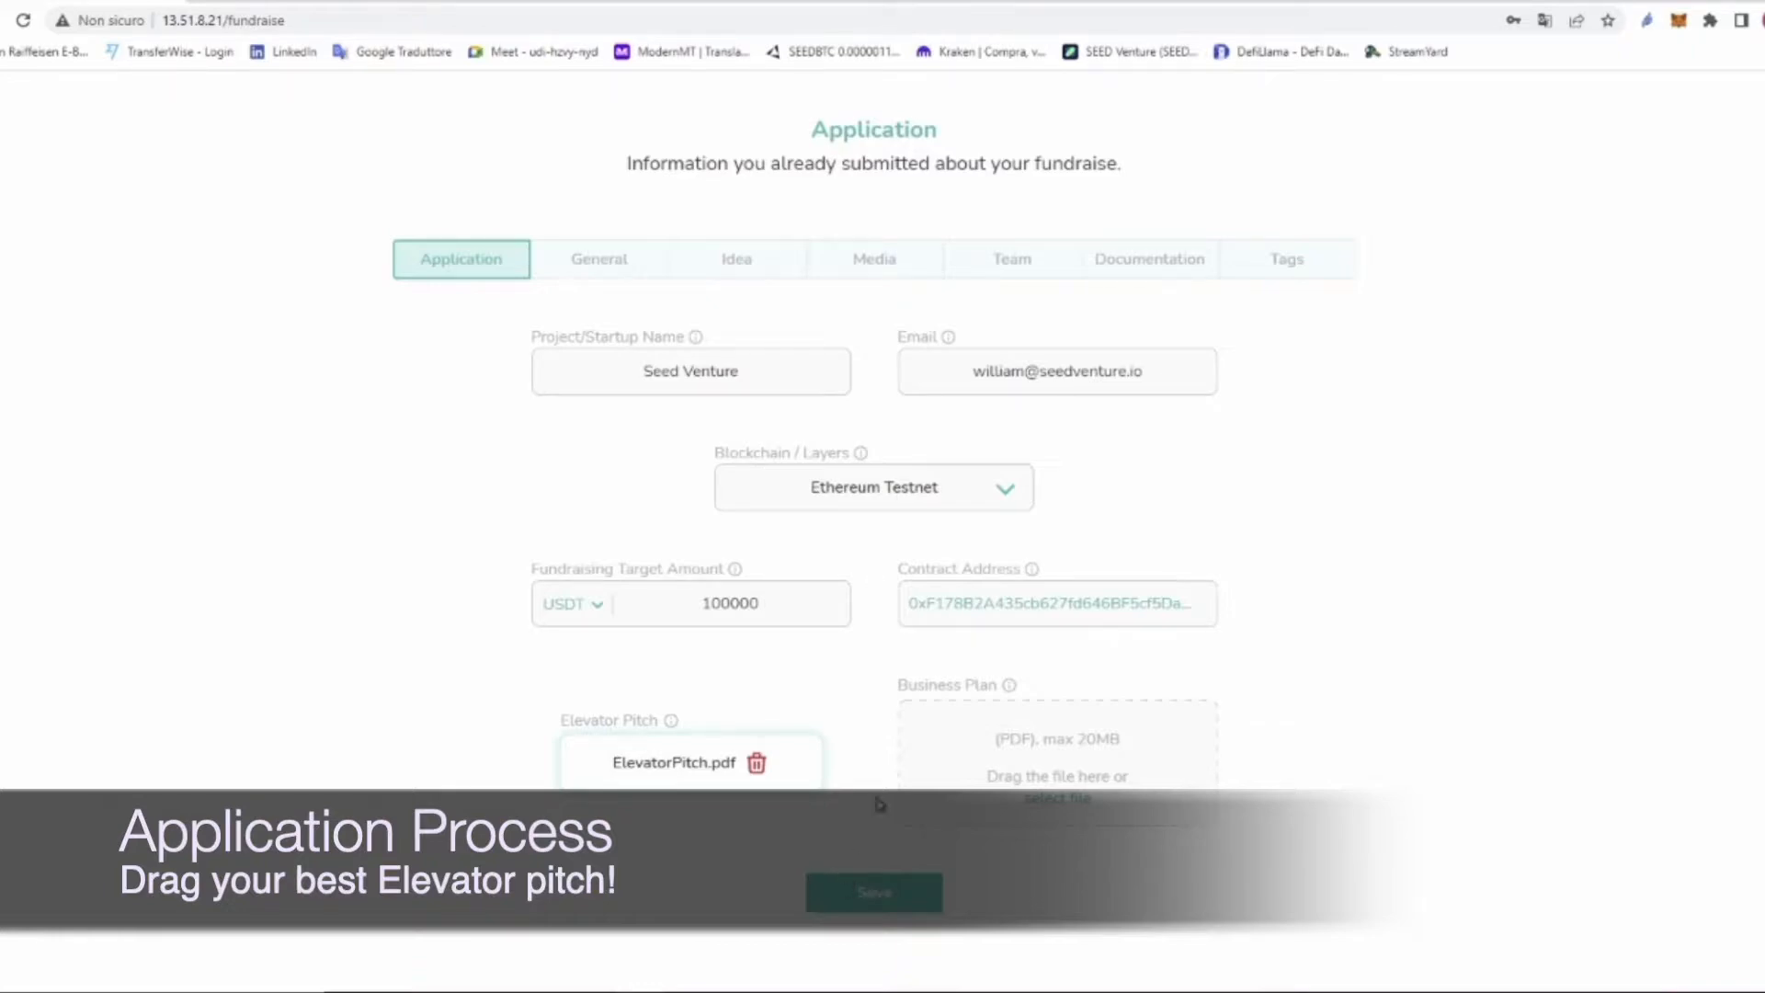
# Step: Leave the business plan empty and save the application details
pyautogui.moveTo(900, 688); pyautogui.dragTo(1005, 697)
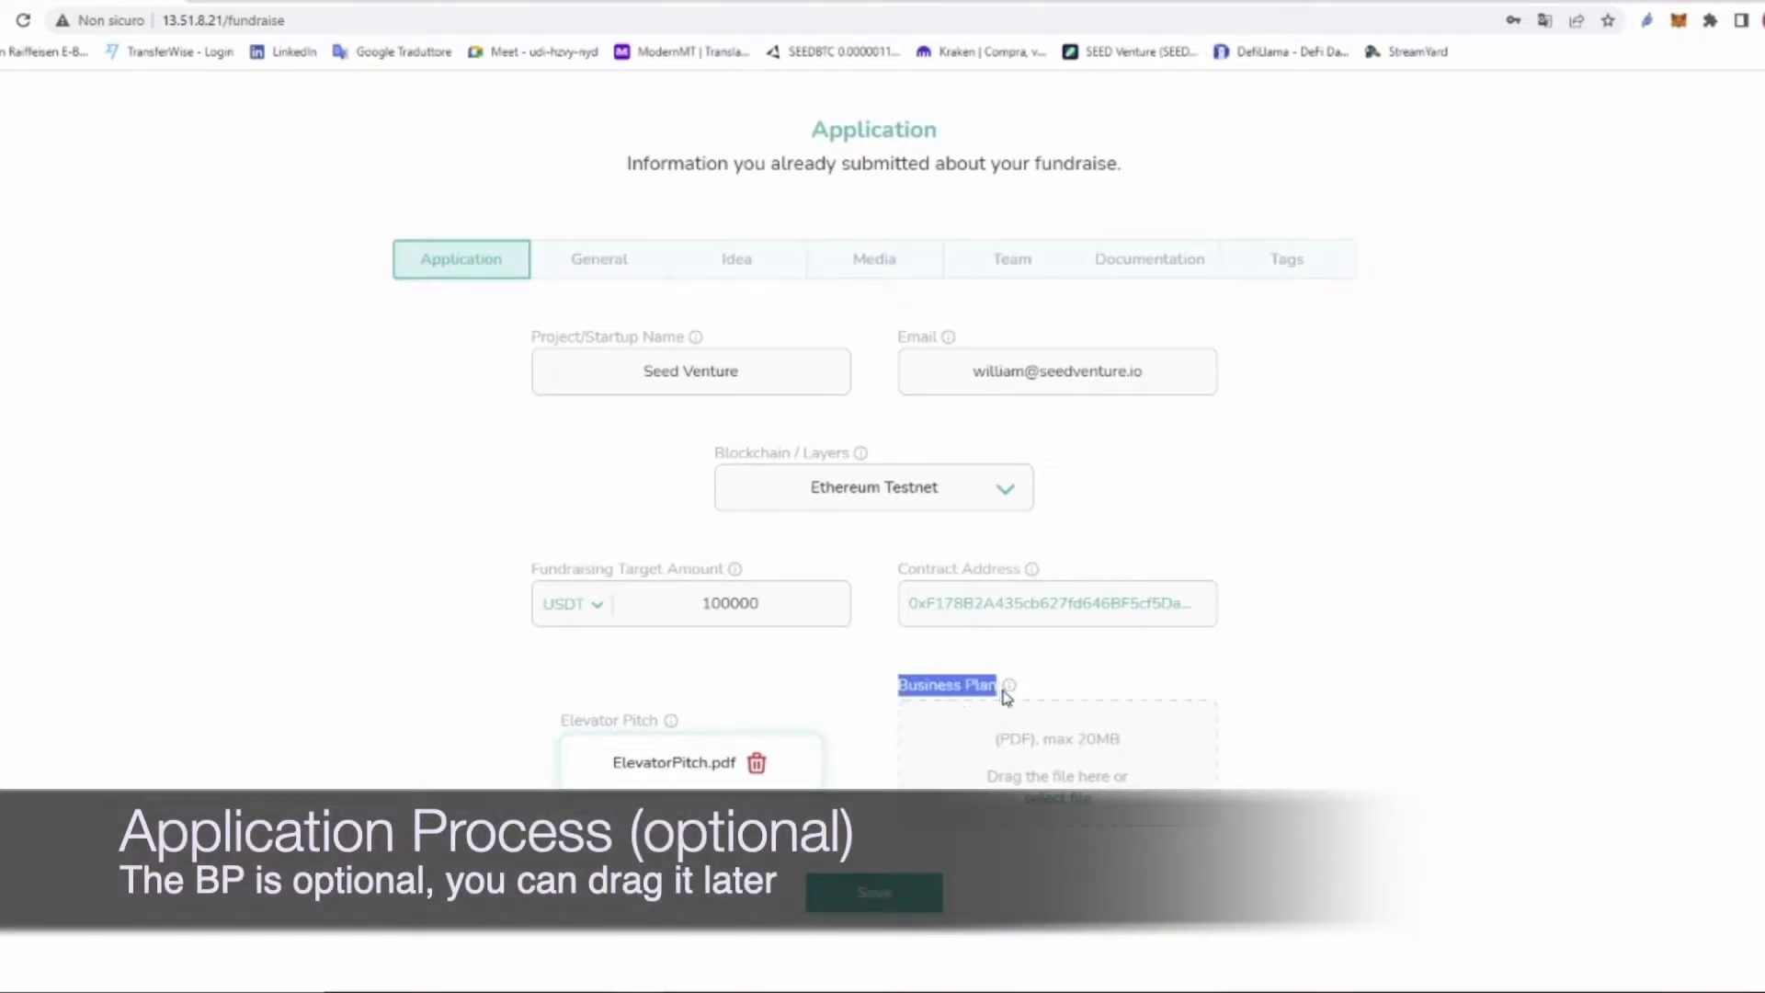
pyautogui.click(1065, 761)
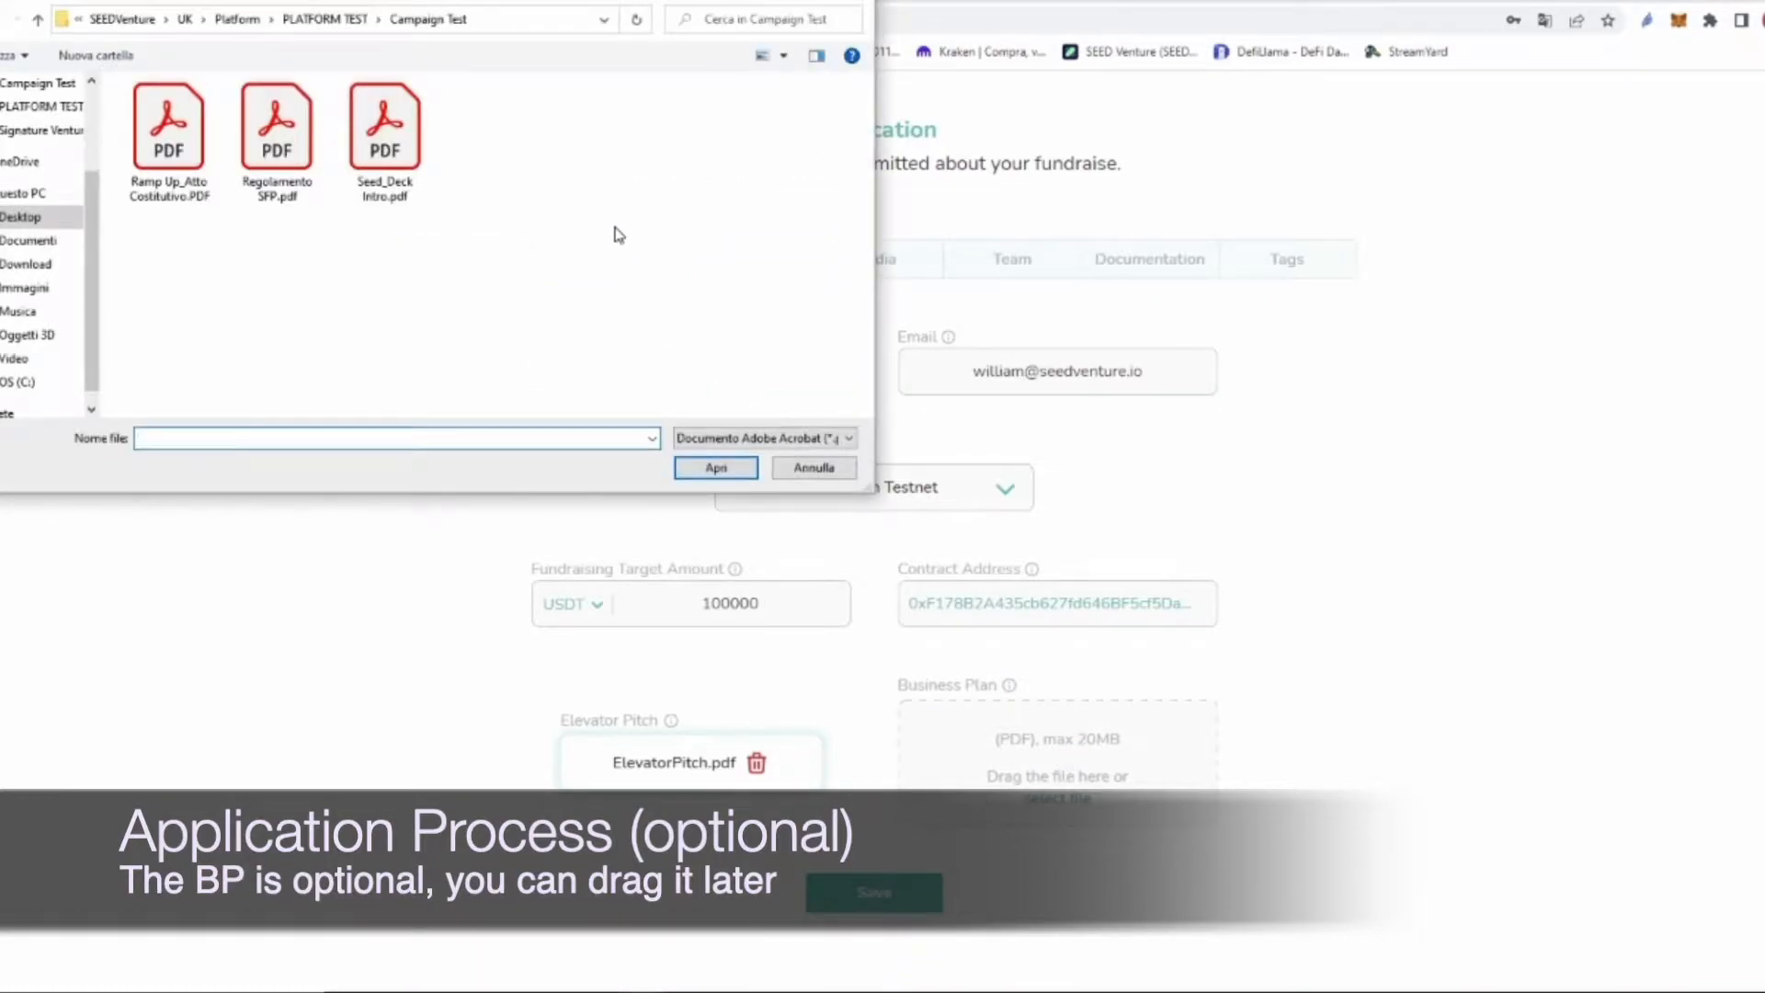
pyautogui.click(821, 471)
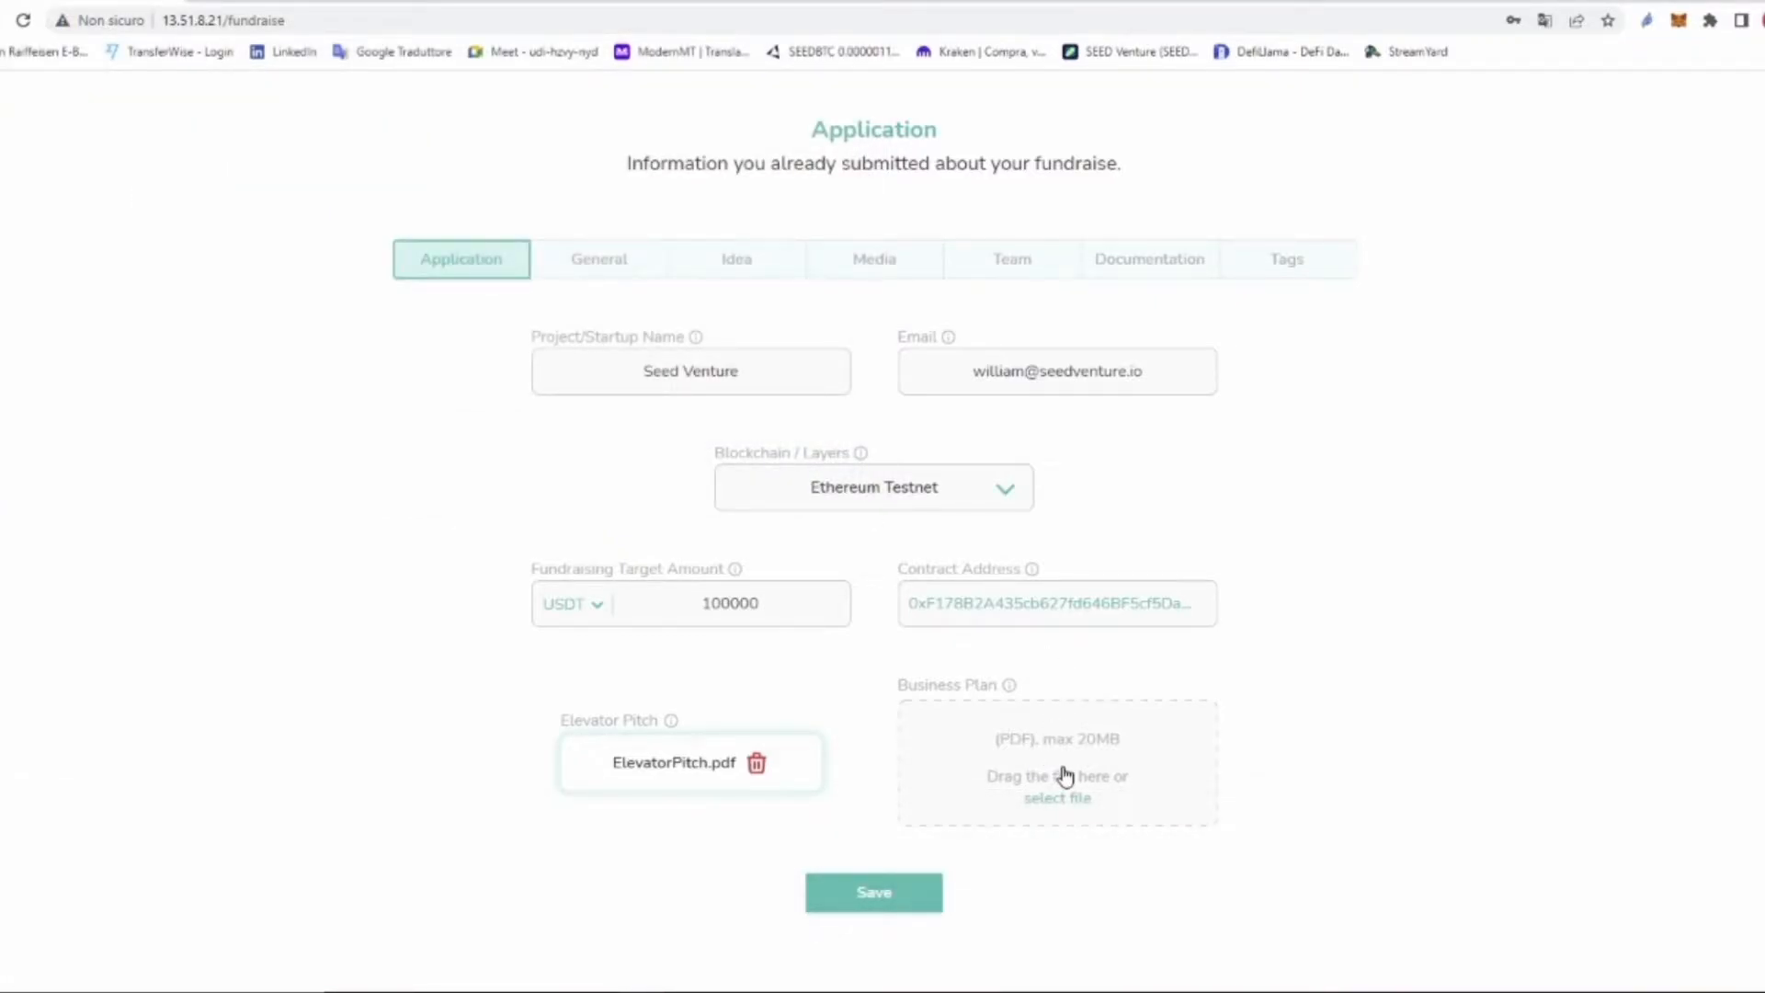
pyautogui.click(878, 896)
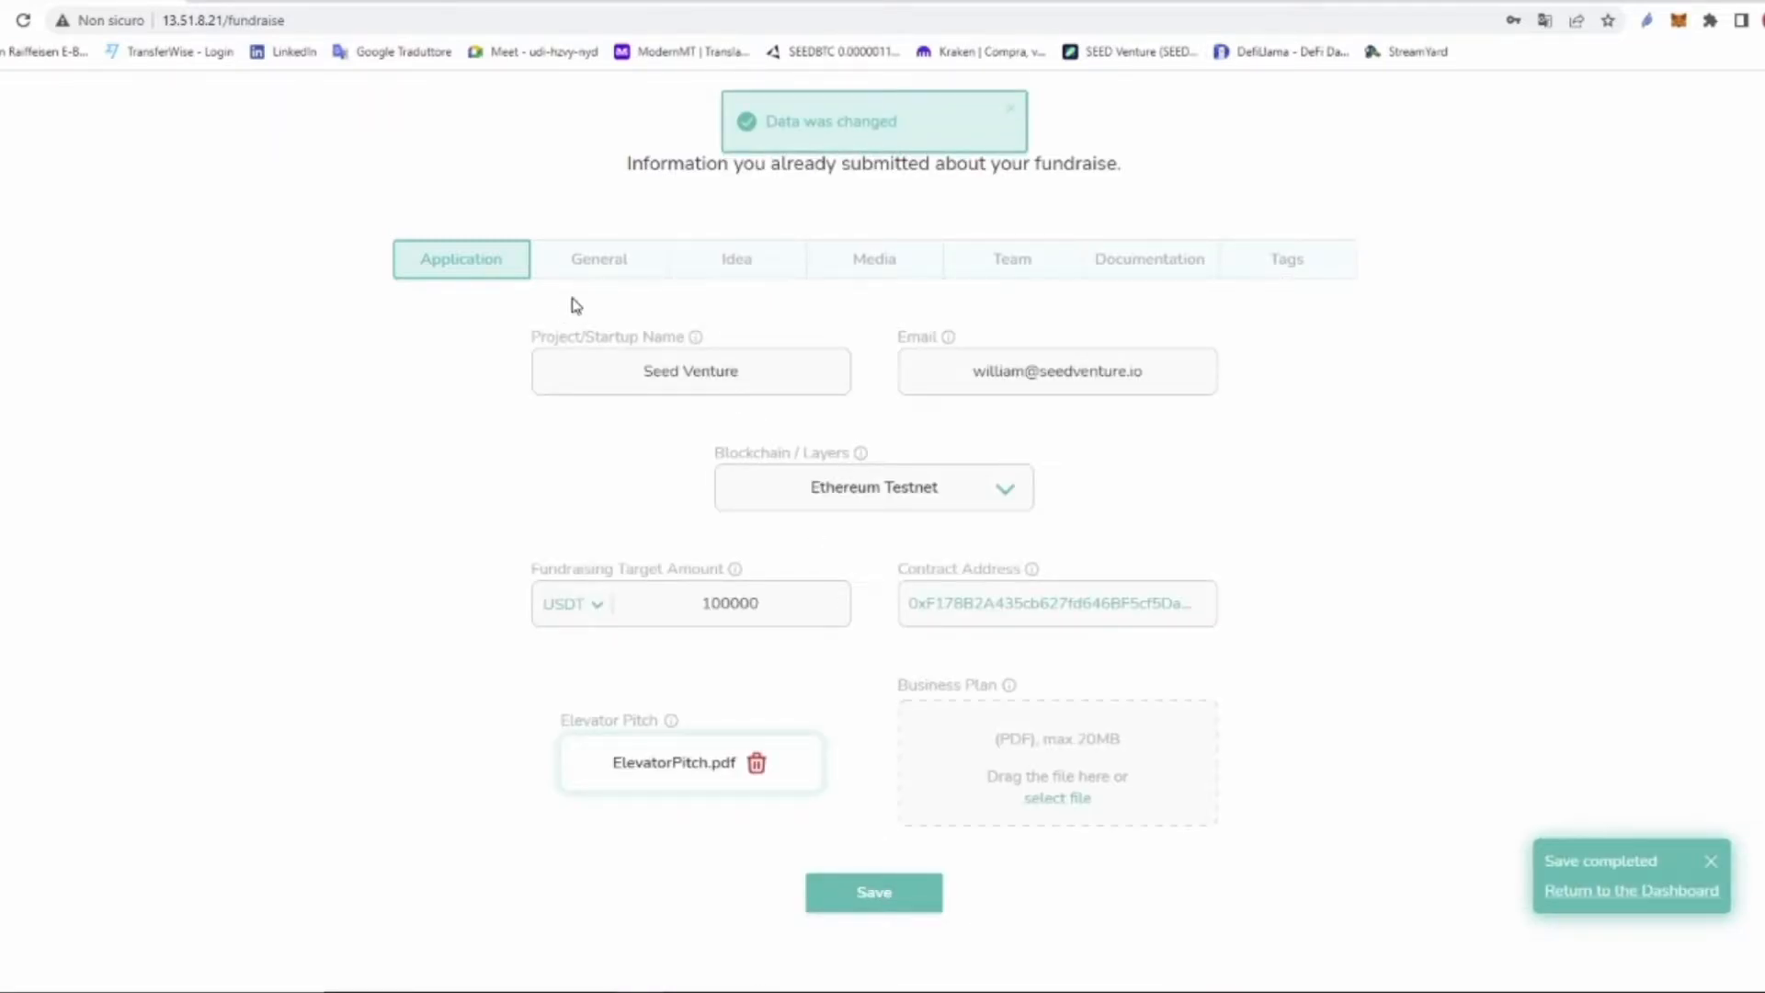
# Step: In the General section, set the maximum target amount to 500000
pyautogui.click(613, 278)
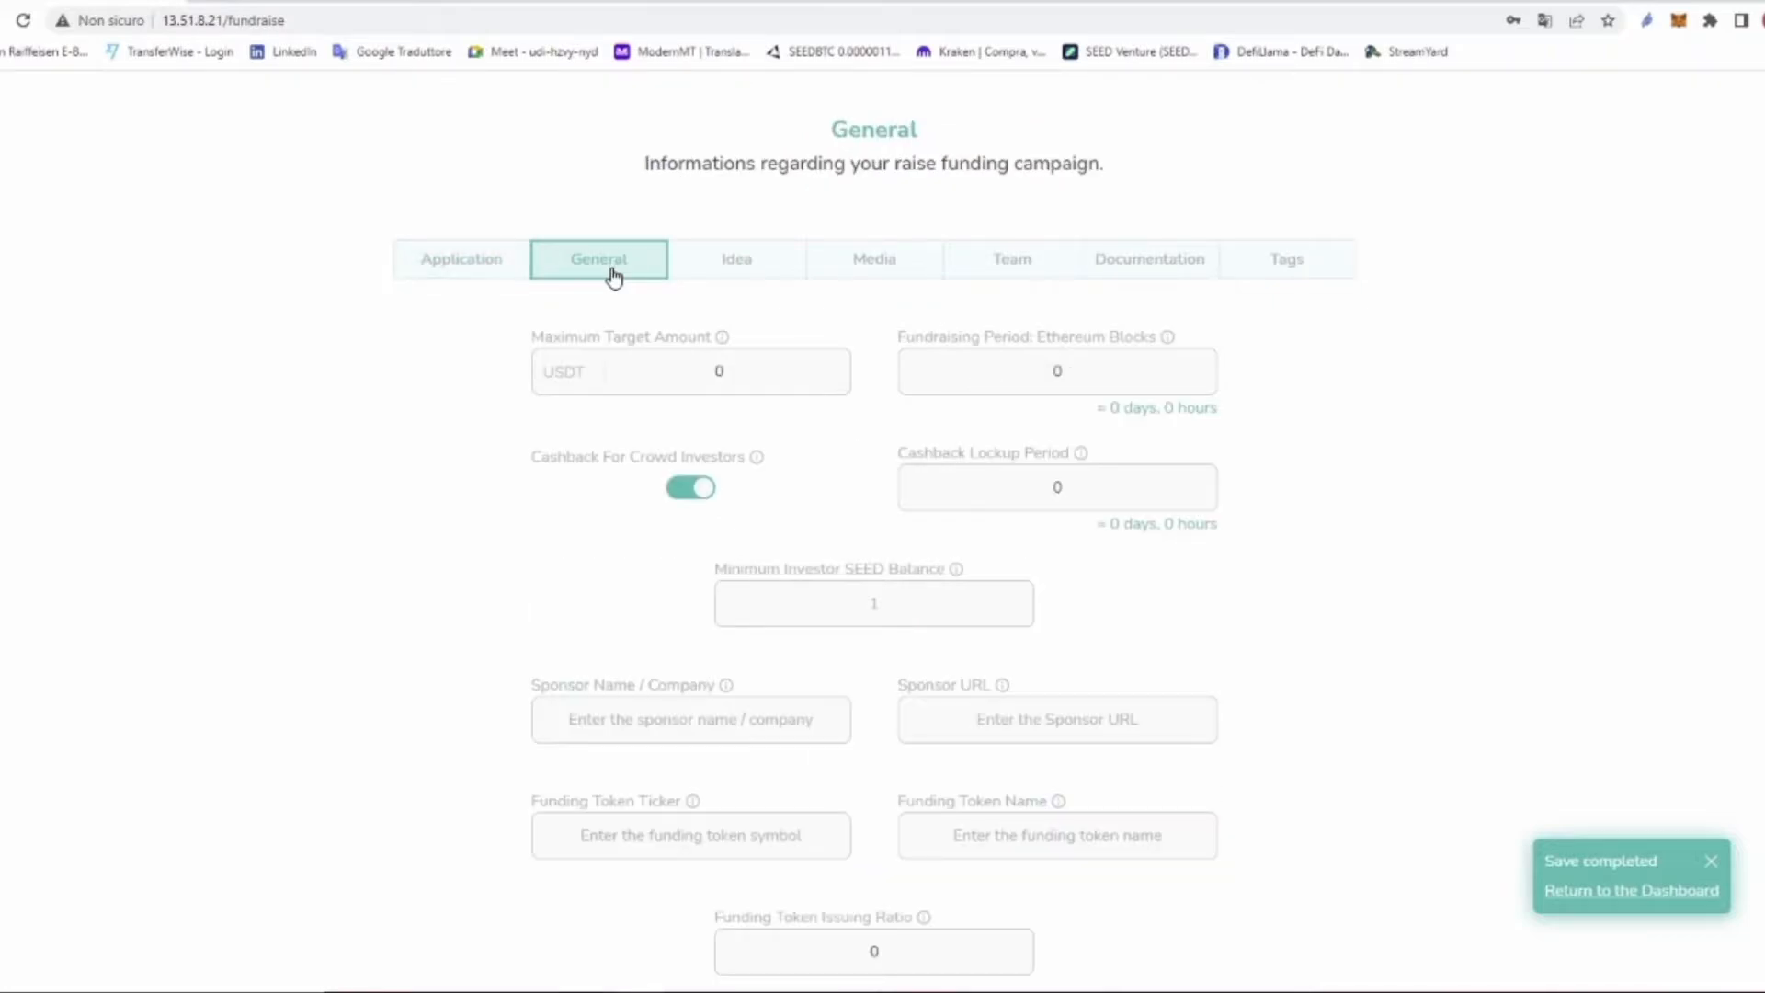
pyautogui.moveTo(533, 340); pyautogui.dragTo(716, 346)
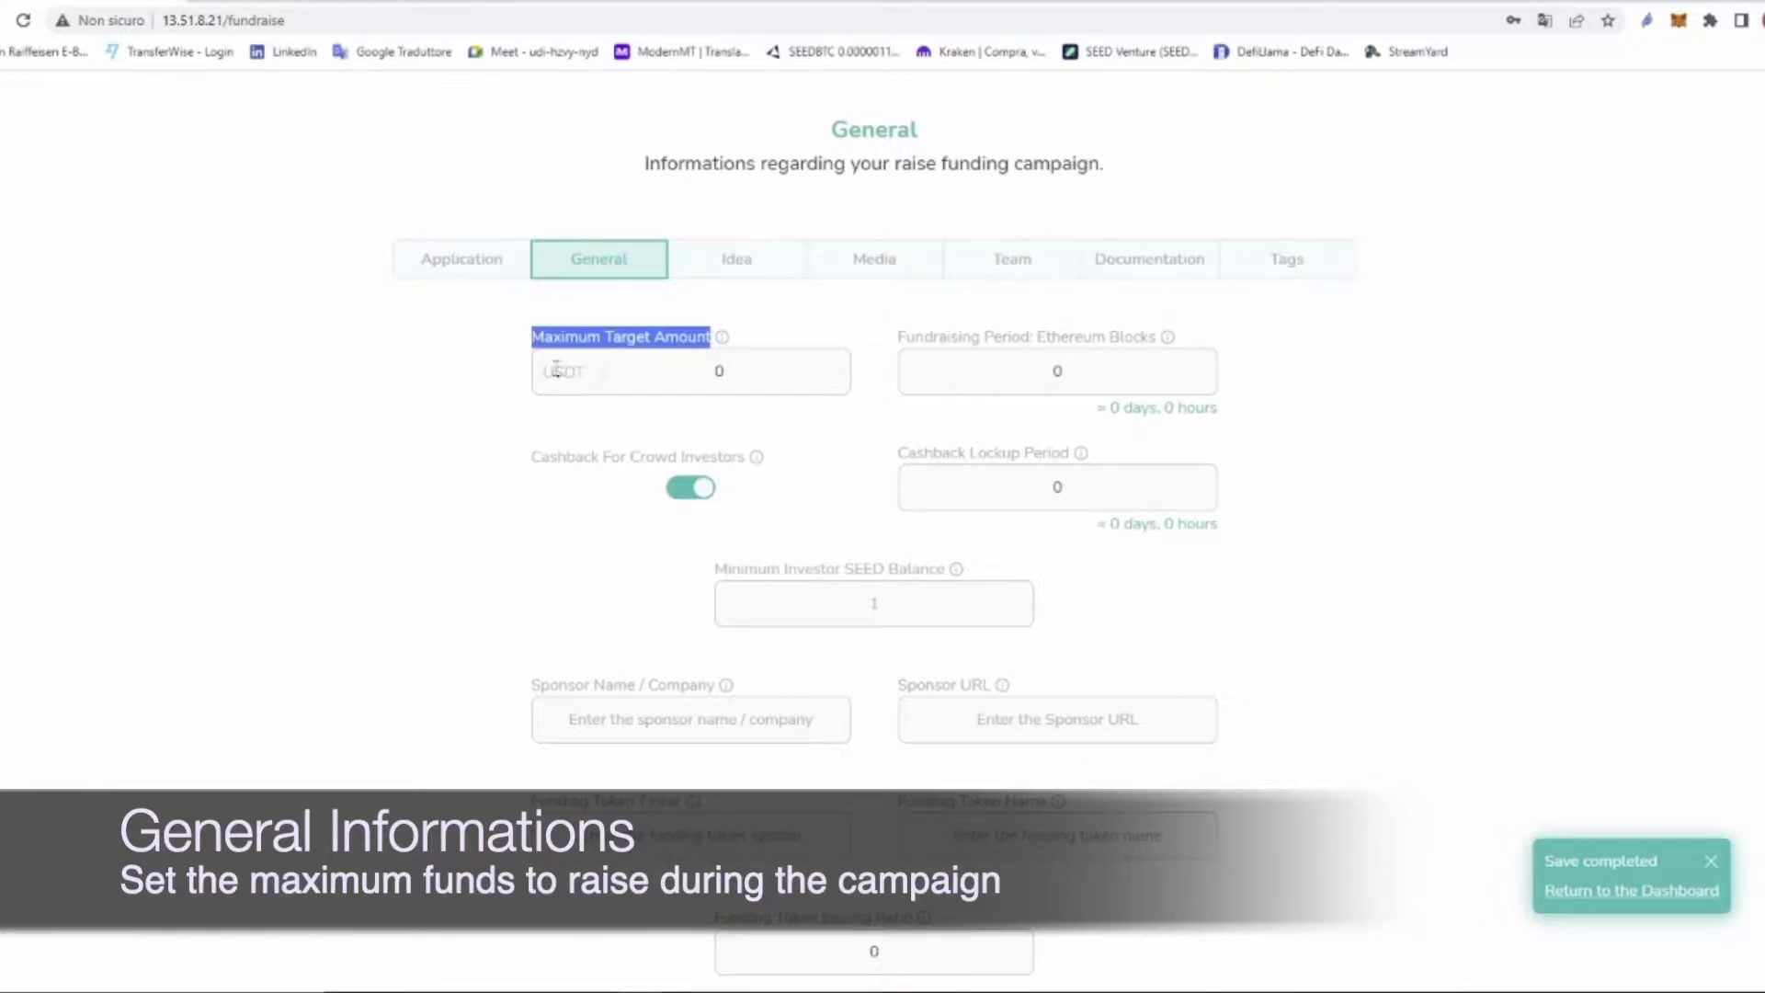
pyautogui.click(729, 369)
pyautogui.press('BackSpace')
pyautogui.write('500000')
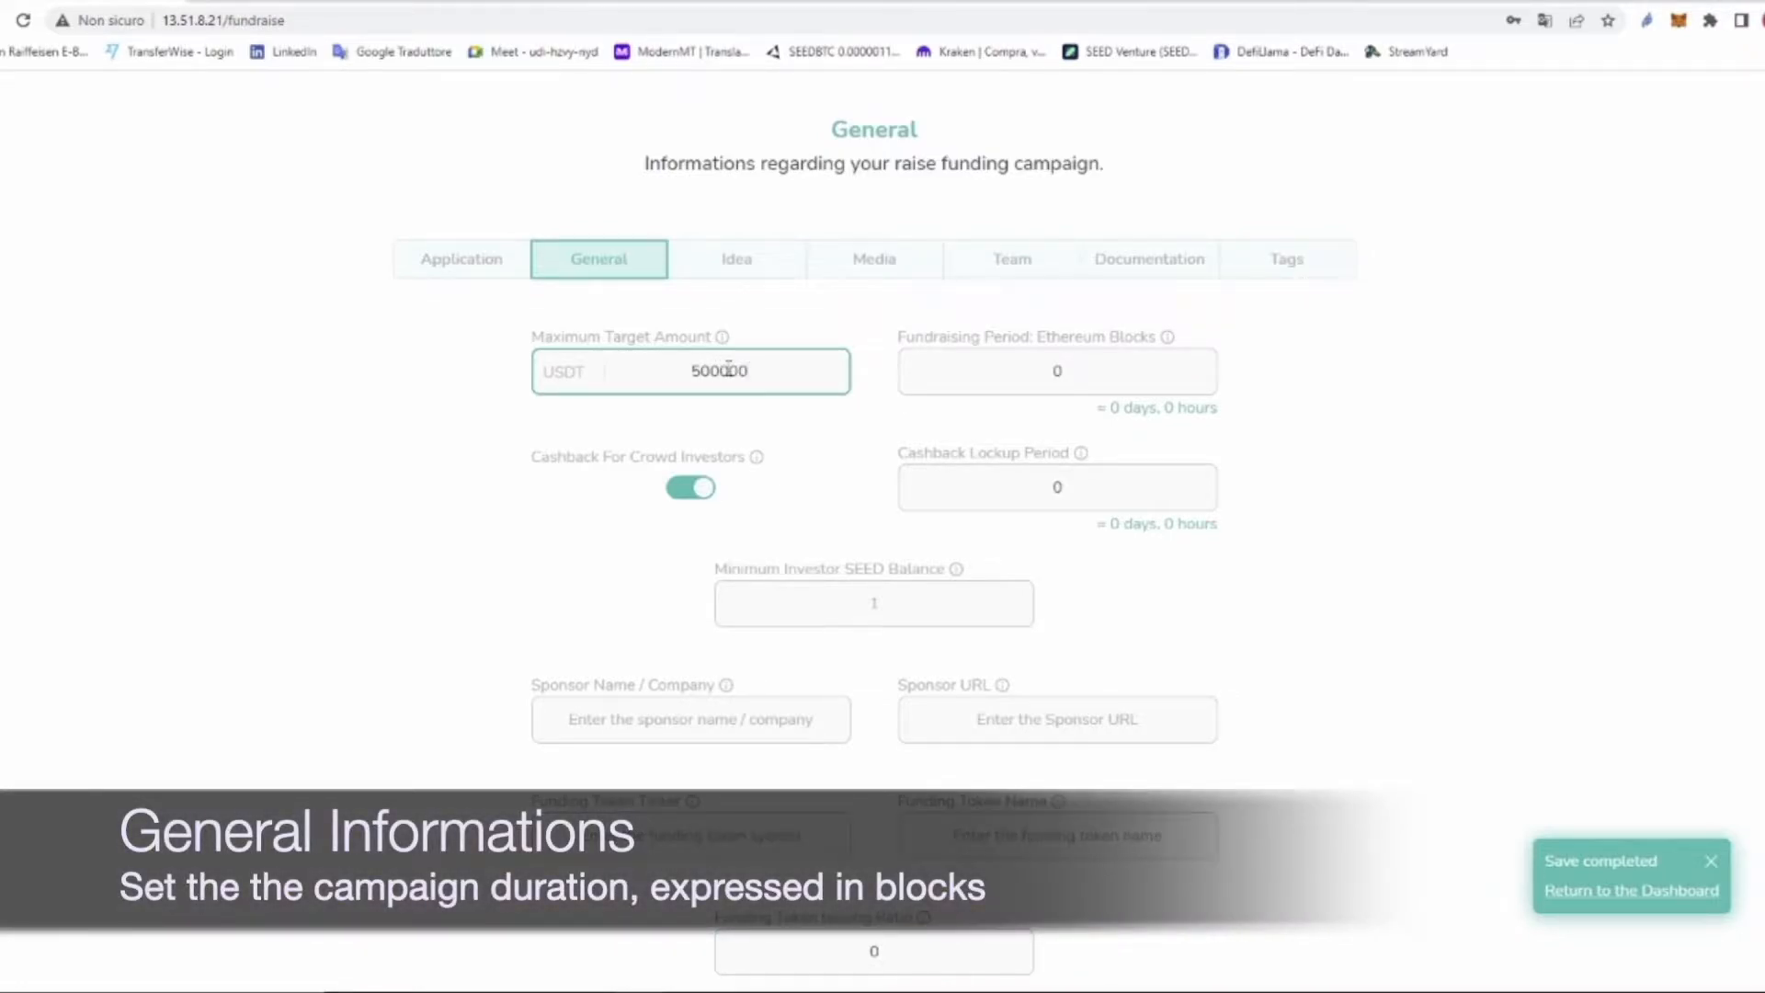
# Step: Set the fundraising period to 300000 blocks, about 45 days
pyautogui.moveTo(899, 337); pyautogui.dragTo(1121, 370)
pyautogui.click(1085, 368)
pyautogui.press('BackSpace')
pyautogui.write('300')
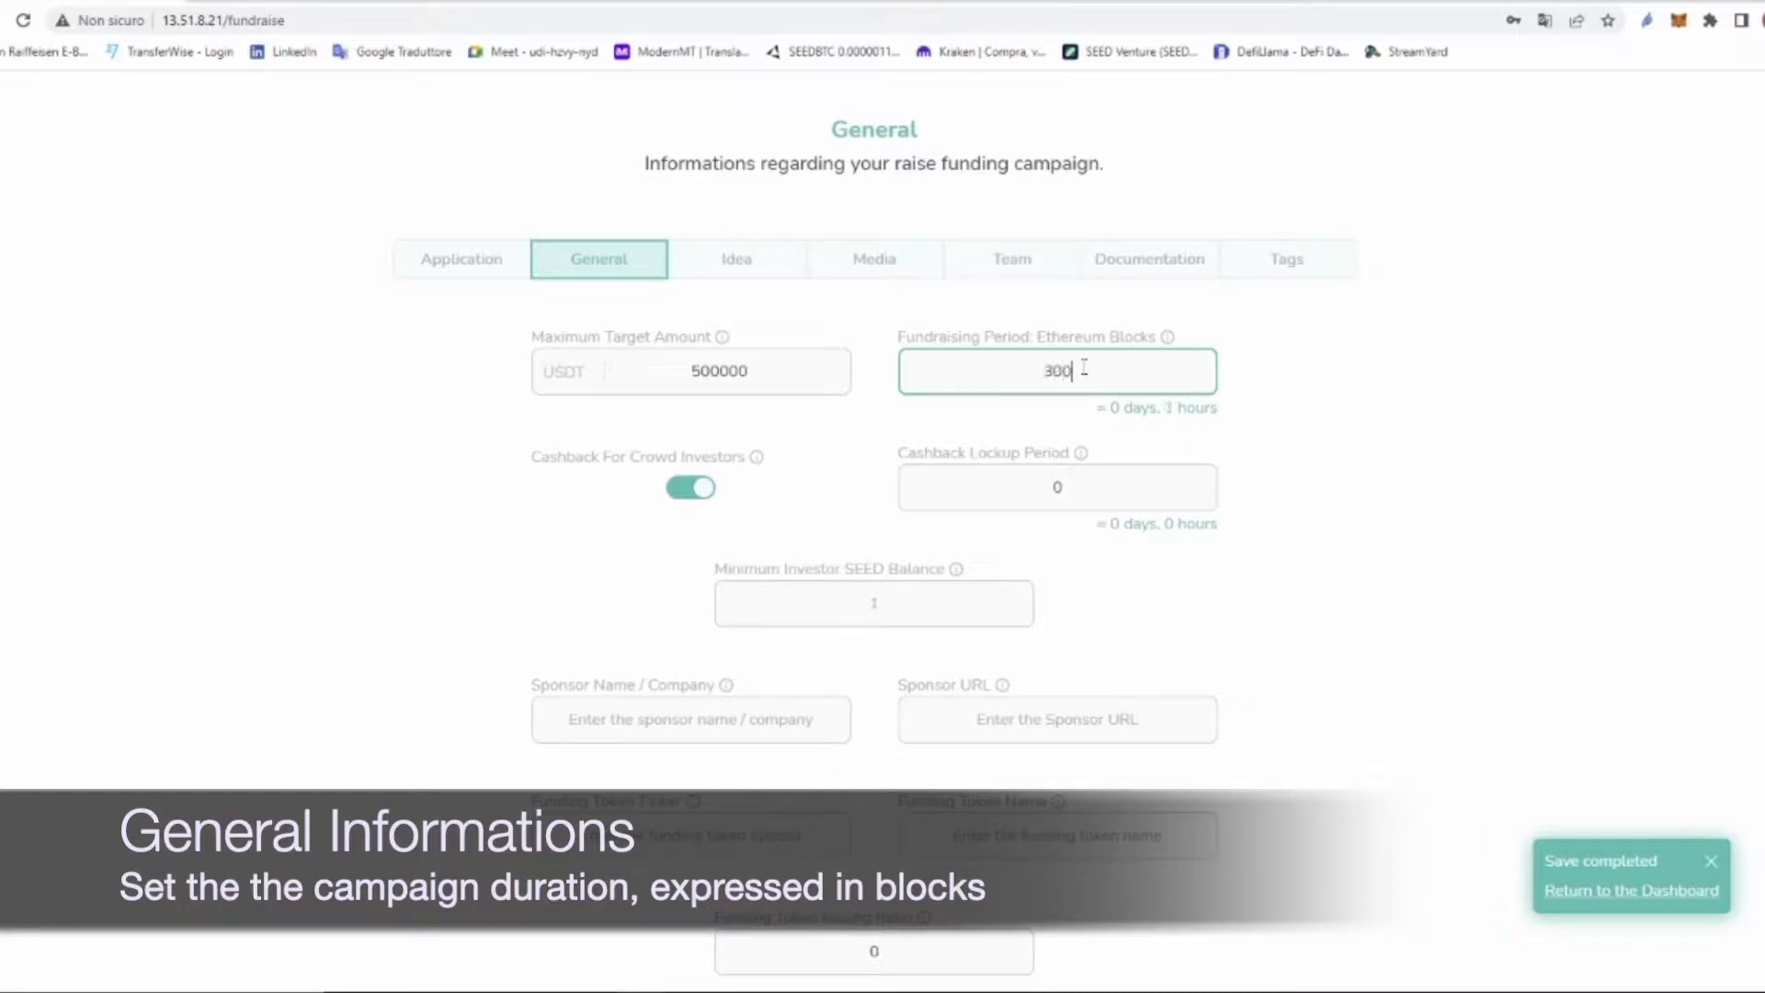
pyautogui.write('0')
pyautogui.write('0')
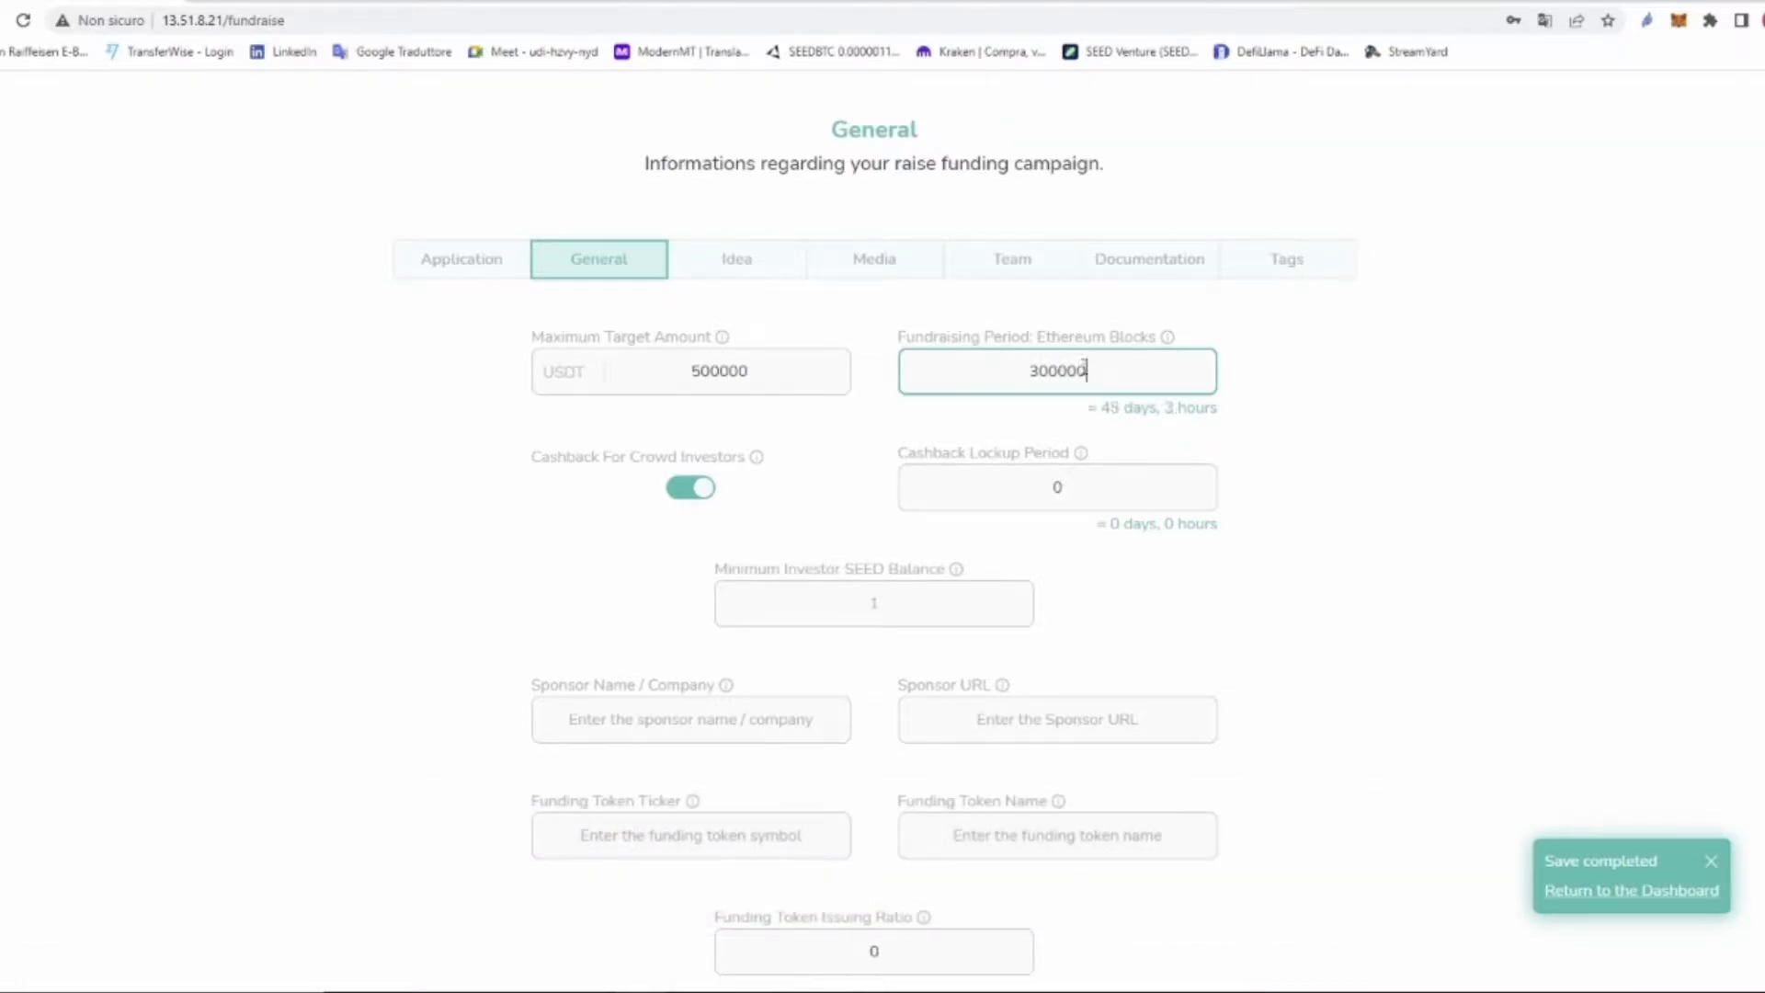
pyautogui.moveTo(1103, 409); pyautogui.dragTo(1229, 419)
pyautogui.click(1207, 407)
pyautogui.moveTo(1102, 408); pyautogui.dragTo(1158, 408)
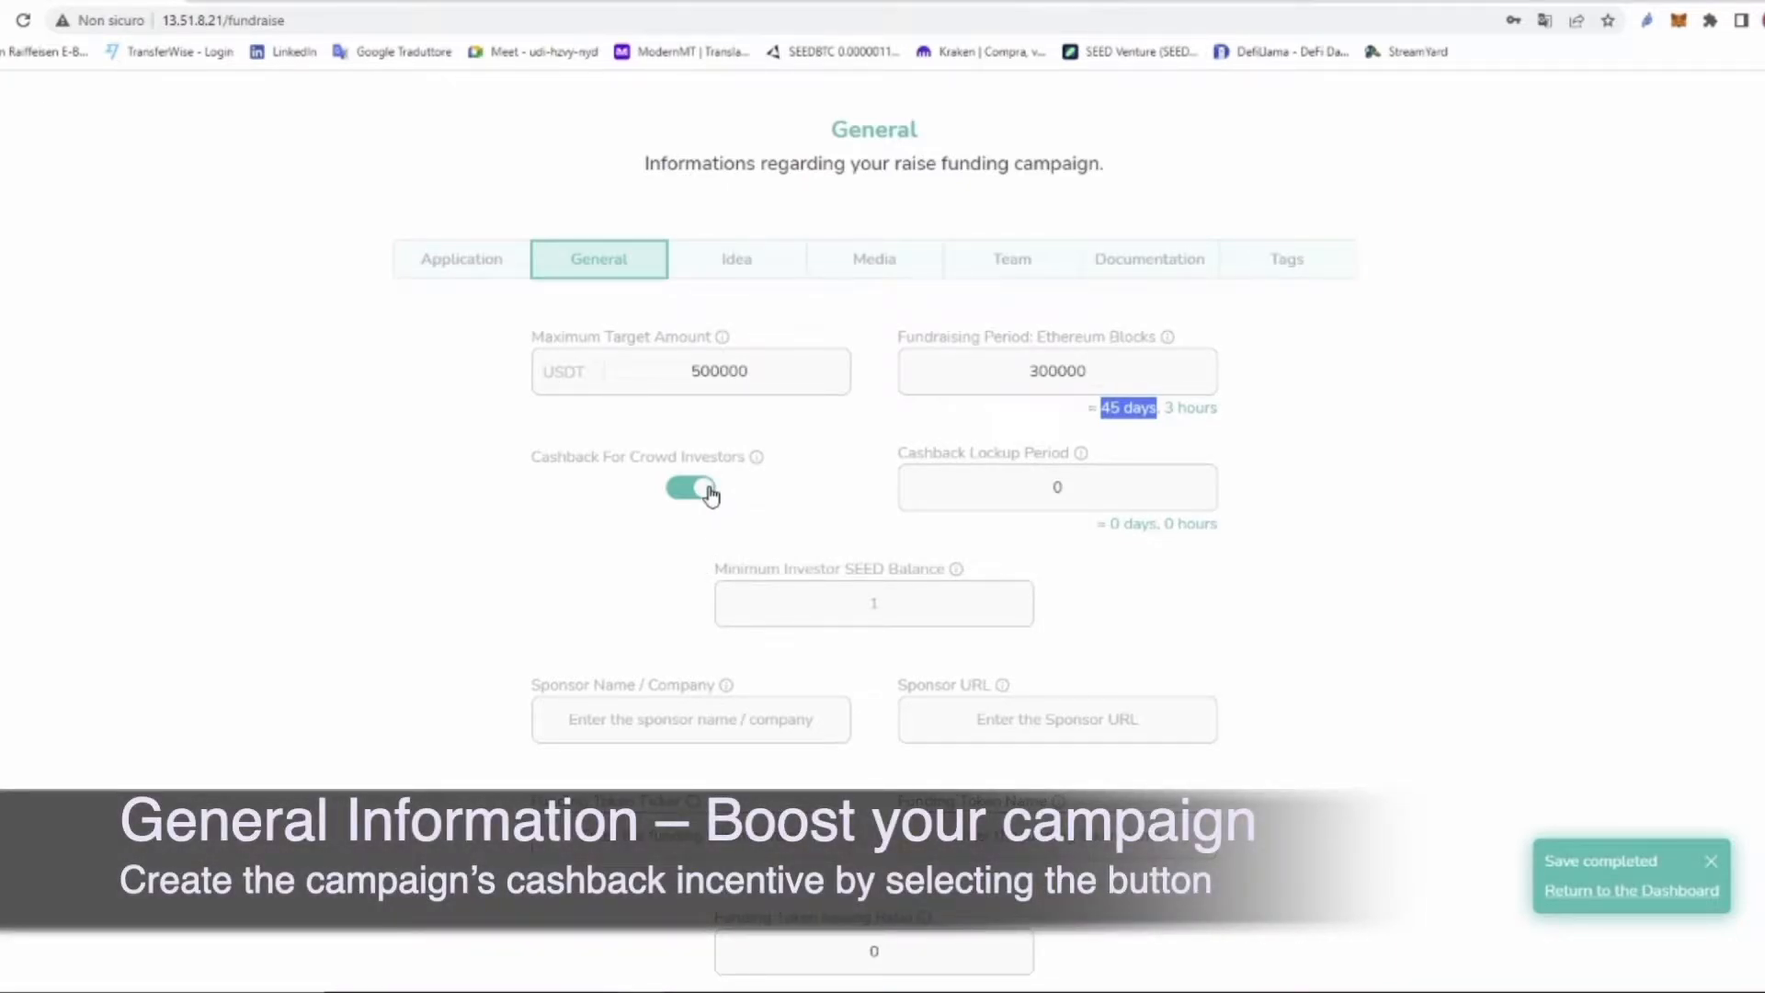
# Step: Switch off crowd investor cashback and set the minimum investor SEED balance to 10
pyautogui.click(708, 491)
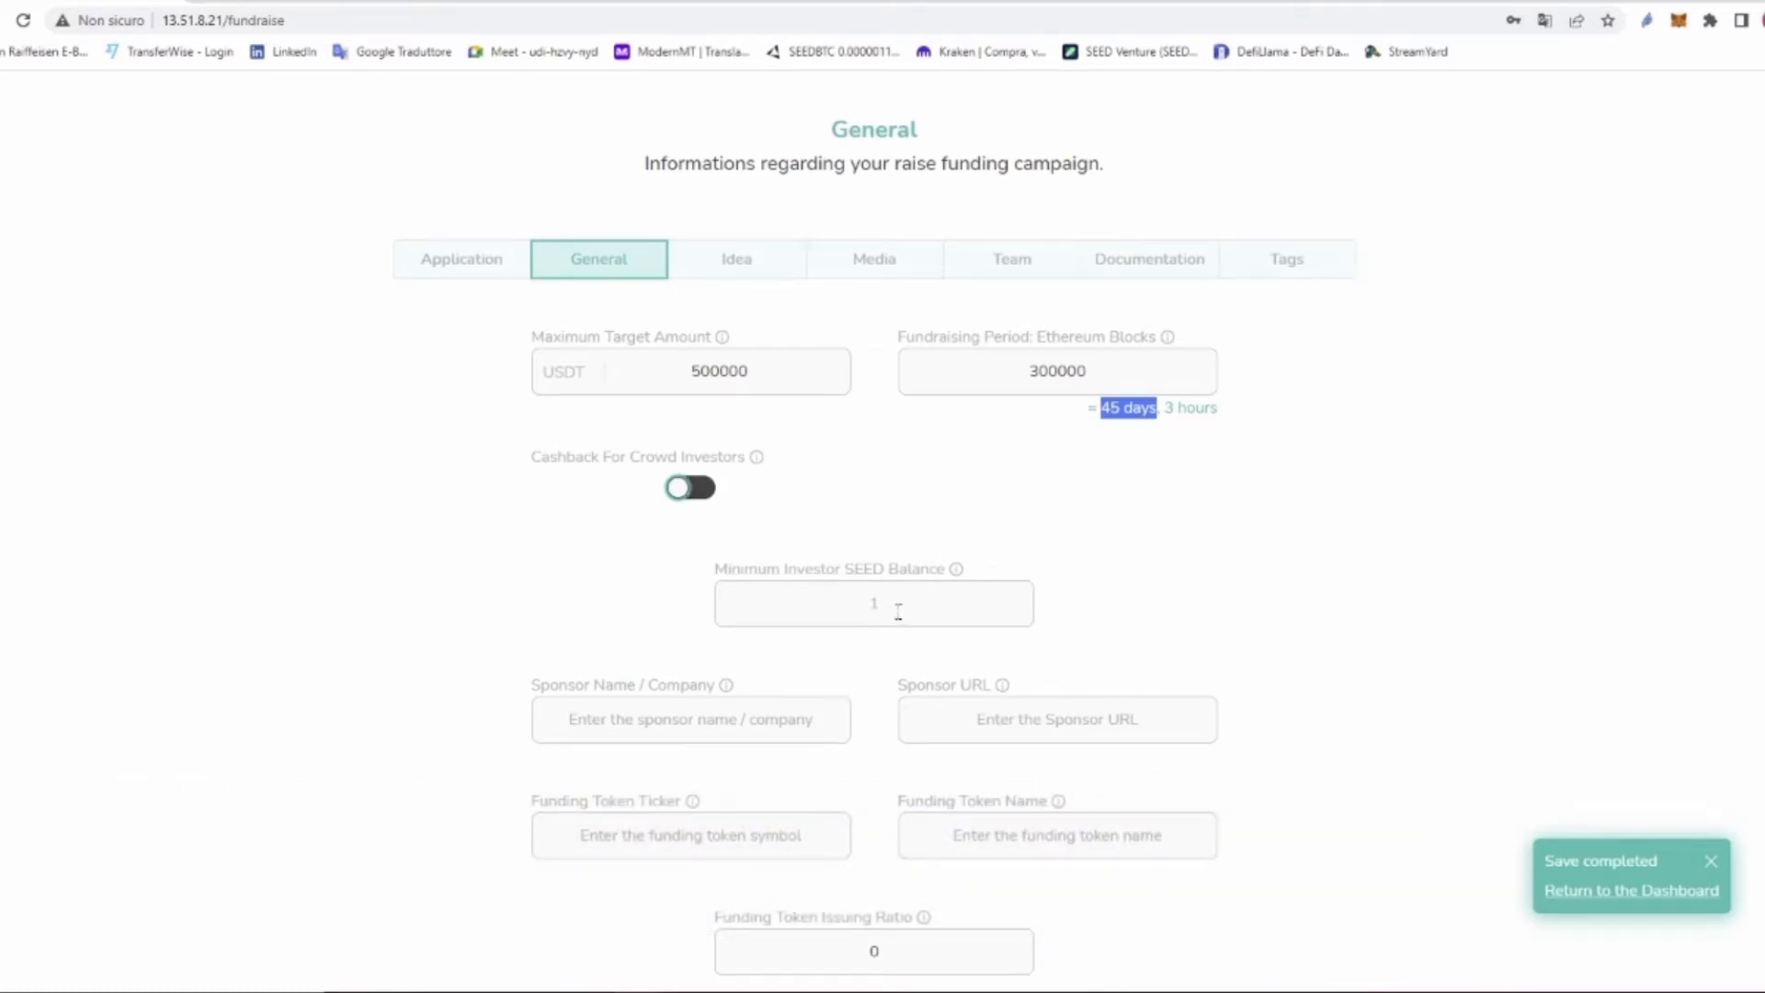
pyautogui.moveTo(715, 570); pyautogui.dragTo(947, 573)
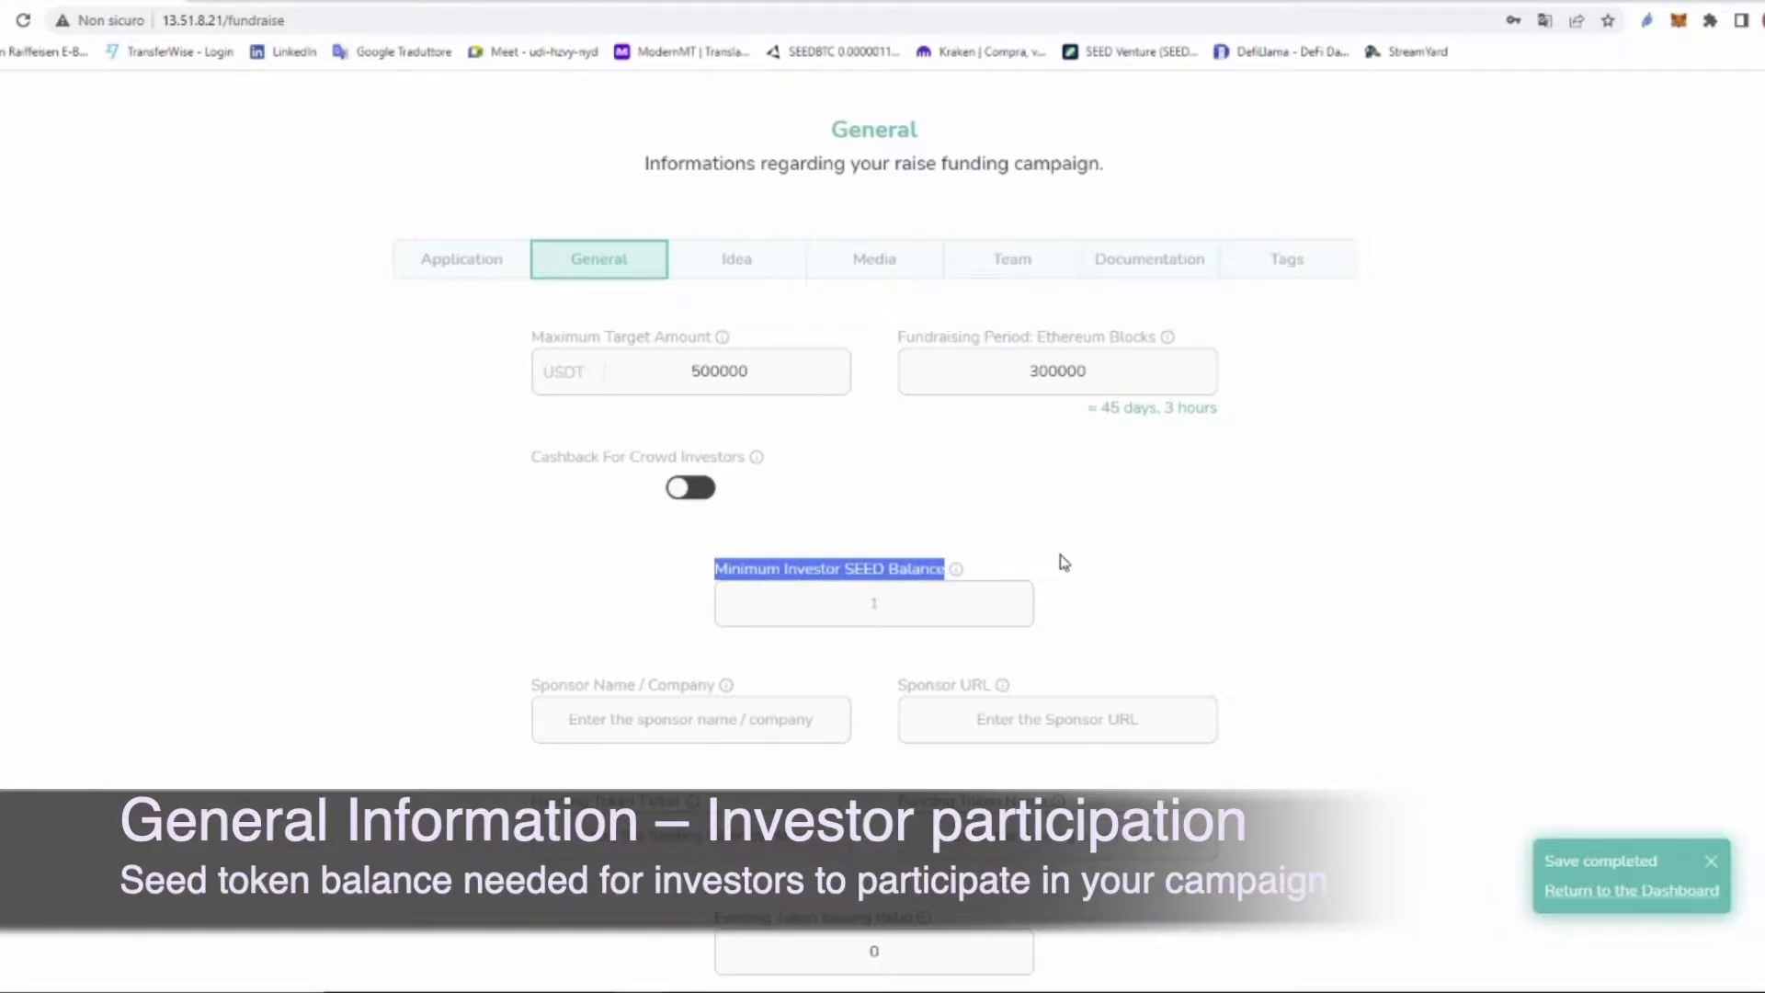
pyautogui.click(875, 605)
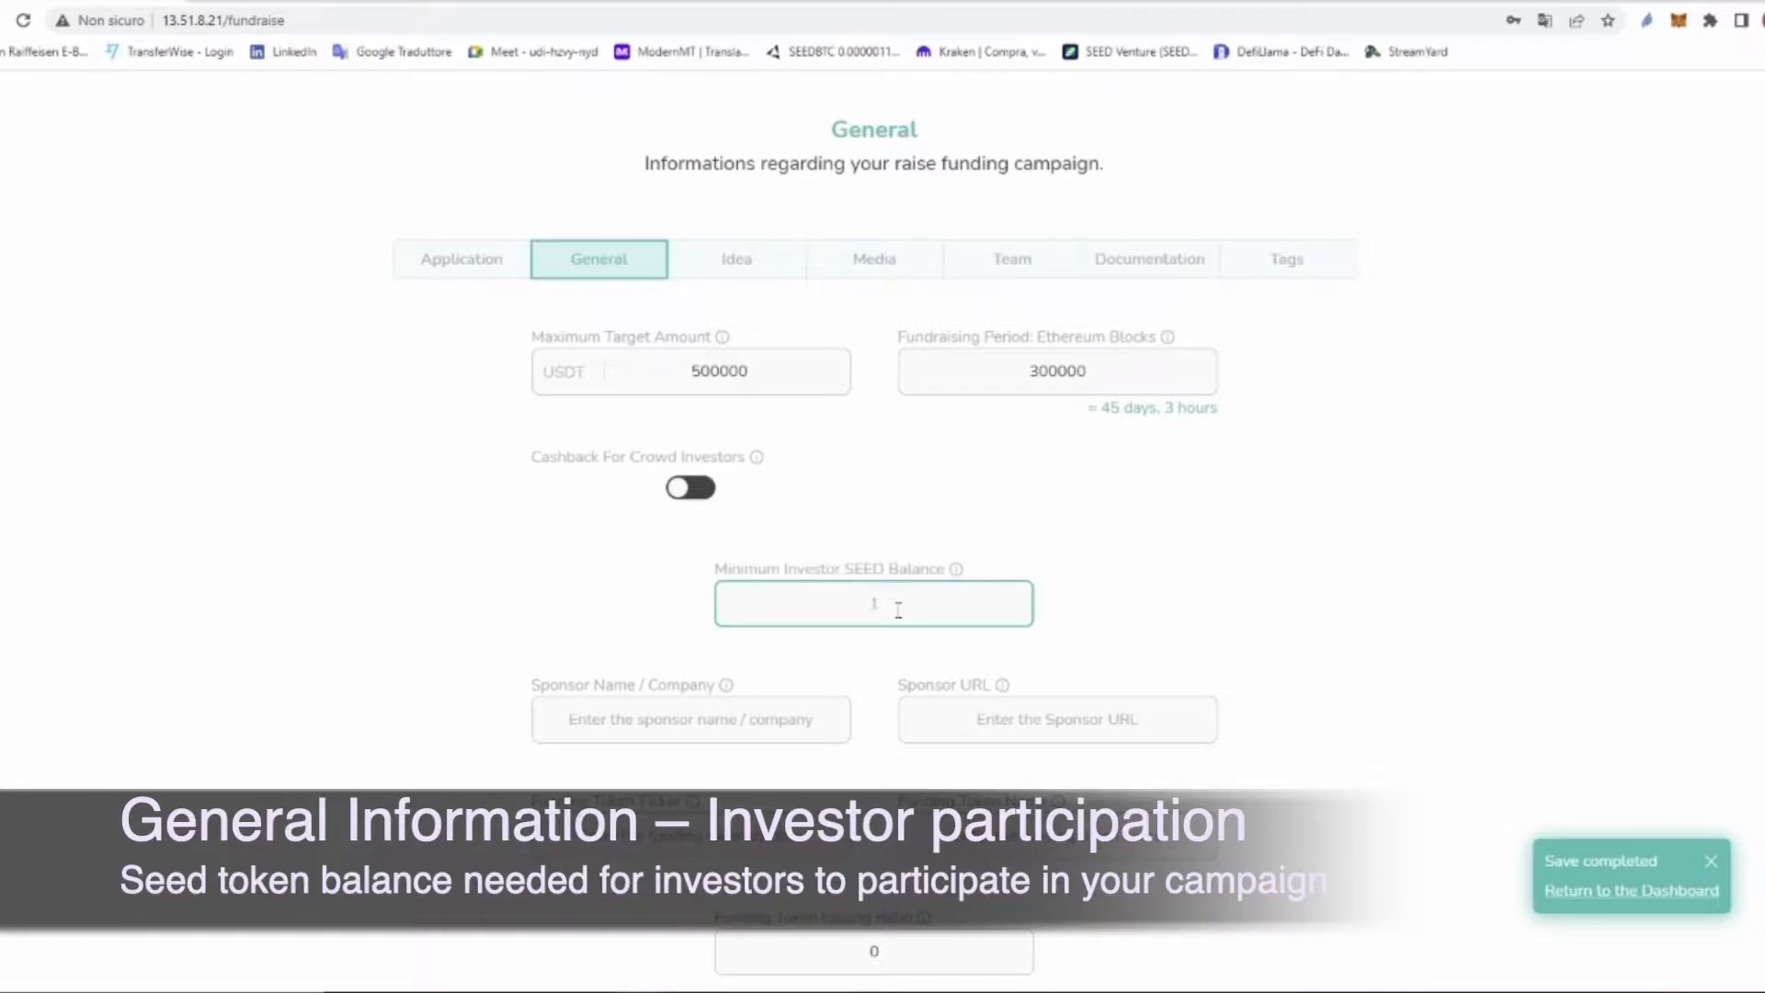
pyautogui.write('10')
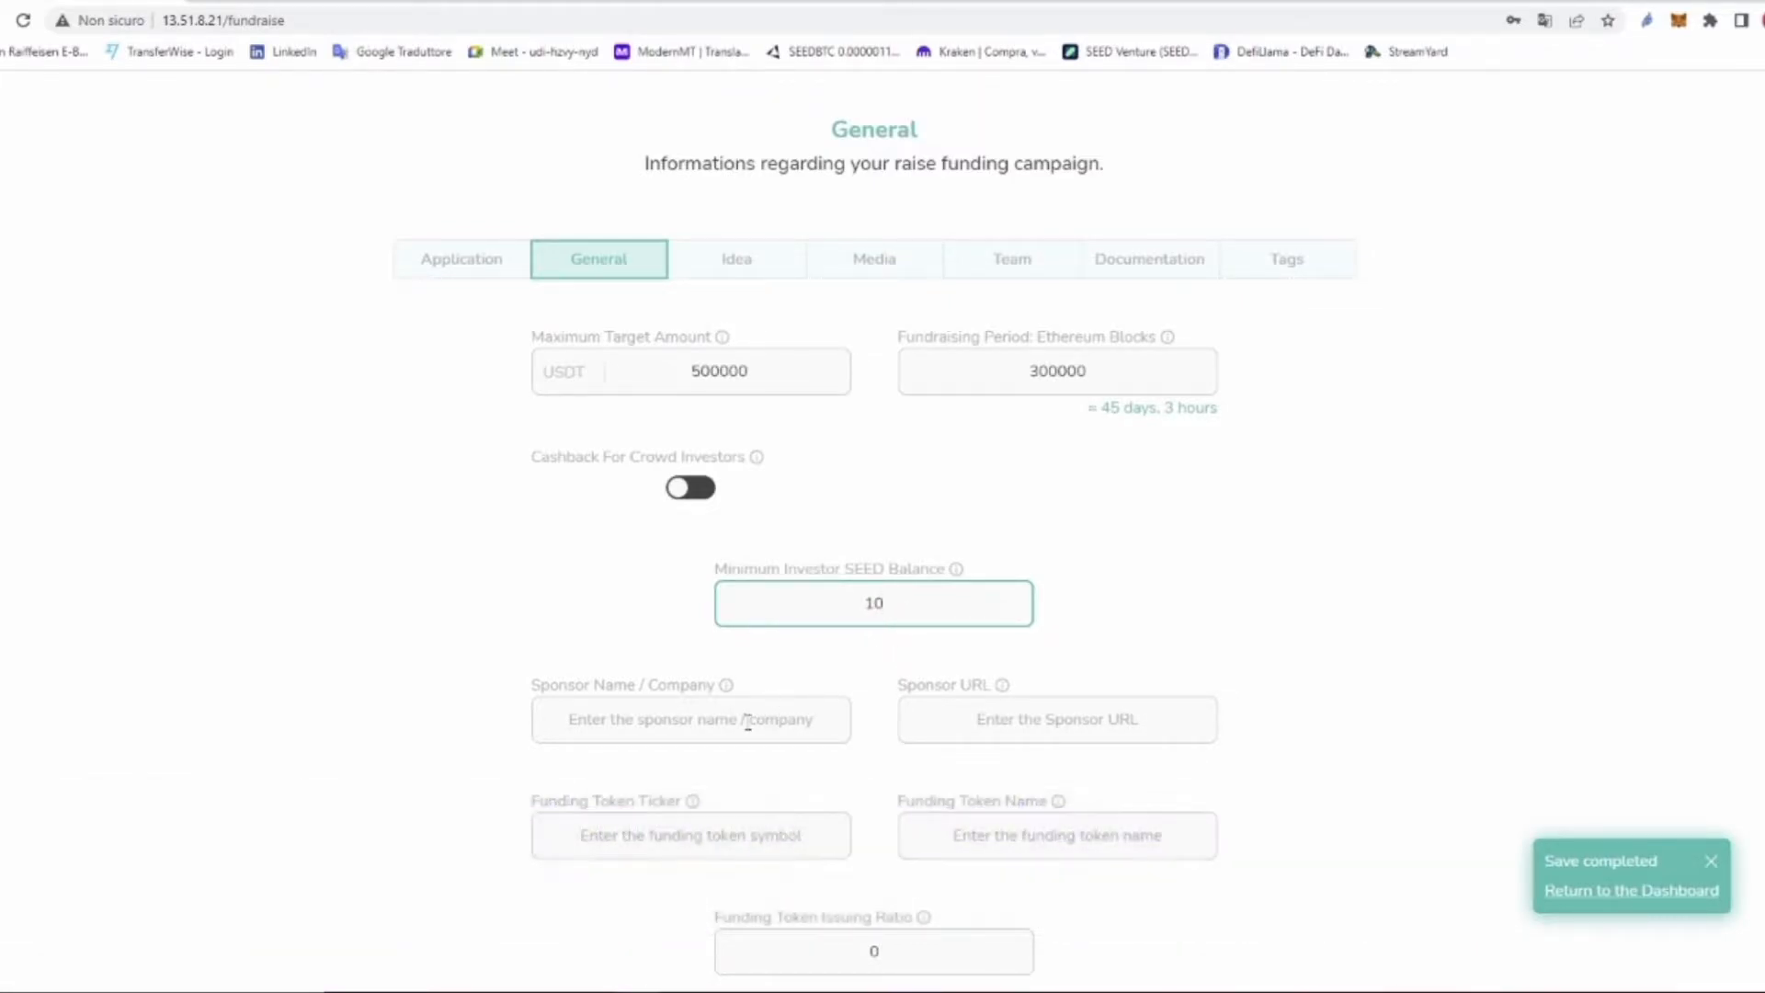
# Step: Enter 'Digital Rock' as the sponsor name / company
pyautogui.click(700, 723)
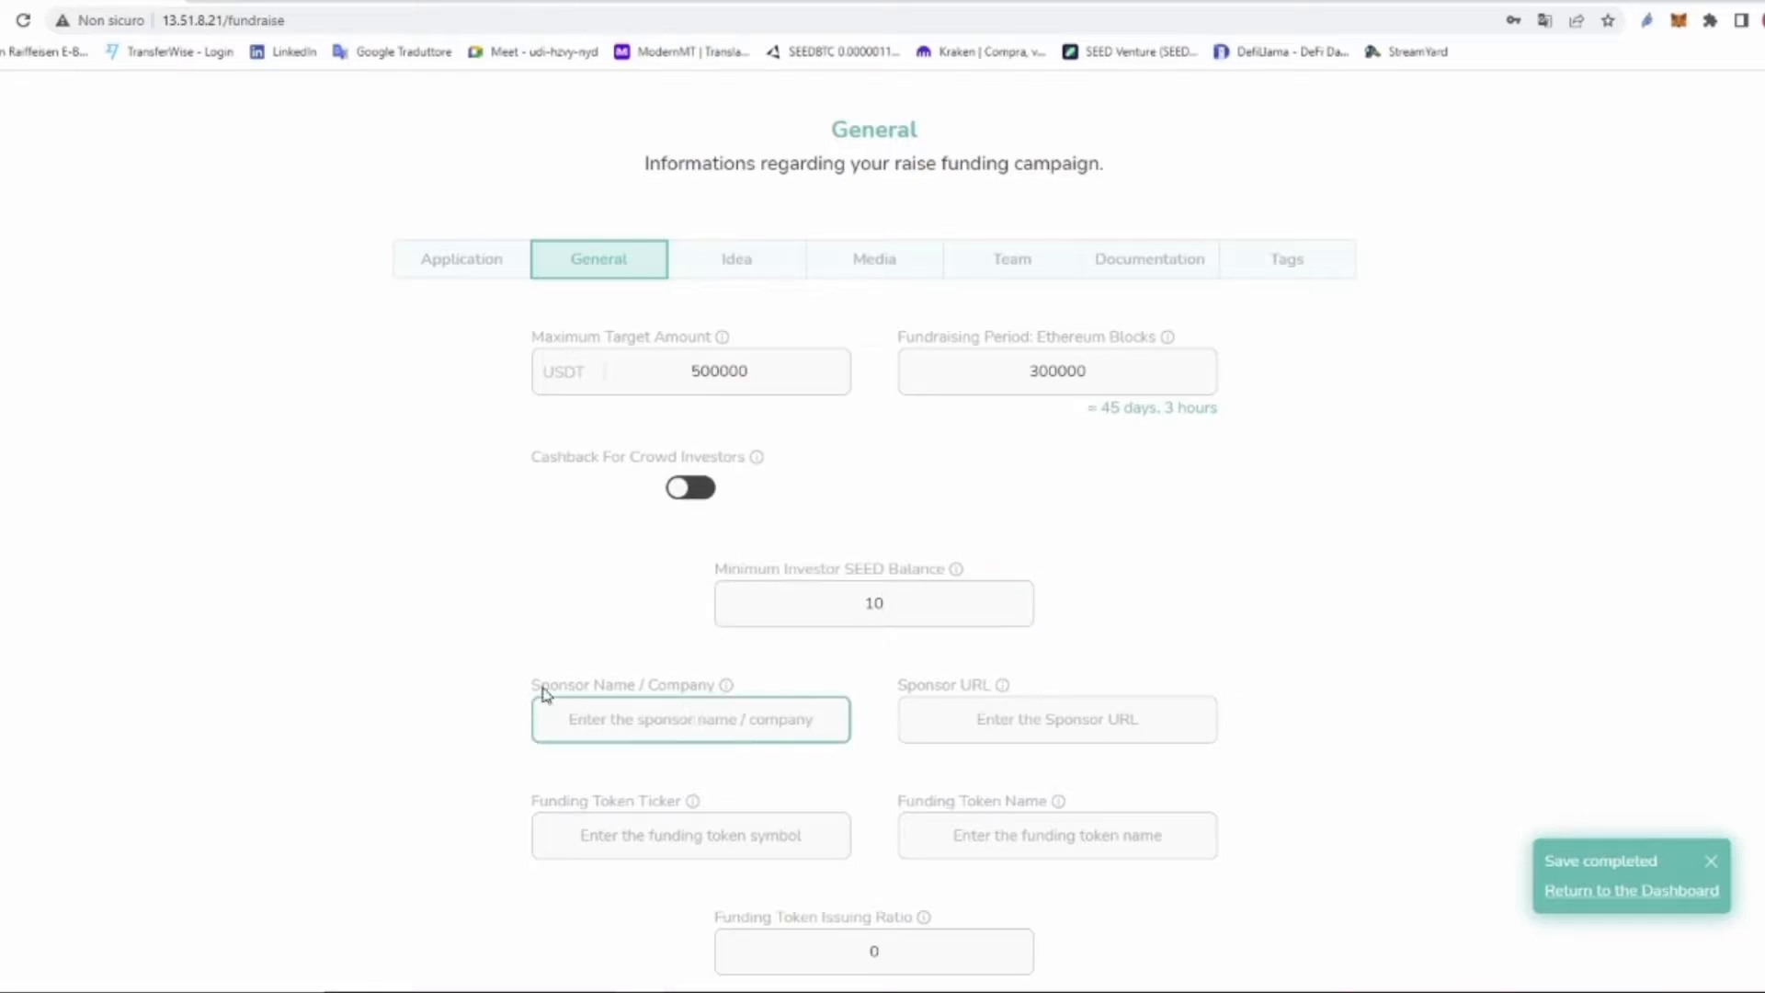
pyautogui.moveTo(531, 686); pyautogui.dragTo(713, 691)
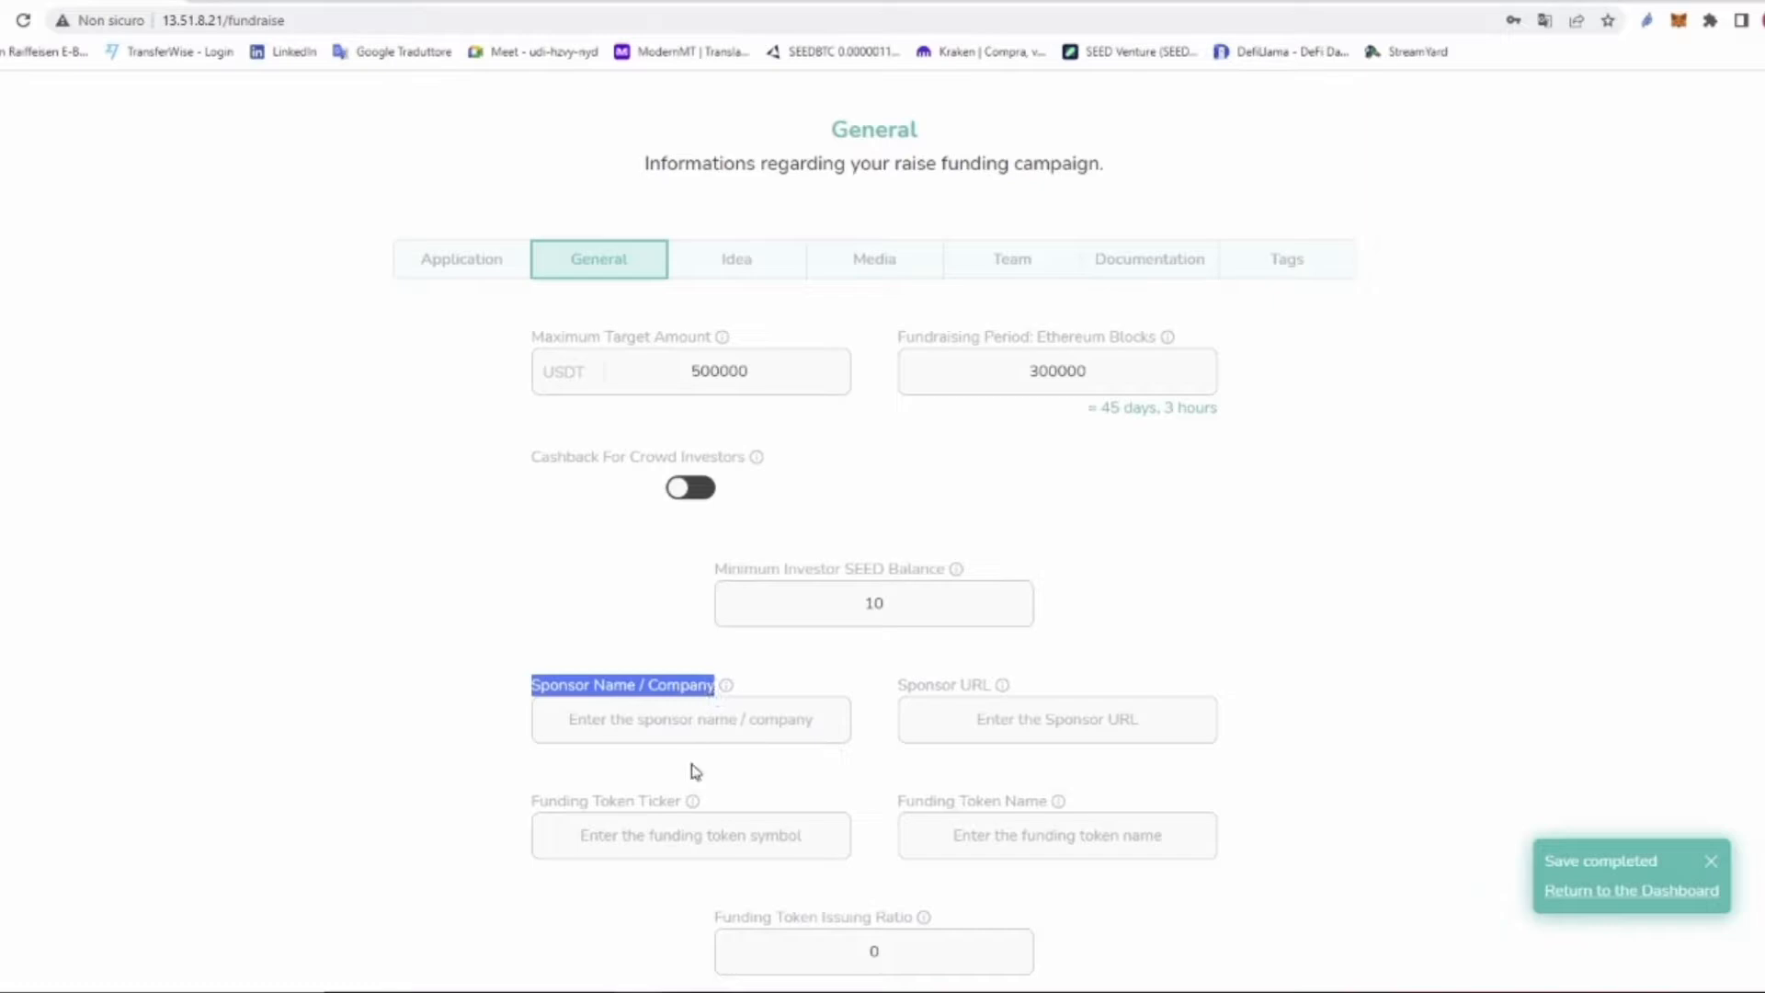
pyautogui.click(690, 718)
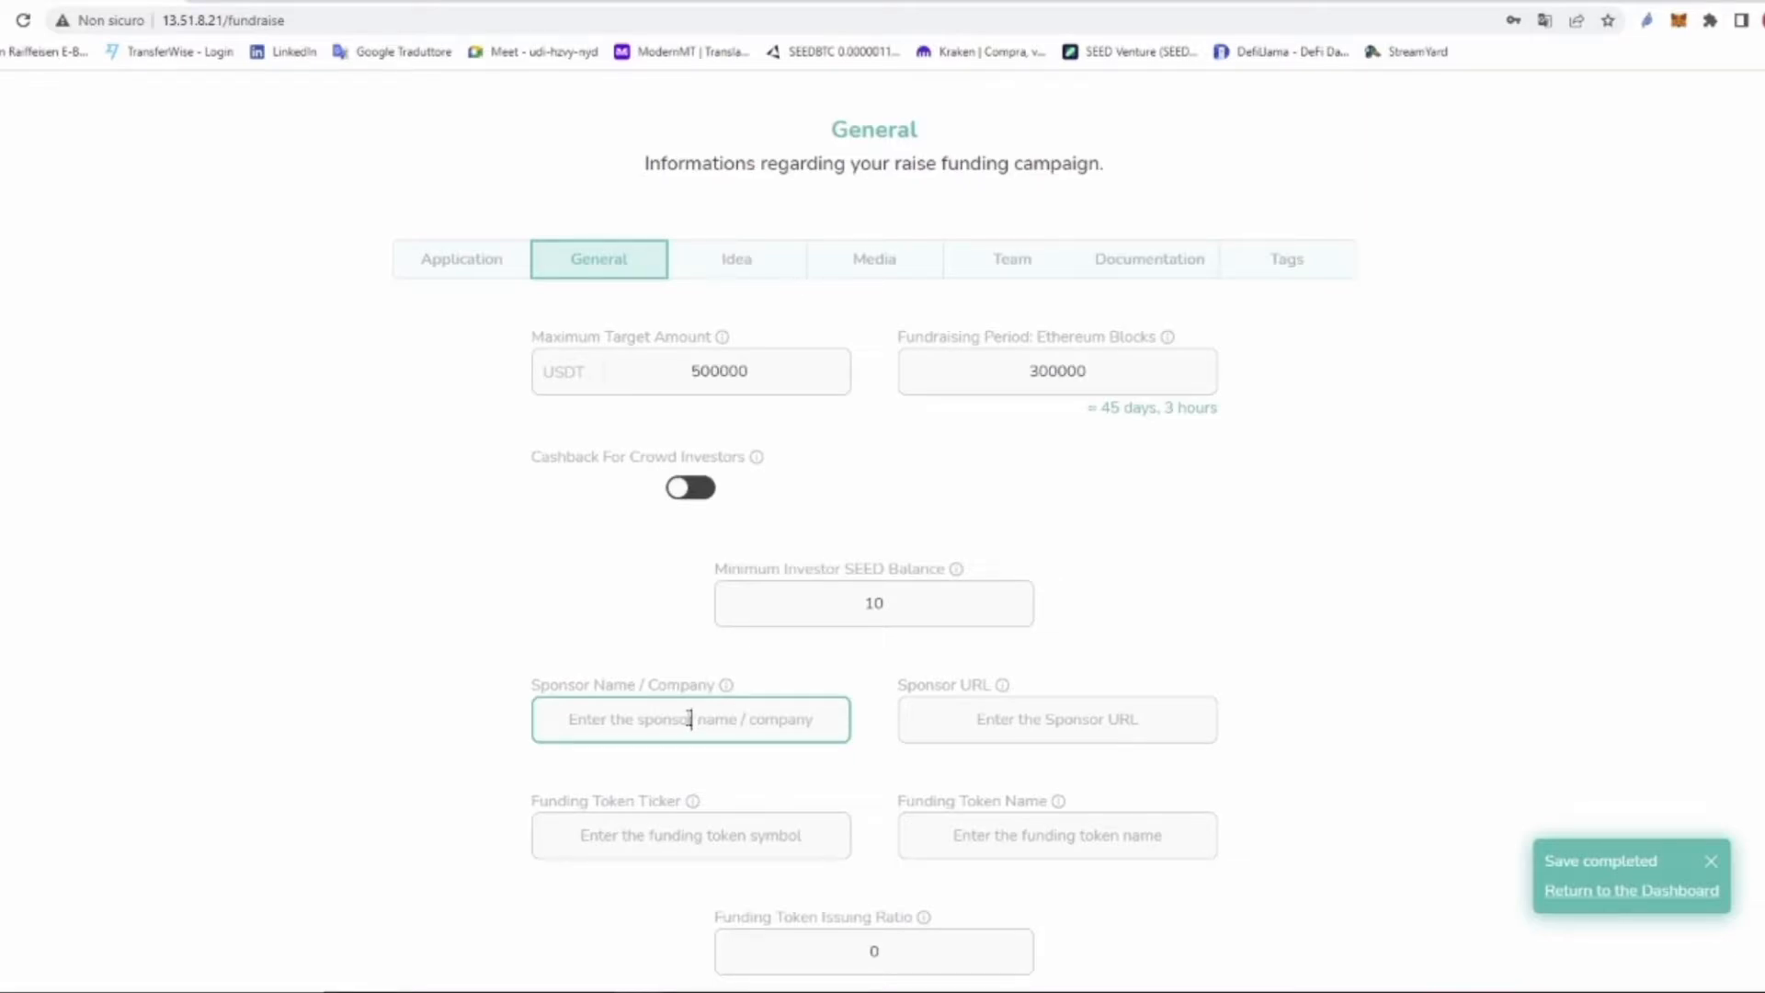
pyautogui.write('Digital')
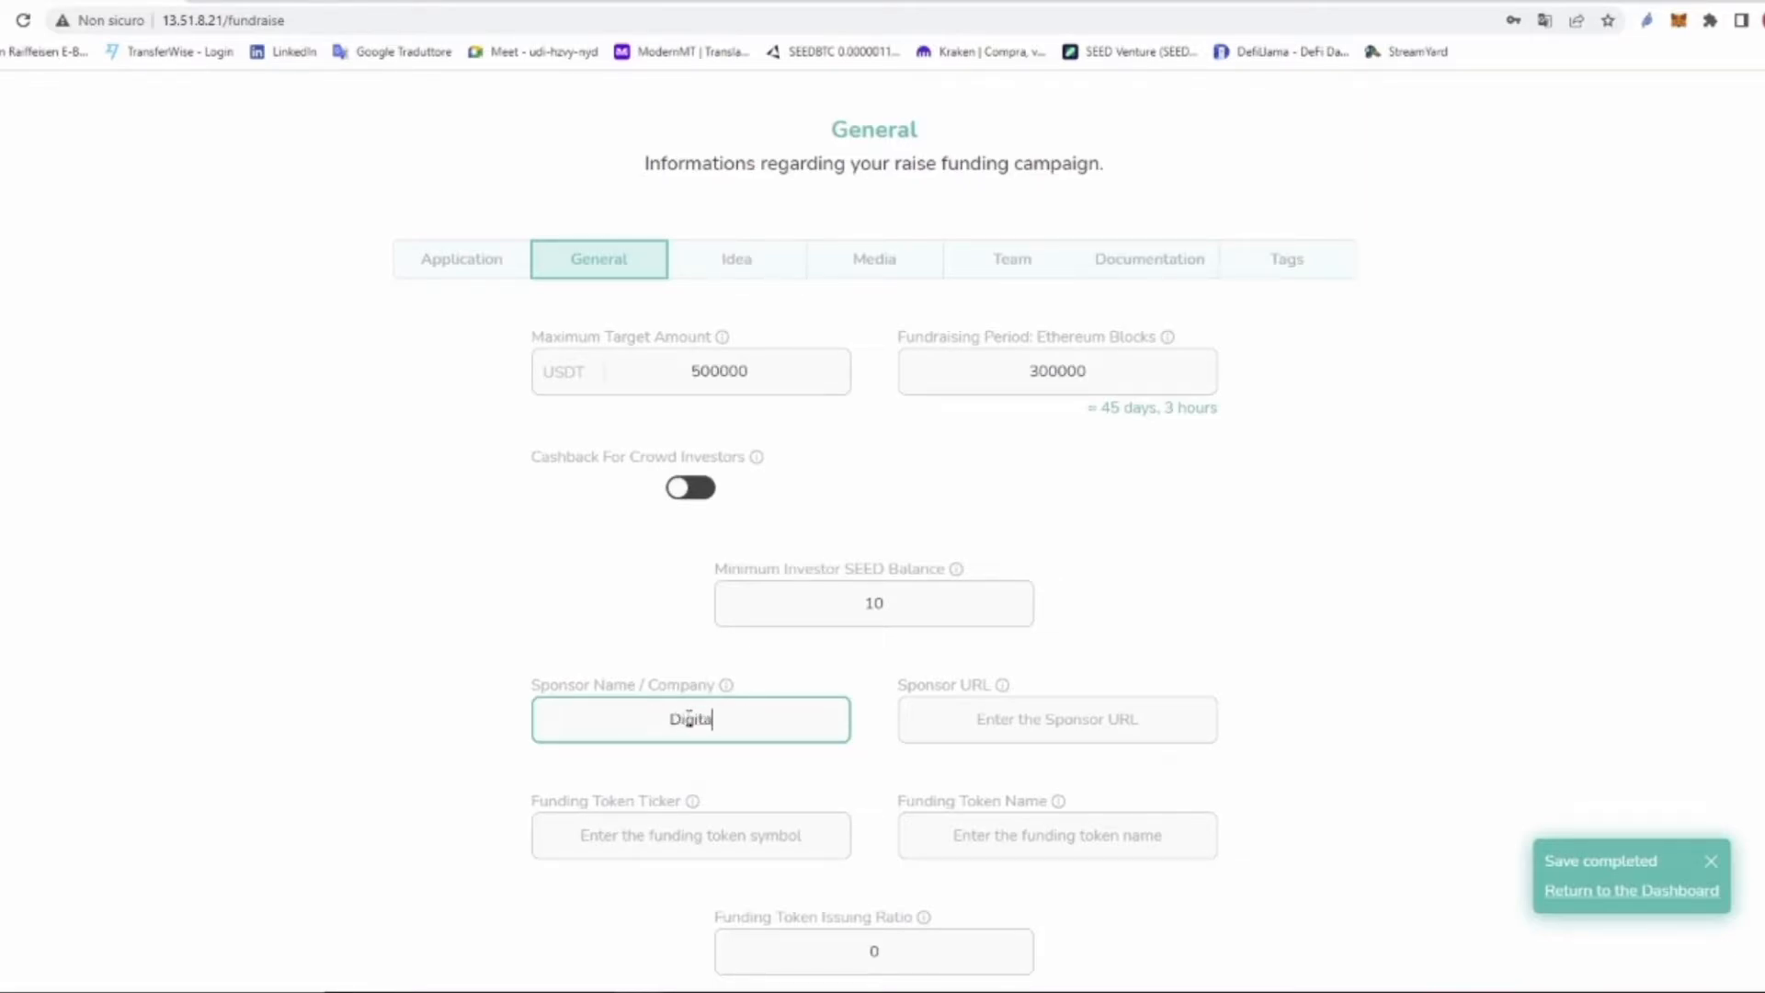
pyautogui.write(' RCG')
pyautogui.press('BackSpace')
pyautogui.press('BackSpace')
pyautogui.write('ock')
pyautogui.click(996, 724)
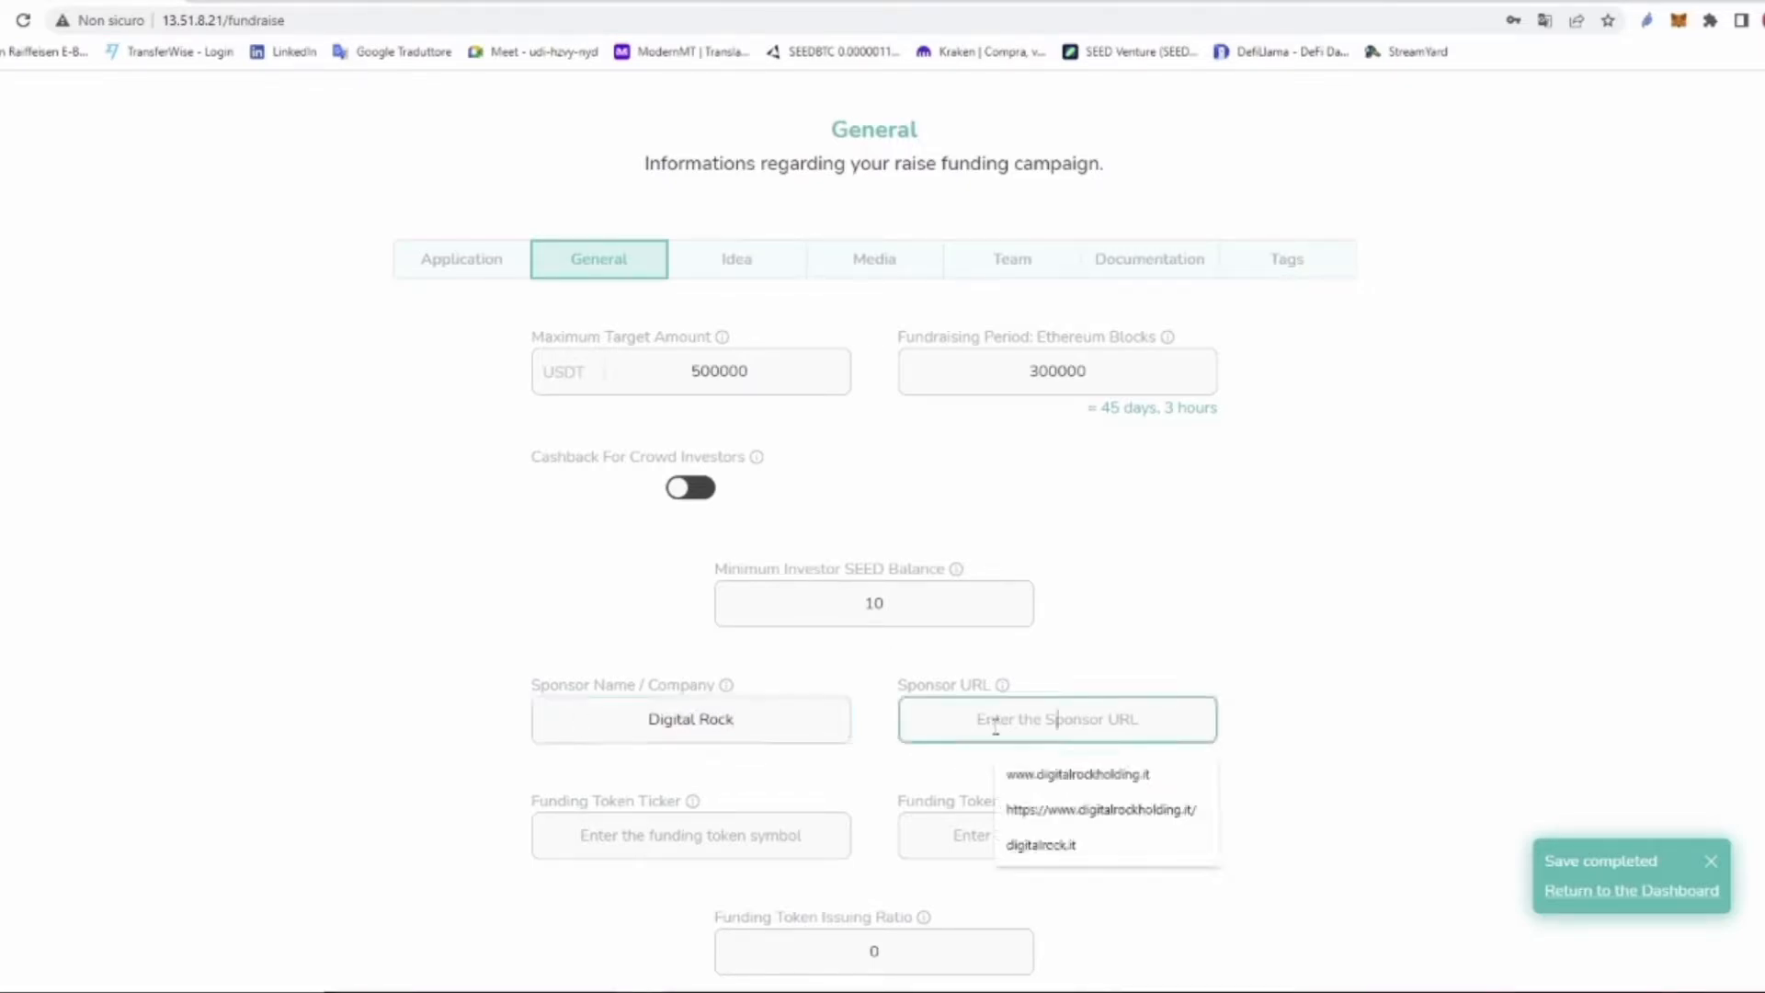
pyautogui.click(1057, 774)
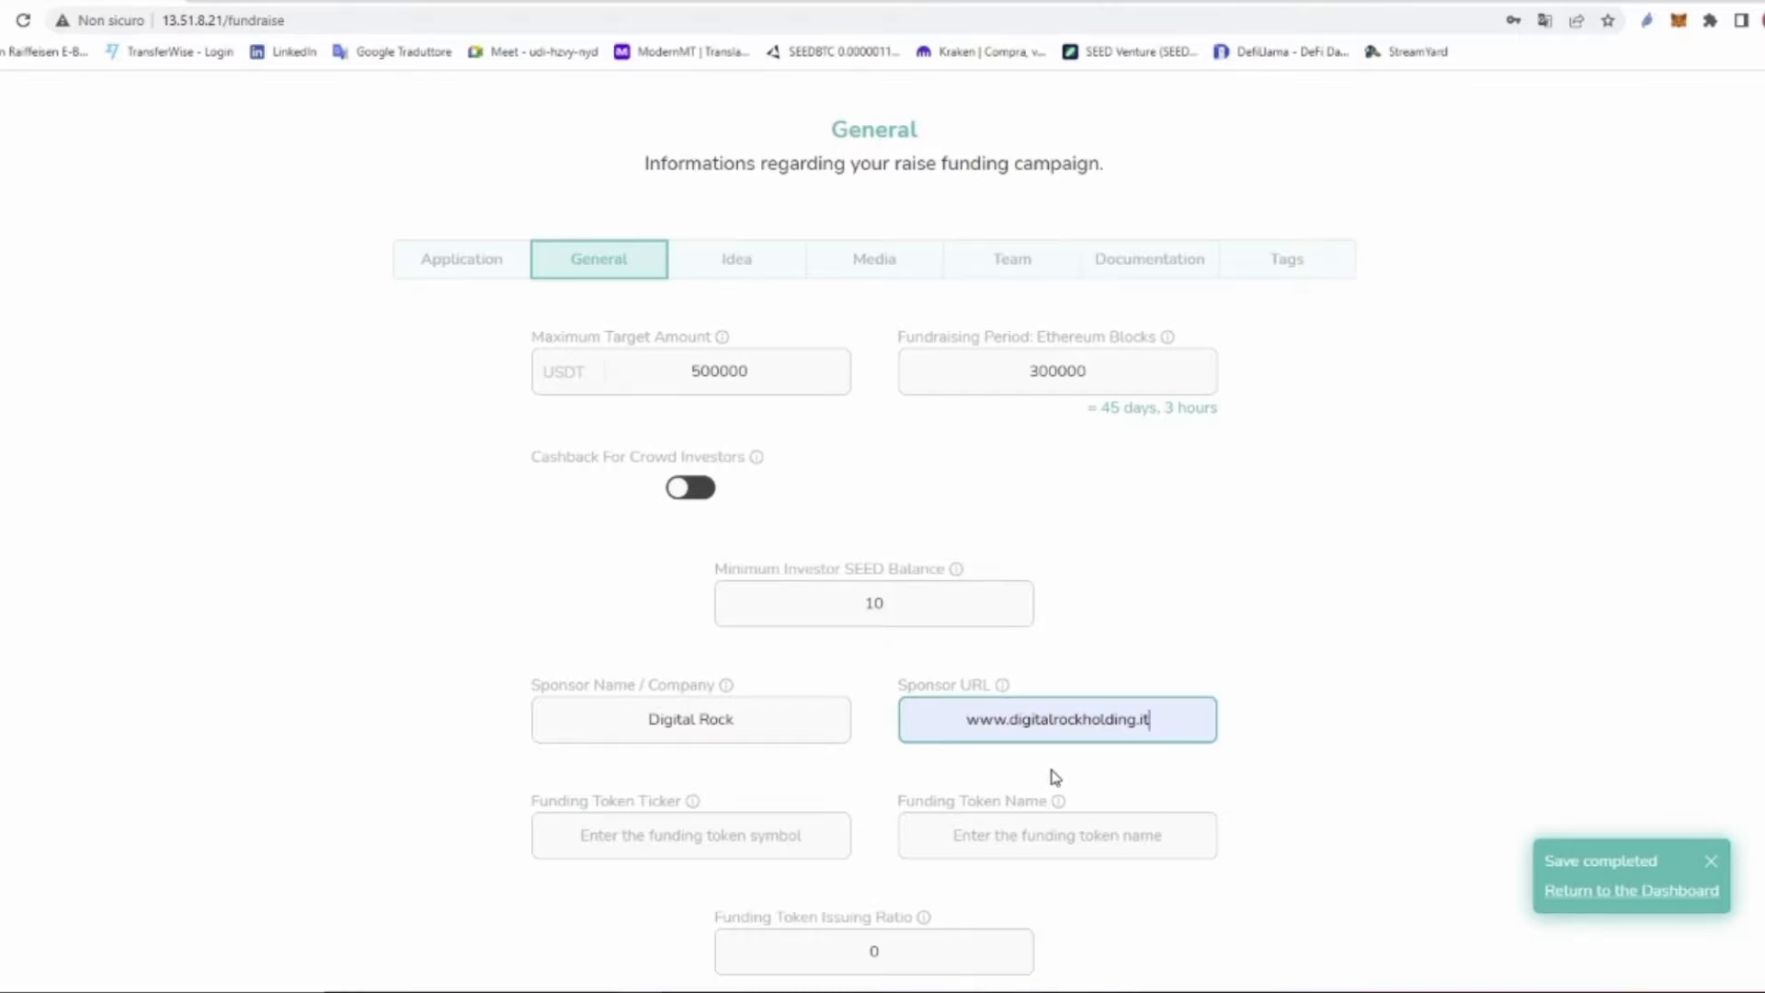
pyautogui.moveTo(897, 685); pyautogui.dragTo(993, 685)
pyautogui.click(726, 837)
pyautogui.moveTo(533, 801); pyautogui.dragTo(682, 801)
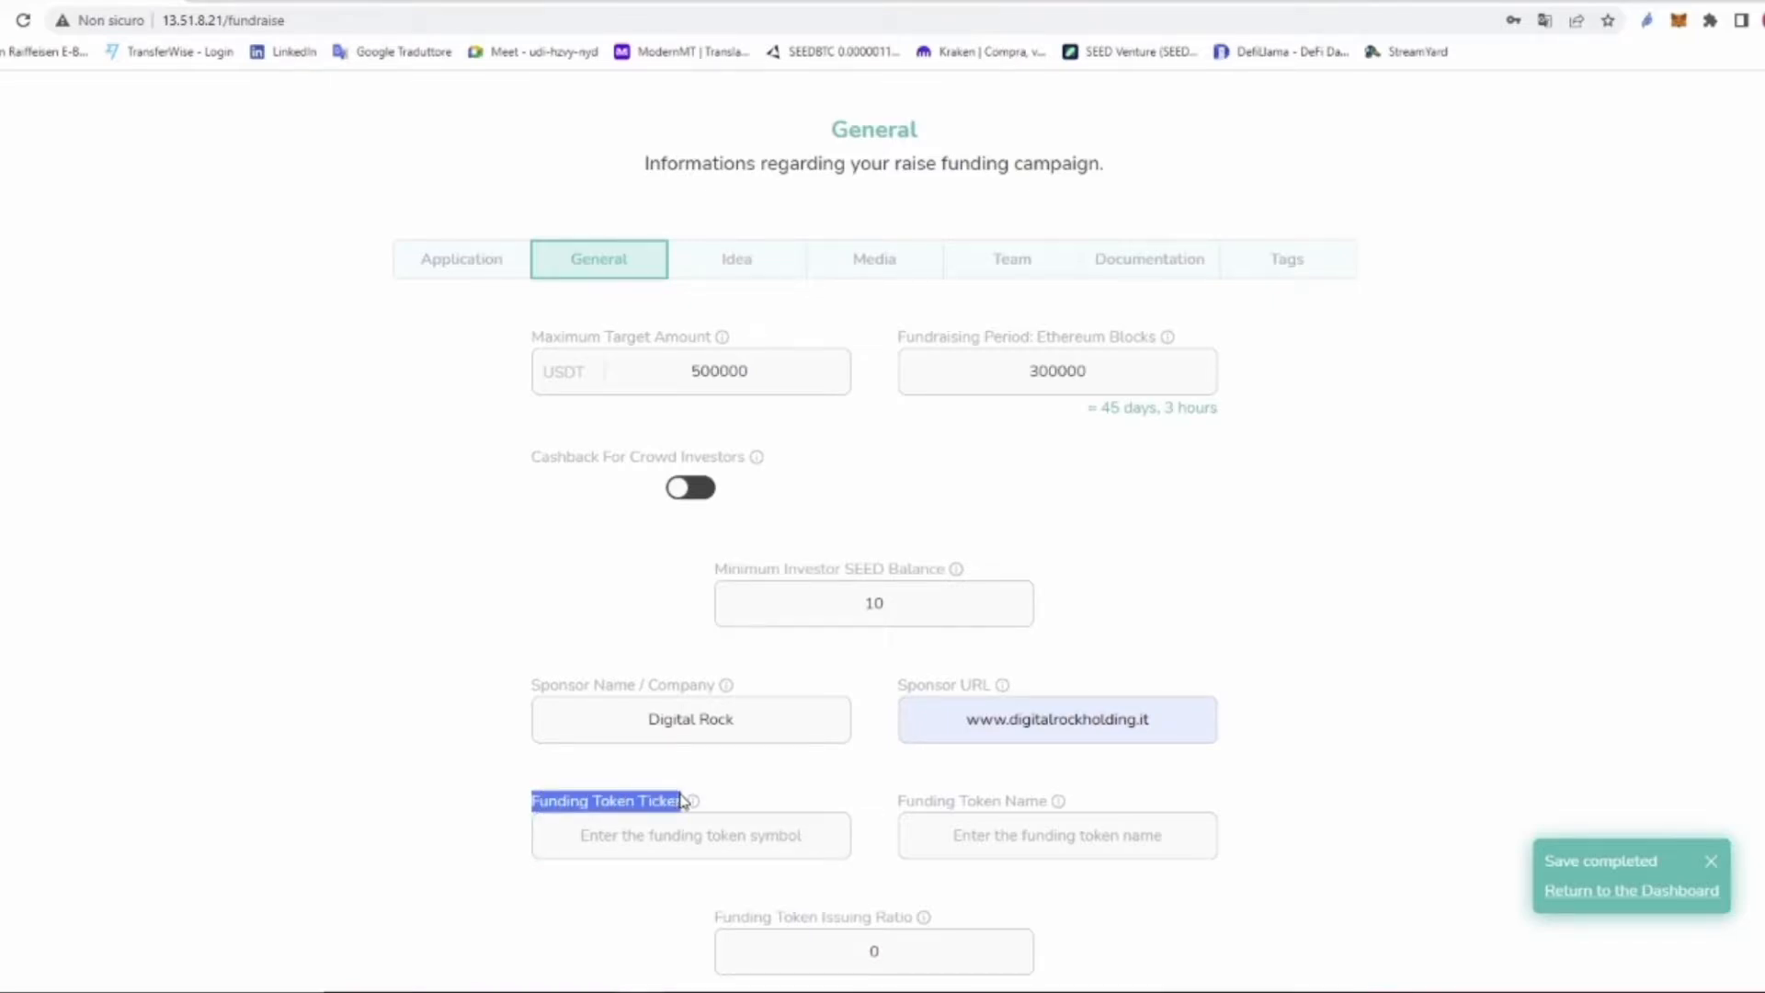
# Step: Enter funding token ticker SEED, token name 'Seed Venture' and issuing ratio 10
pyautogui.scroll(-2, 1085, 727)
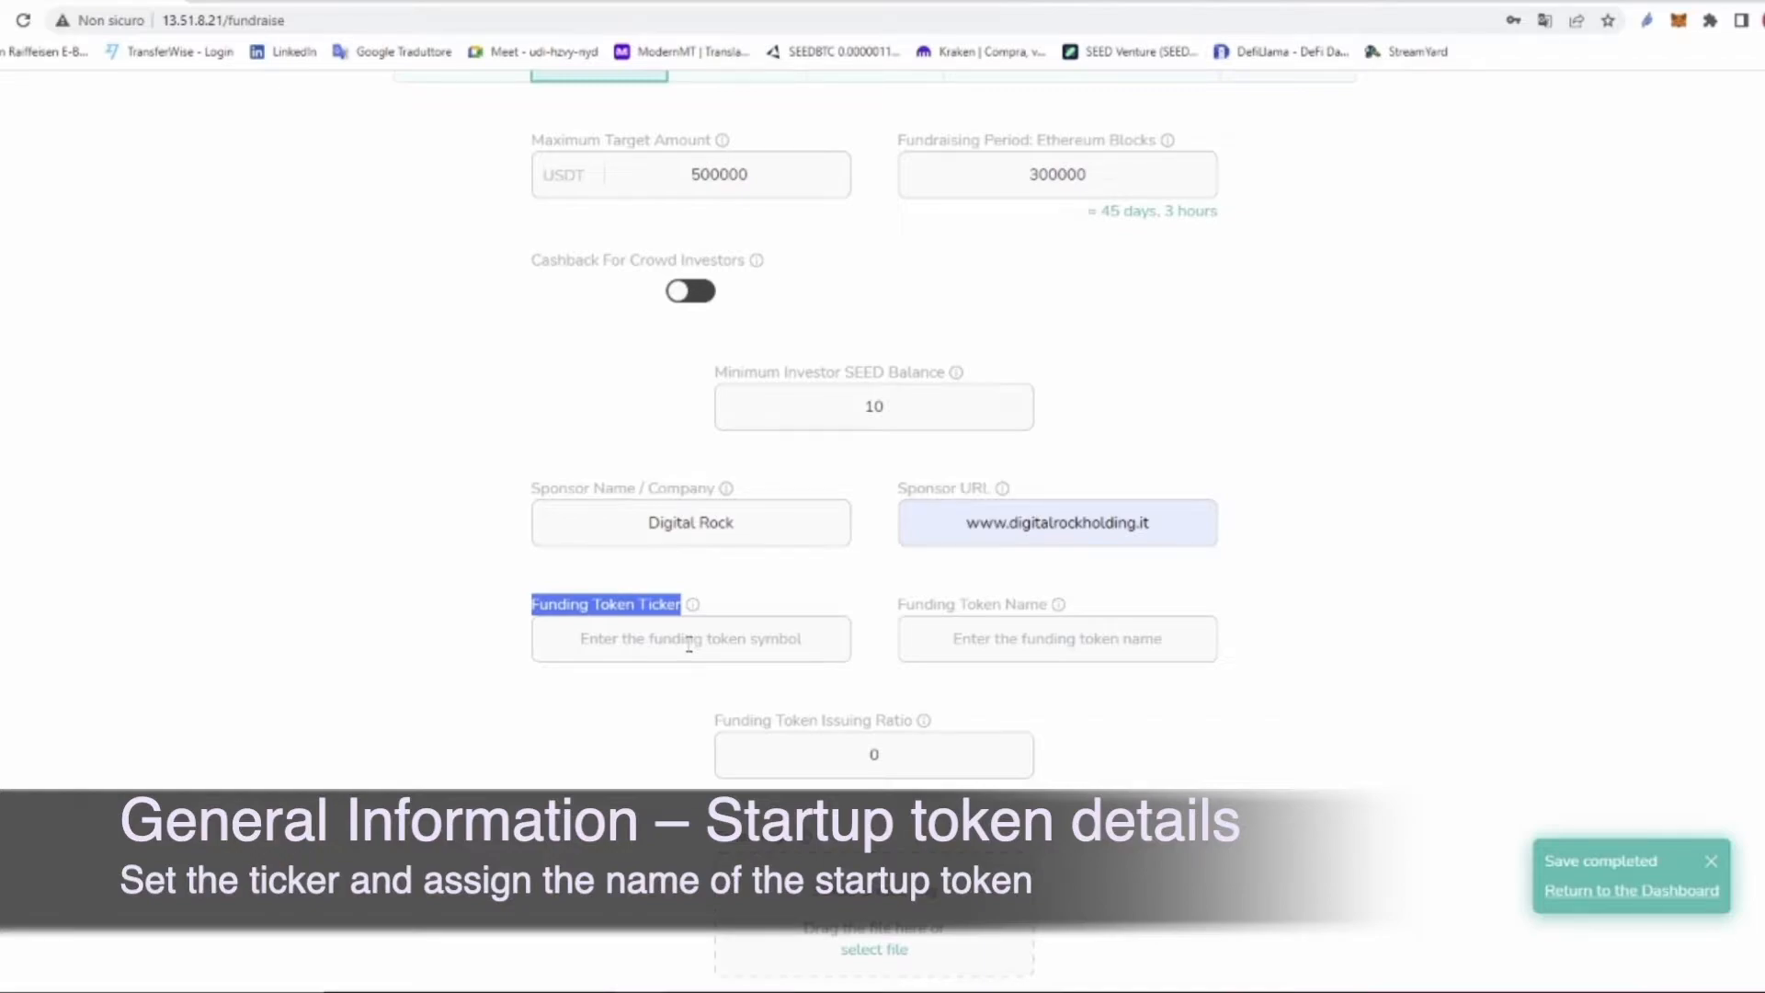
pyautogui.click(694, 636)
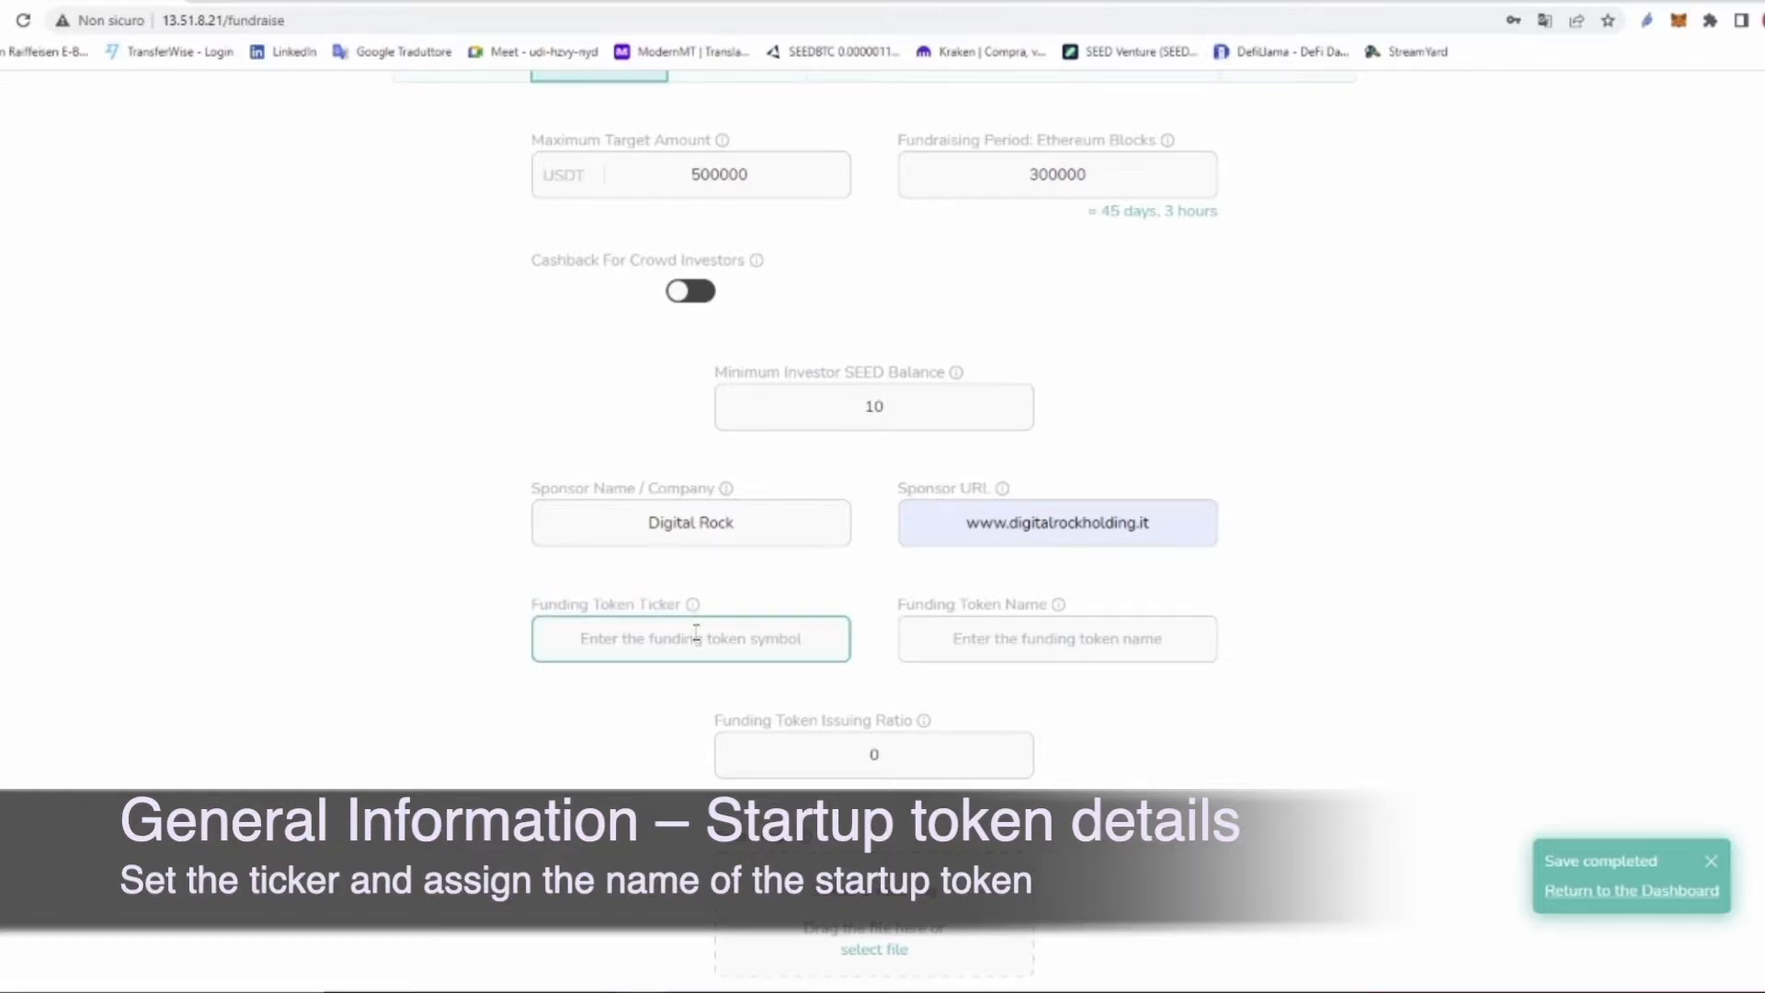
pyautogui.write('SEED')
pyautogui.moveTo(899, 612); pyautogui.dragTo(1027, 649)
pyautogui.click(1027, 644)
pyautogui.write('Seed Venture')
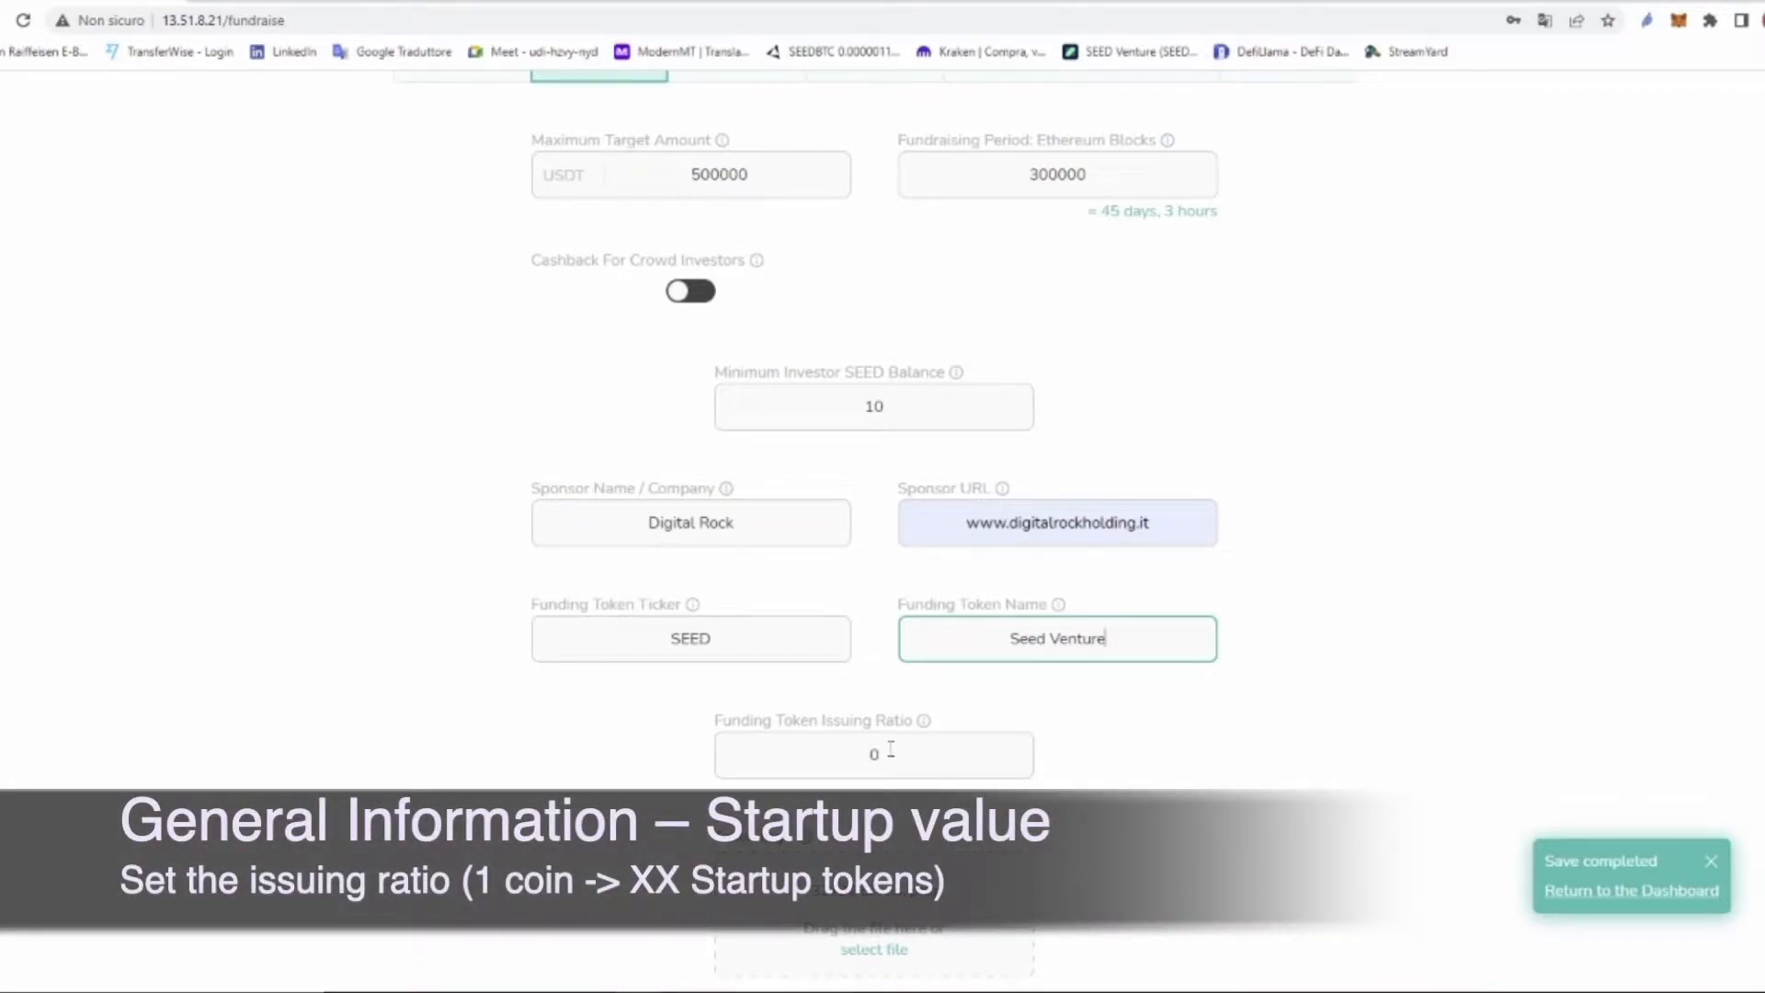
pyautogui.moveTo(715, 721); pyautogui.dragTo(913, 728)
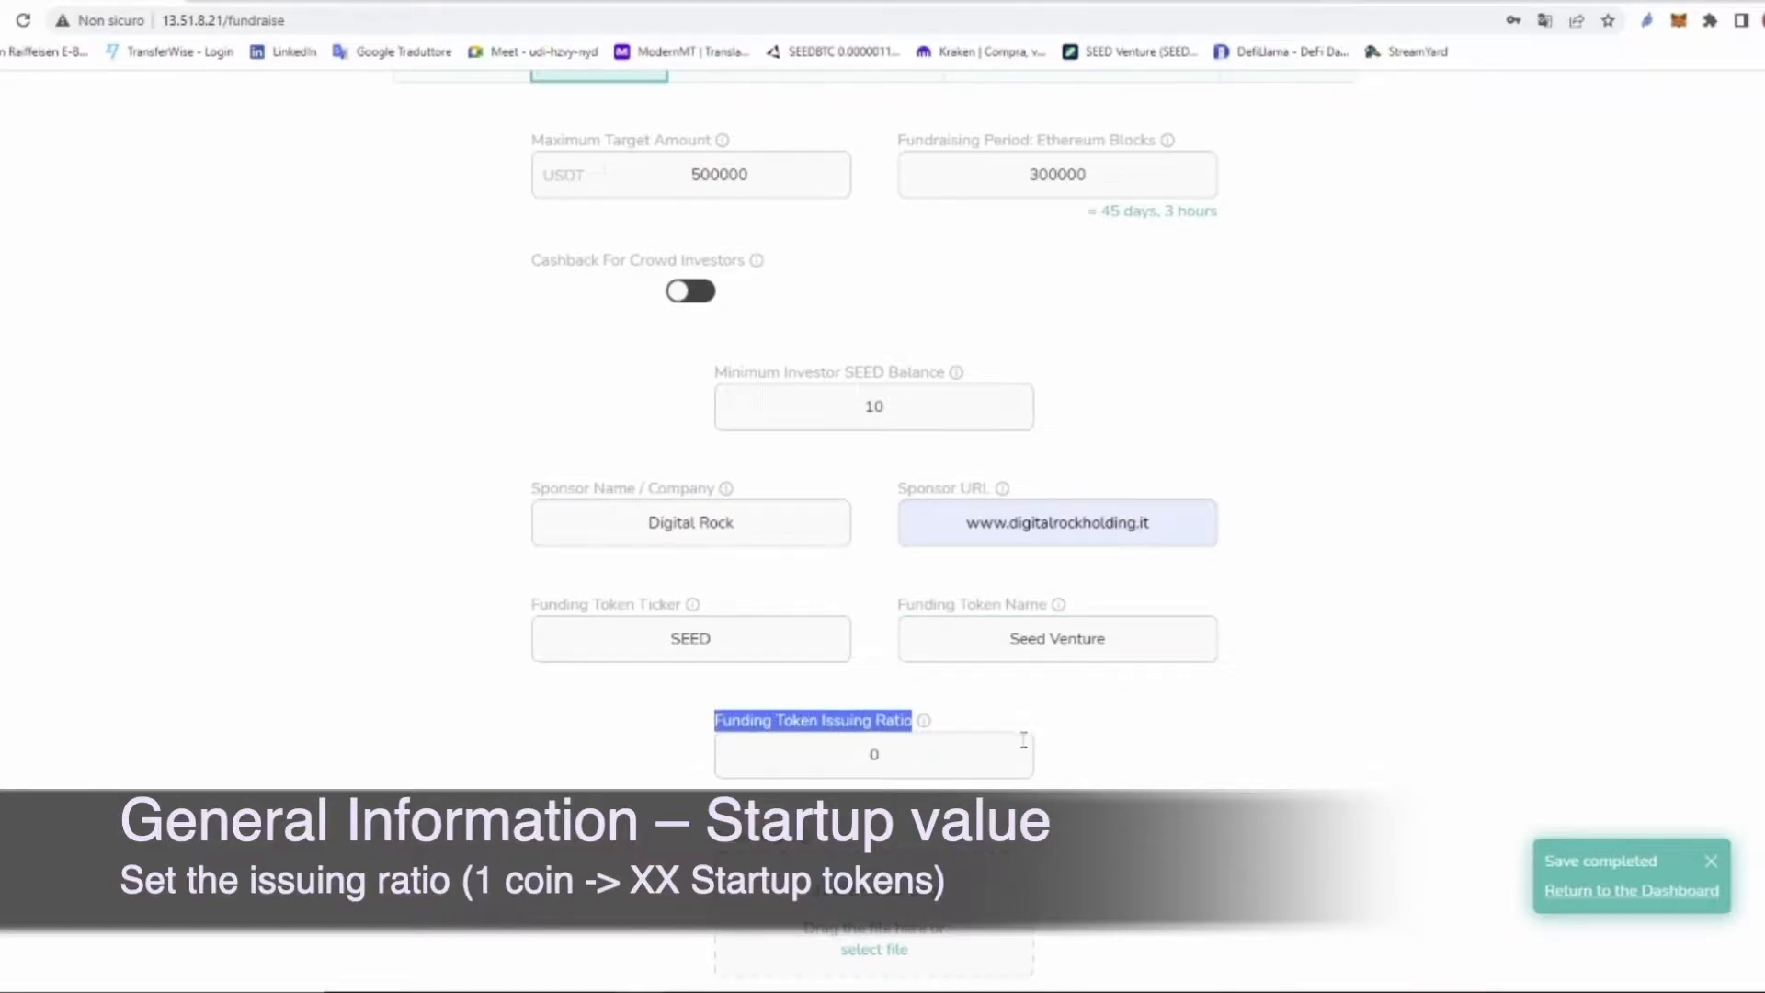
pyautogui.click(880, 754)
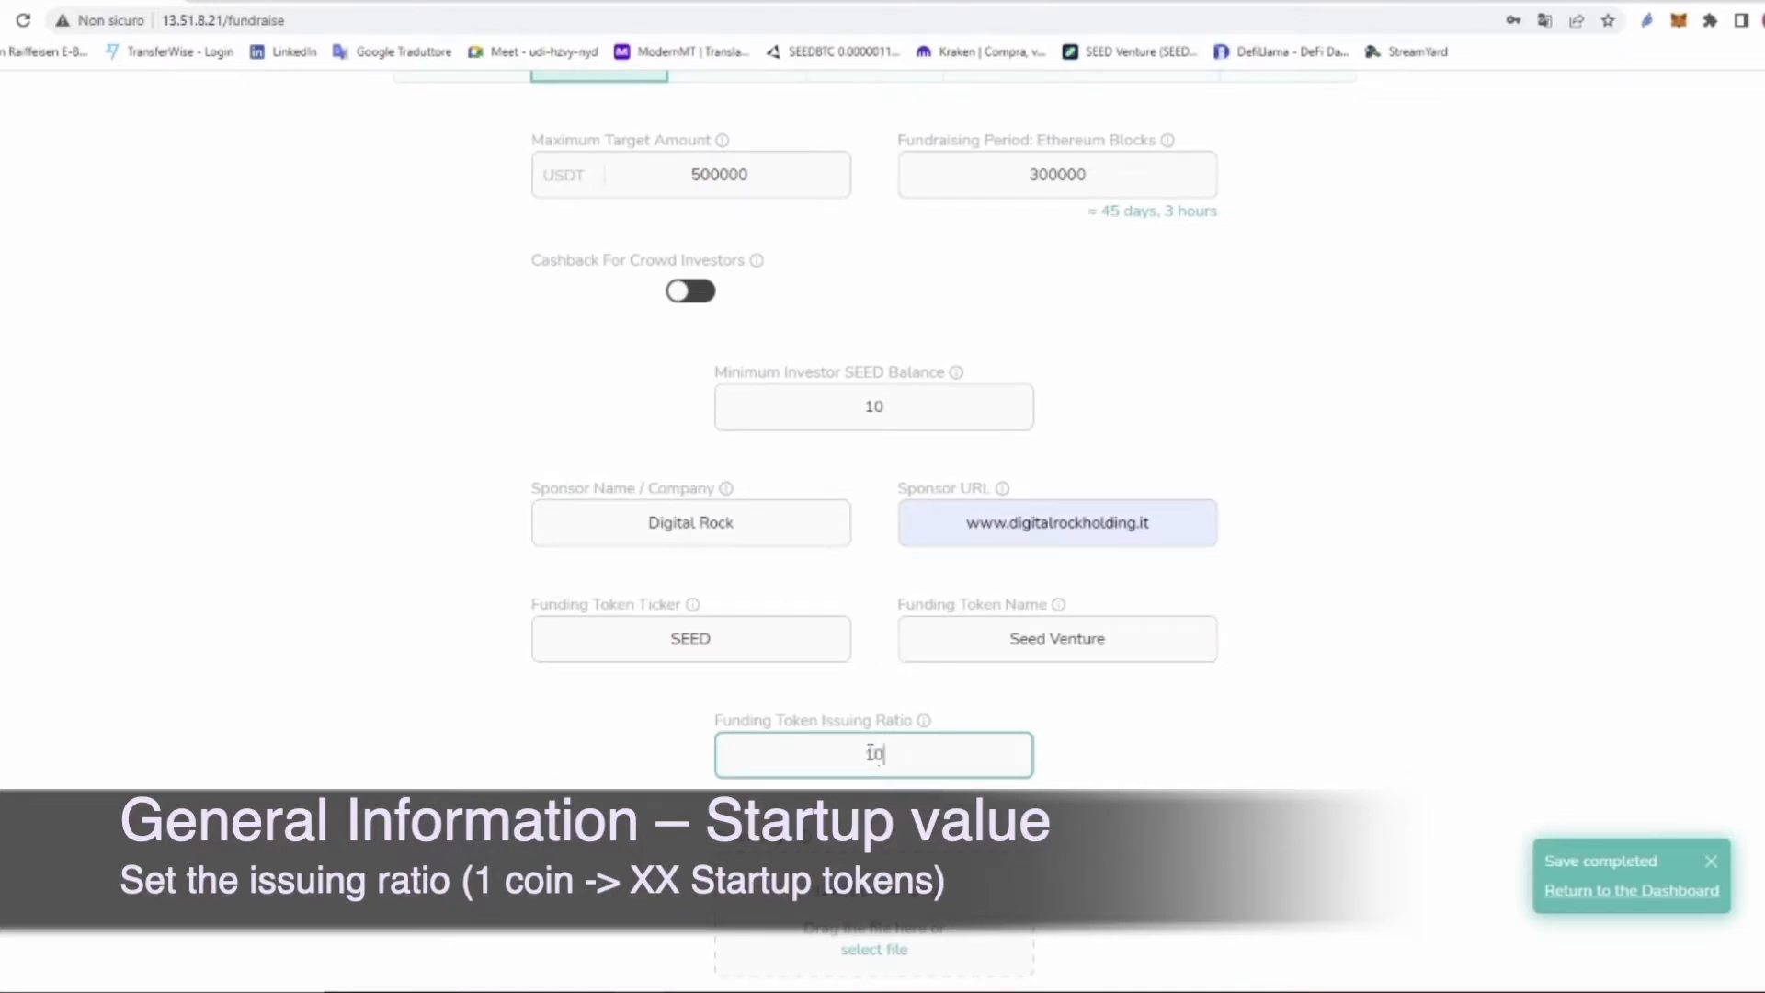
pyautogui.click(1166, 757)
# Step: Attach icona token SEED.png as the token logo and save the General details
pyautogui.scroll(-1, 1165, 758)
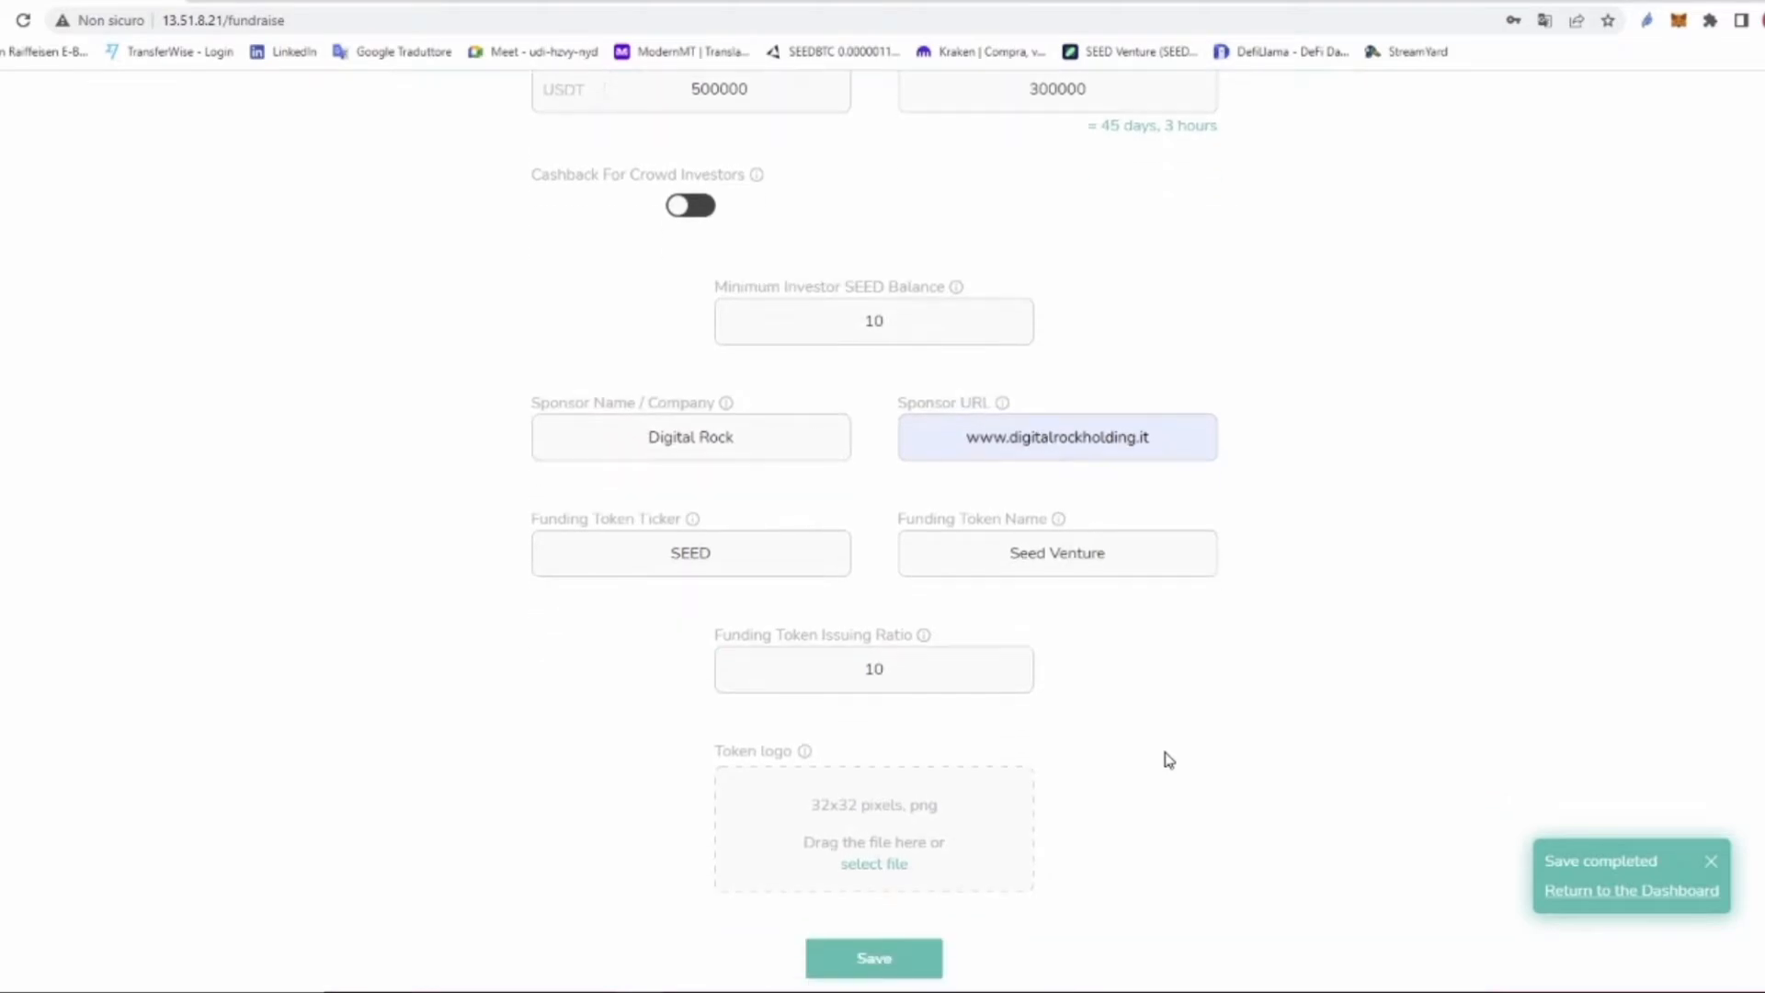
pyautogui.click(892, 821)
pyautogui.click(275, 156)
pyautogui.click(716, 468)
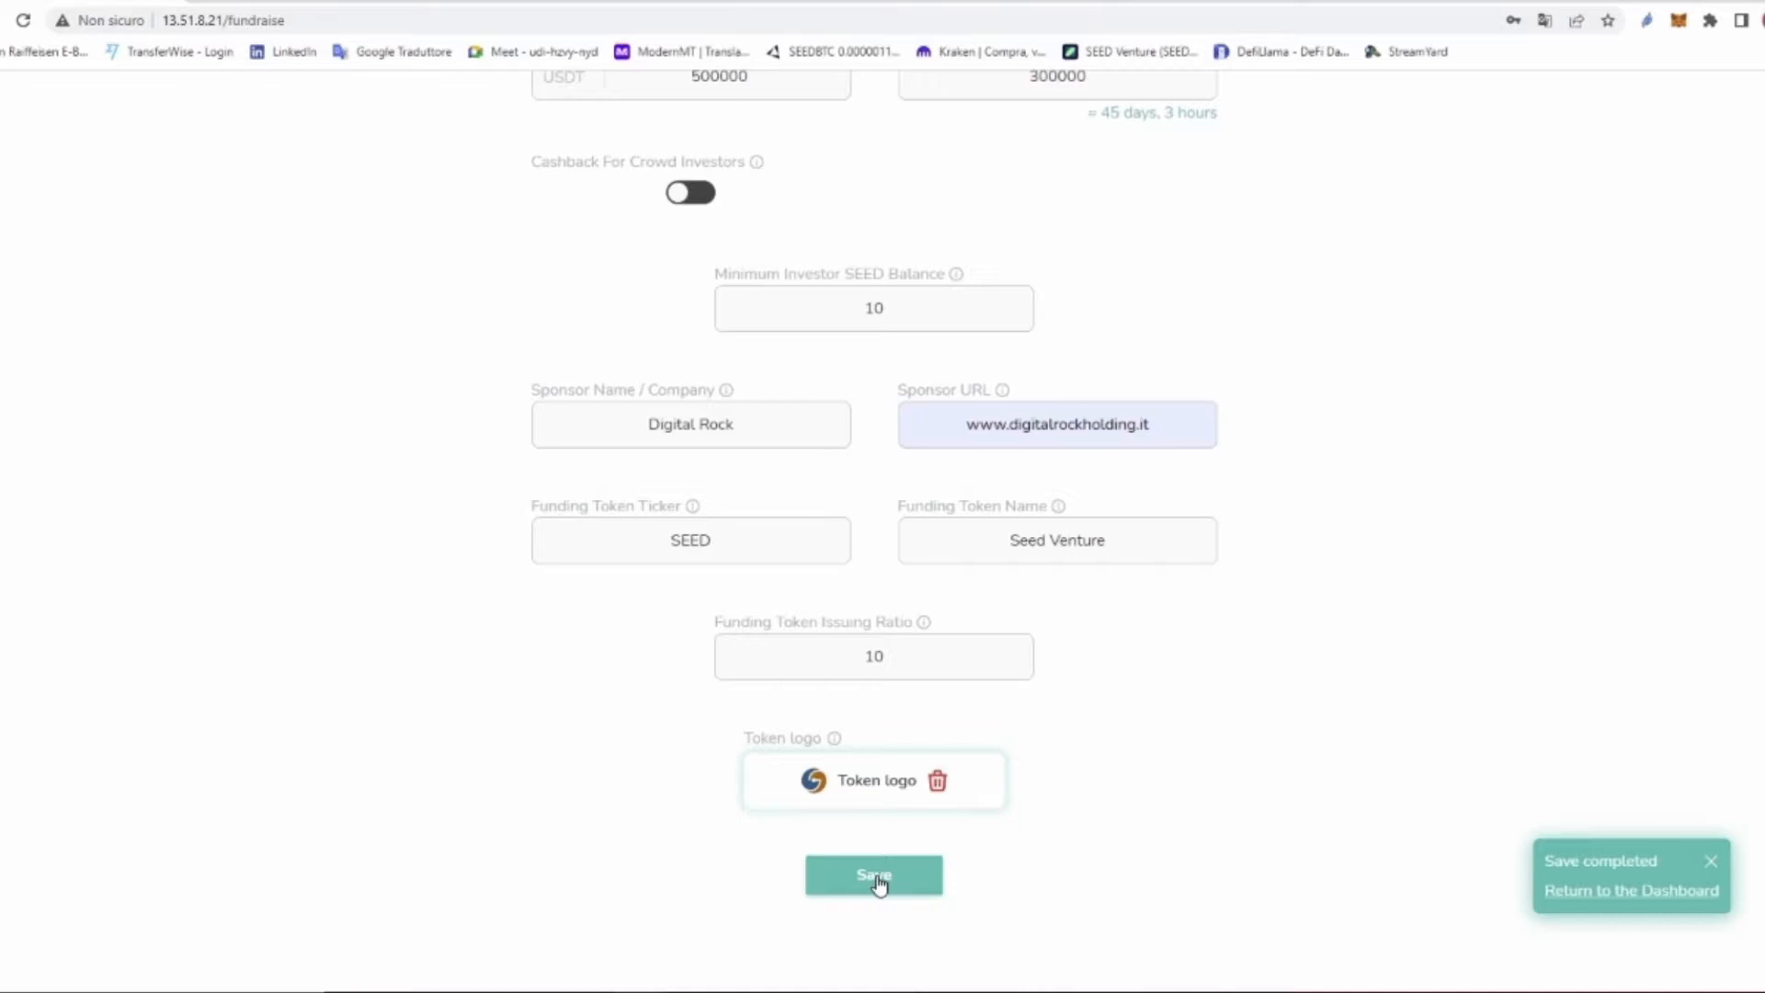
pyautogui.click(875, 878)
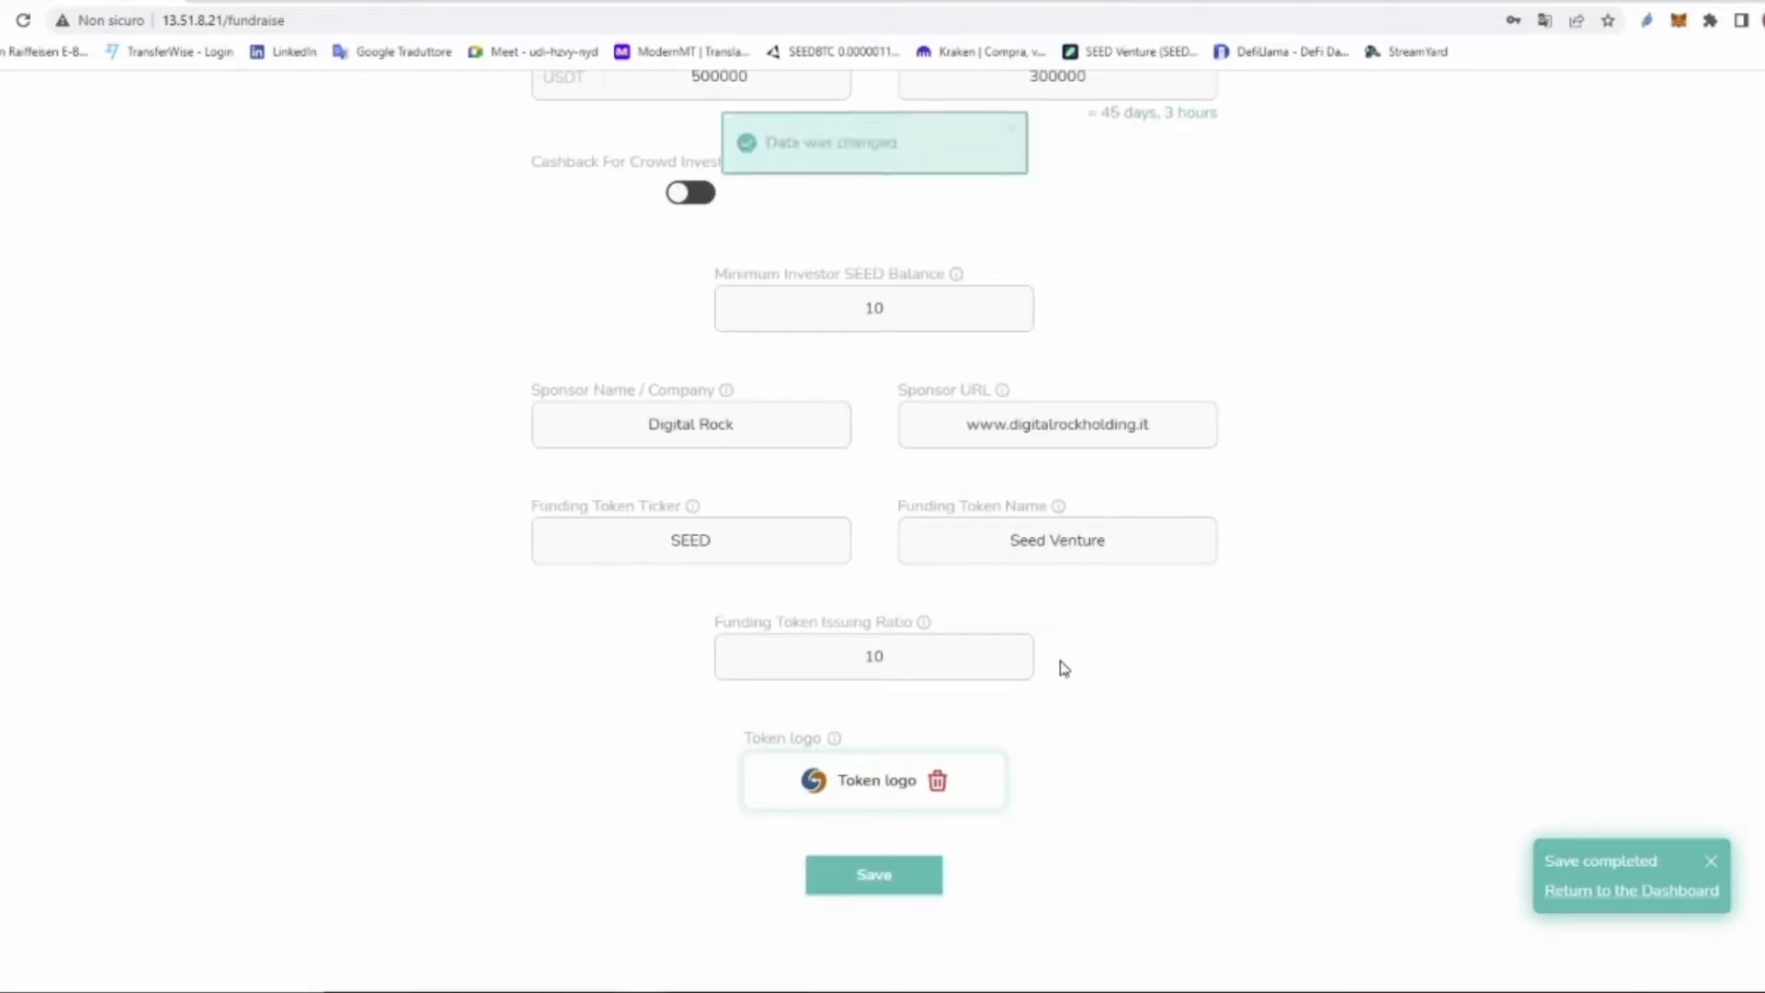
pyautogui.scroll(5, 1066, 644)
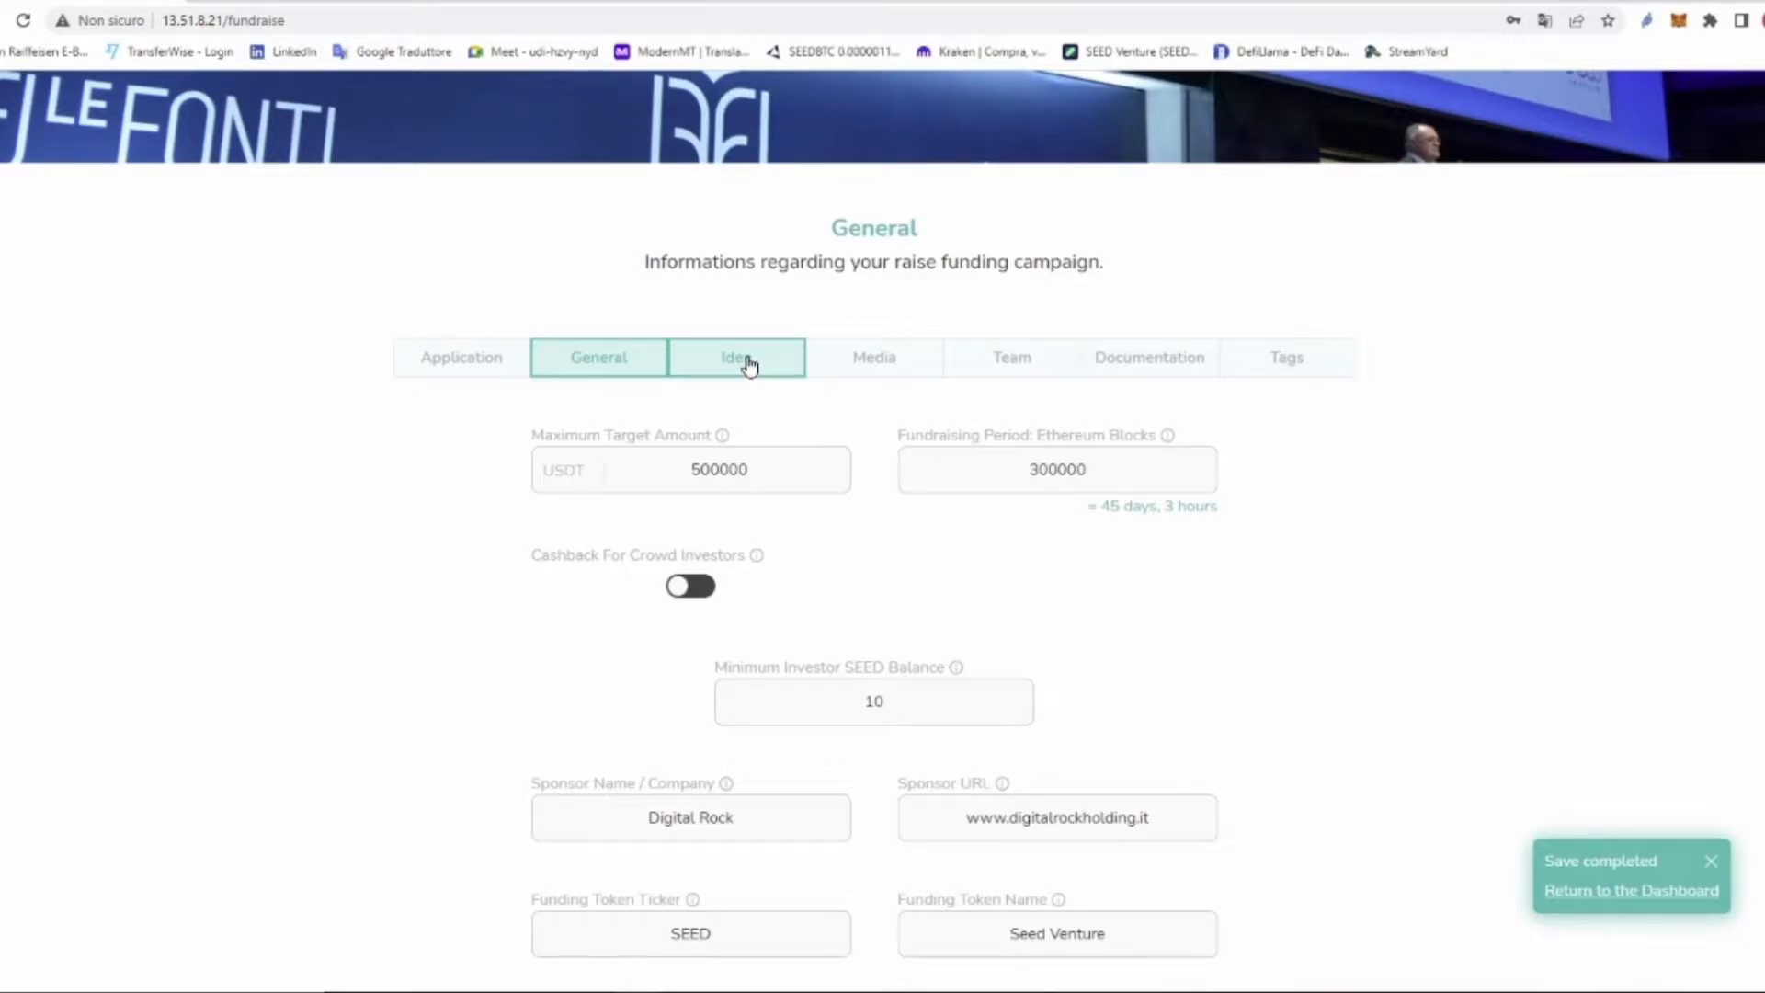
# Step: In the Idea section, paste the one-liner intro as plain text
pyautogui.click(749, 365)
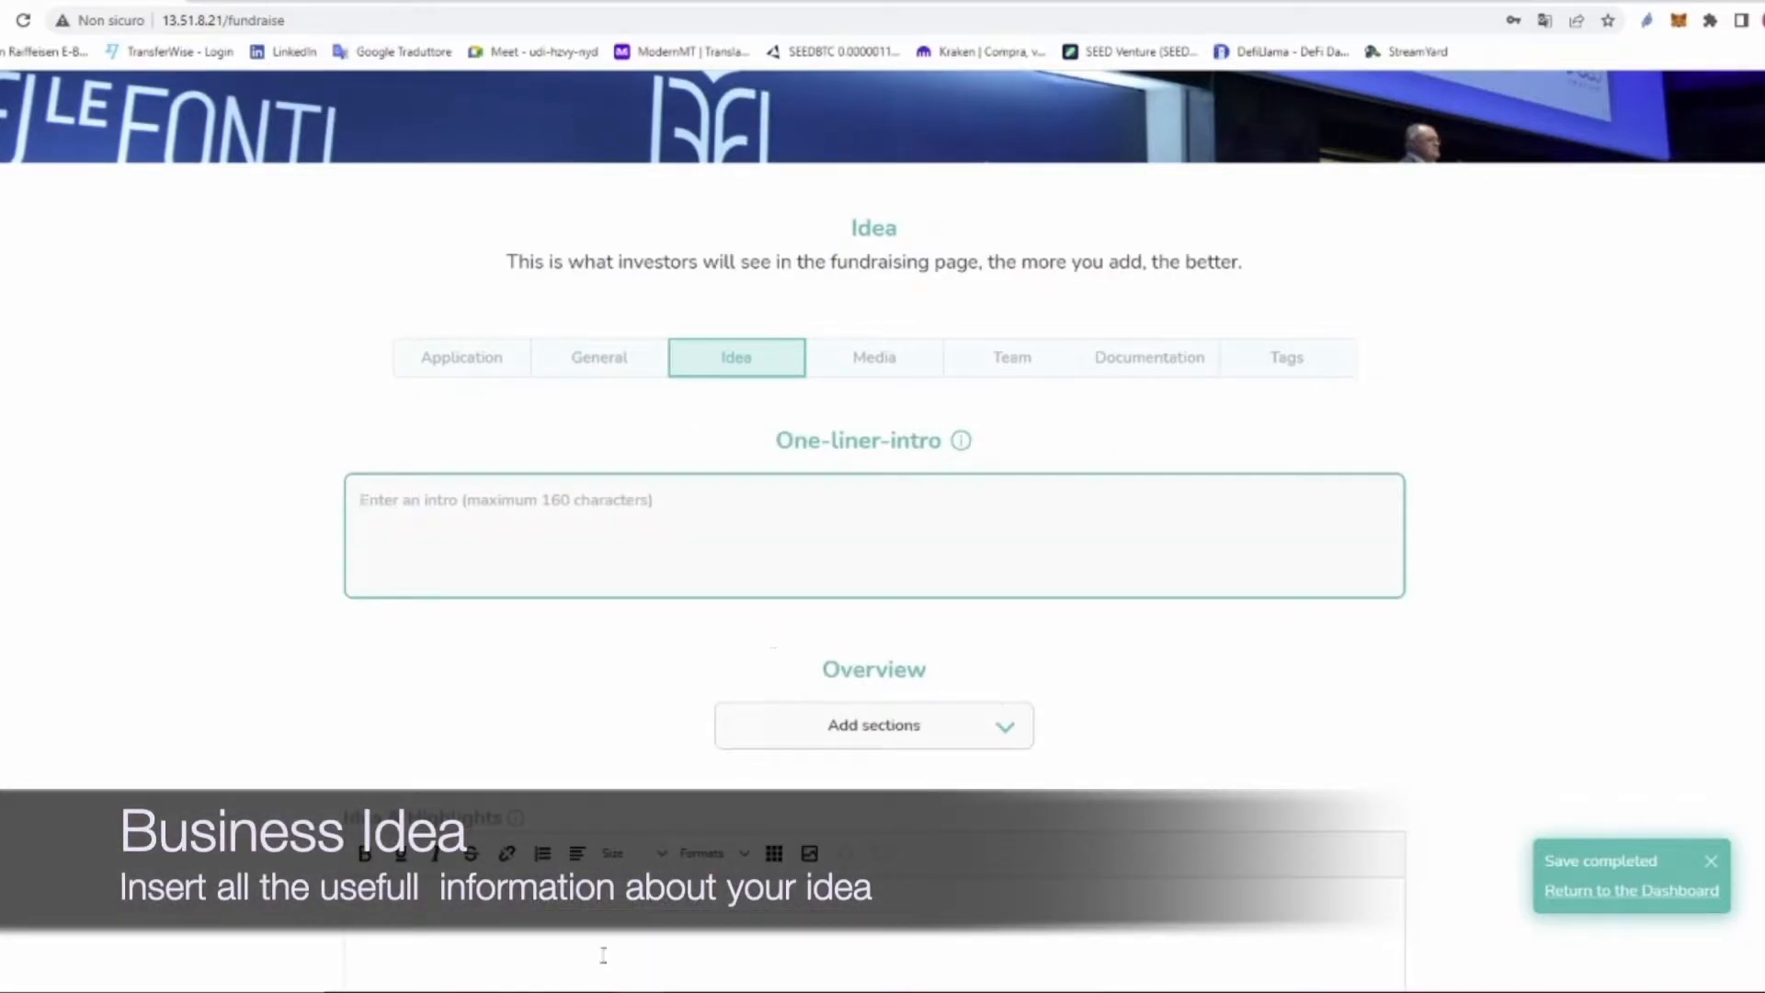
pyautogui.rightClick(586, 501)
pyautogui.click(593, 680)
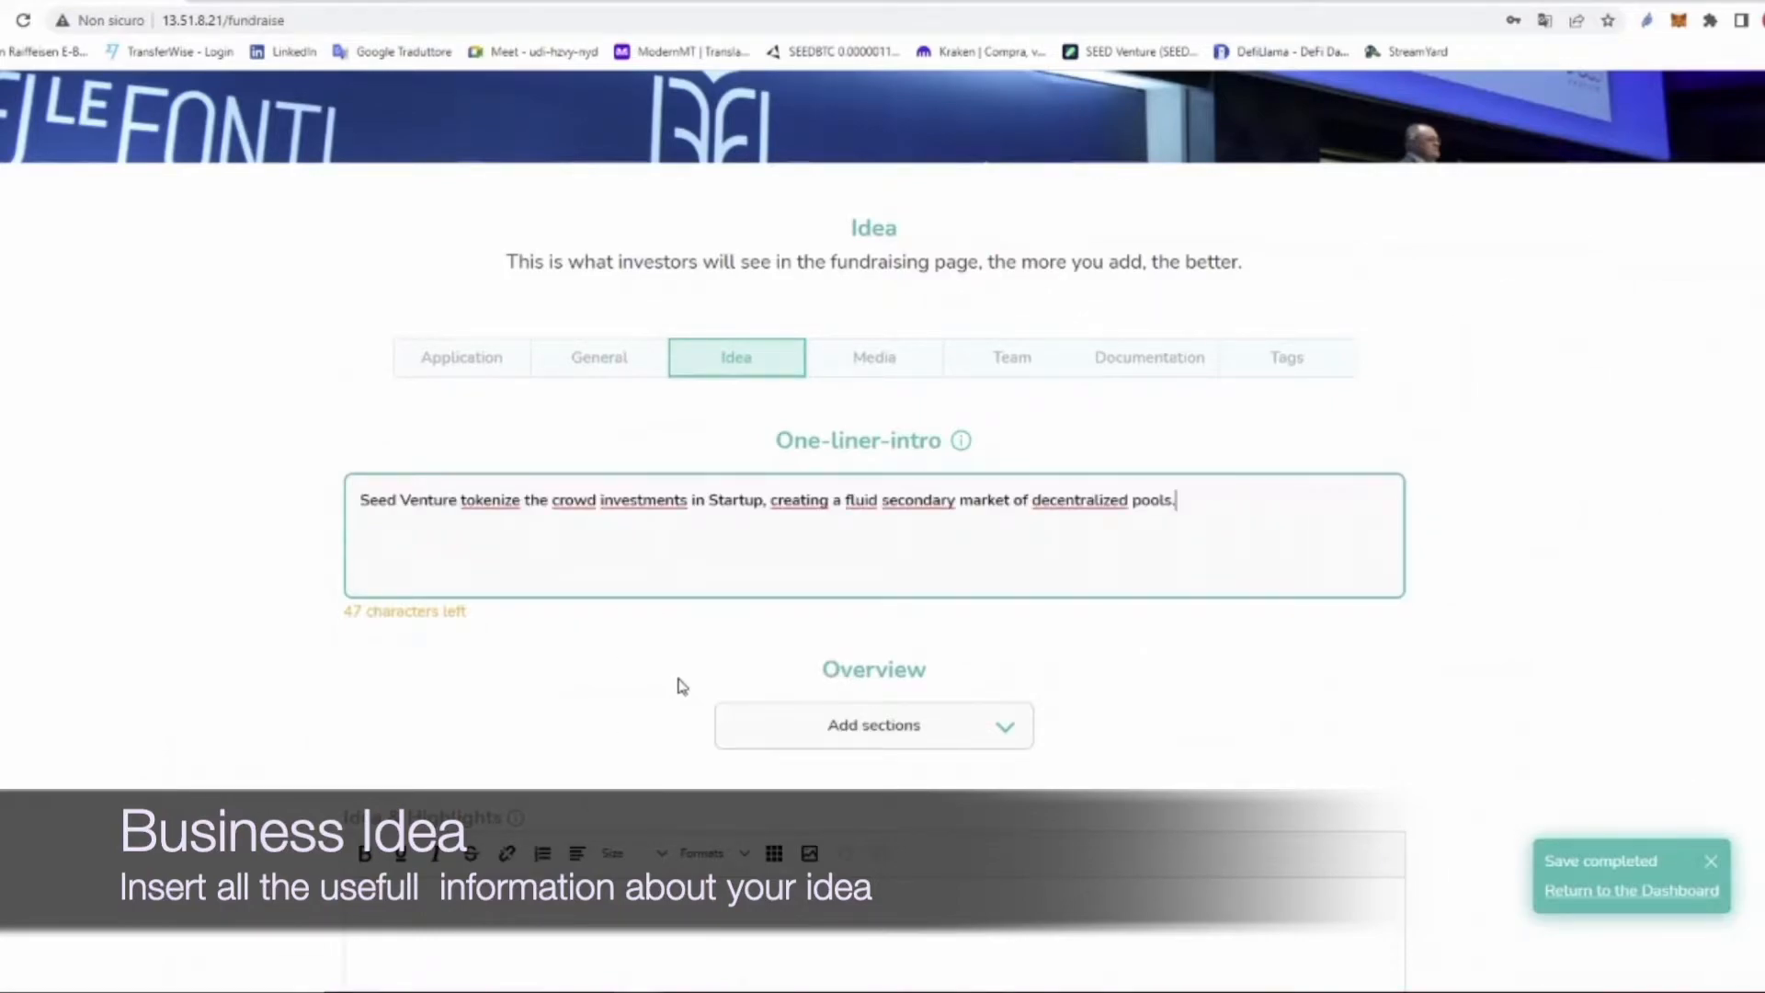
# Step: Paste the Idea & Highlights description as plain text and review it
pyautogui.scroll(-3, 709, 758)
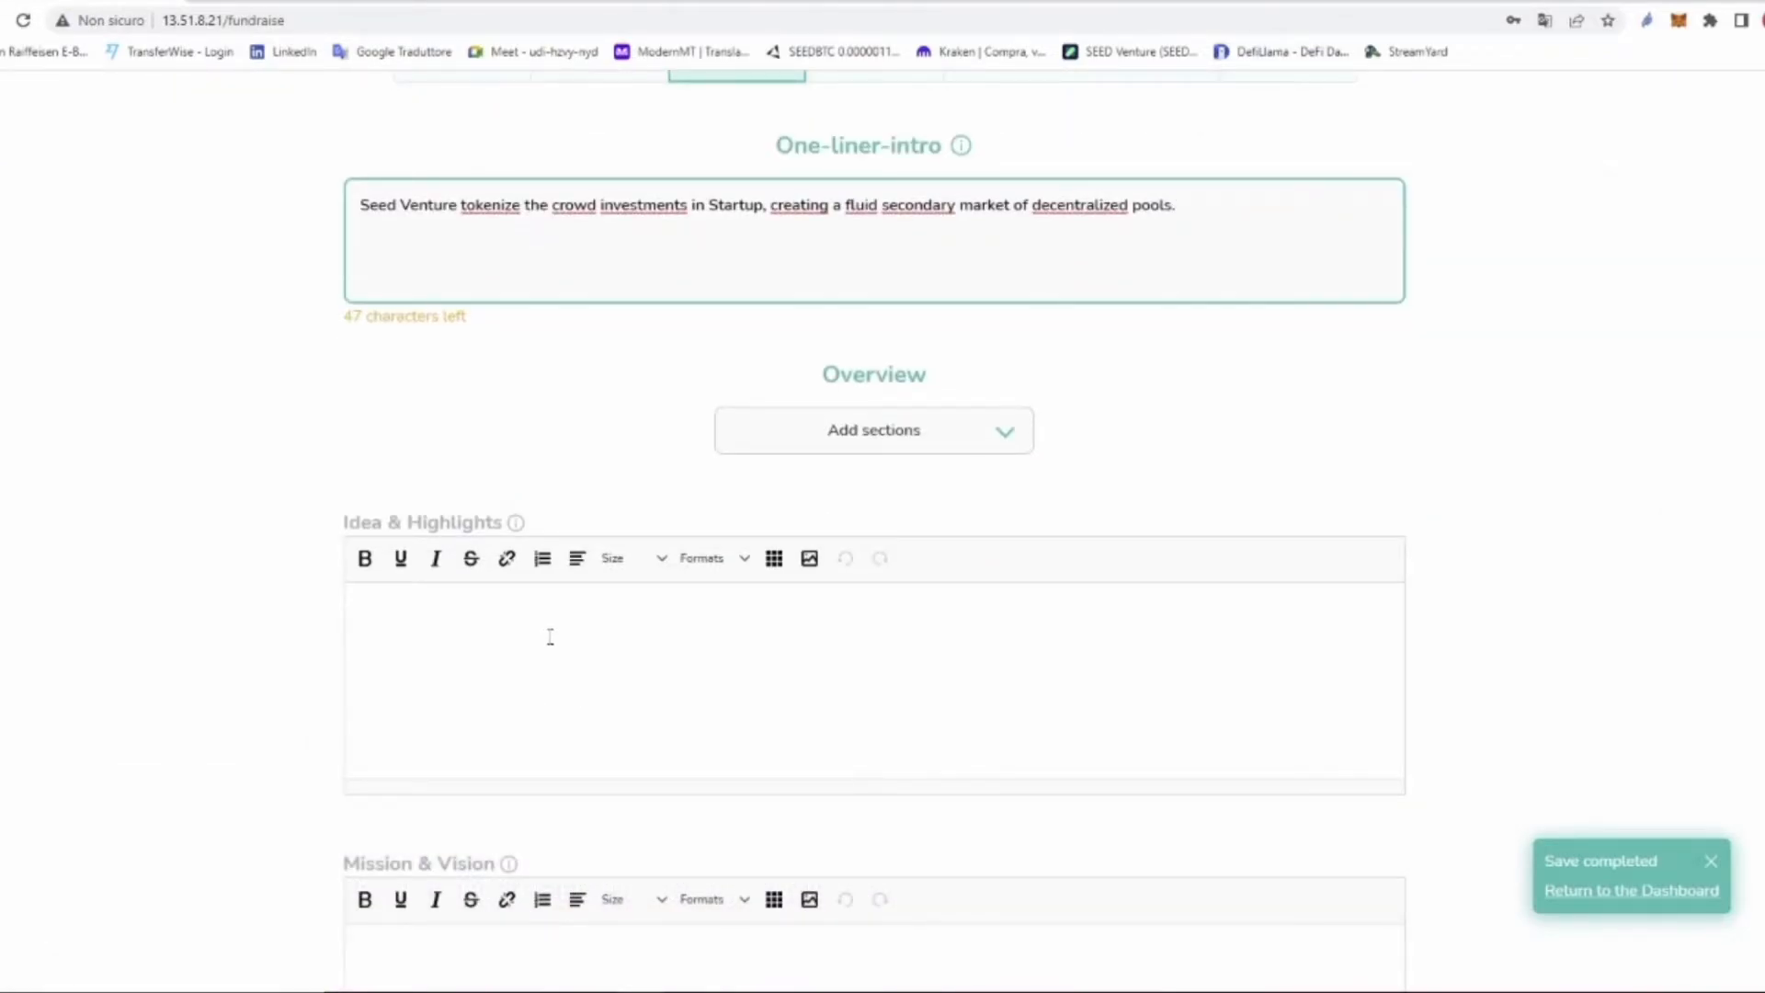
pyautogui.rightClick(596, 641)
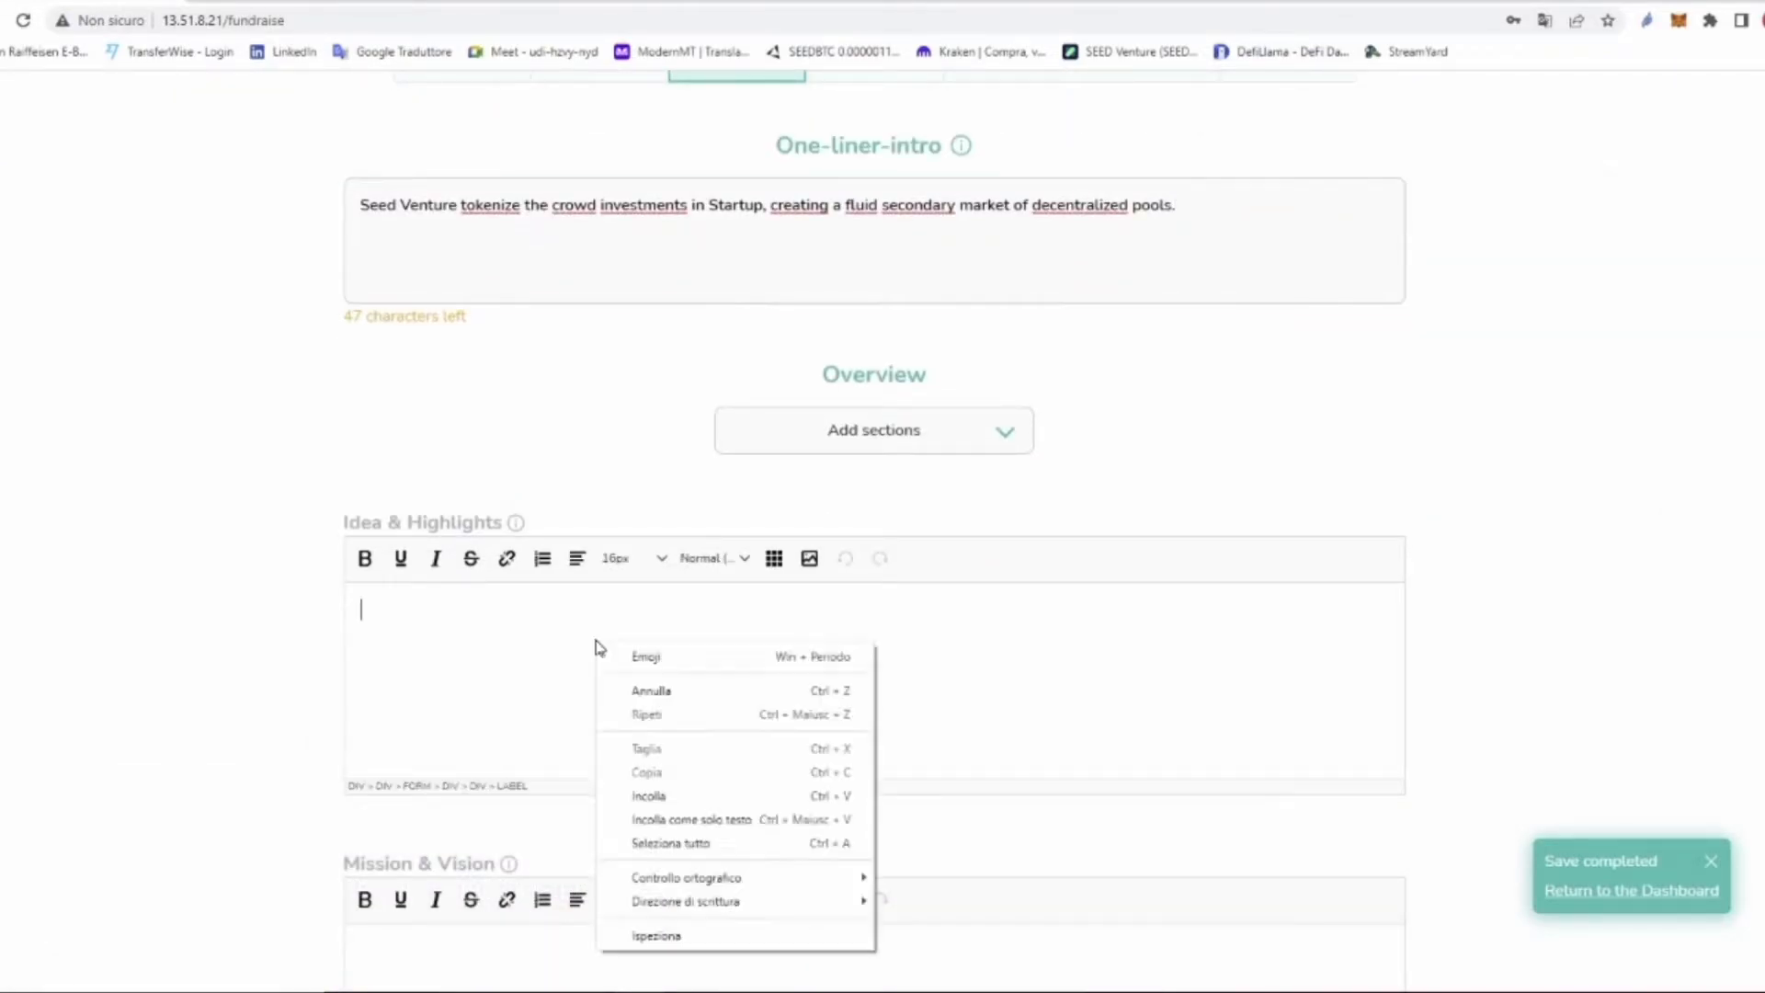
pyautogui.click(732, 816)
pyautogui.scroll(-2, 989, 555)
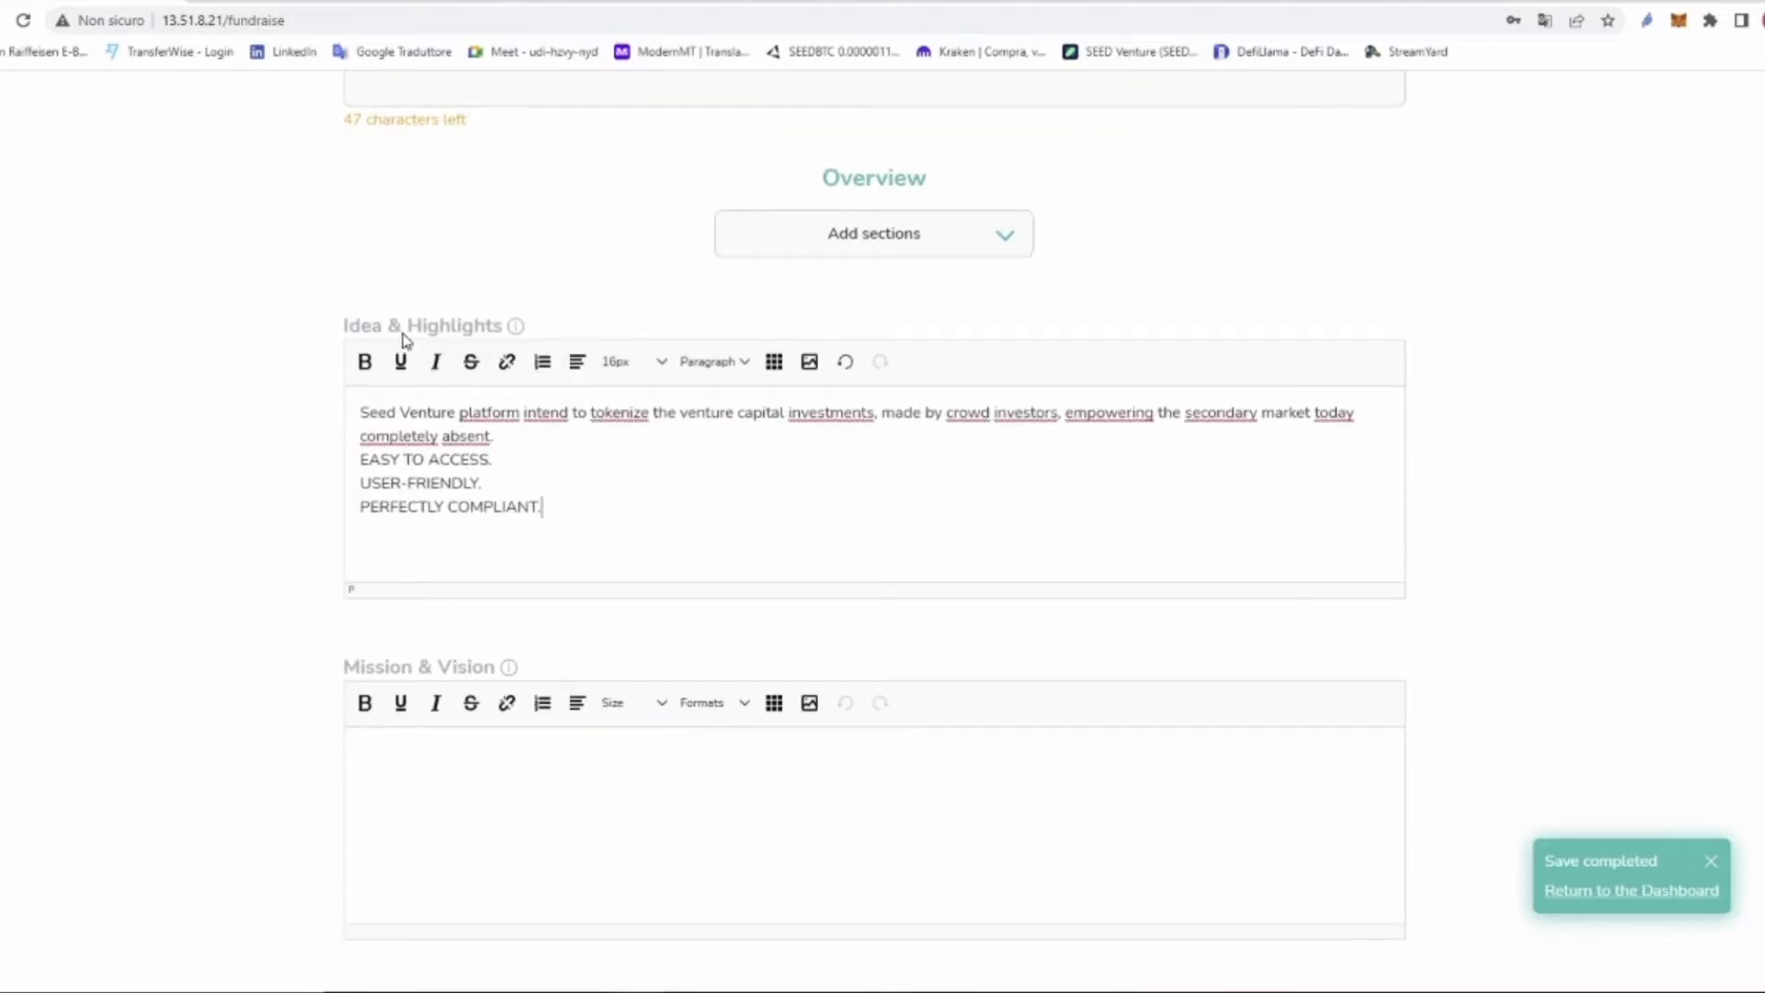
pyautogui.moveTo(343, 328); pyautogui.dragTo(455, 349)
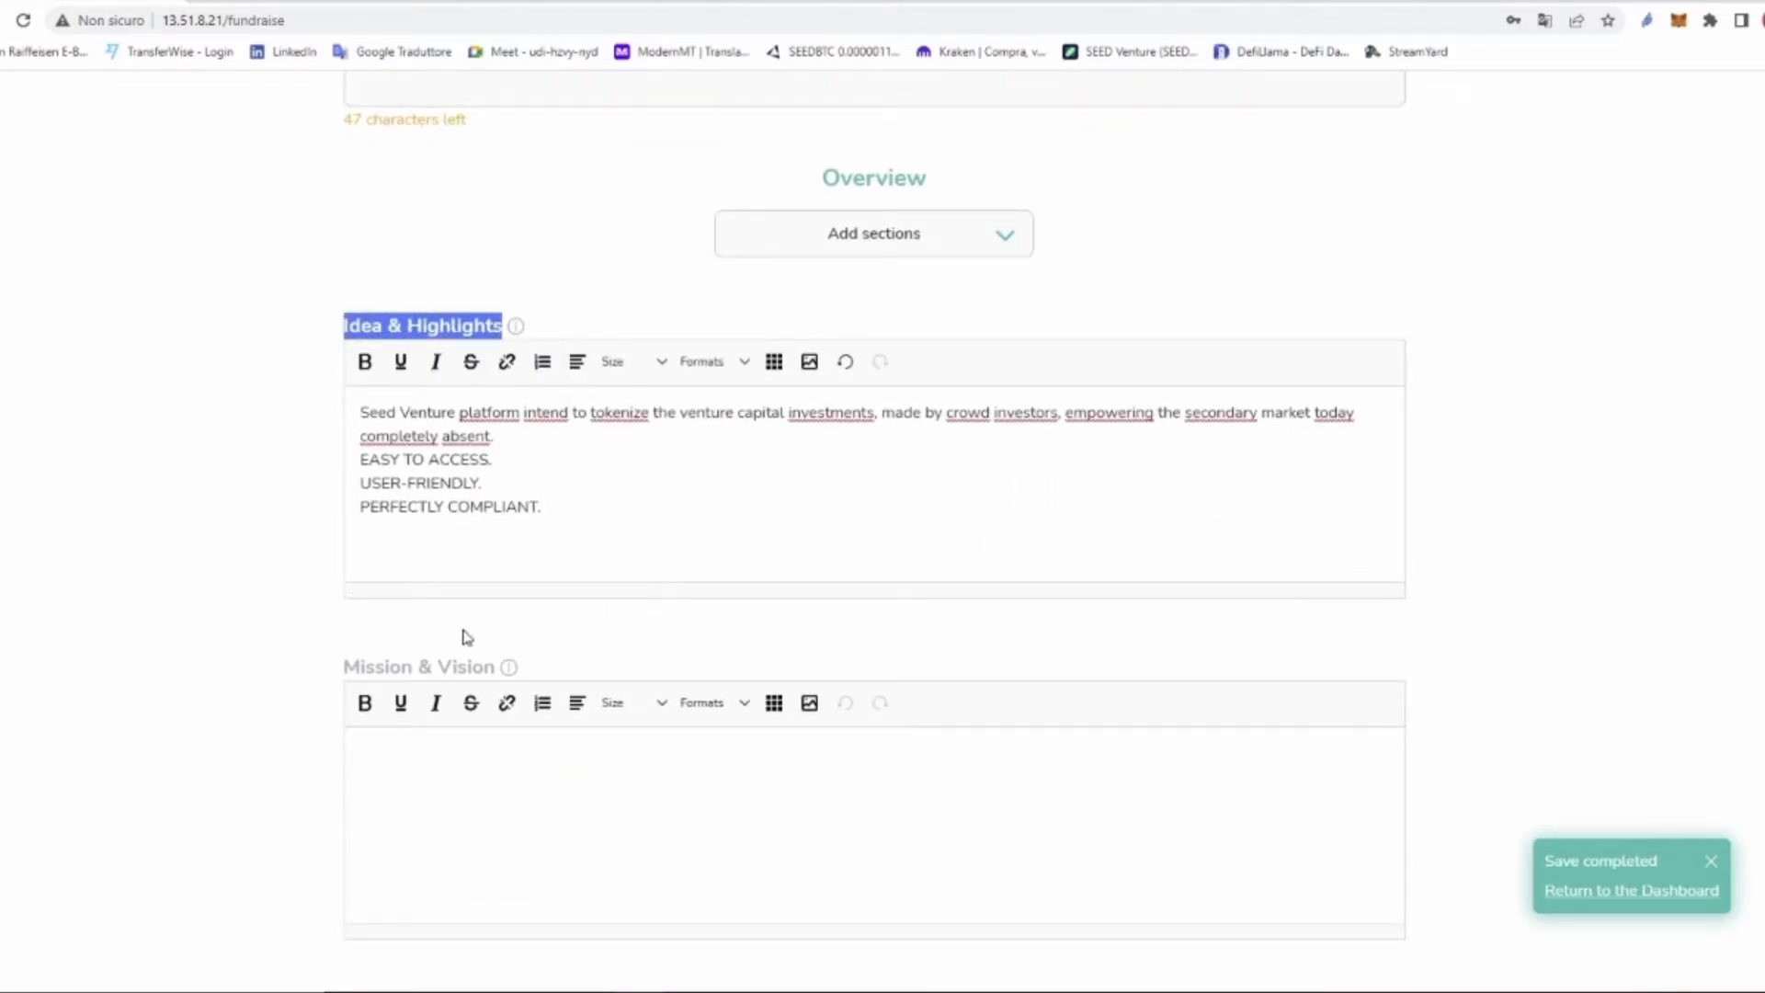
pyautogui.moveTo(346, 670); pyautogui.dragTo(497, 674)
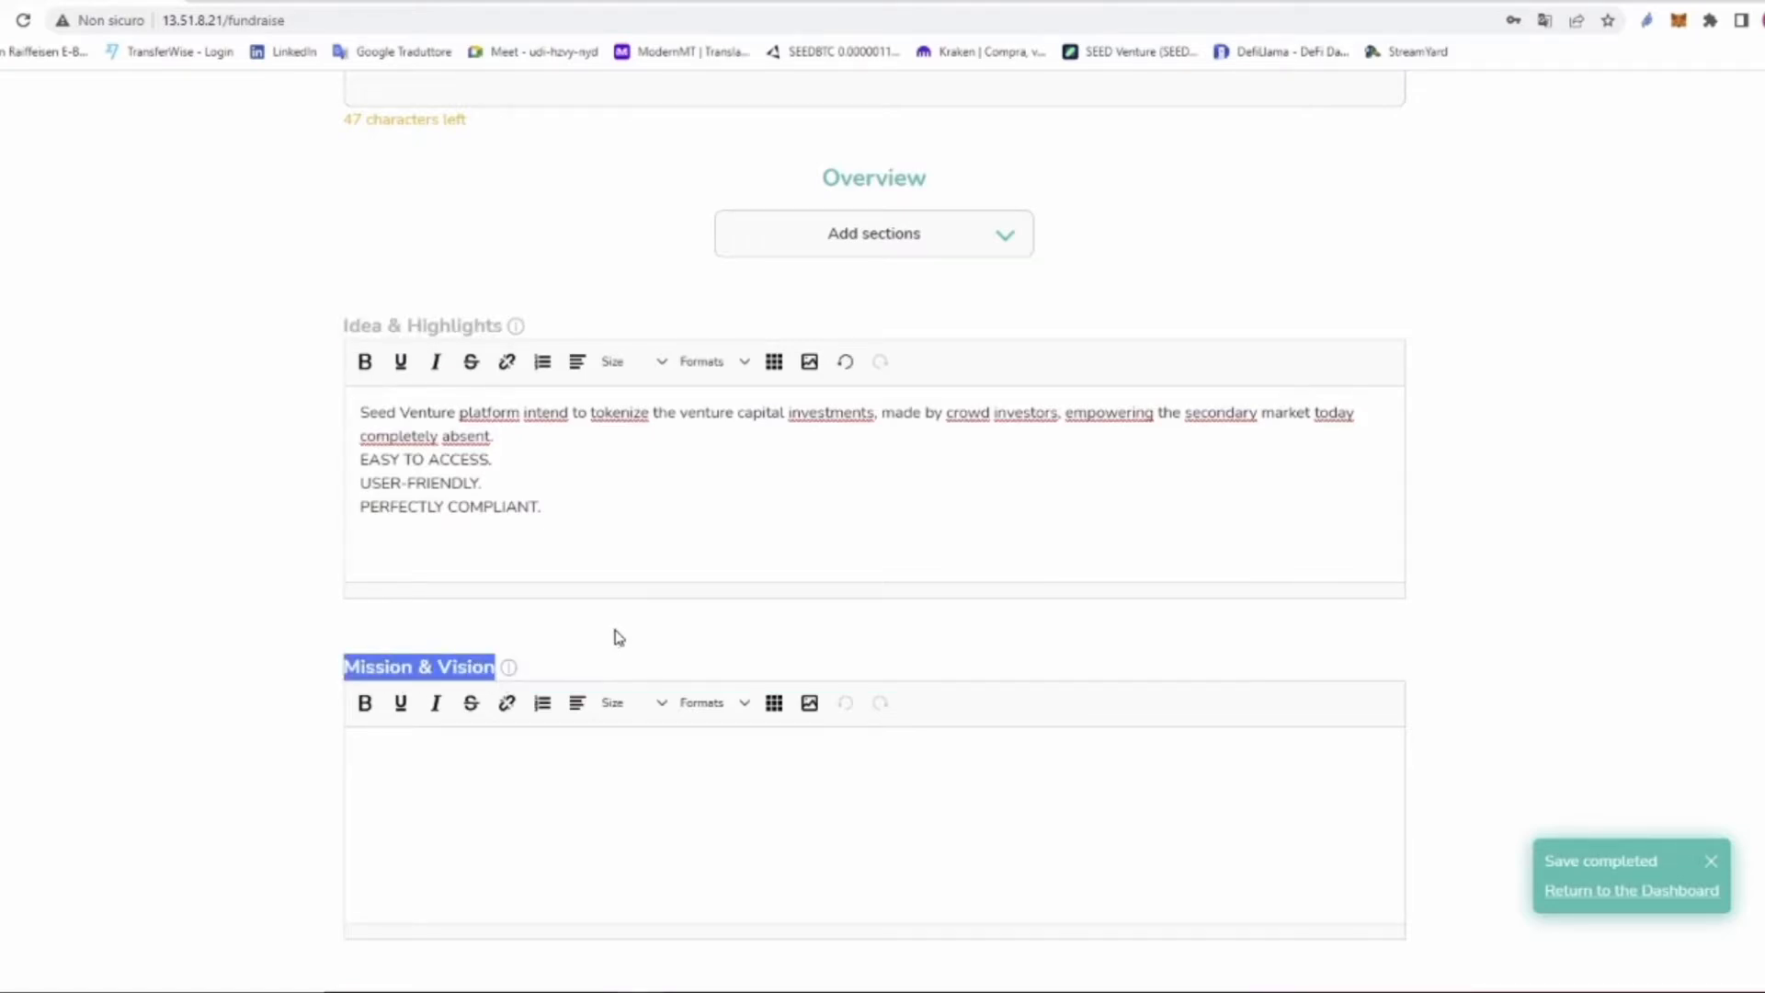
pyautogui.scroll(-5, 616, 634)
# Step: Paste the Mission & Vision and Problem texts into their editors as plain text
pyautogui.scroll(3, 664, 590)
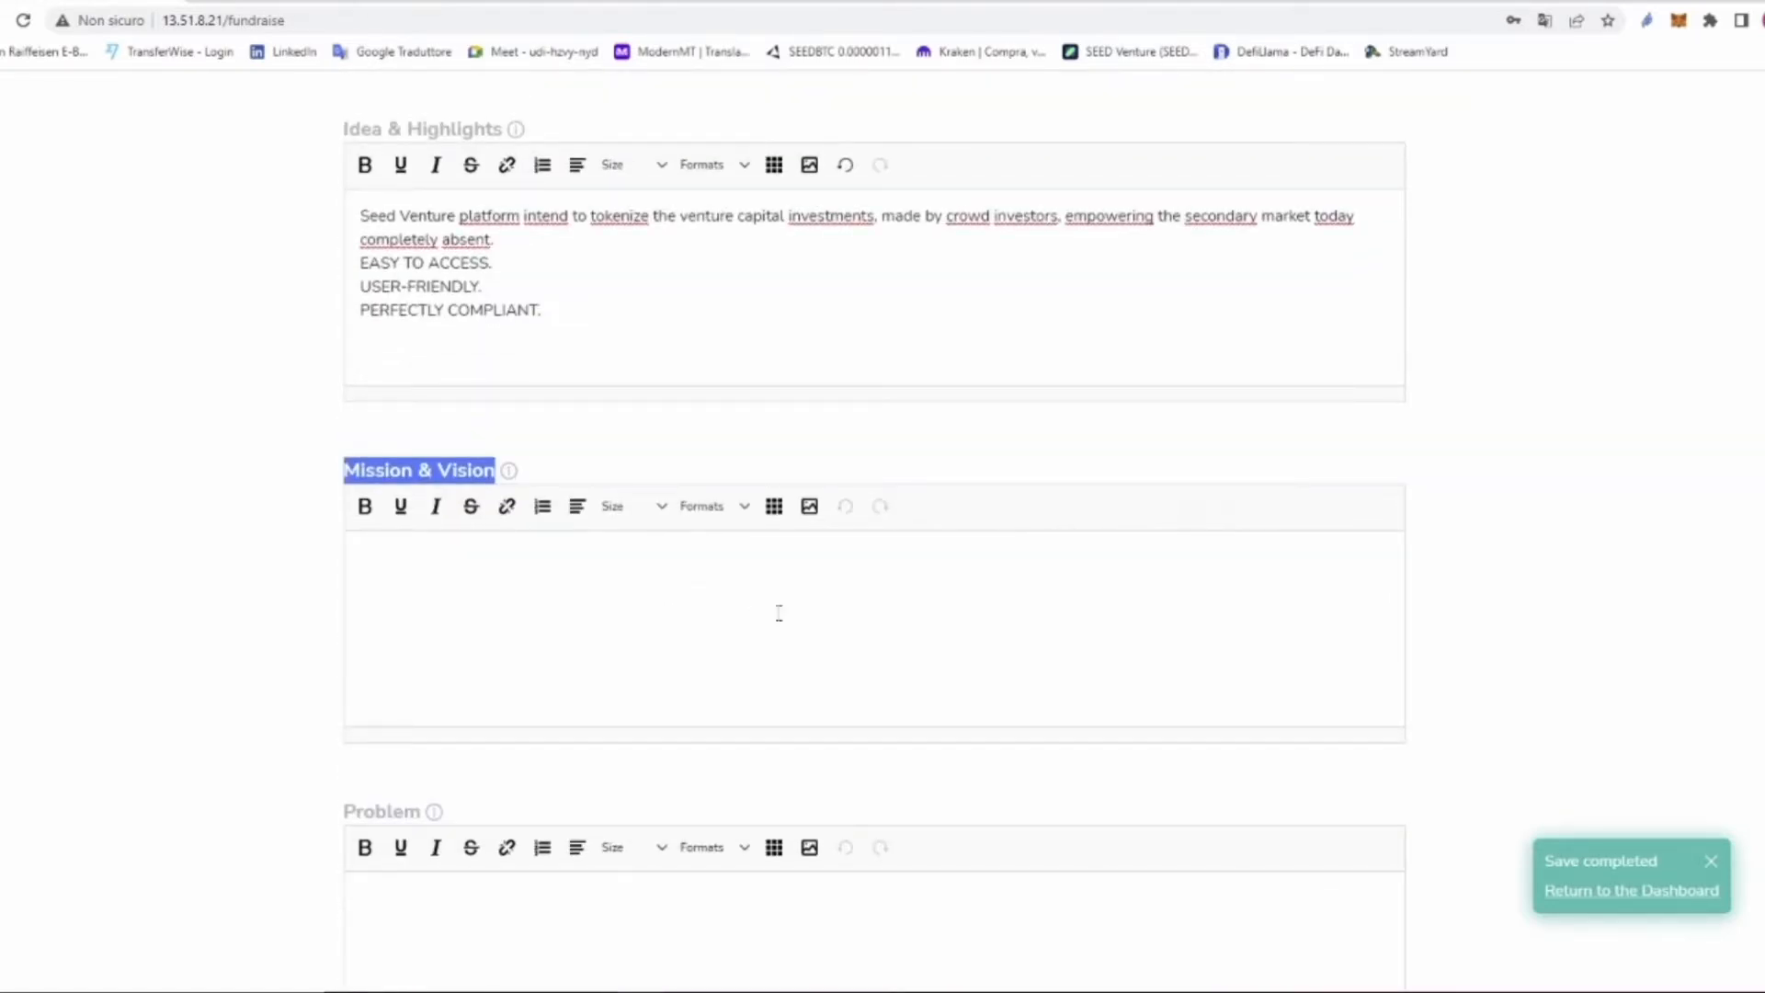
pyautogui.rightClick(532, 556)
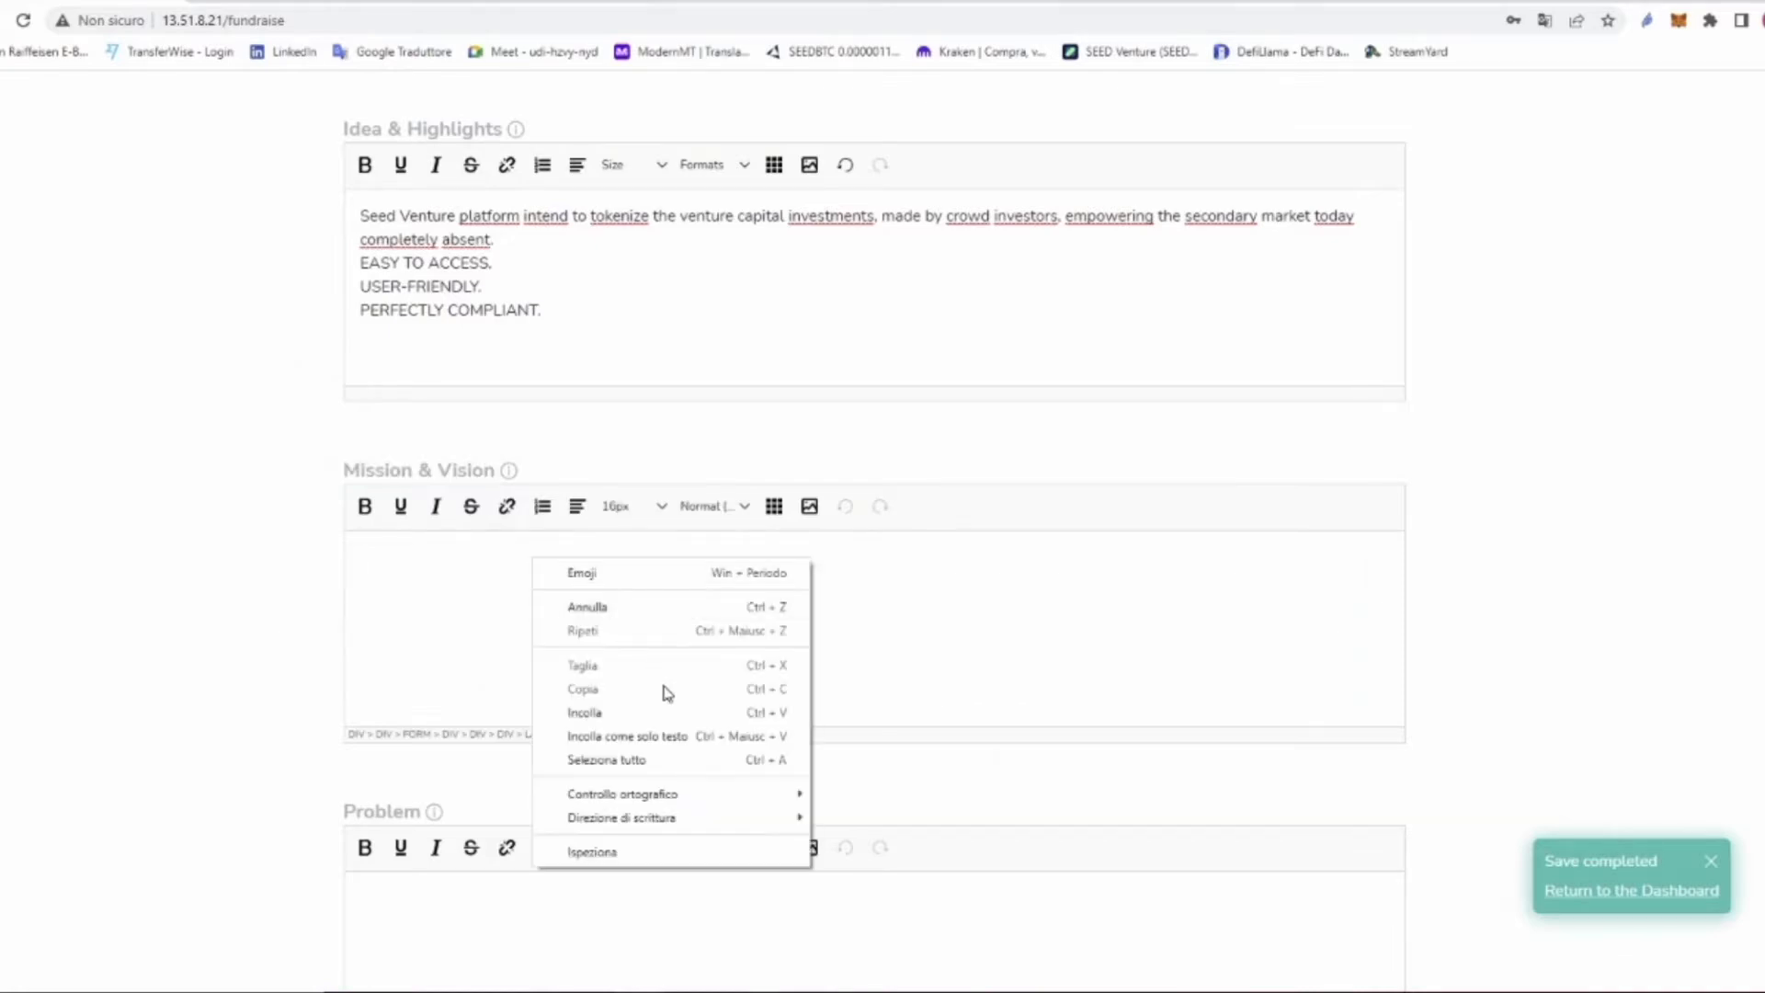
pyautogui.click(671, 735)
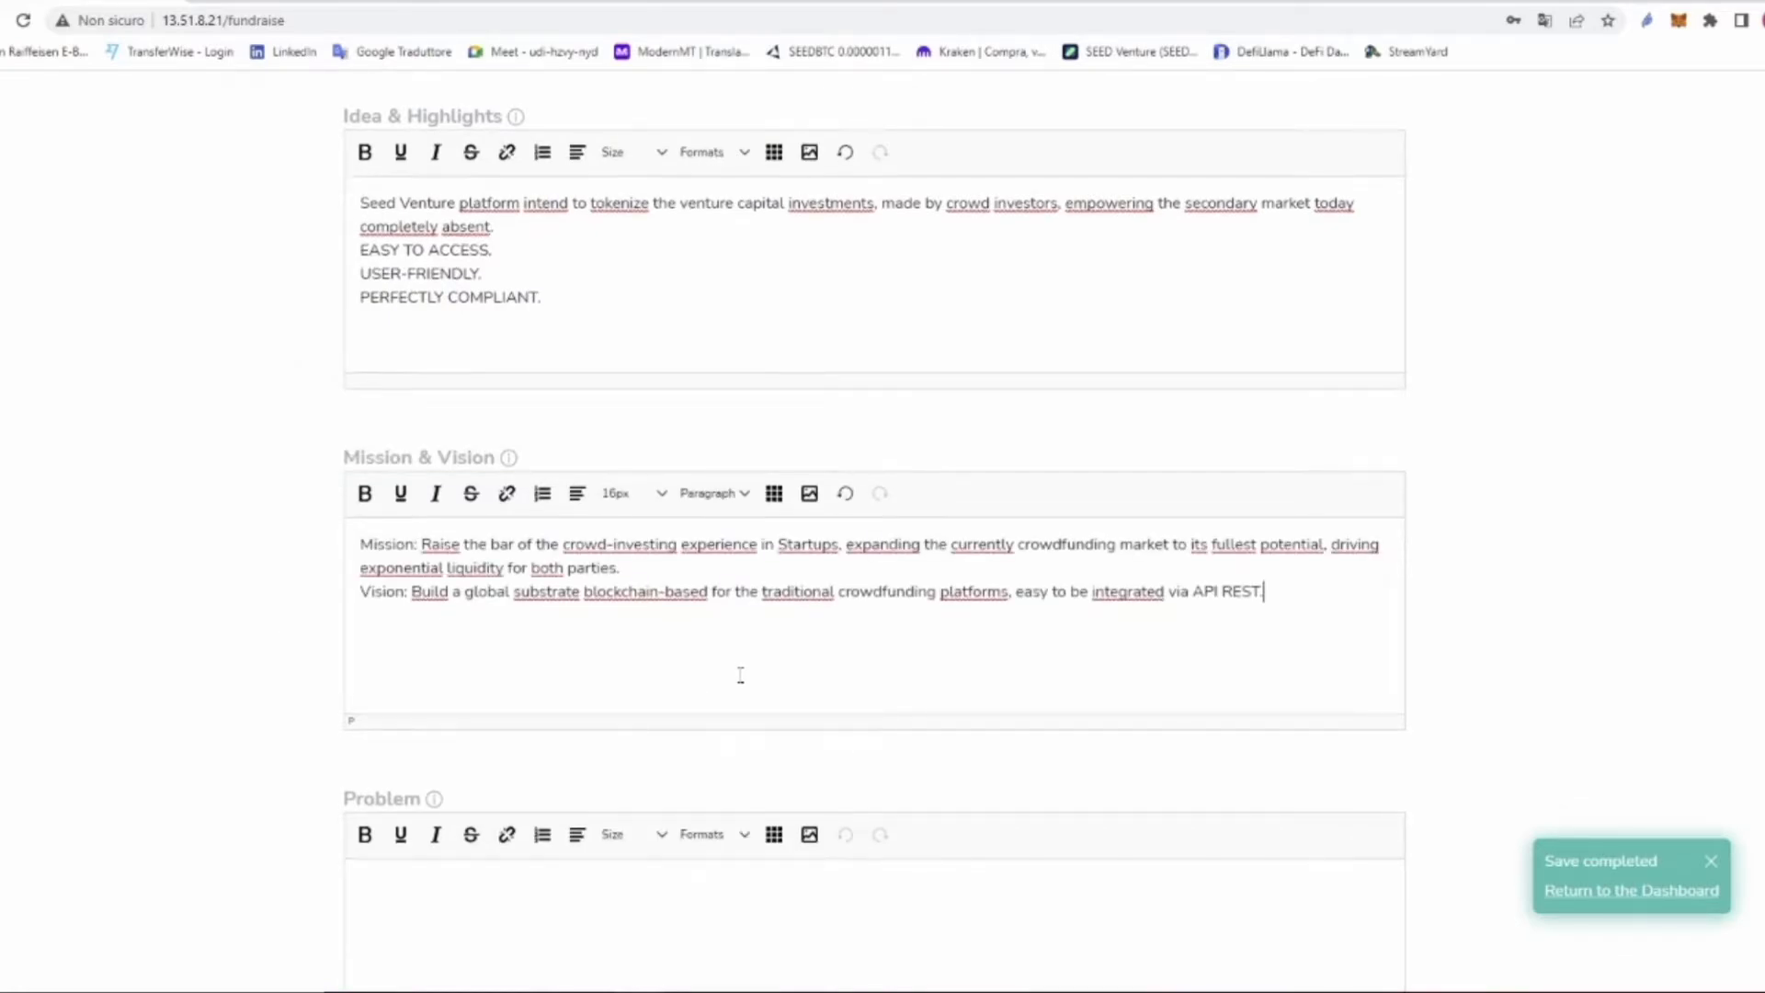
pyautogui.scroll(-5, 736, 680)
pyautogui.click(763, 436)
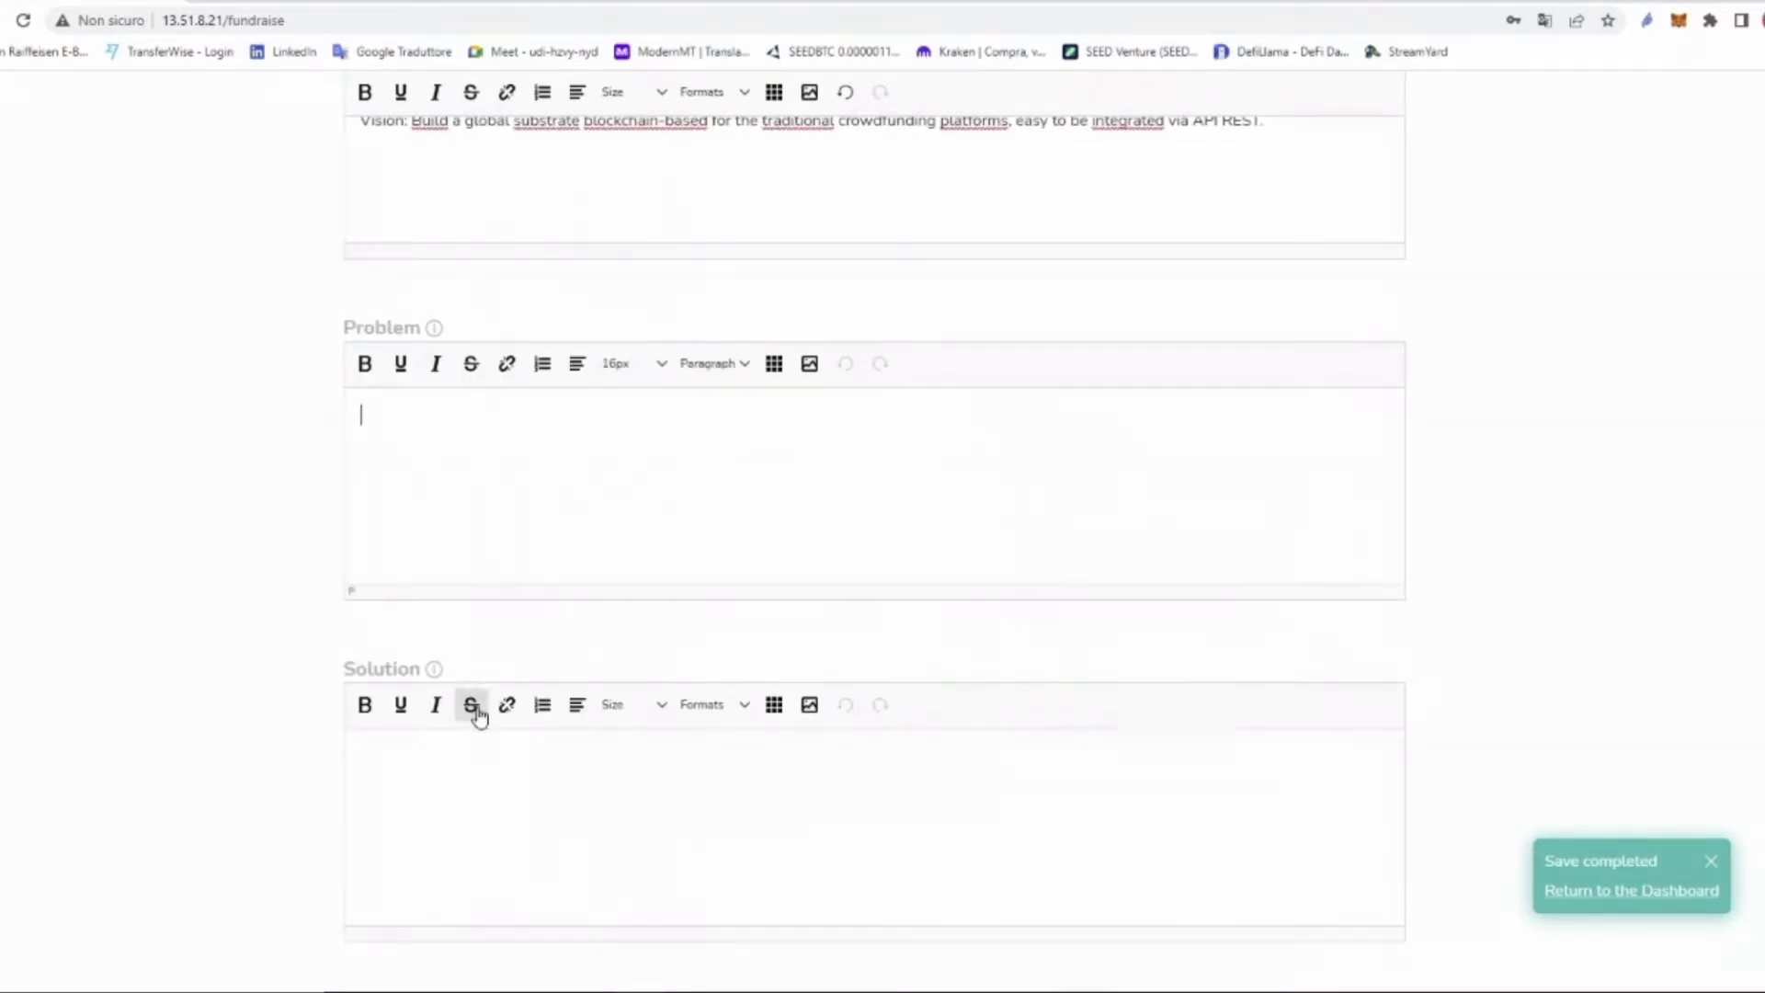
pyautogui.rightClick(475, 431)
pyautogui.click(609, 611)
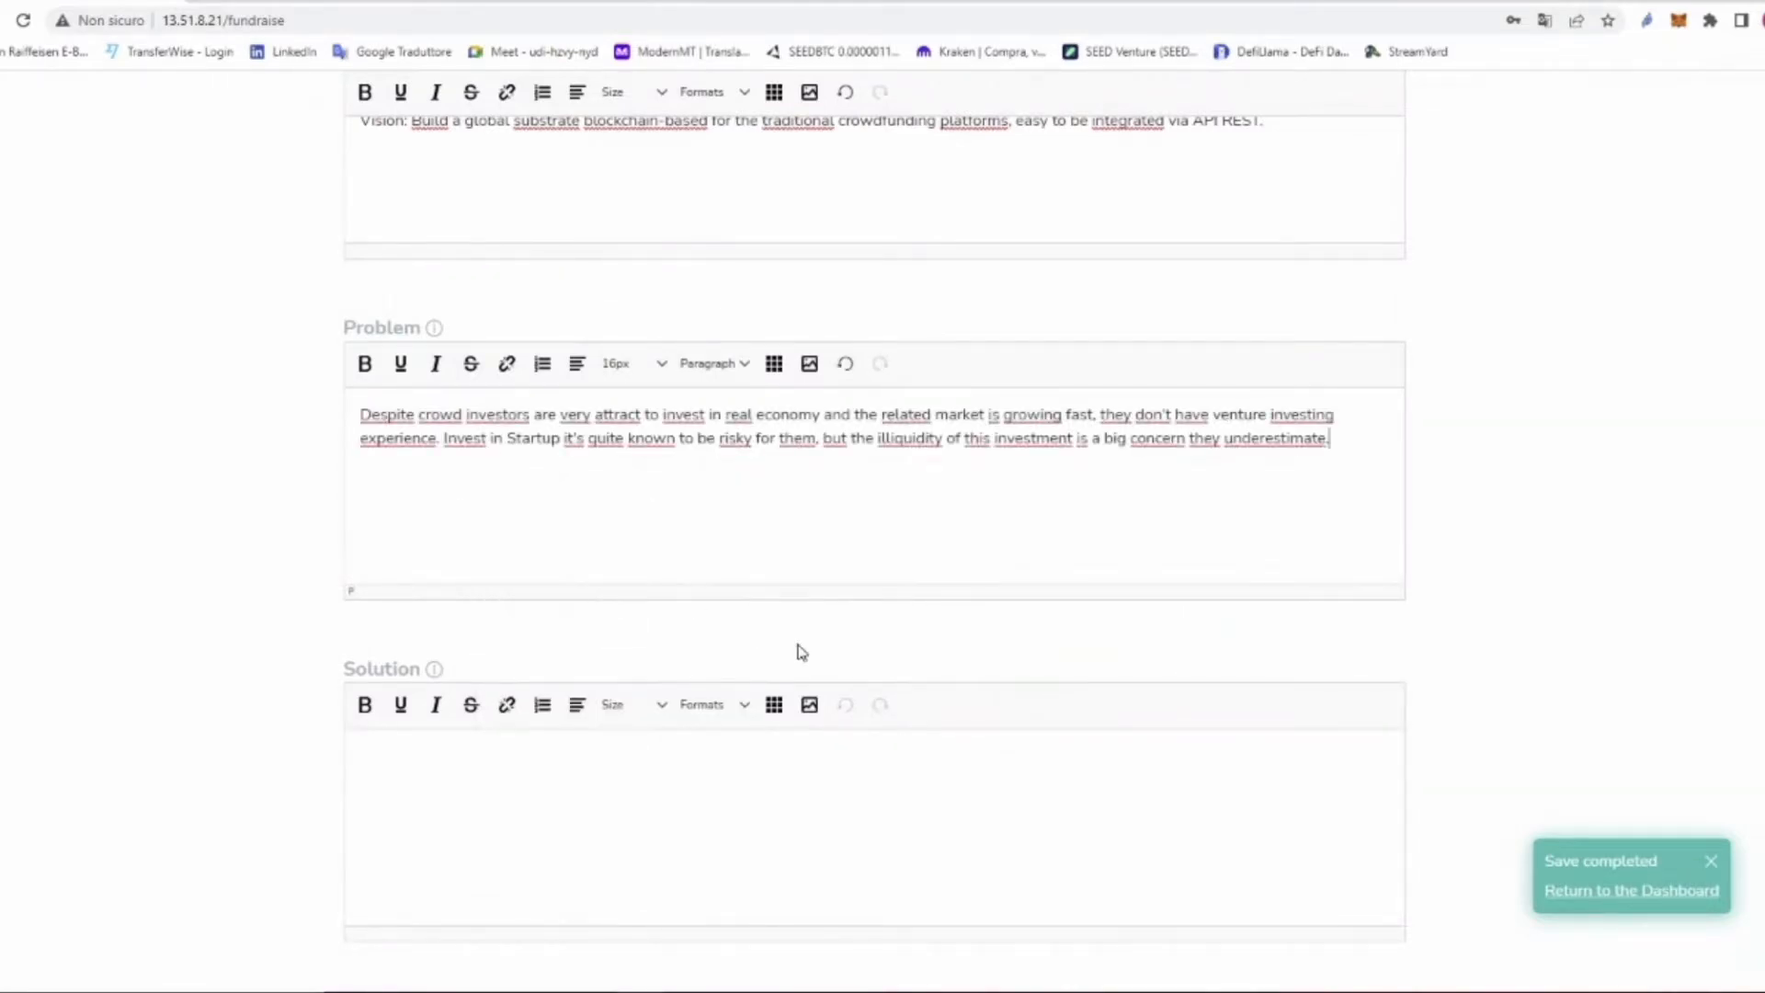
# Step: Paste the Solution paragraph as plain text and start an image insert on a new line
pyautogui.click(689, 775)
pyautogui.rightClick(459, 786)
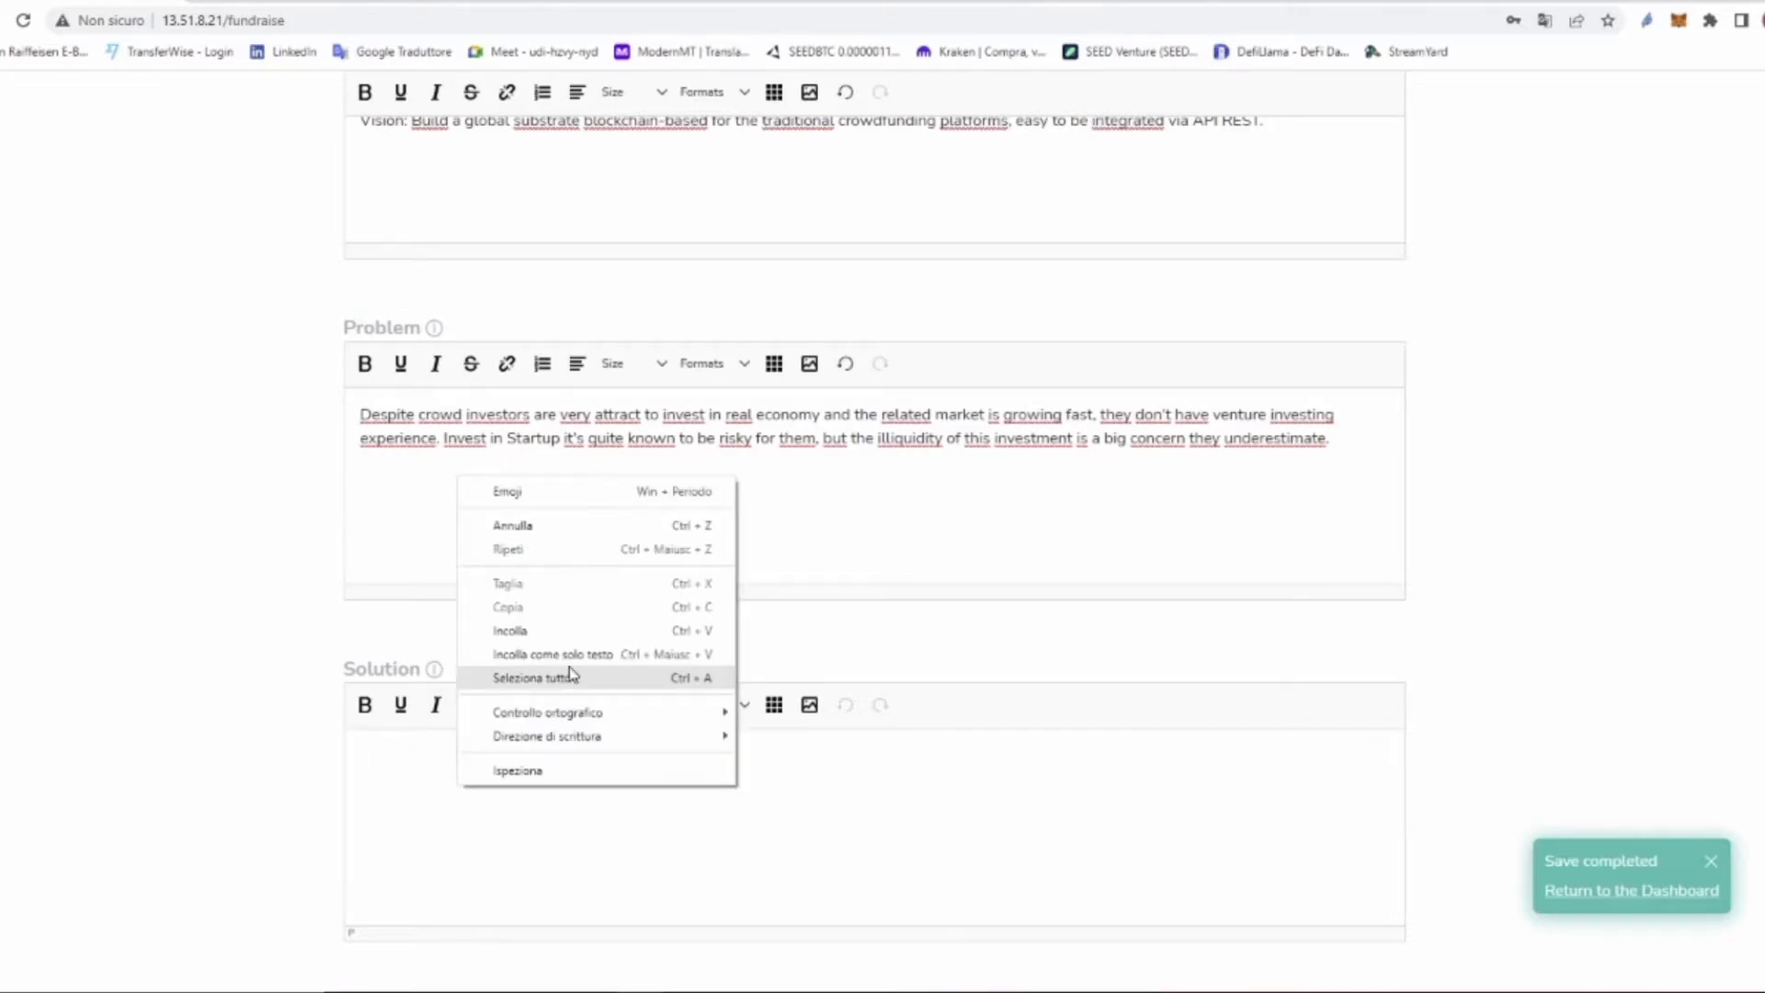
pyautogui.click(534, 677)
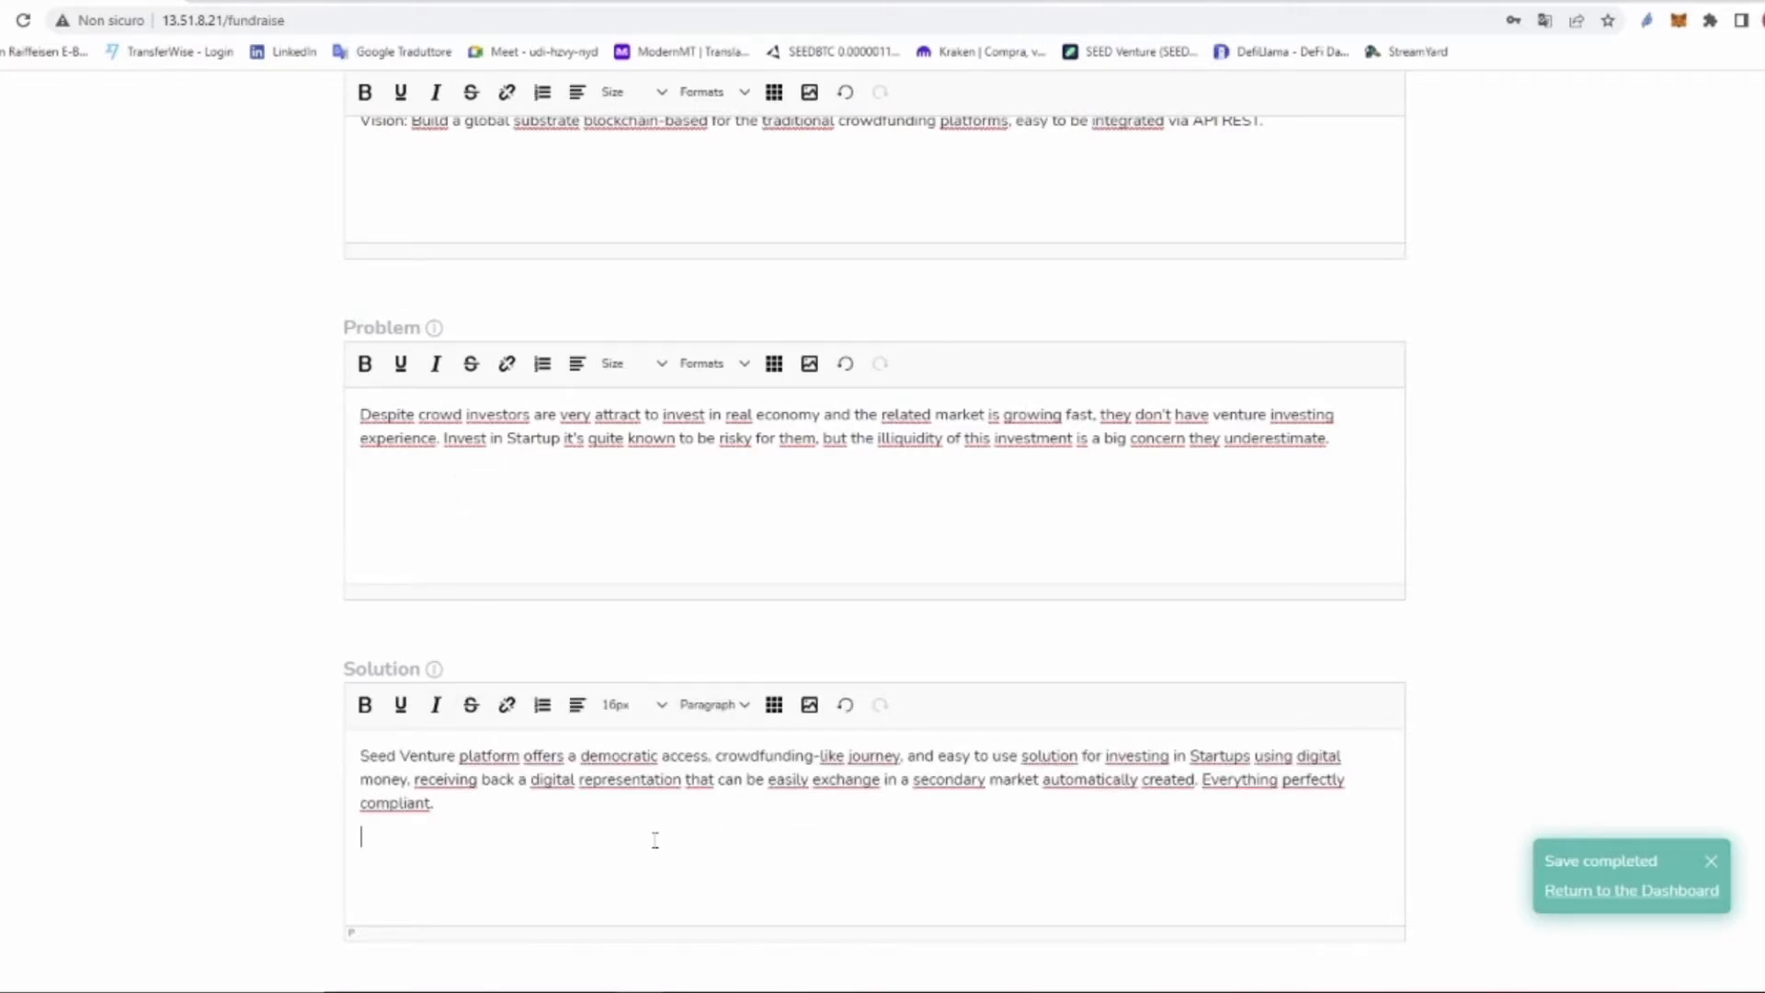
pyautogui.scroll(-1, 736, 814)
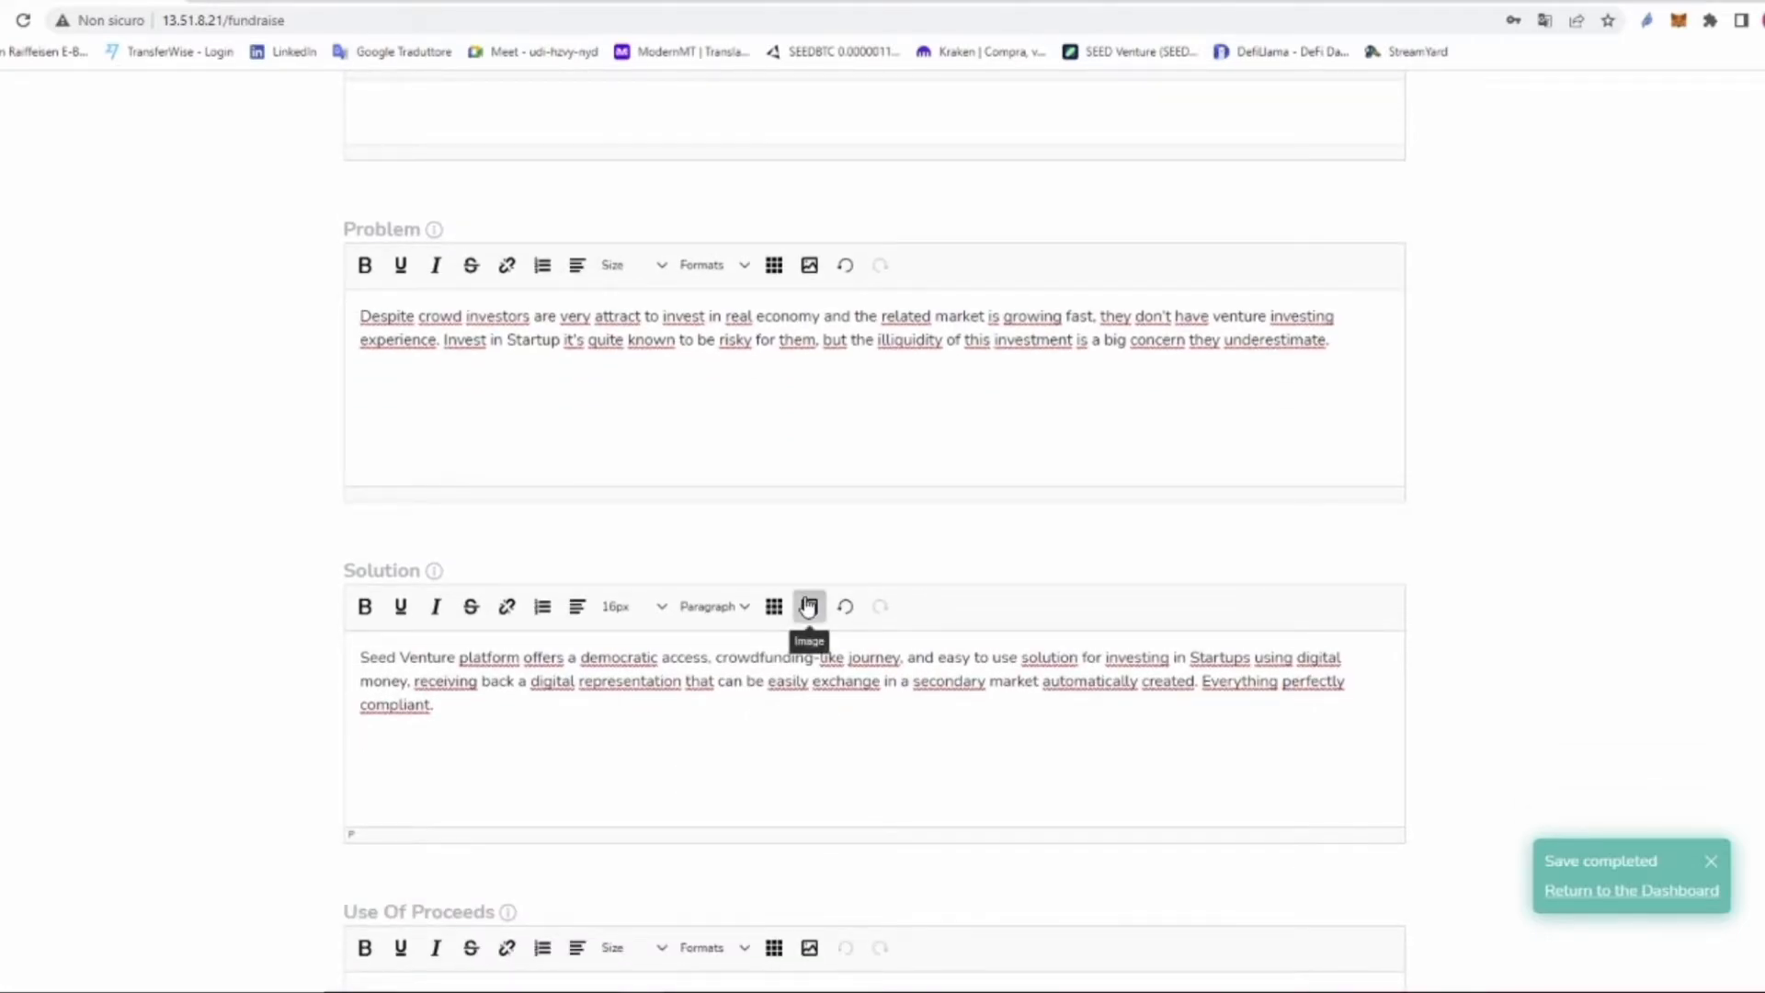
pyautogui.click(808, 606)
pyautogui.click(1064, 531)
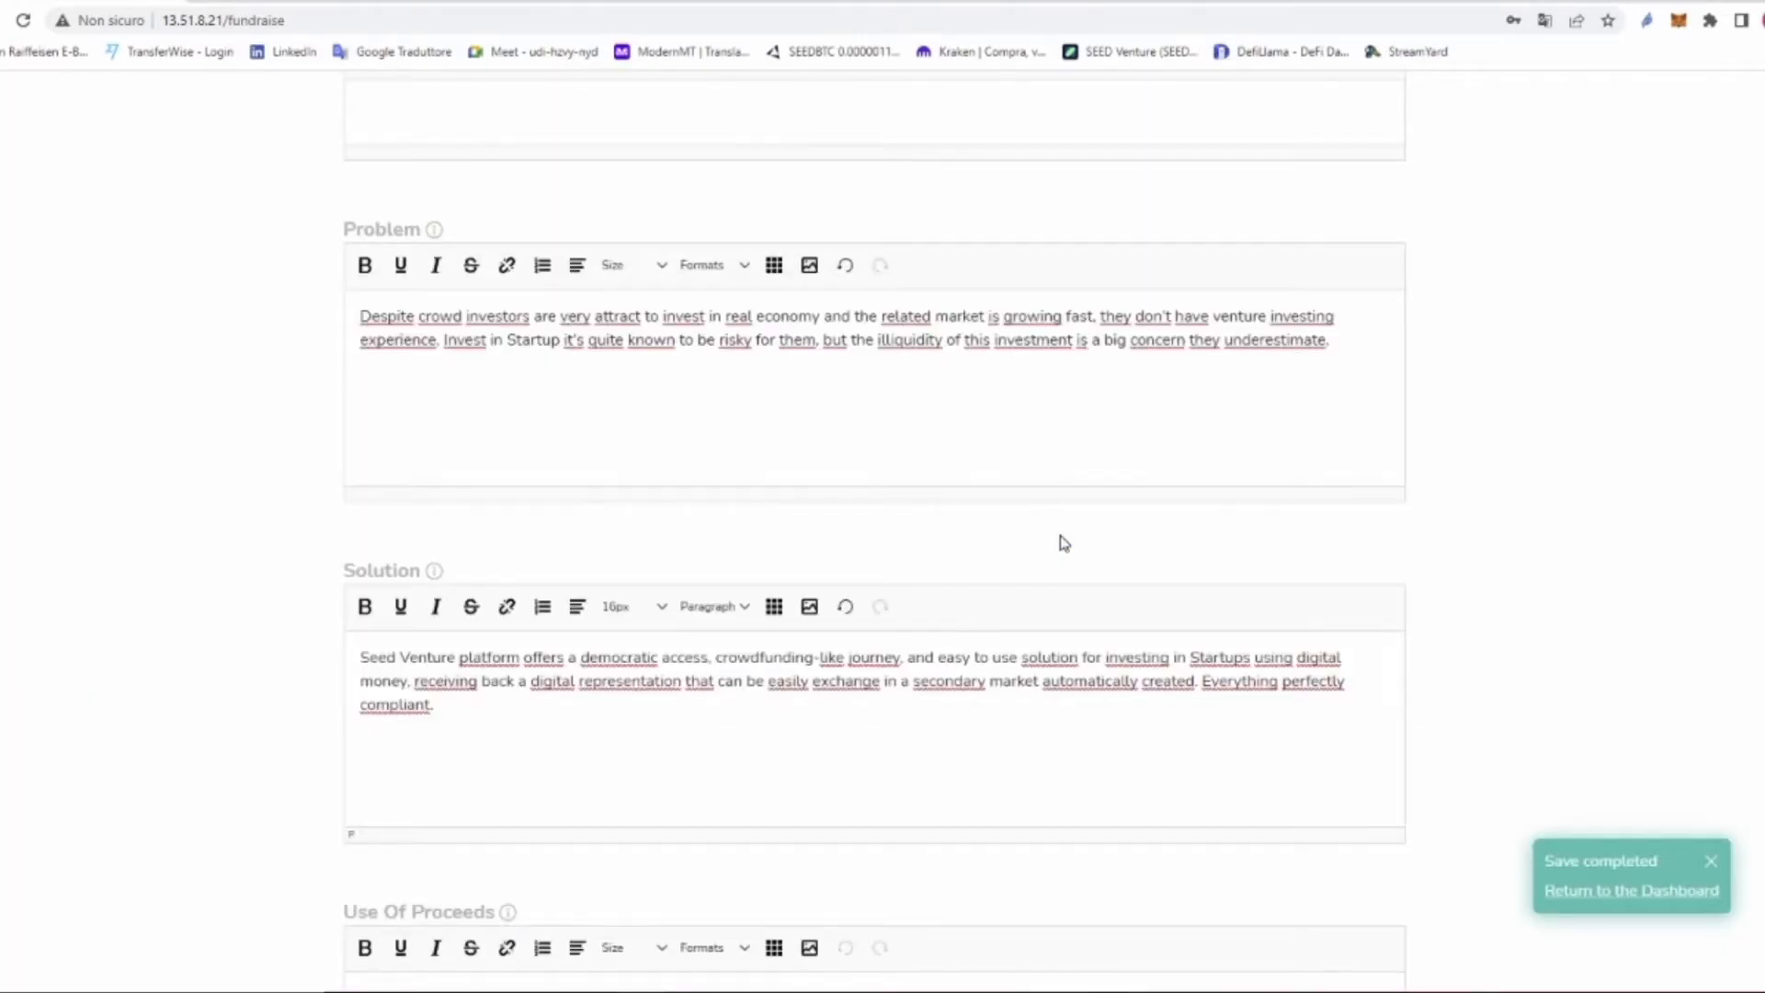
# Step: Insert the Infografica SEED.png flowchart into Solution and enlarge the editor to show it
pyautogui.click(809, 607)
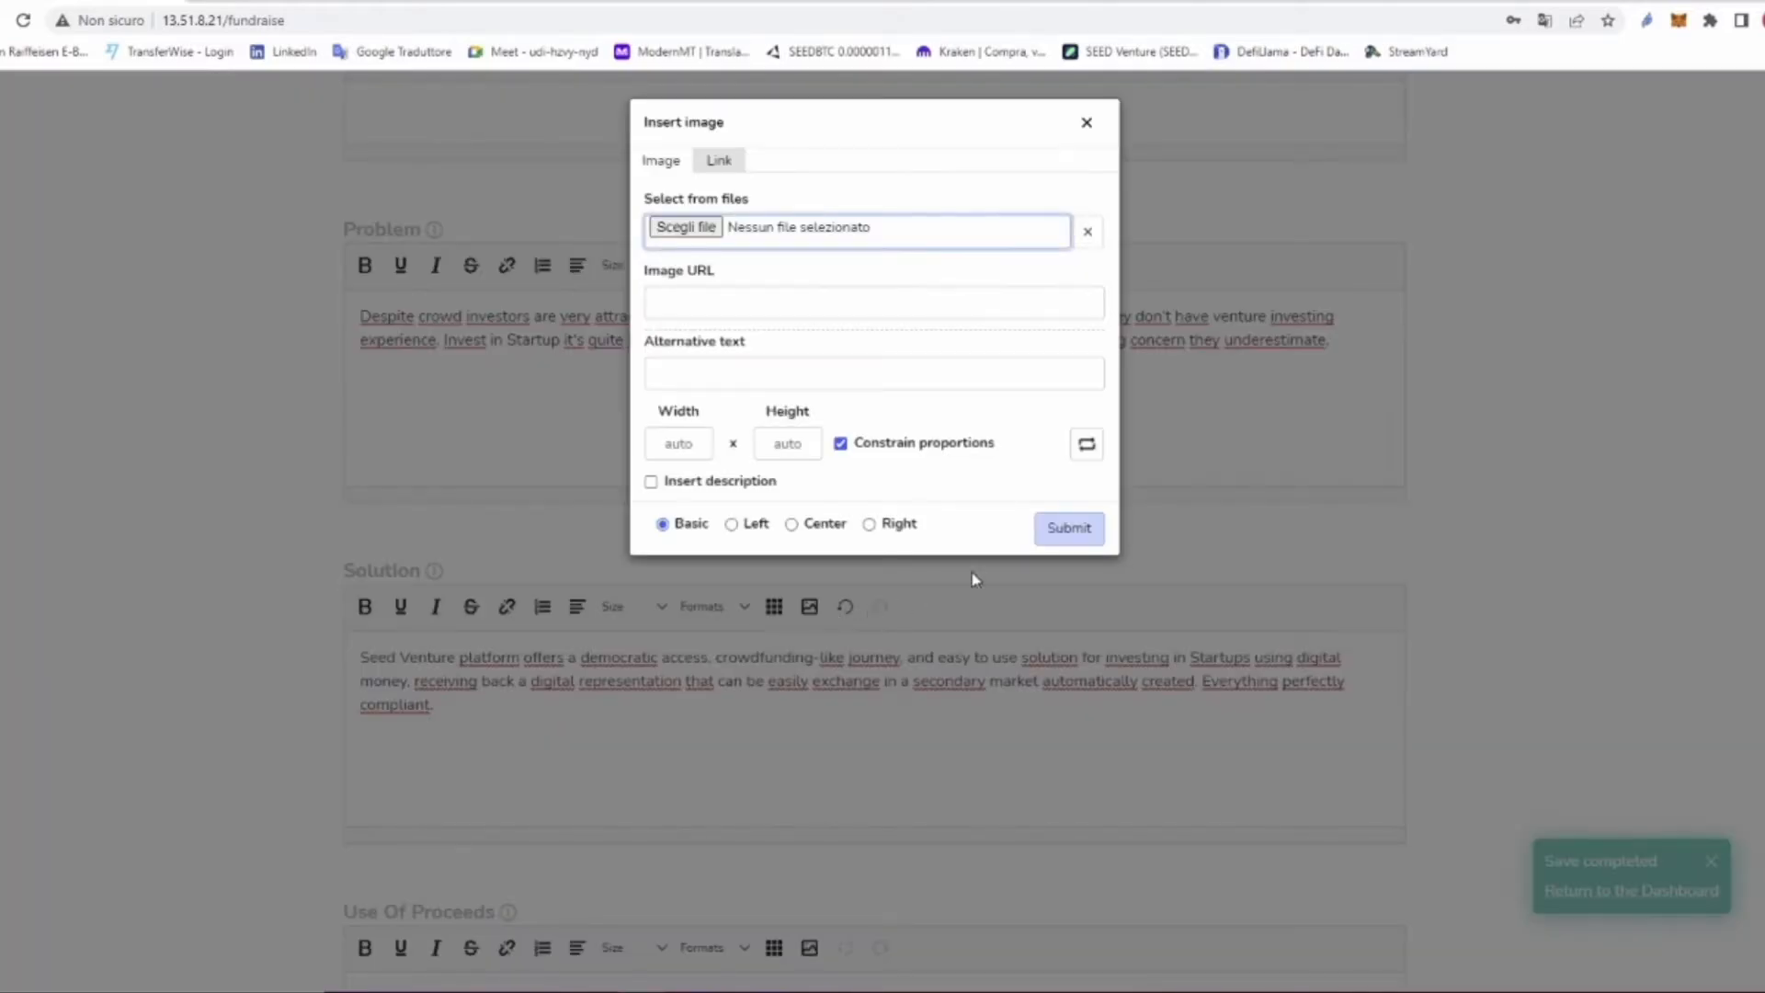
pyautogui.click(687, 227)
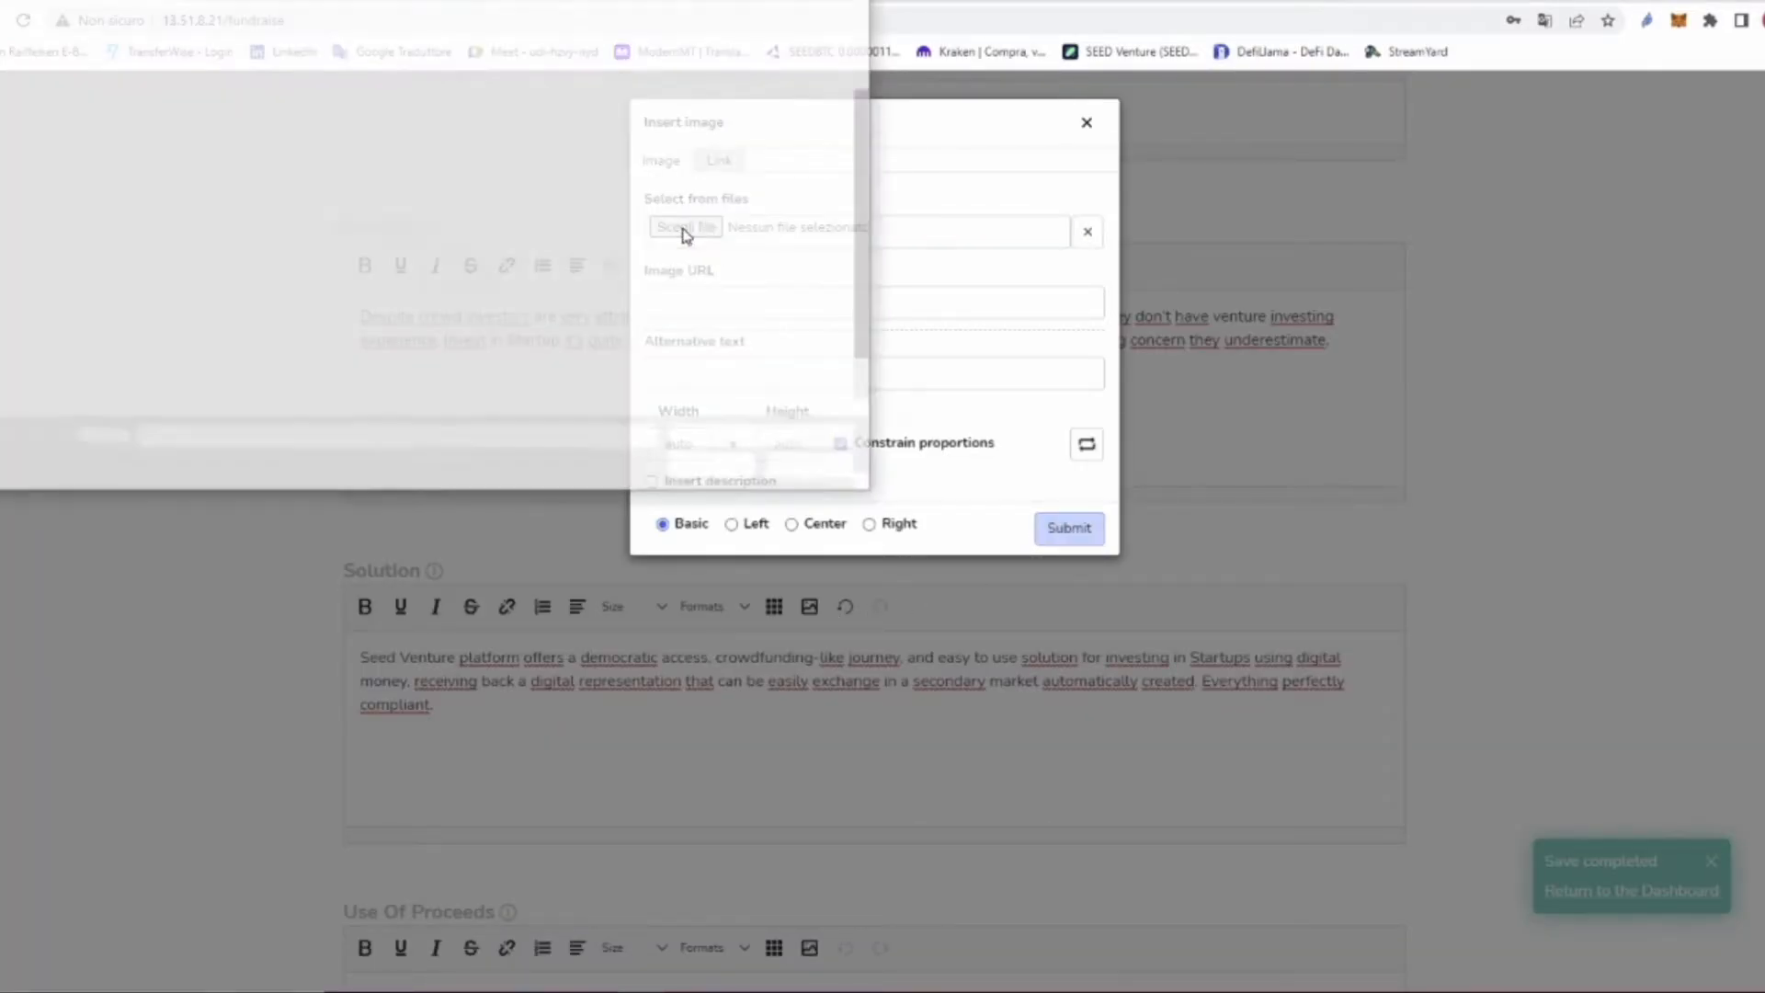
pyautogui.click(274, 267)
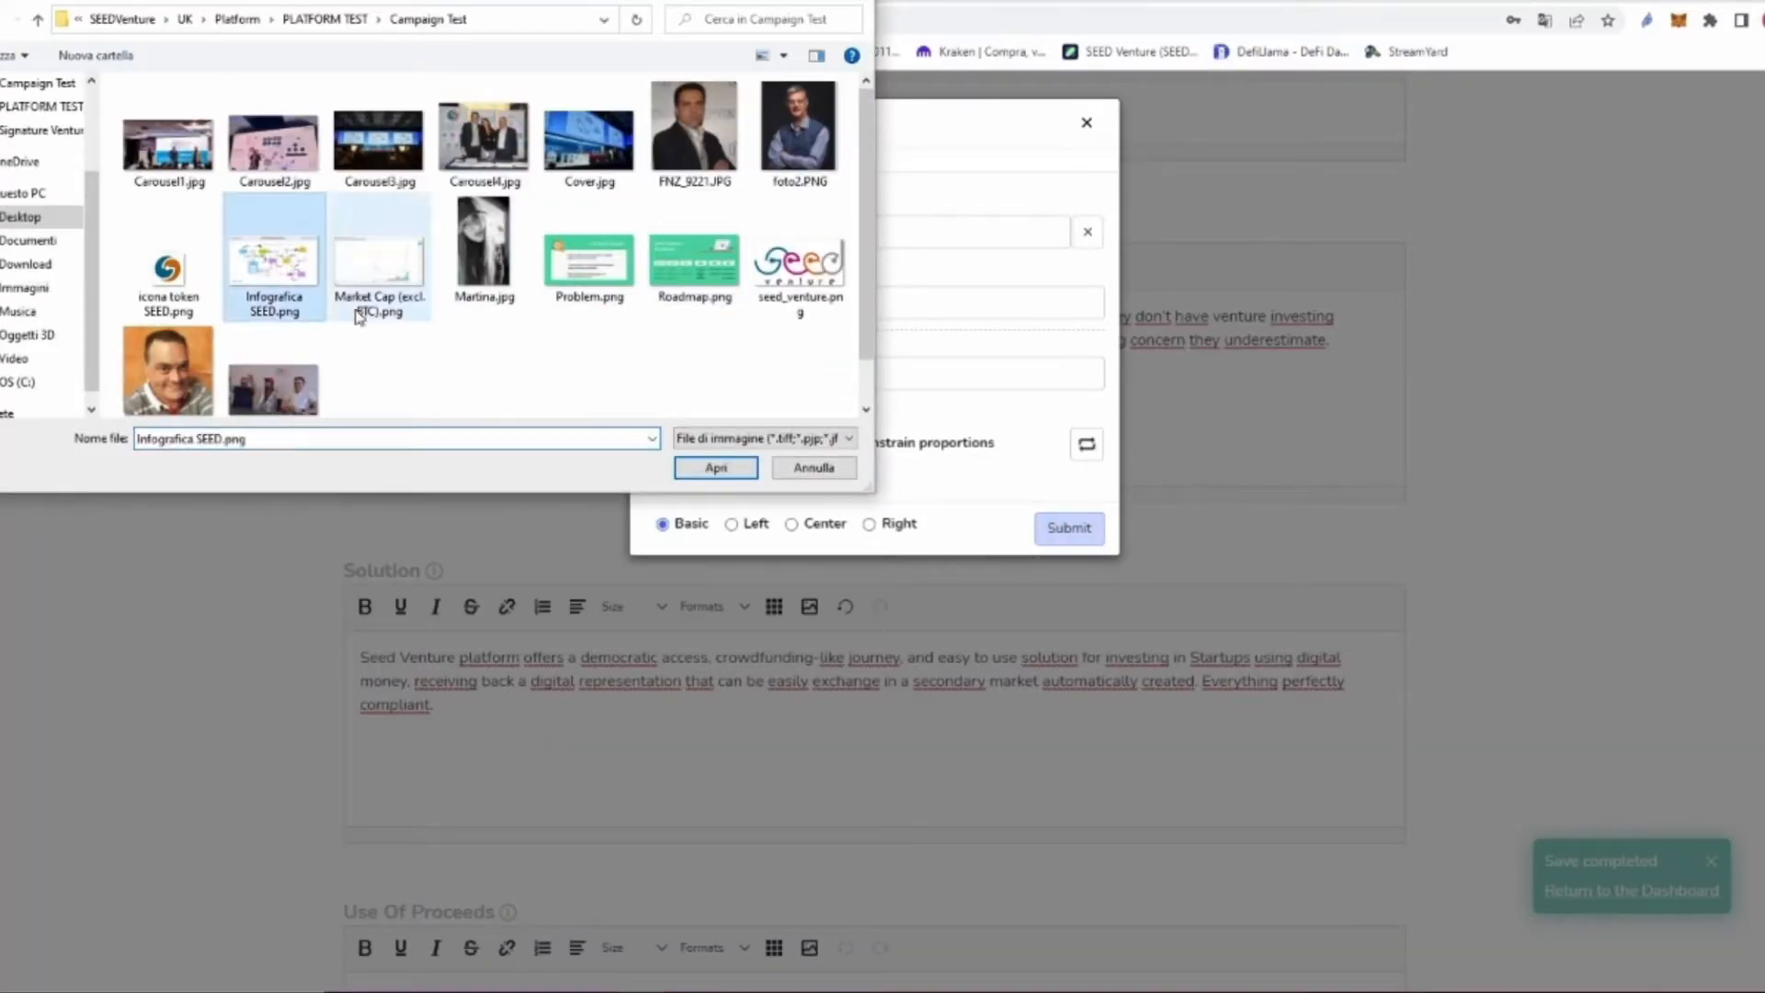
pyautogui.click(716, 467)
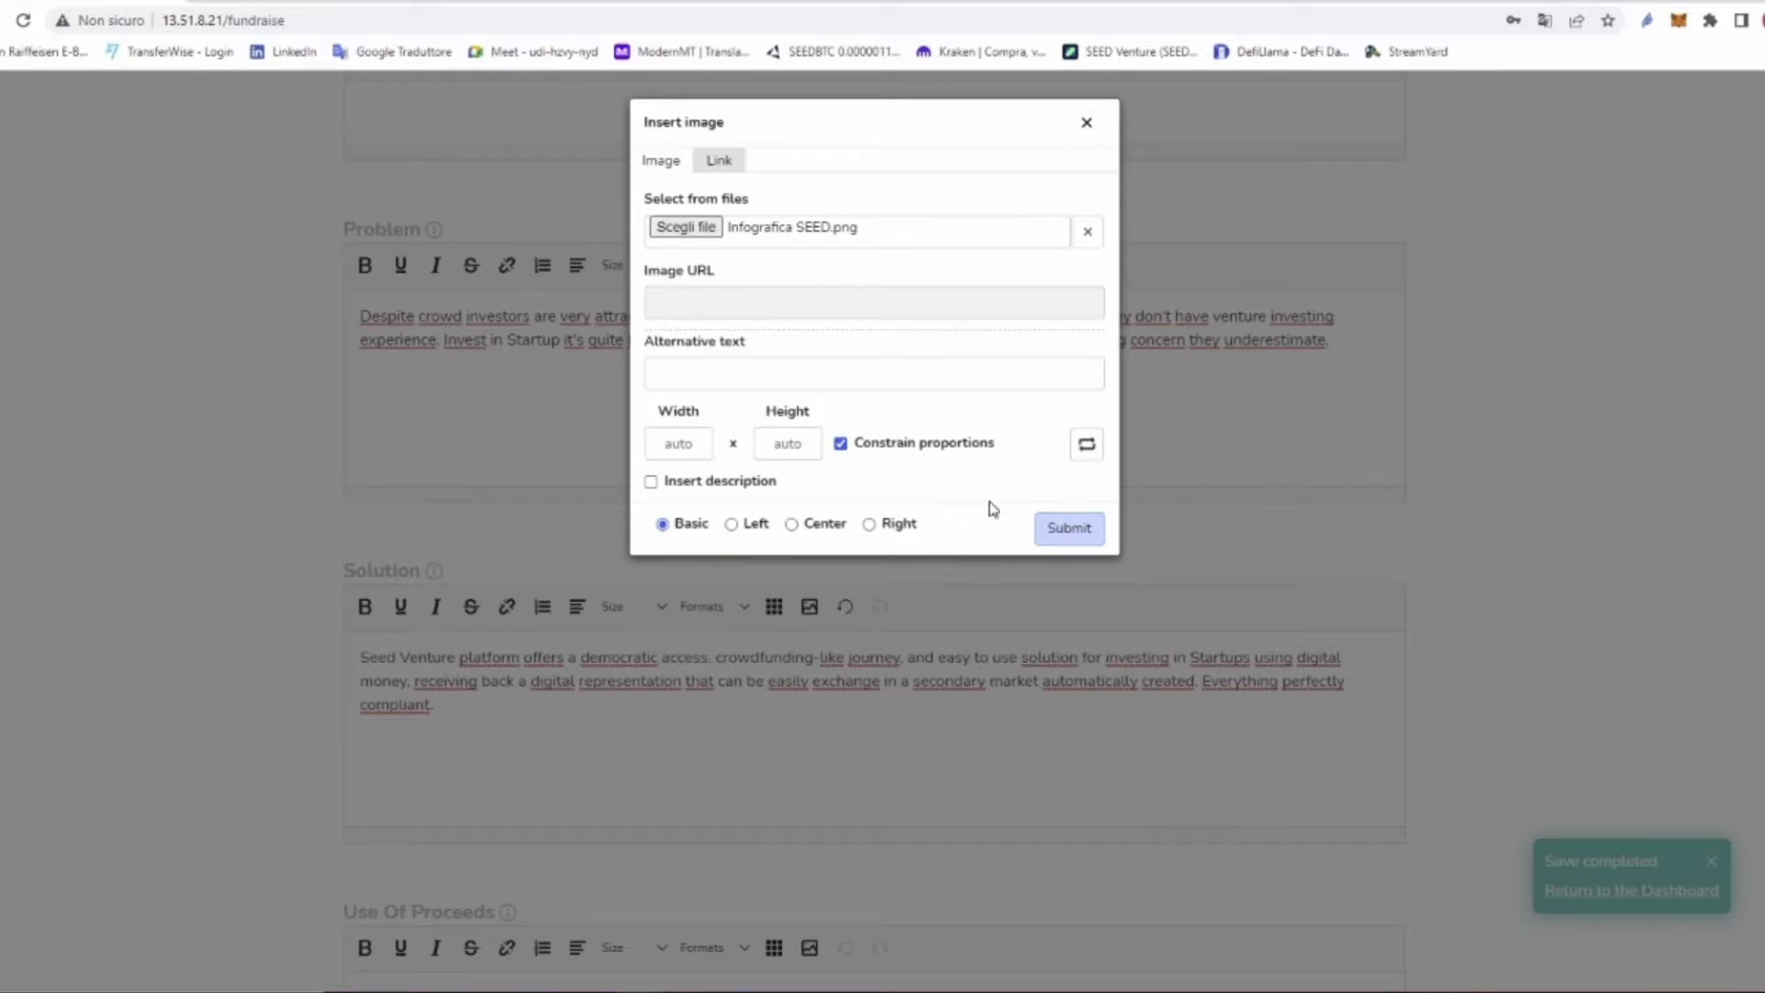
pyautogui.click(1066, 530)
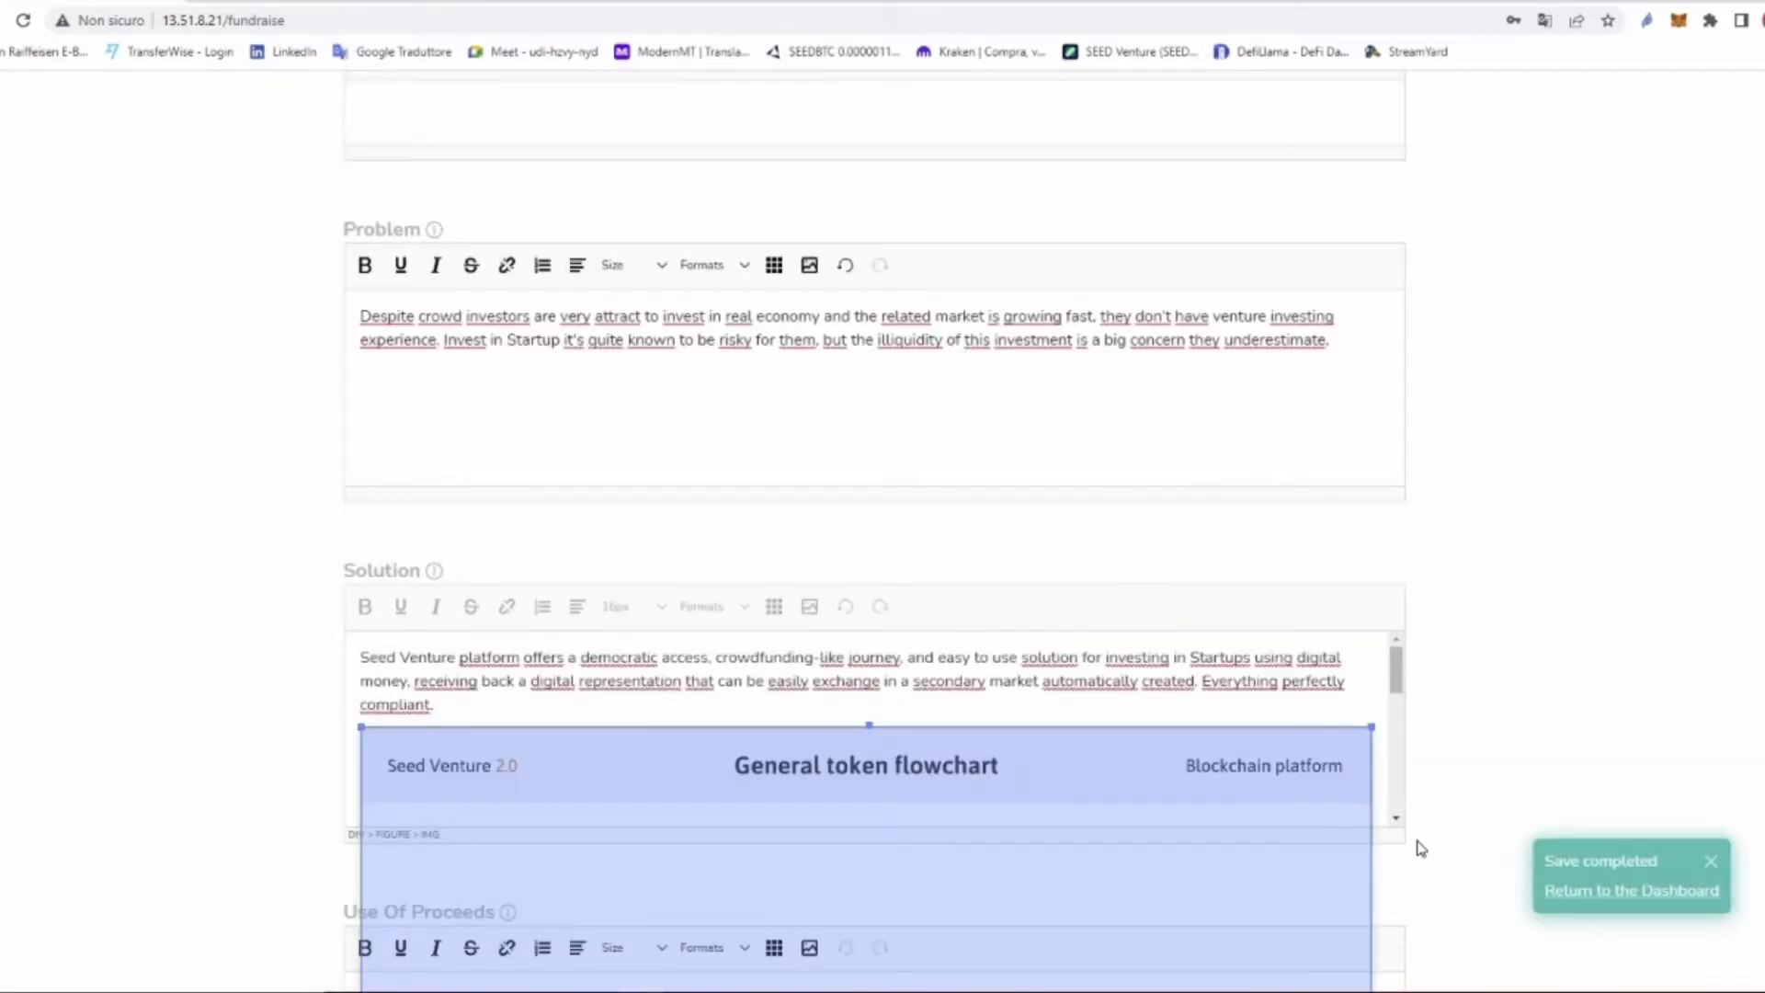
pyautogui.scroll(-4, 1419, 843)
pyautogui.moveTo(1379, 497); pyautogui.dragTo(1423, 937)
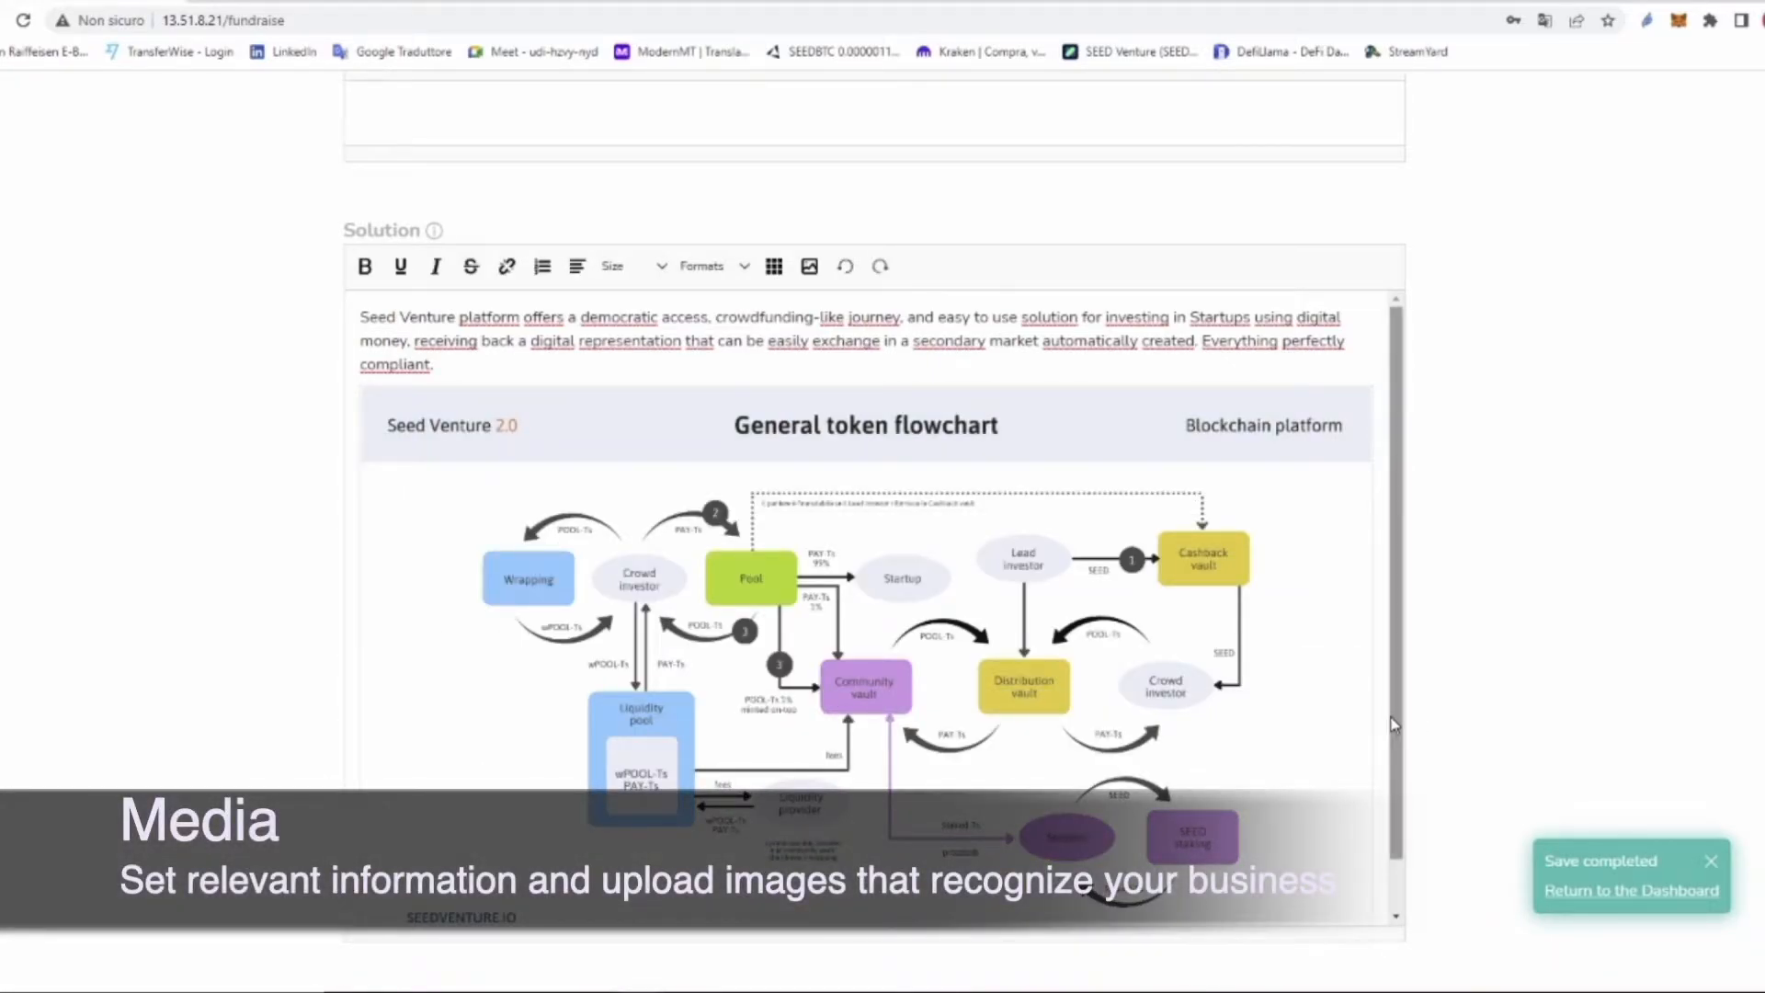
pyautogui.scroll(-1, 674, 617)
# Step: Resize the flowchart image to 75% and center it
pyautogui.click(674, 616)
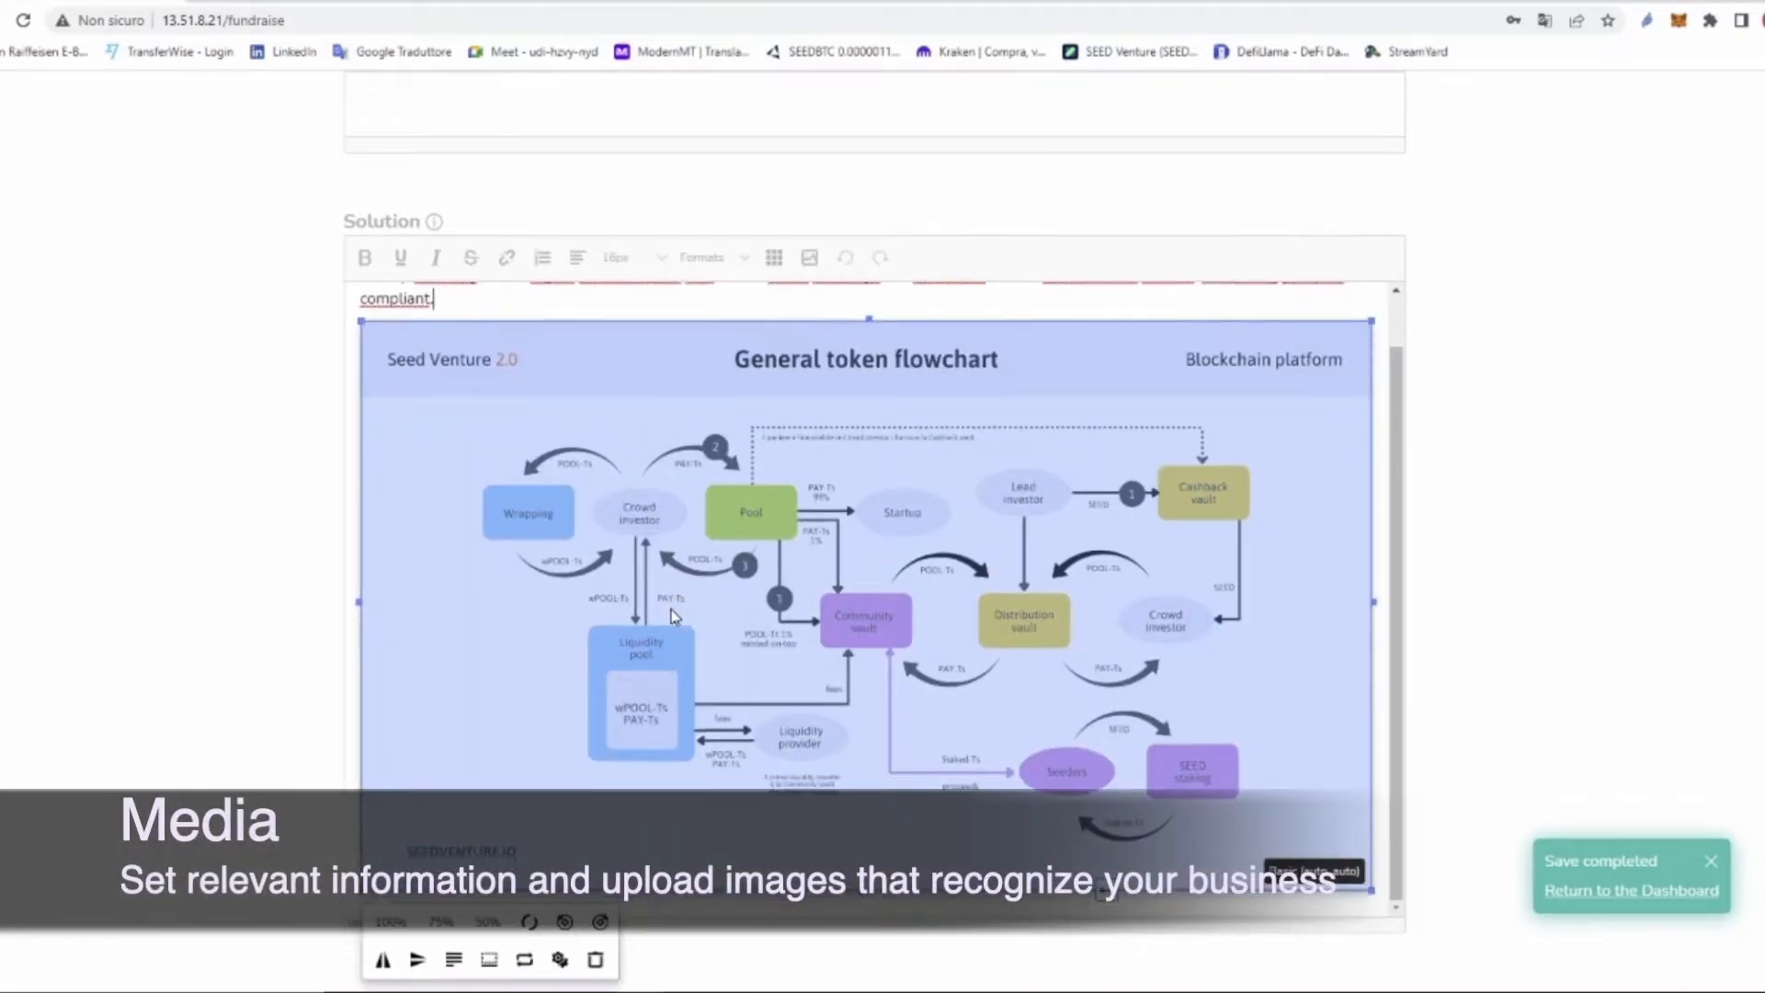
pyautogui.scroll(-3, 674, 614)
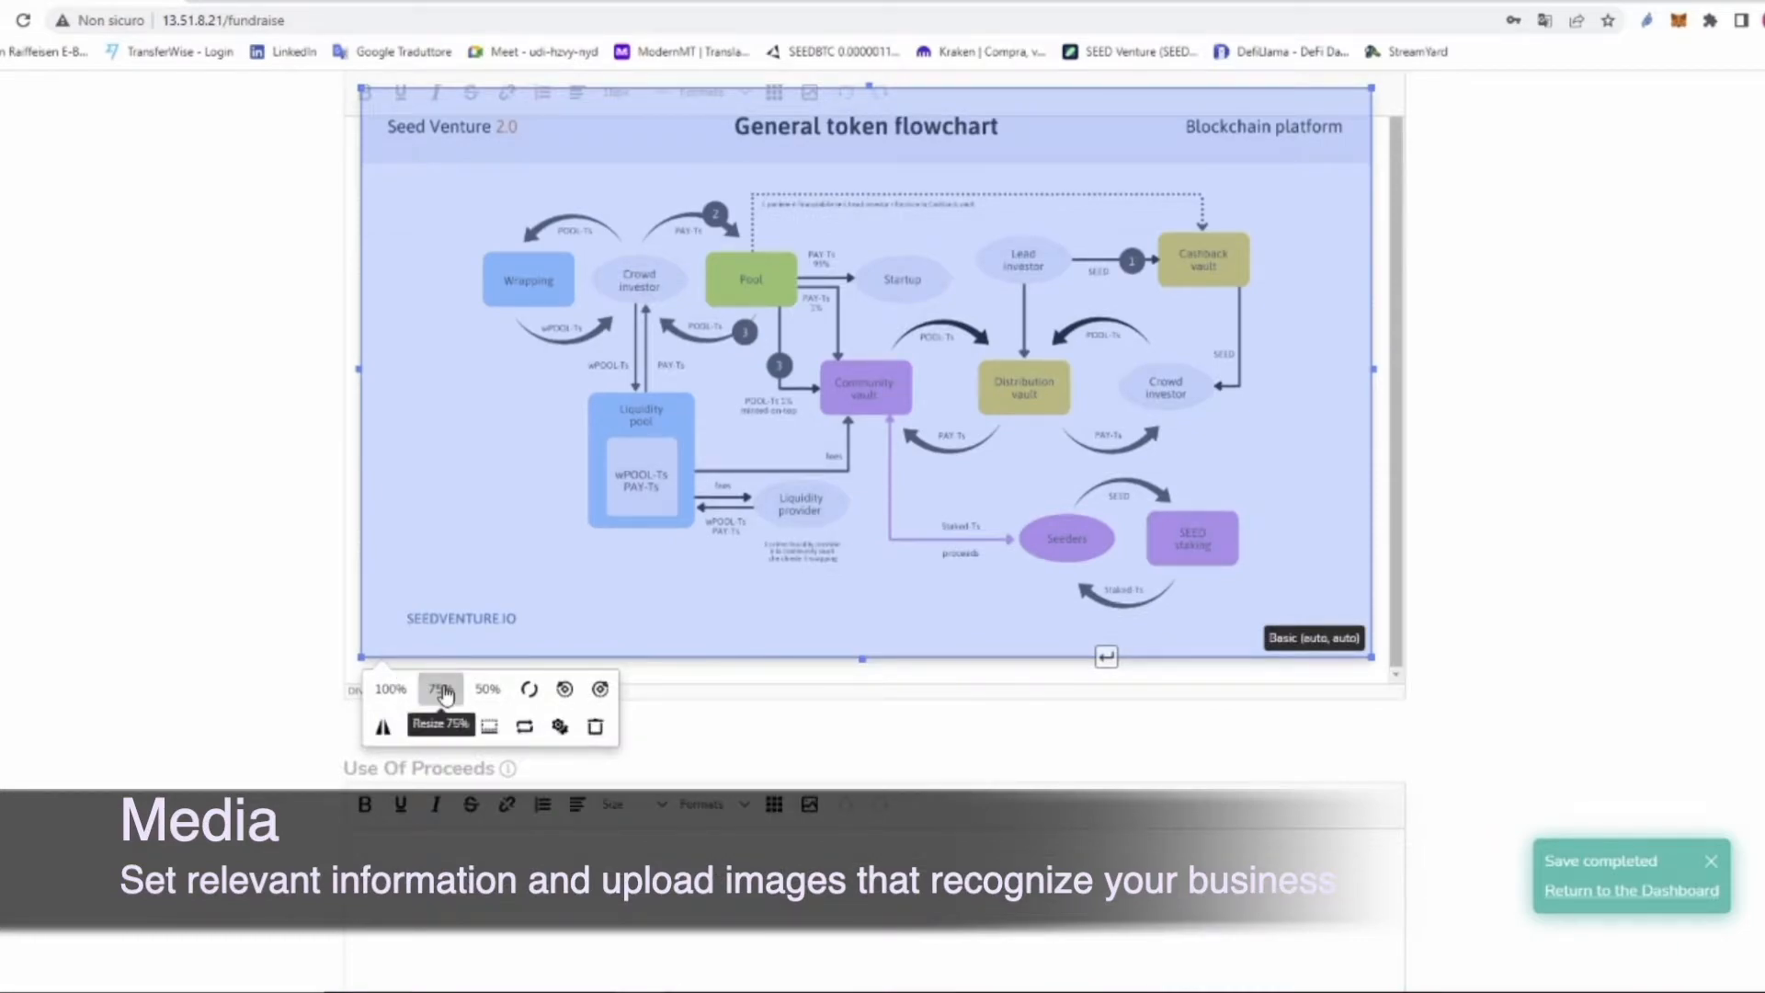
pyautogui.click(432, 689)
pyautogui.click(453, 593)
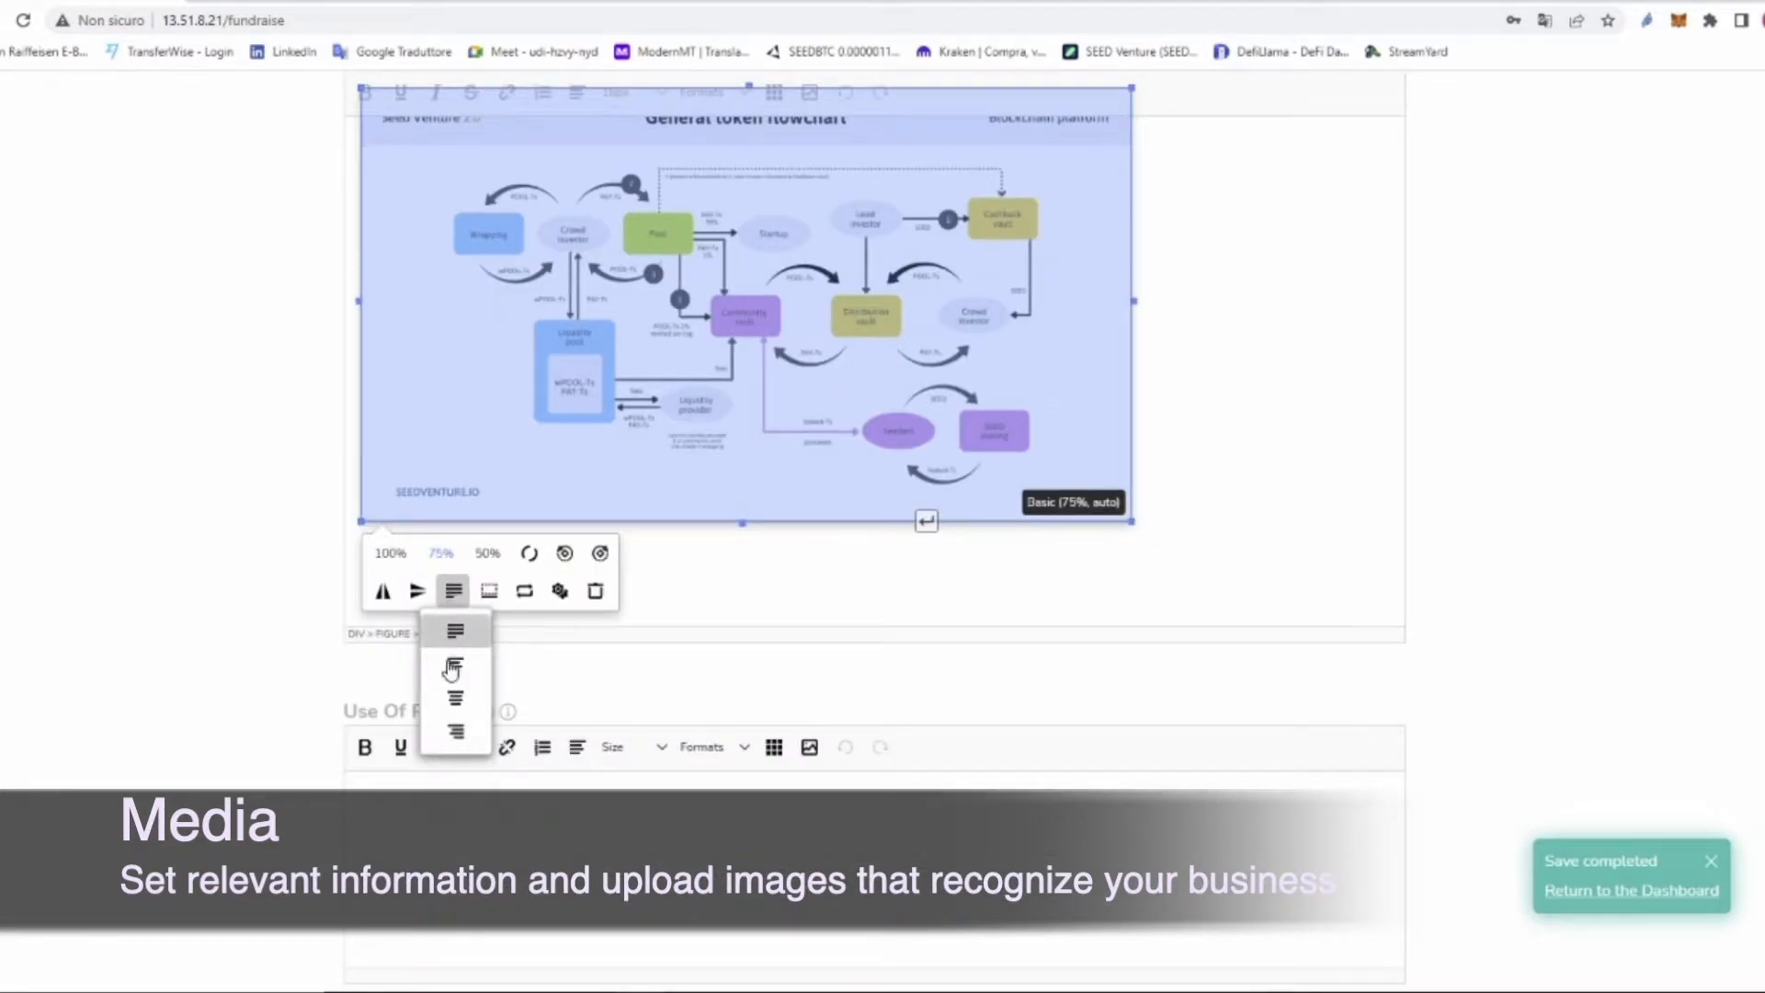
pyautogui.click(451, 696)
pyautogui.scroll(3, 1478, 533)
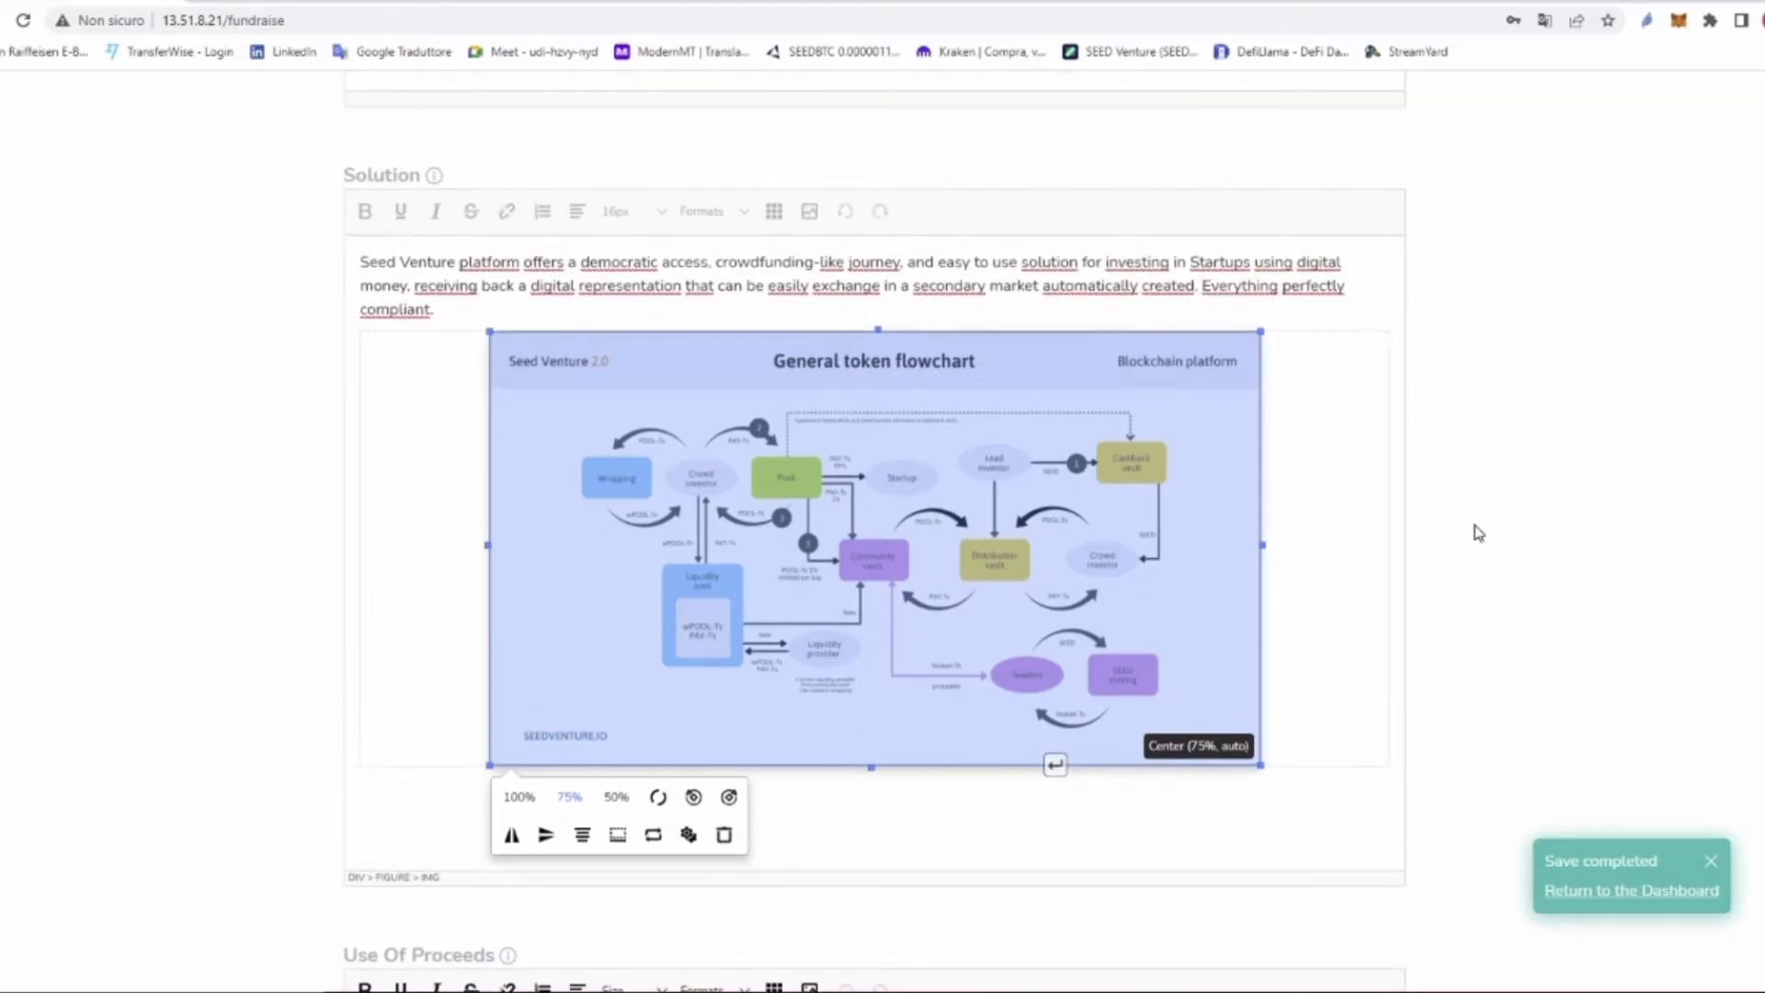
pyautogui.scroll(-4, 1478, 533)
pyautogui.scroll(-2, 1478, 534)
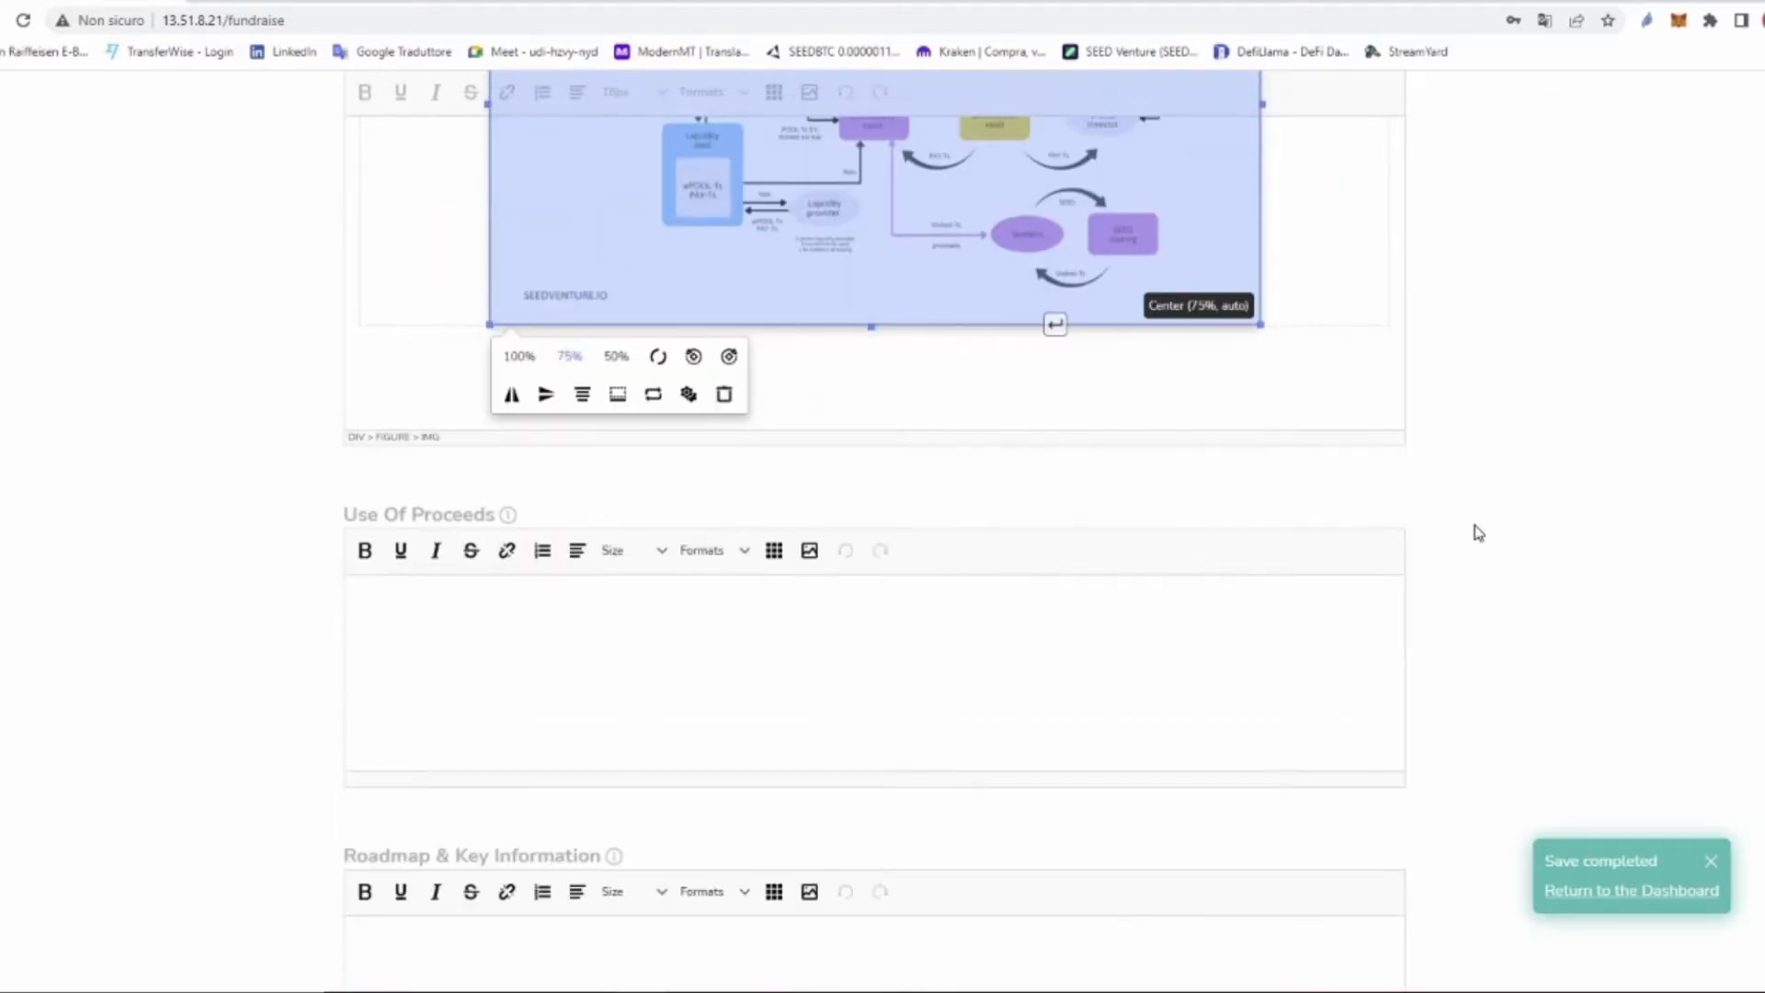
# Step: Paste the four budget allocation lines into Use Of Proceeds as plain text
pyautogui.rightClick(419, 604)
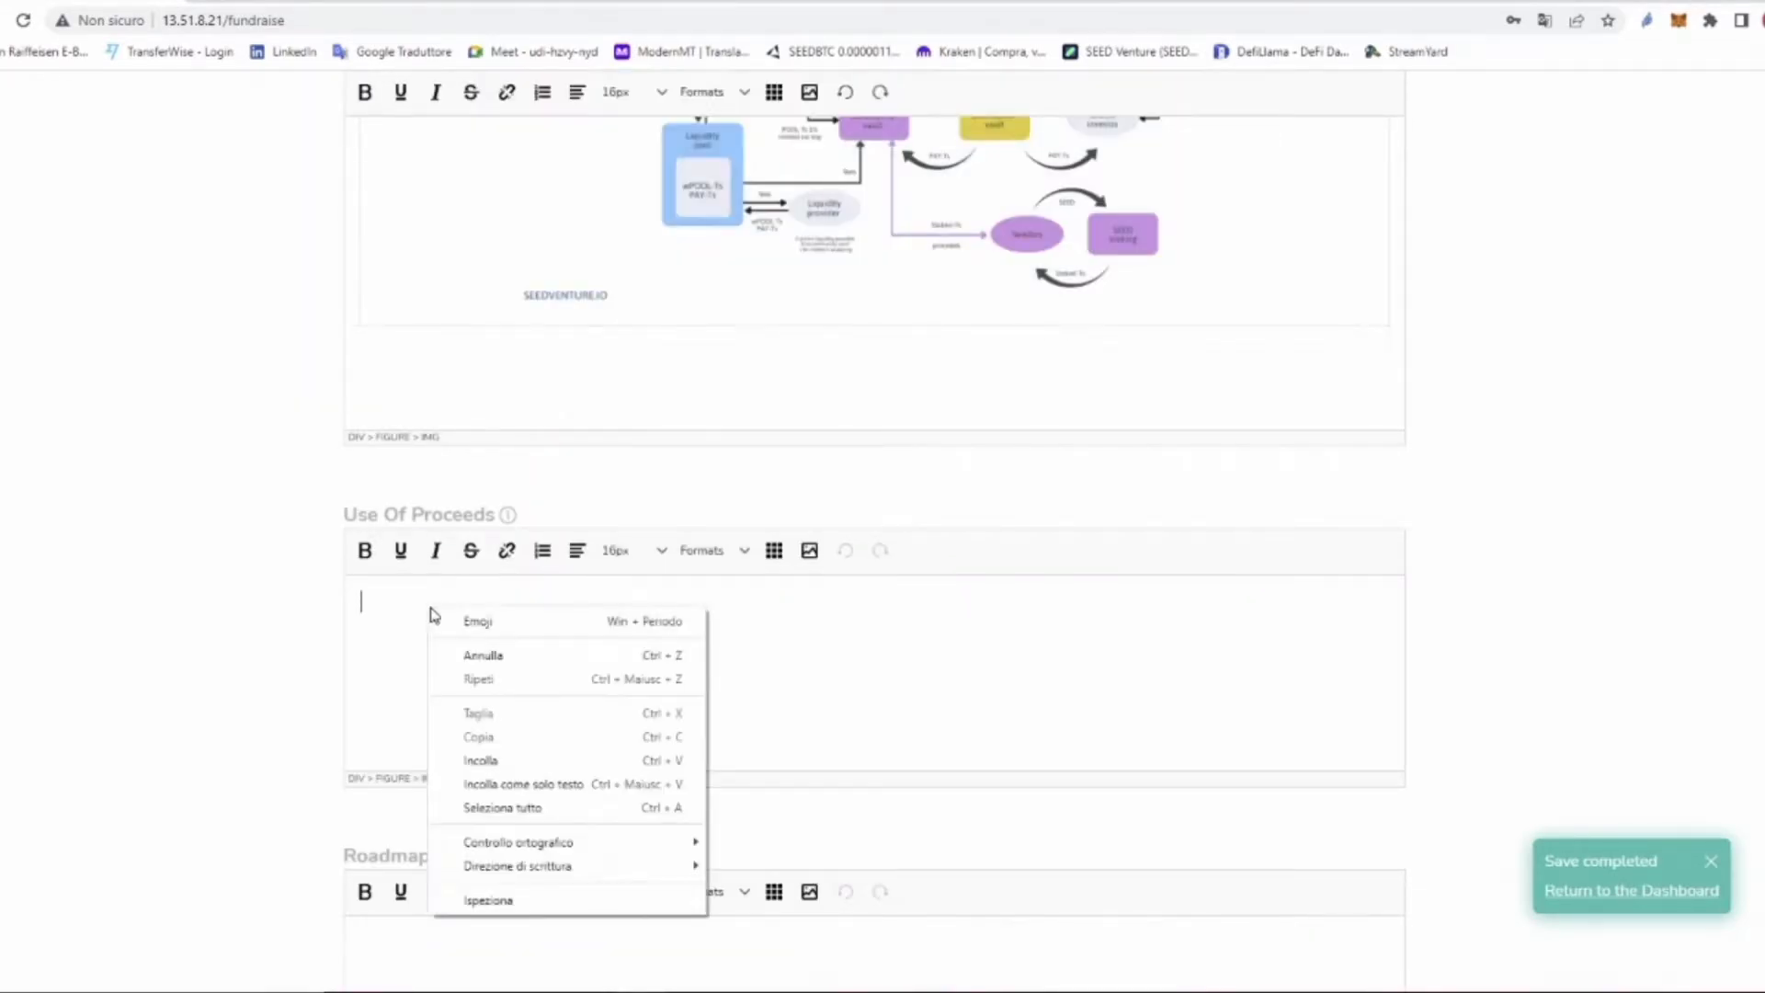
pyautogui.click(548, 788)
pyautogui.scroll(-2, 680, 678)
# Step: Paste the Business Model text into Roadmap & Key Information as plain text
pyautogui.click(680, 744)
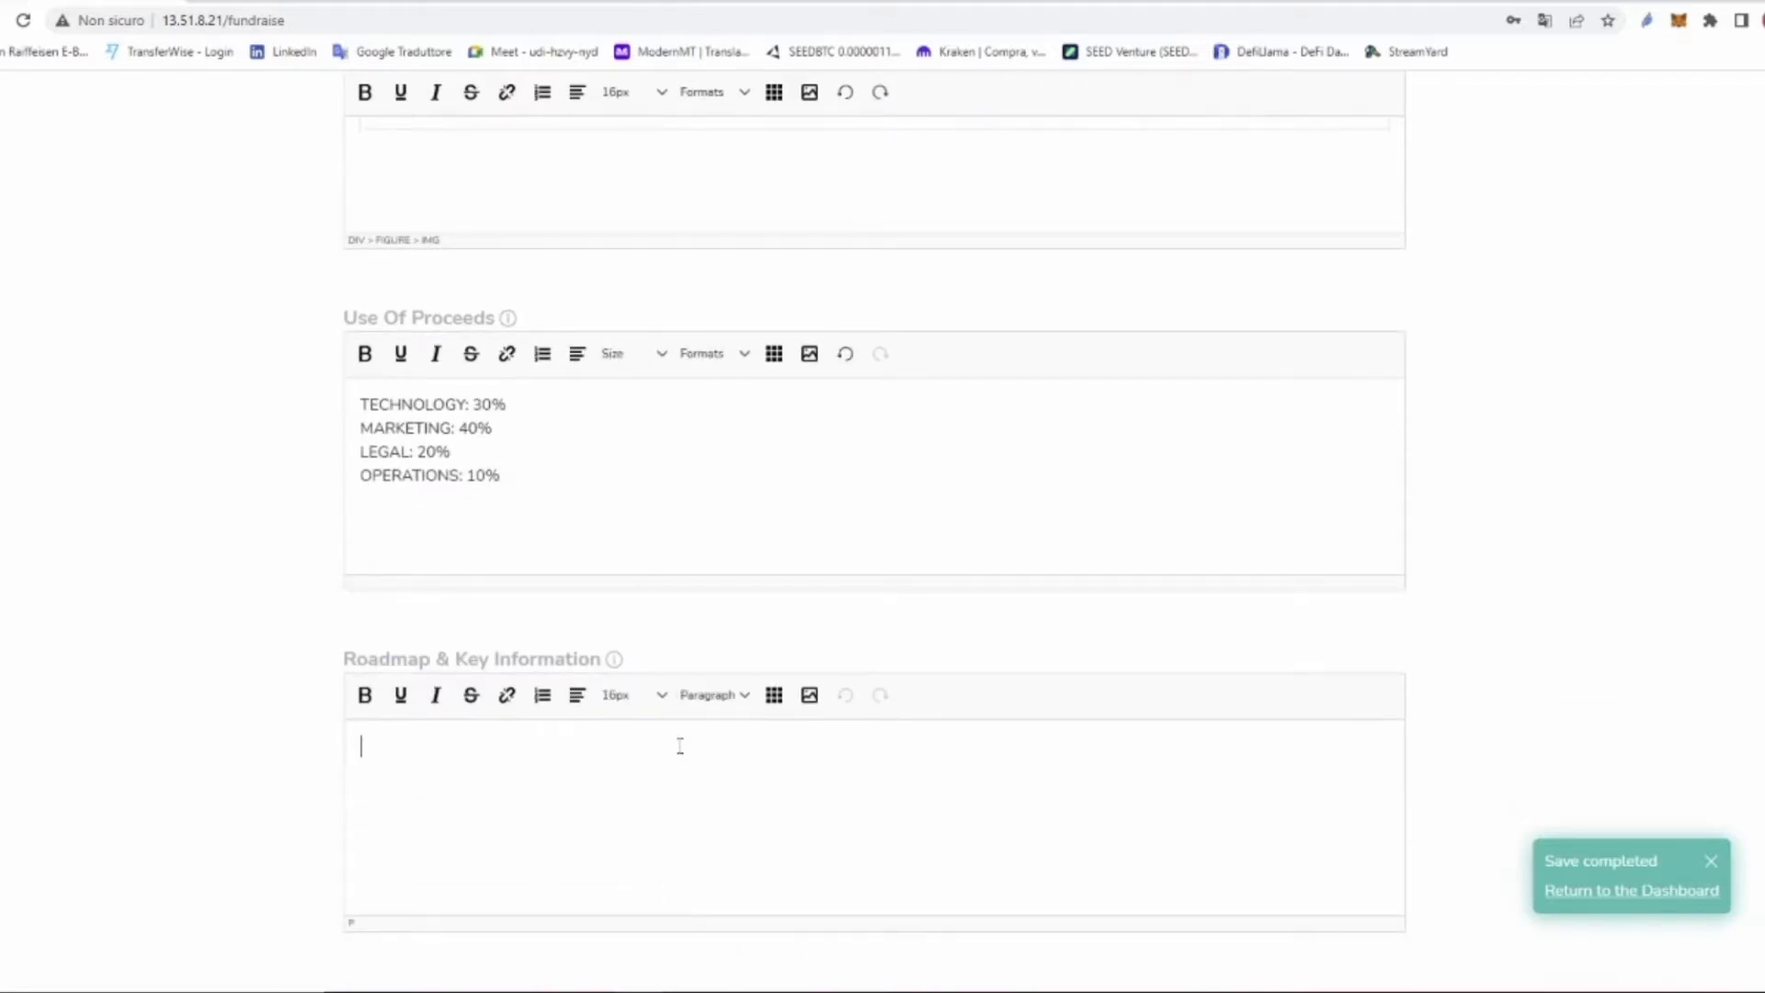
pyautogui.rightClick(508, 794)
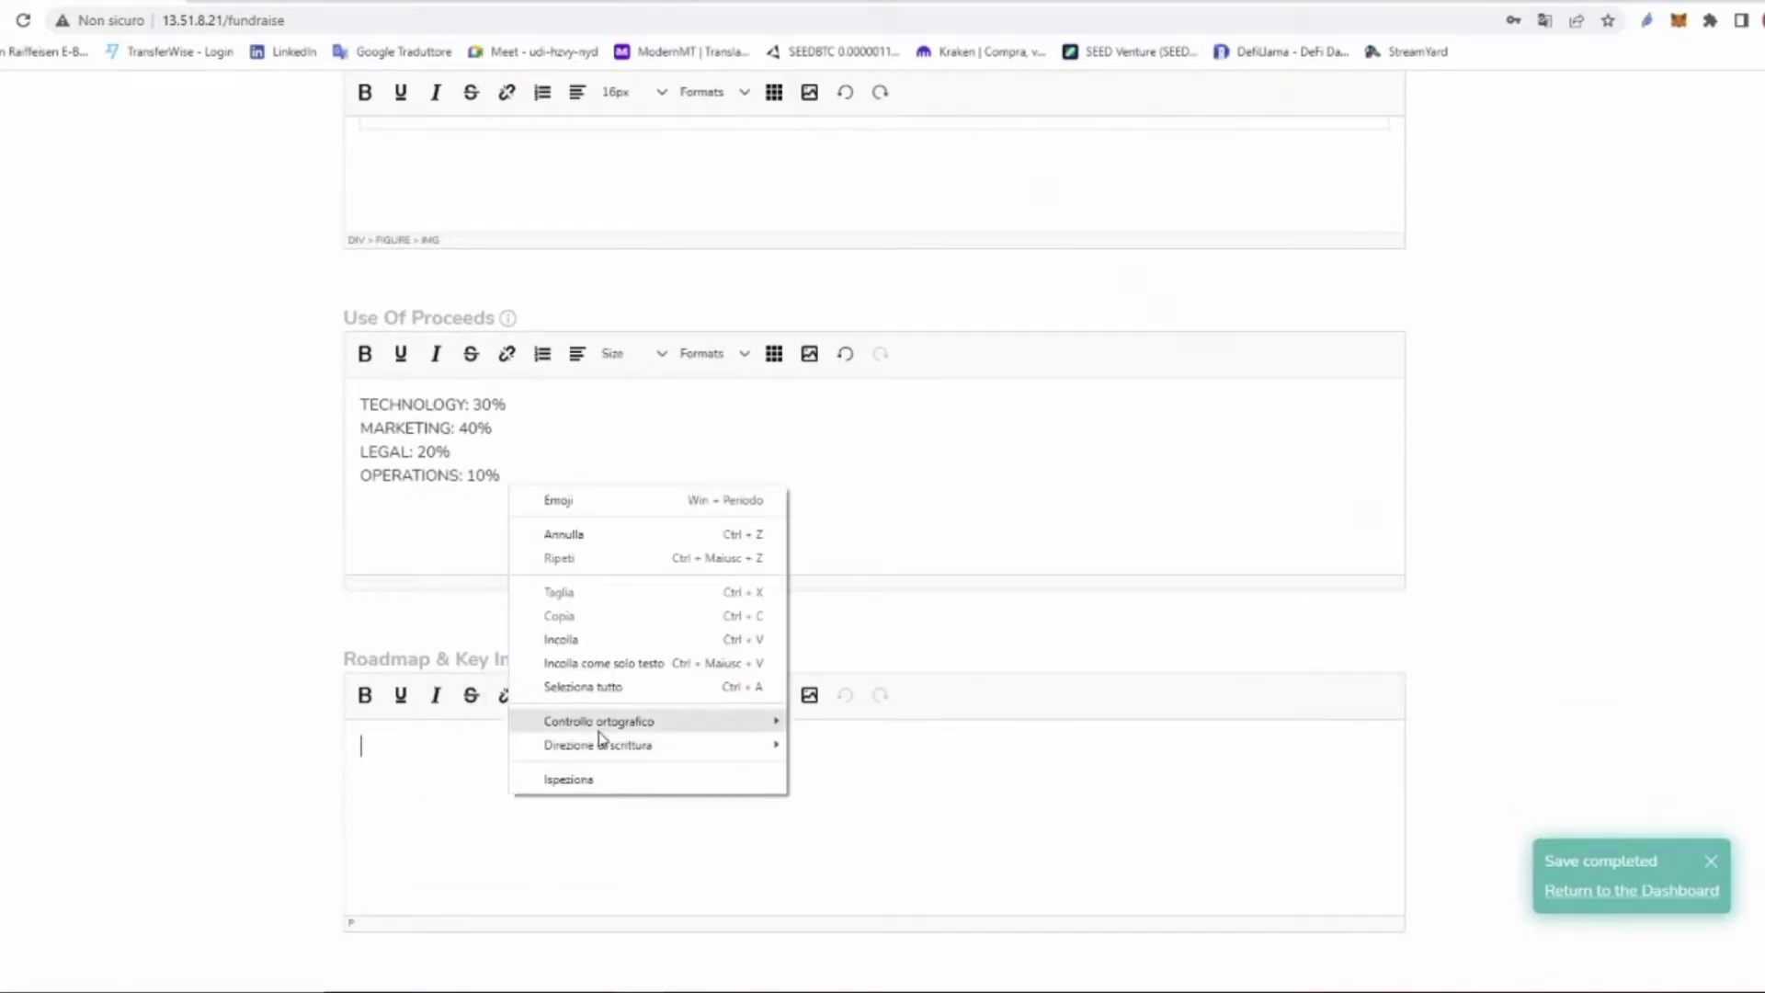
pyautogui.click(631, 685)
pyautogui.scroll(-4, 916, 565)
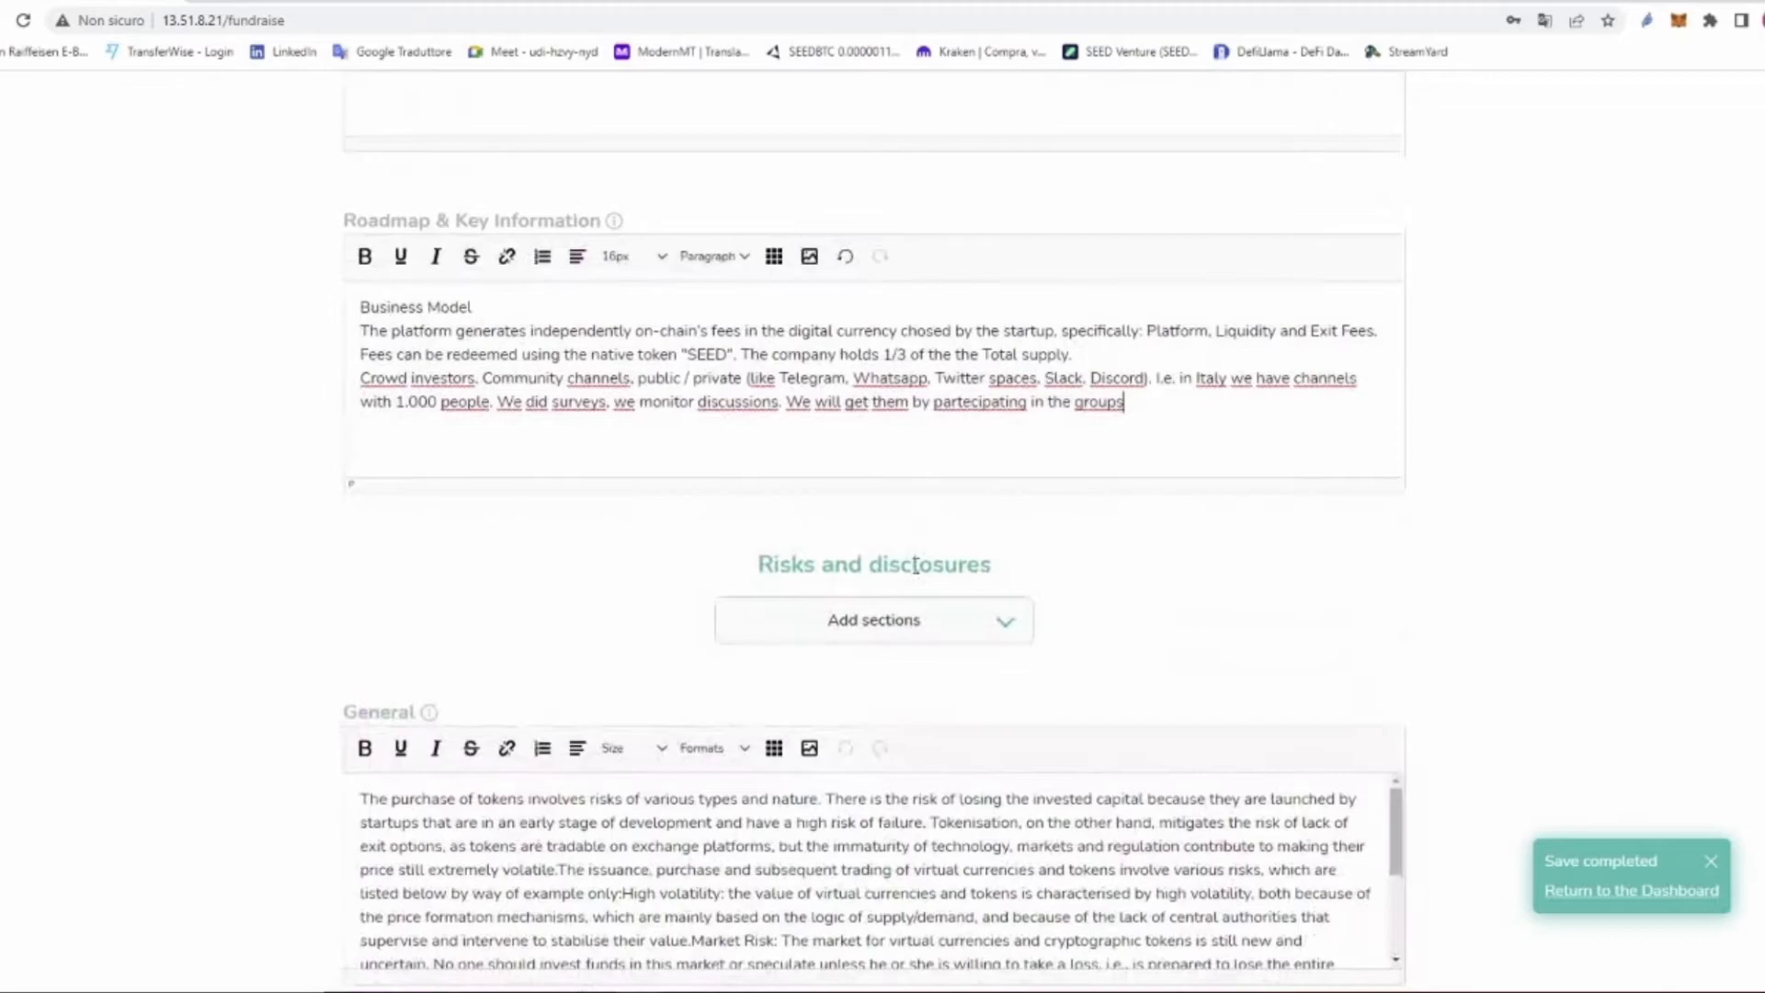
pyautogui.scroll(-2, 916, 570)
pyautogui.scroll(-1, 915, 574)
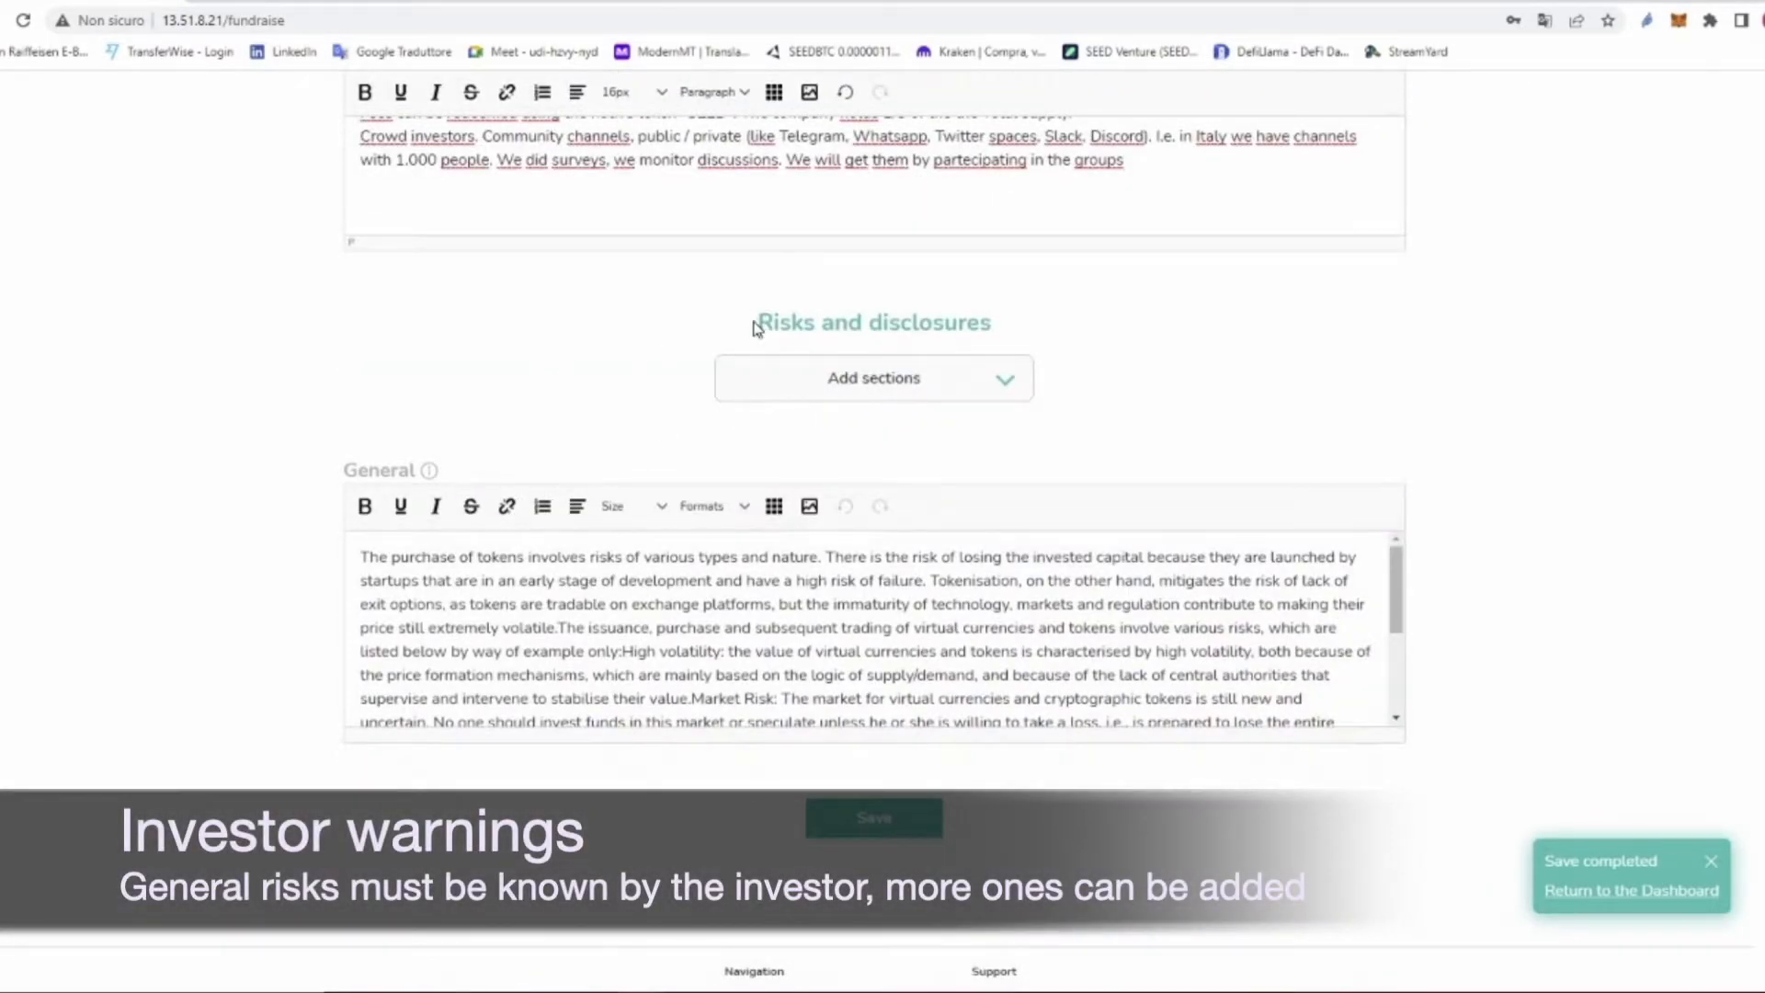
pyautogui.moveTo(752, 329); pyautogui.dragTo(991, 337)
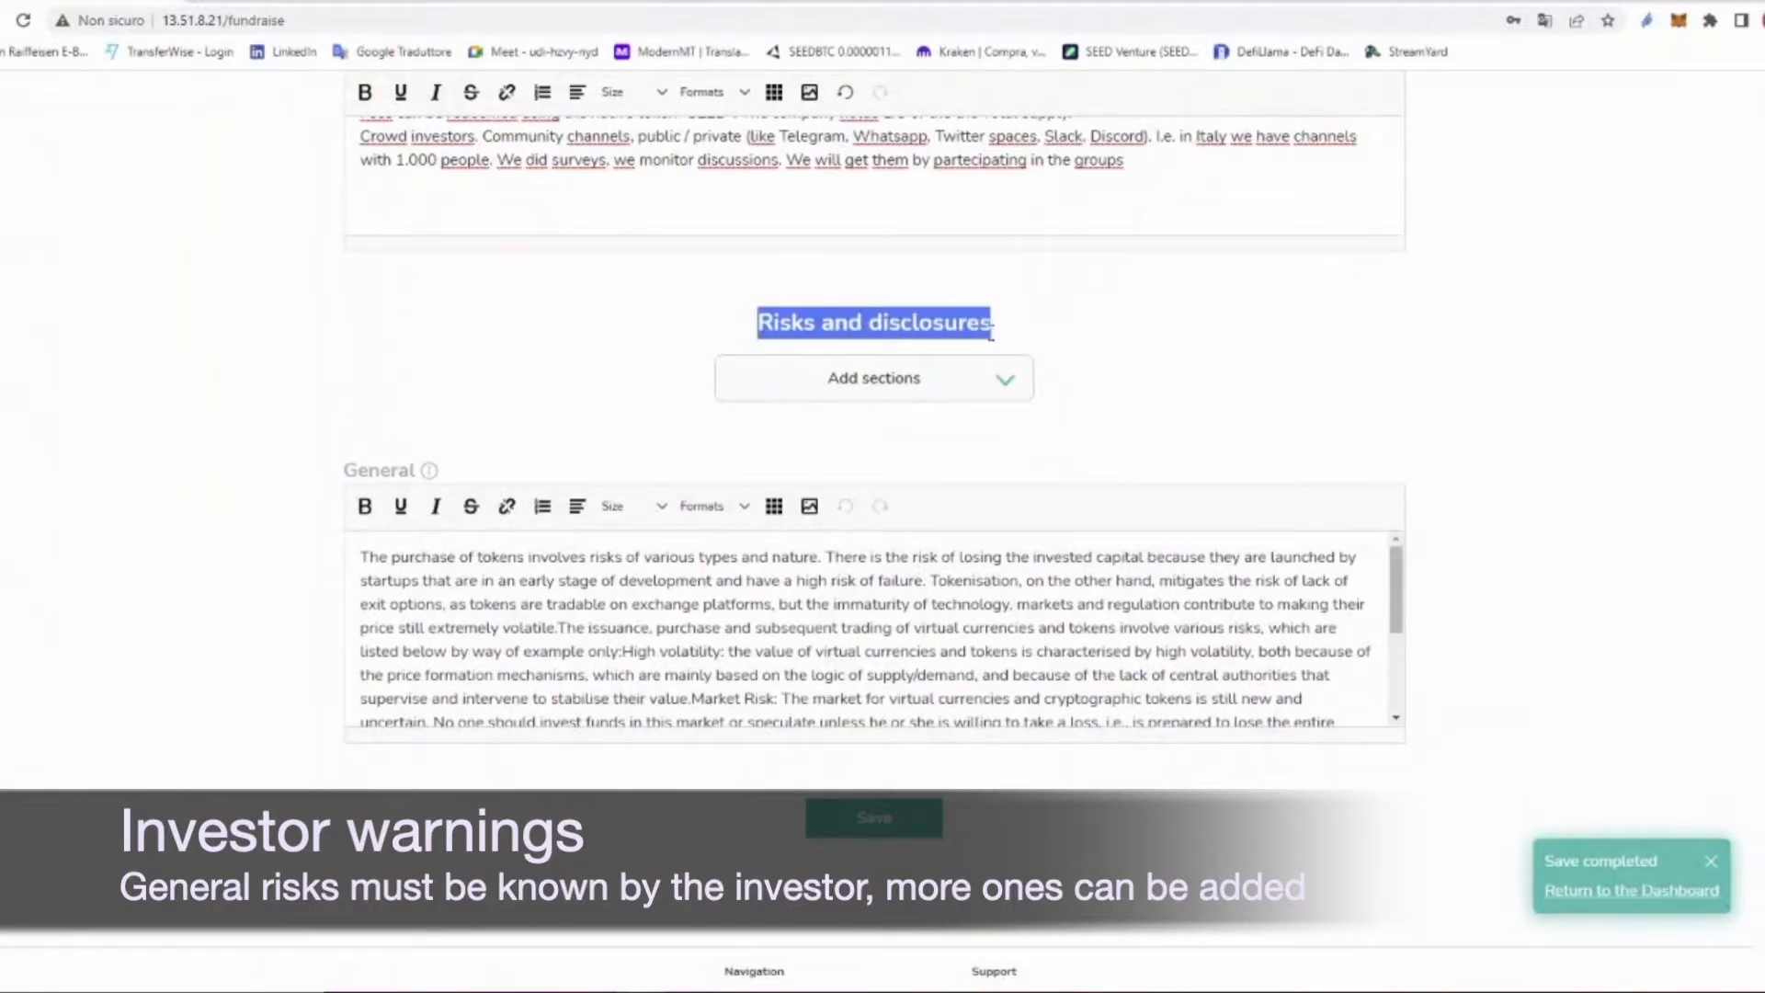
pyautogui.click(342, 473)
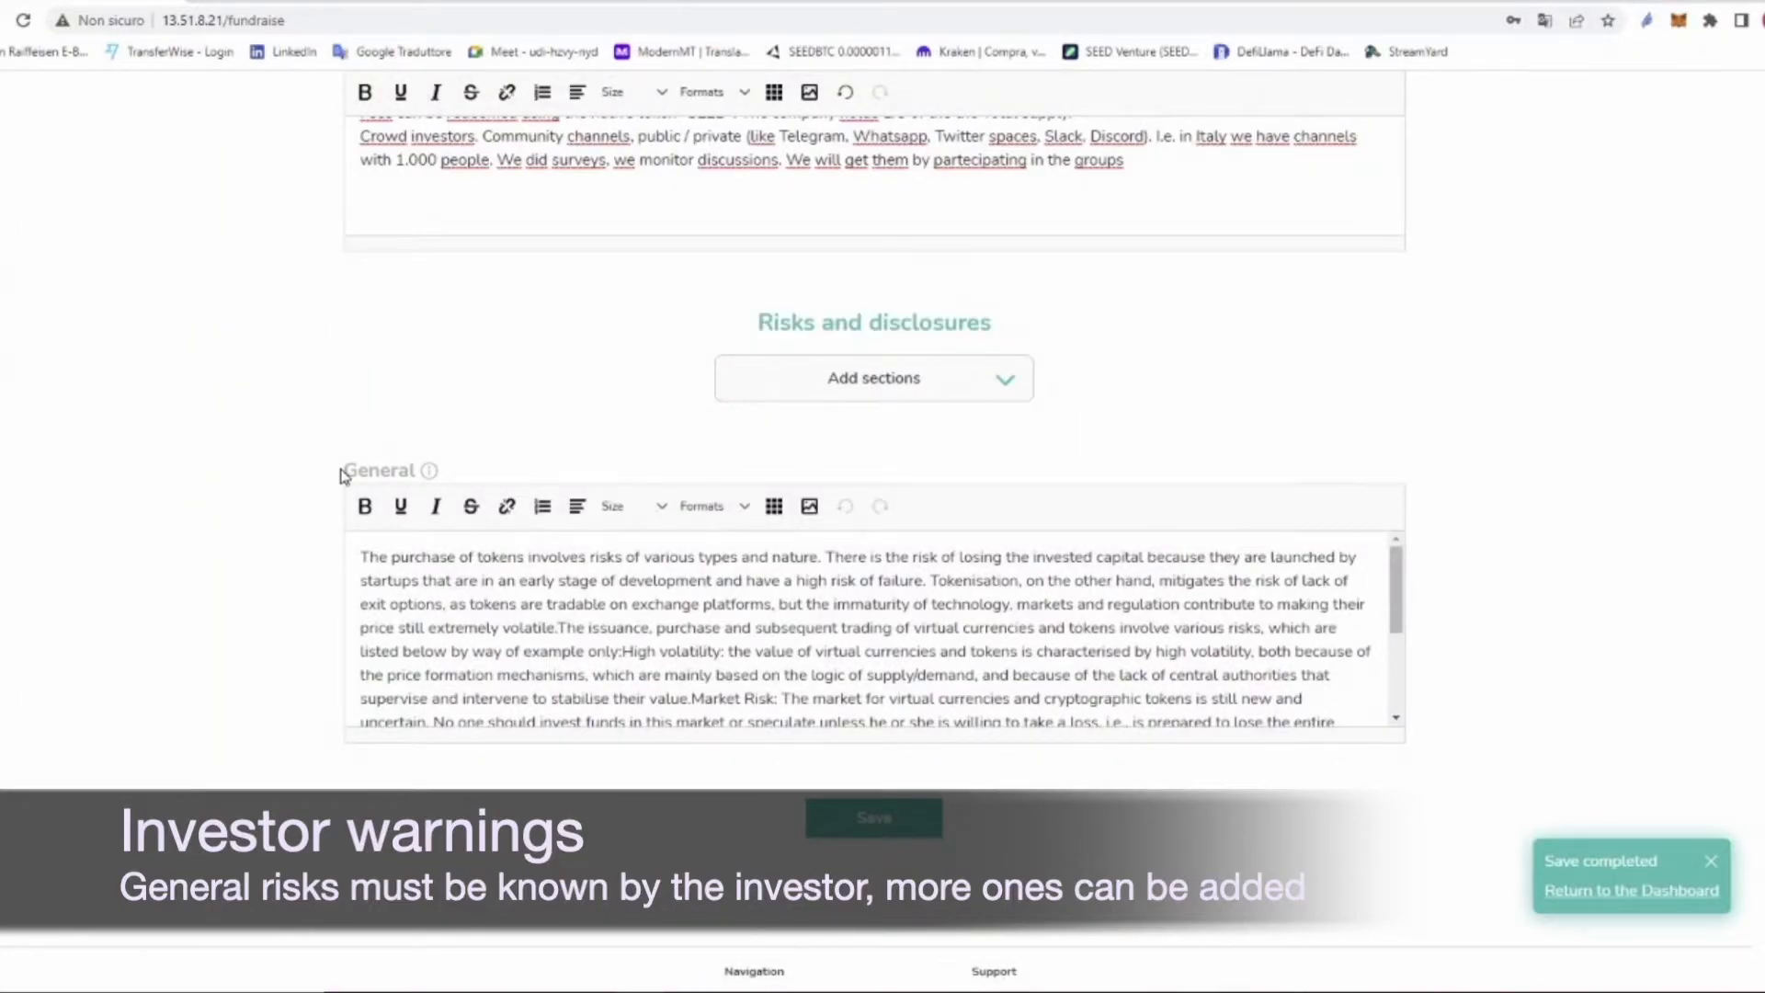
pyautogui.moveTo(342, 474); pyautogui.dragTo(419, 471)
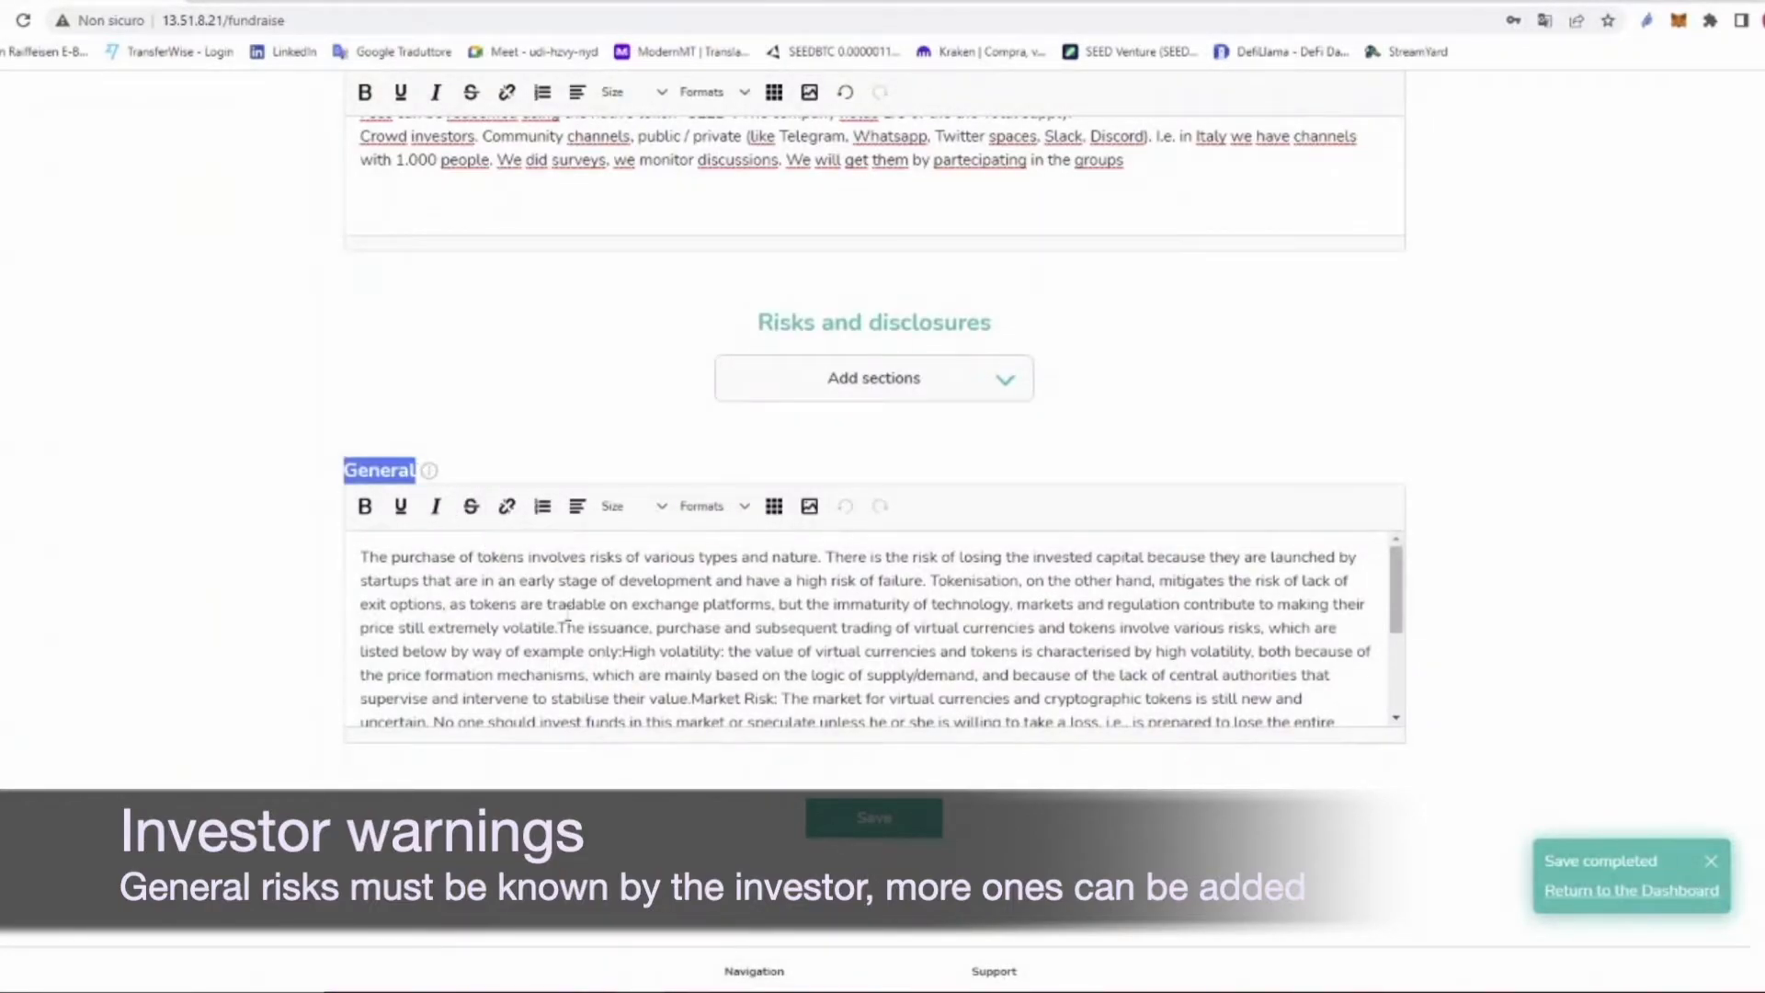
# Step: Add a Company Related risk section reading 'company risks' and save the form
pyautogui.click(1016, 384)
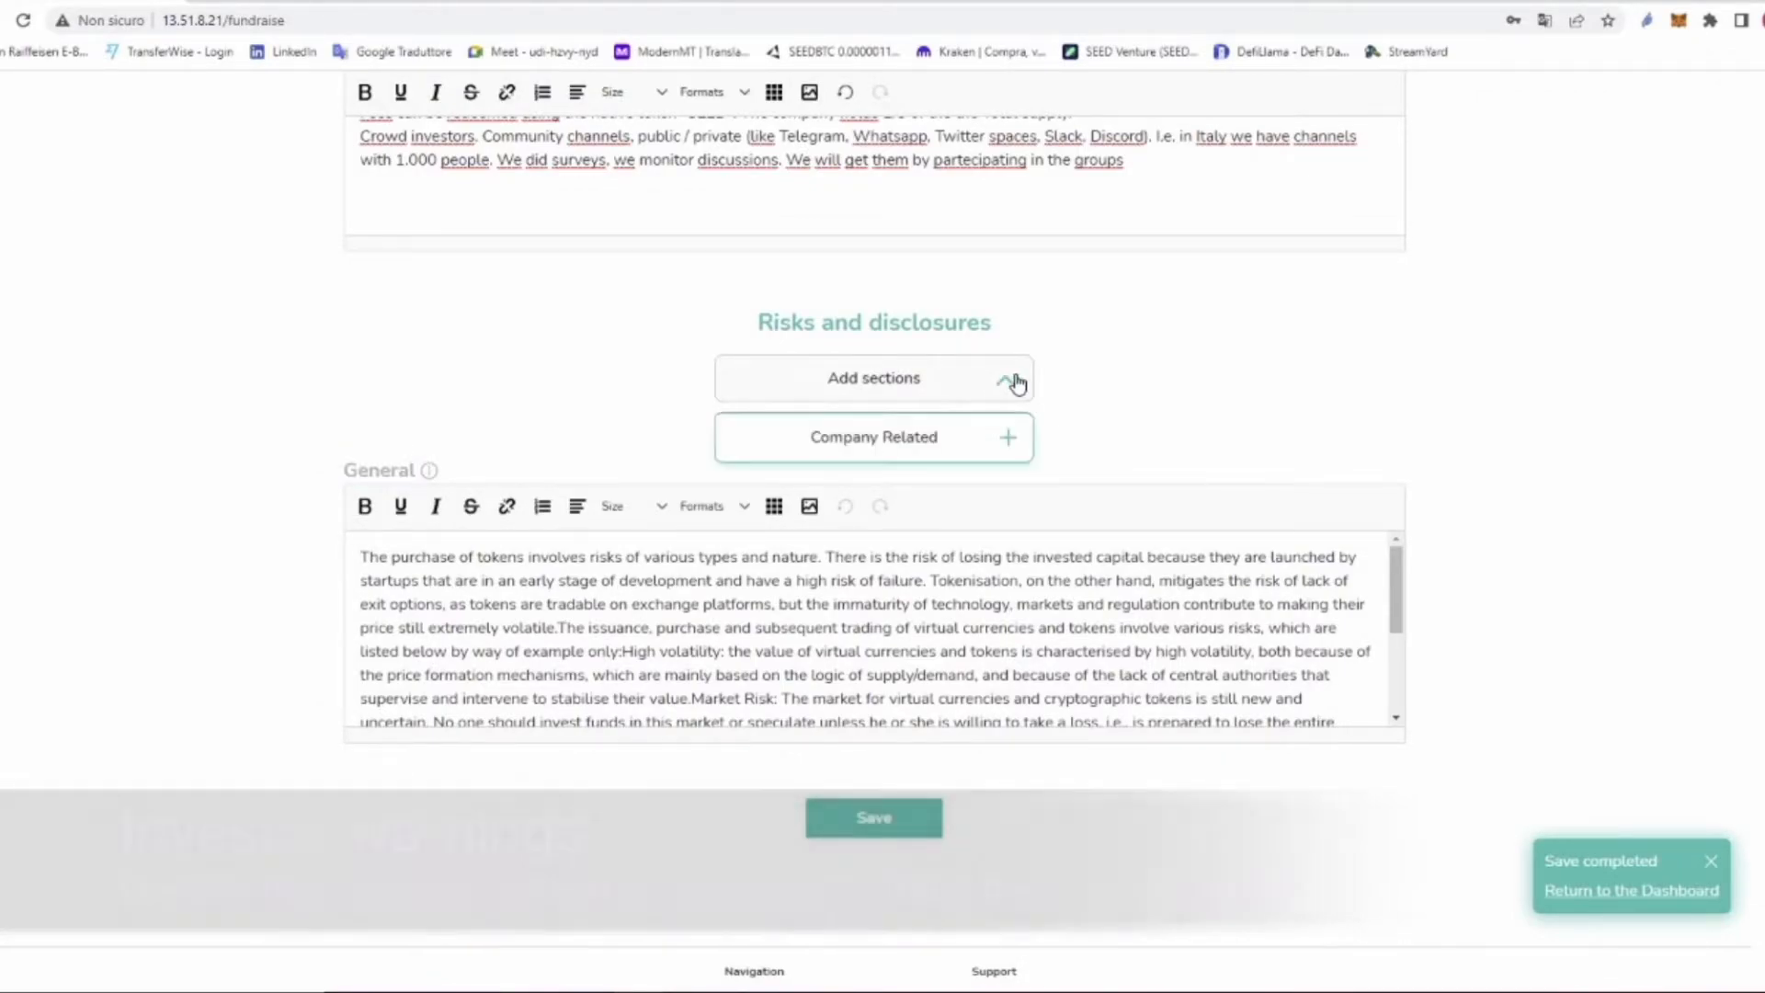
pyautogui.click(927, 443)
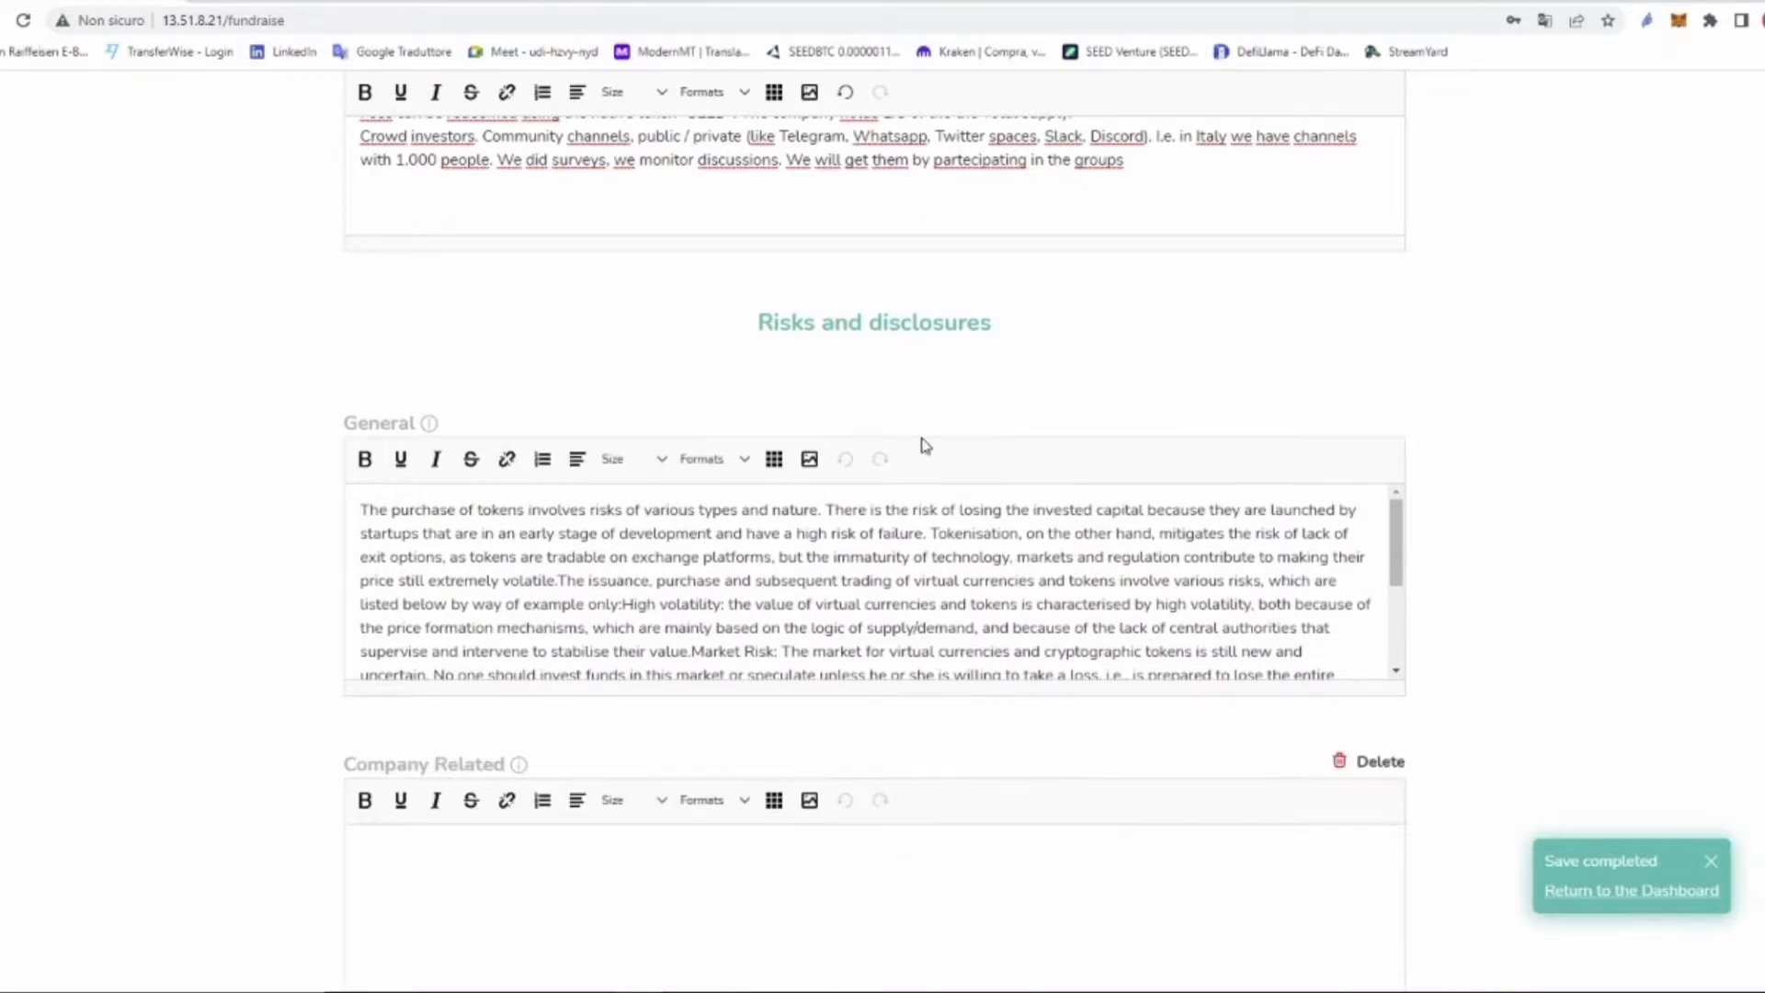
pyautogui.click(431, 864)
pyautogui.write('mpany risks')
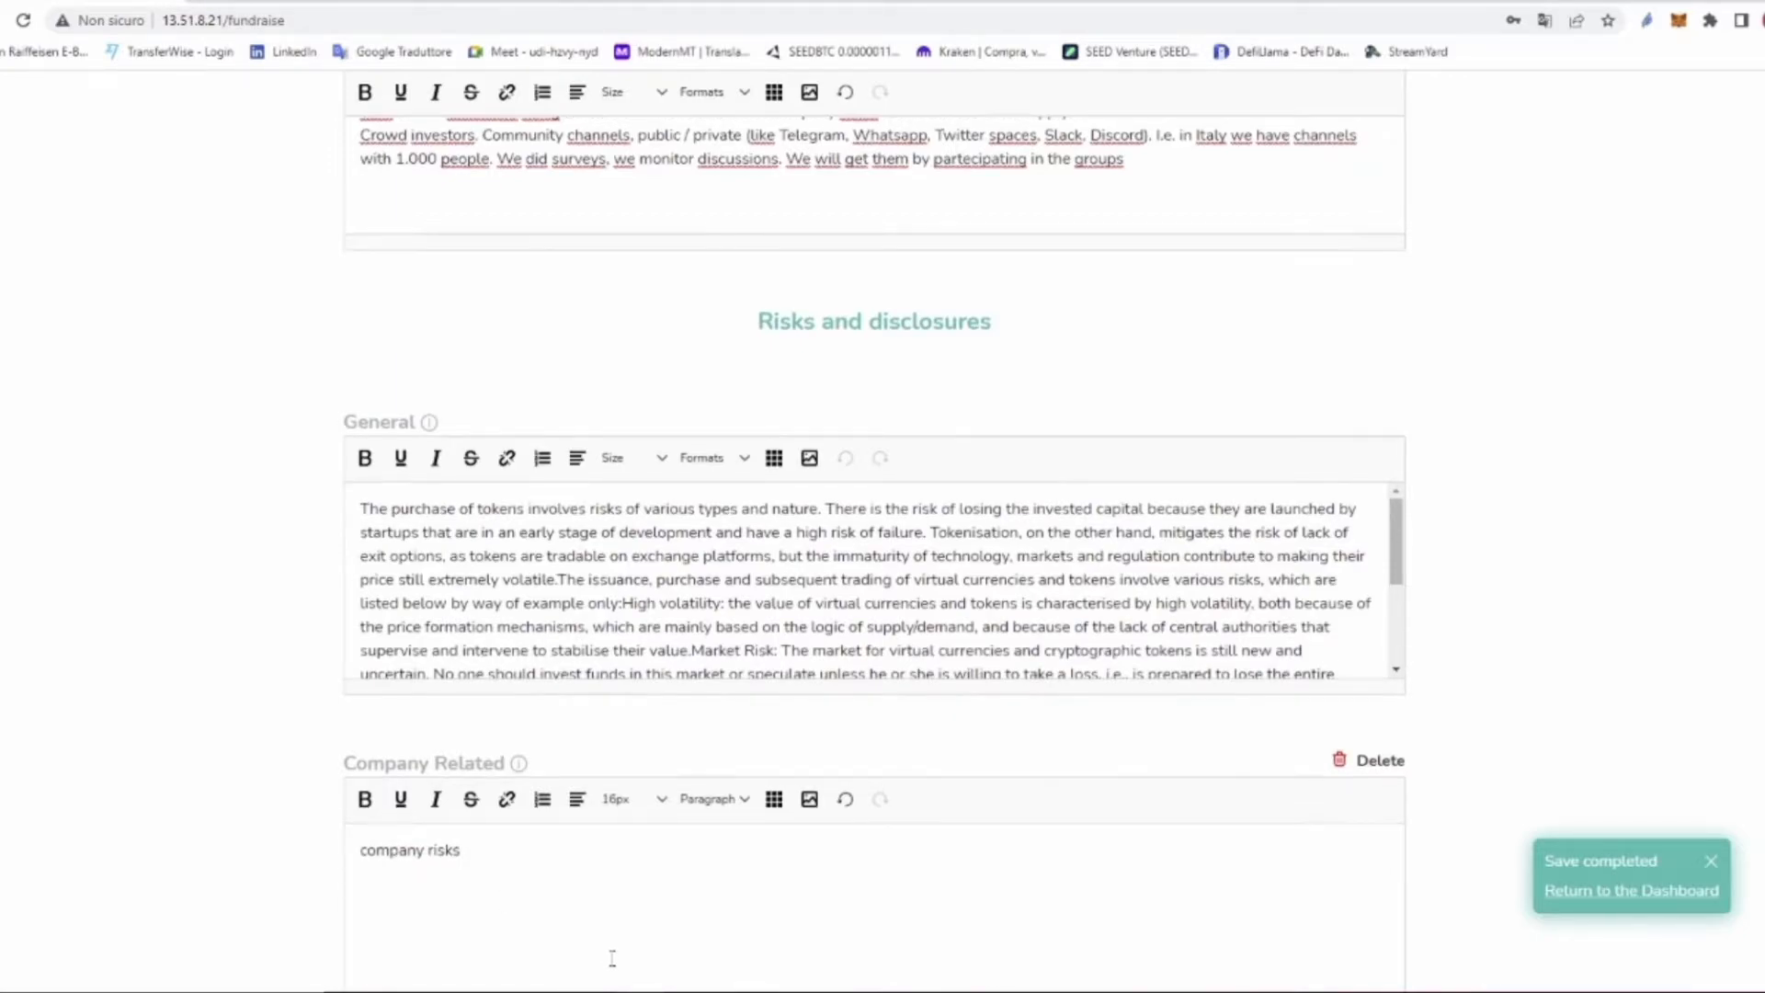
pyautogui.scroll(-4, 643, 919)
pyautogui.click(882, 754)
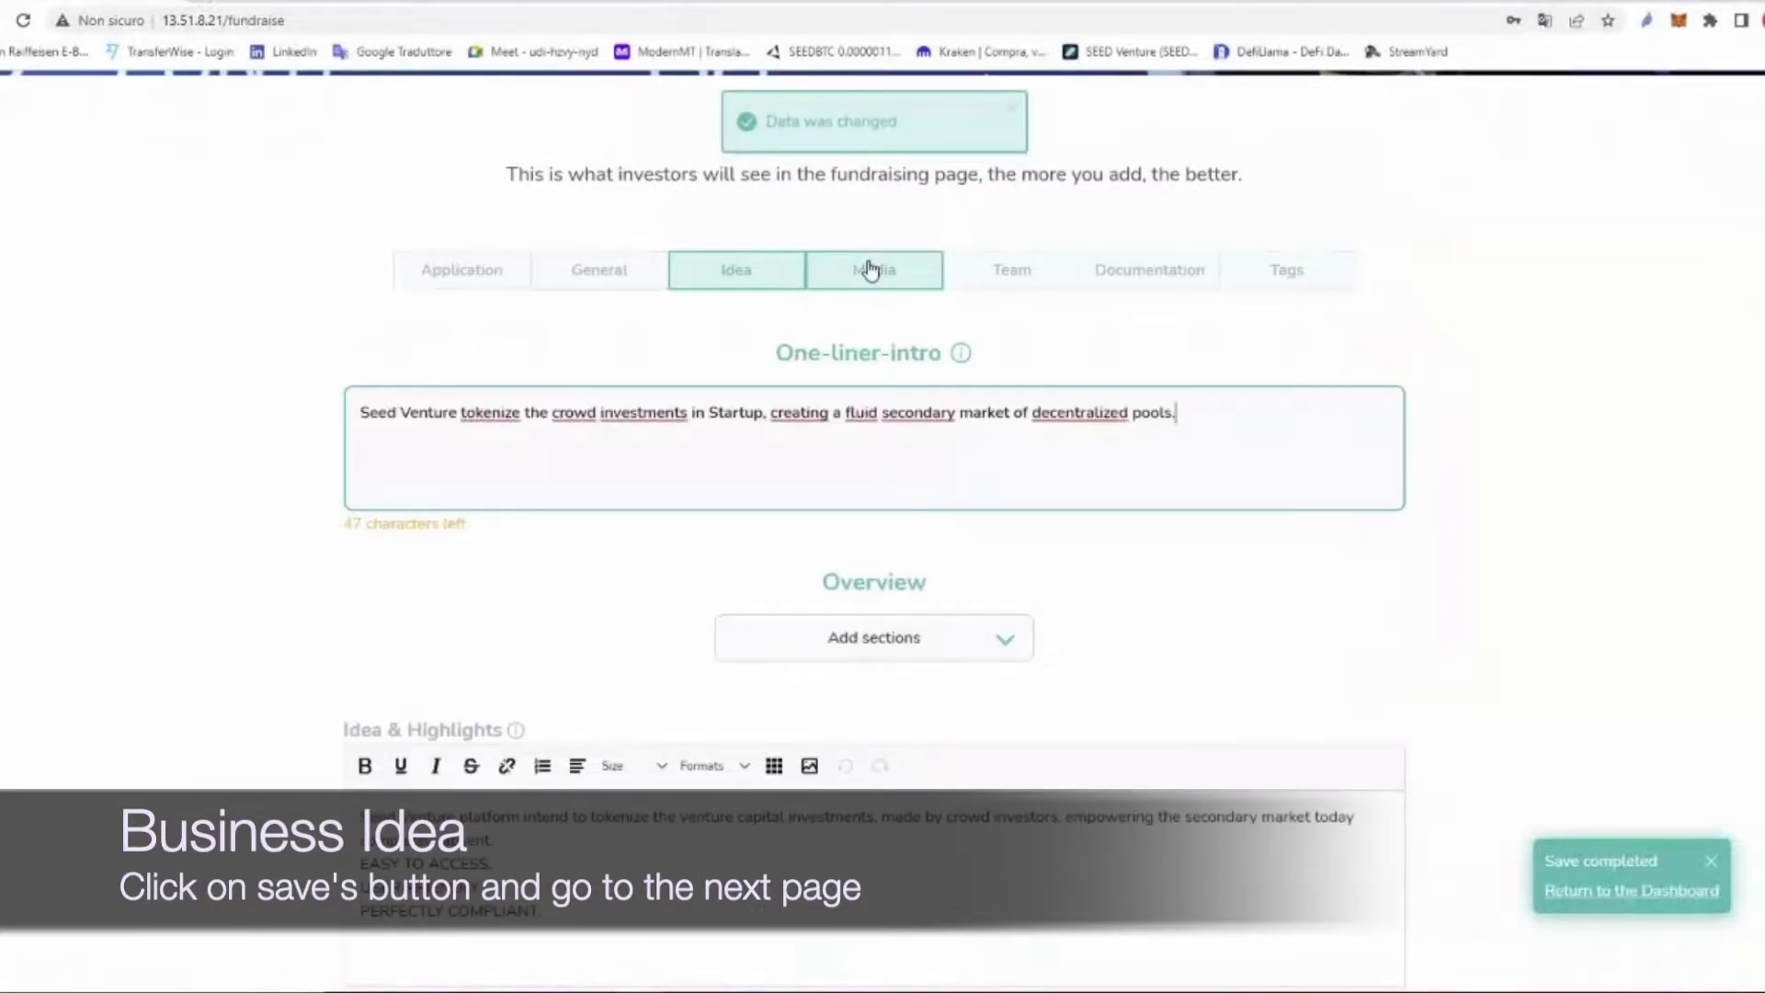
# Step: On the Media page, upload Cover.jpg as the cover image
pyautogui.click(869, 270)
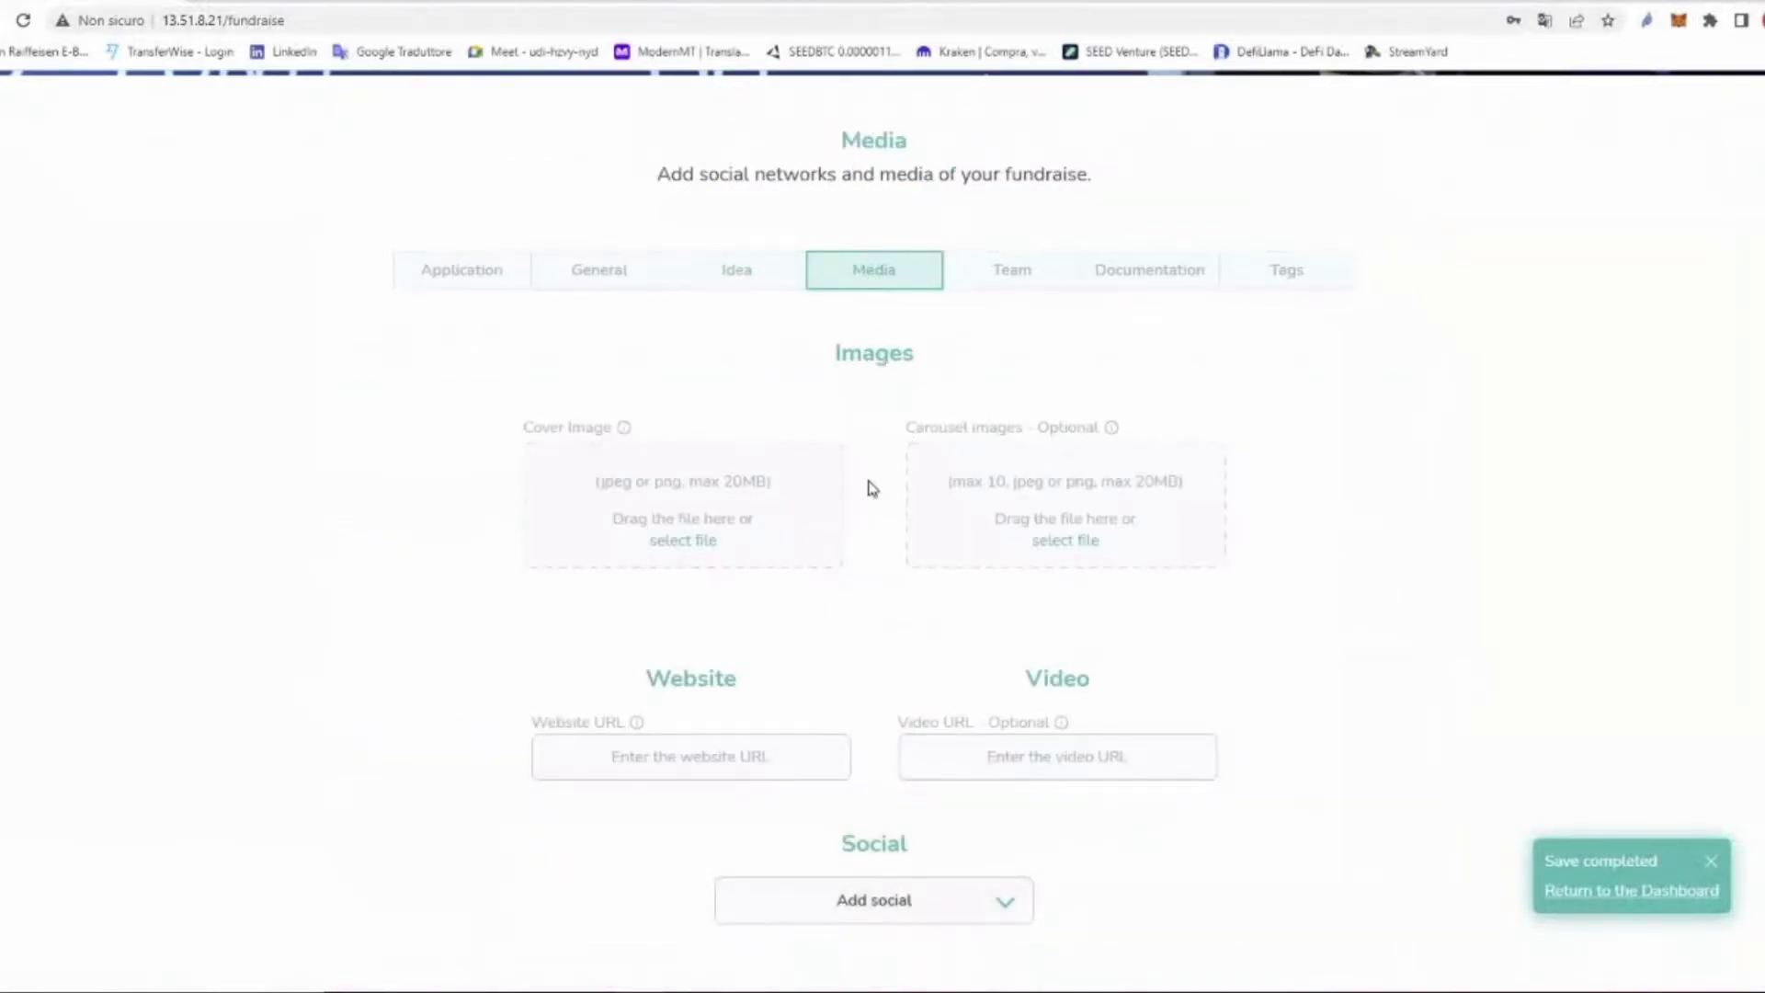
pyautogui.click(699, 510)
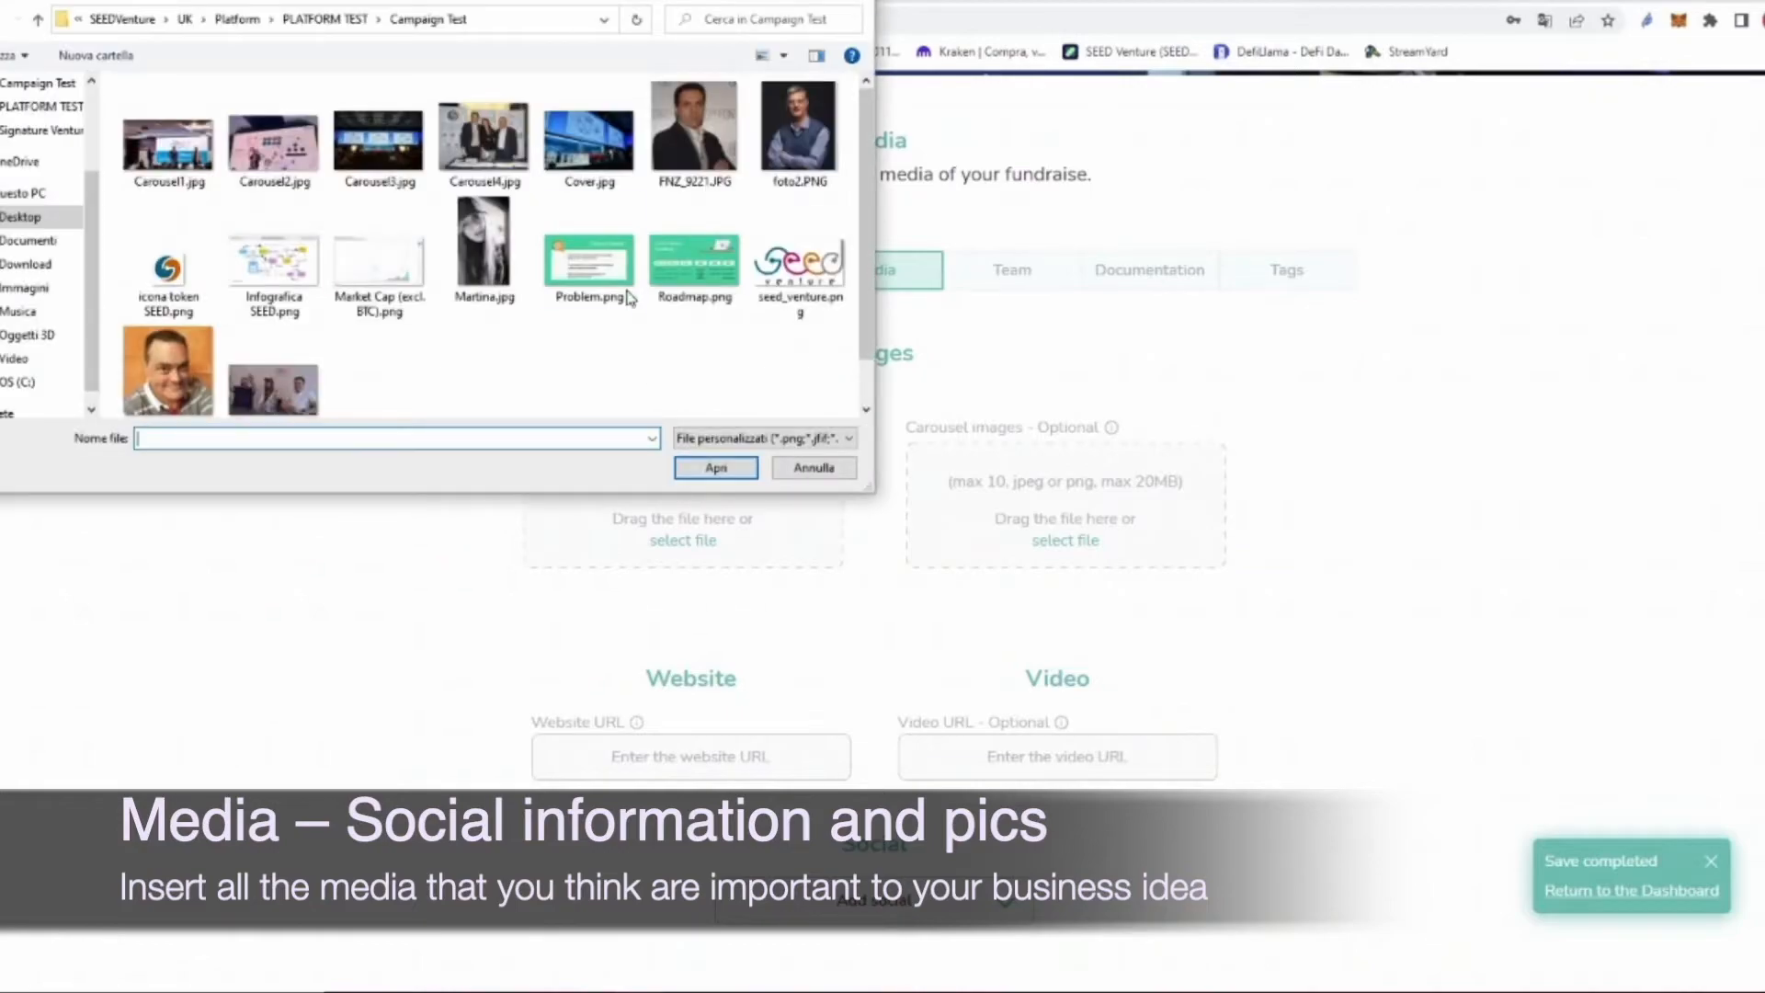
pyautogui.click(605, 161)
pyautogui.click(726, 467)
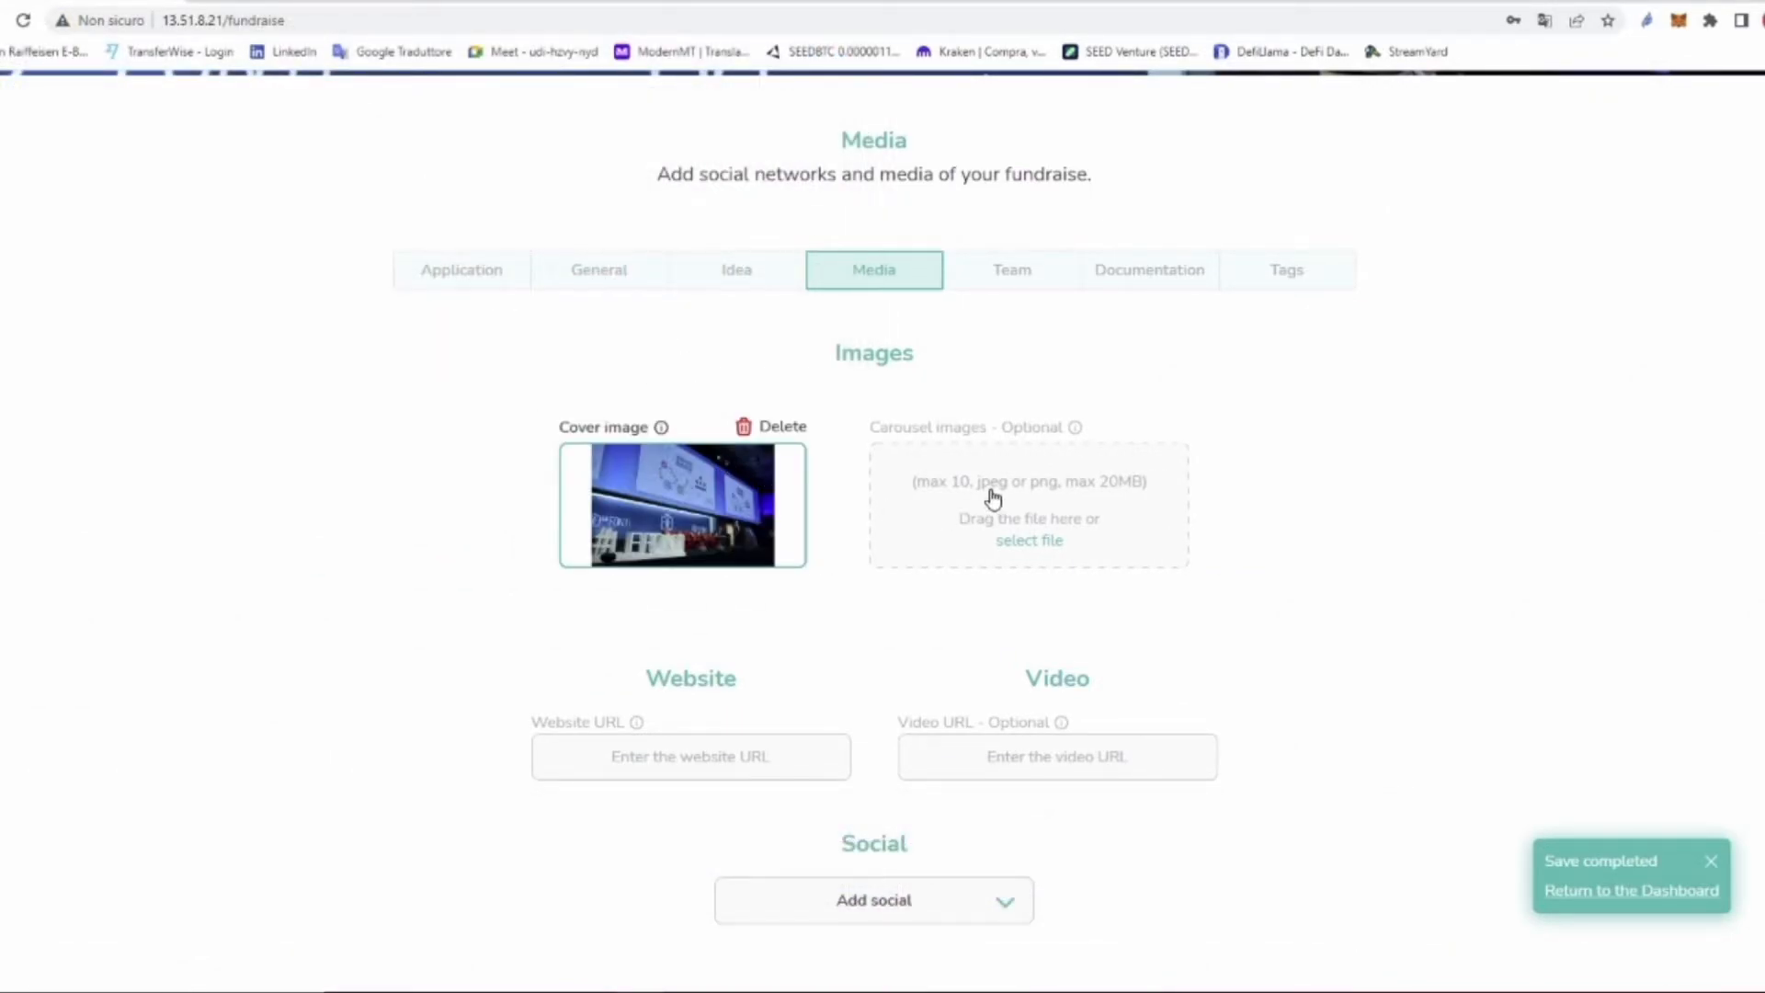
pyautogui.moveTo(570, 425); pyautogui.dragTo(640, 423)
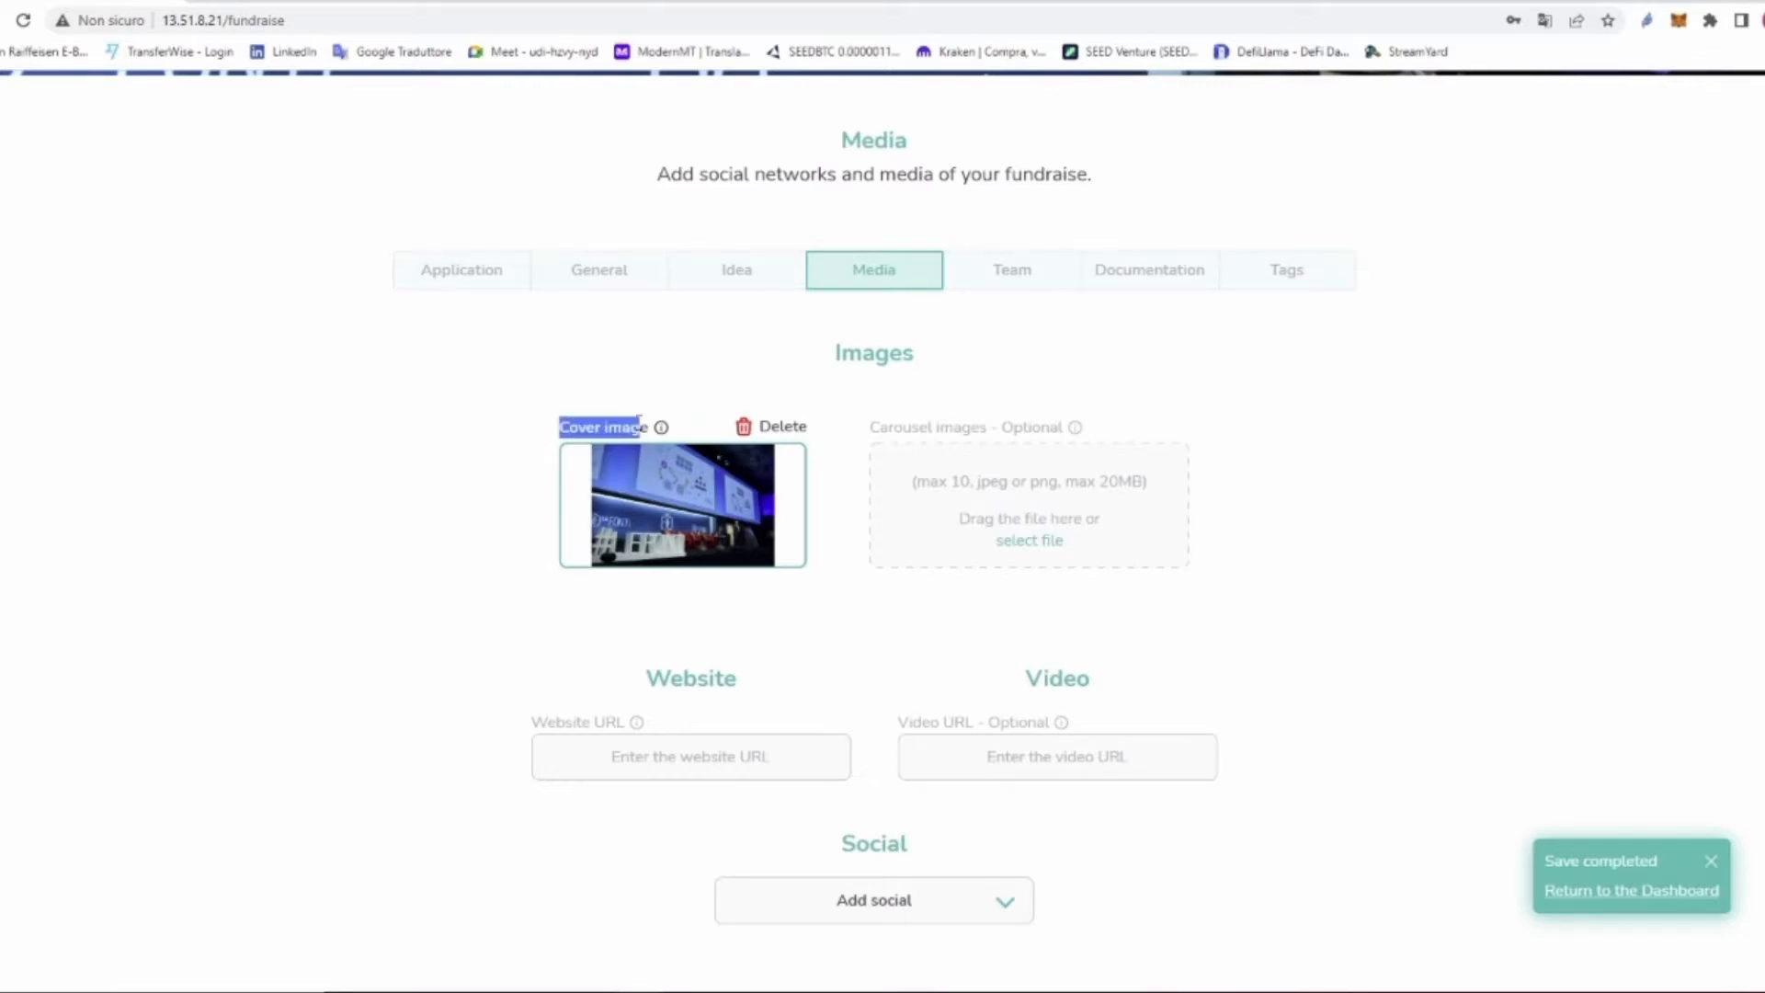
pyautogui.moveTo(871, 429); pyautogui.dragTo(1067, 427)
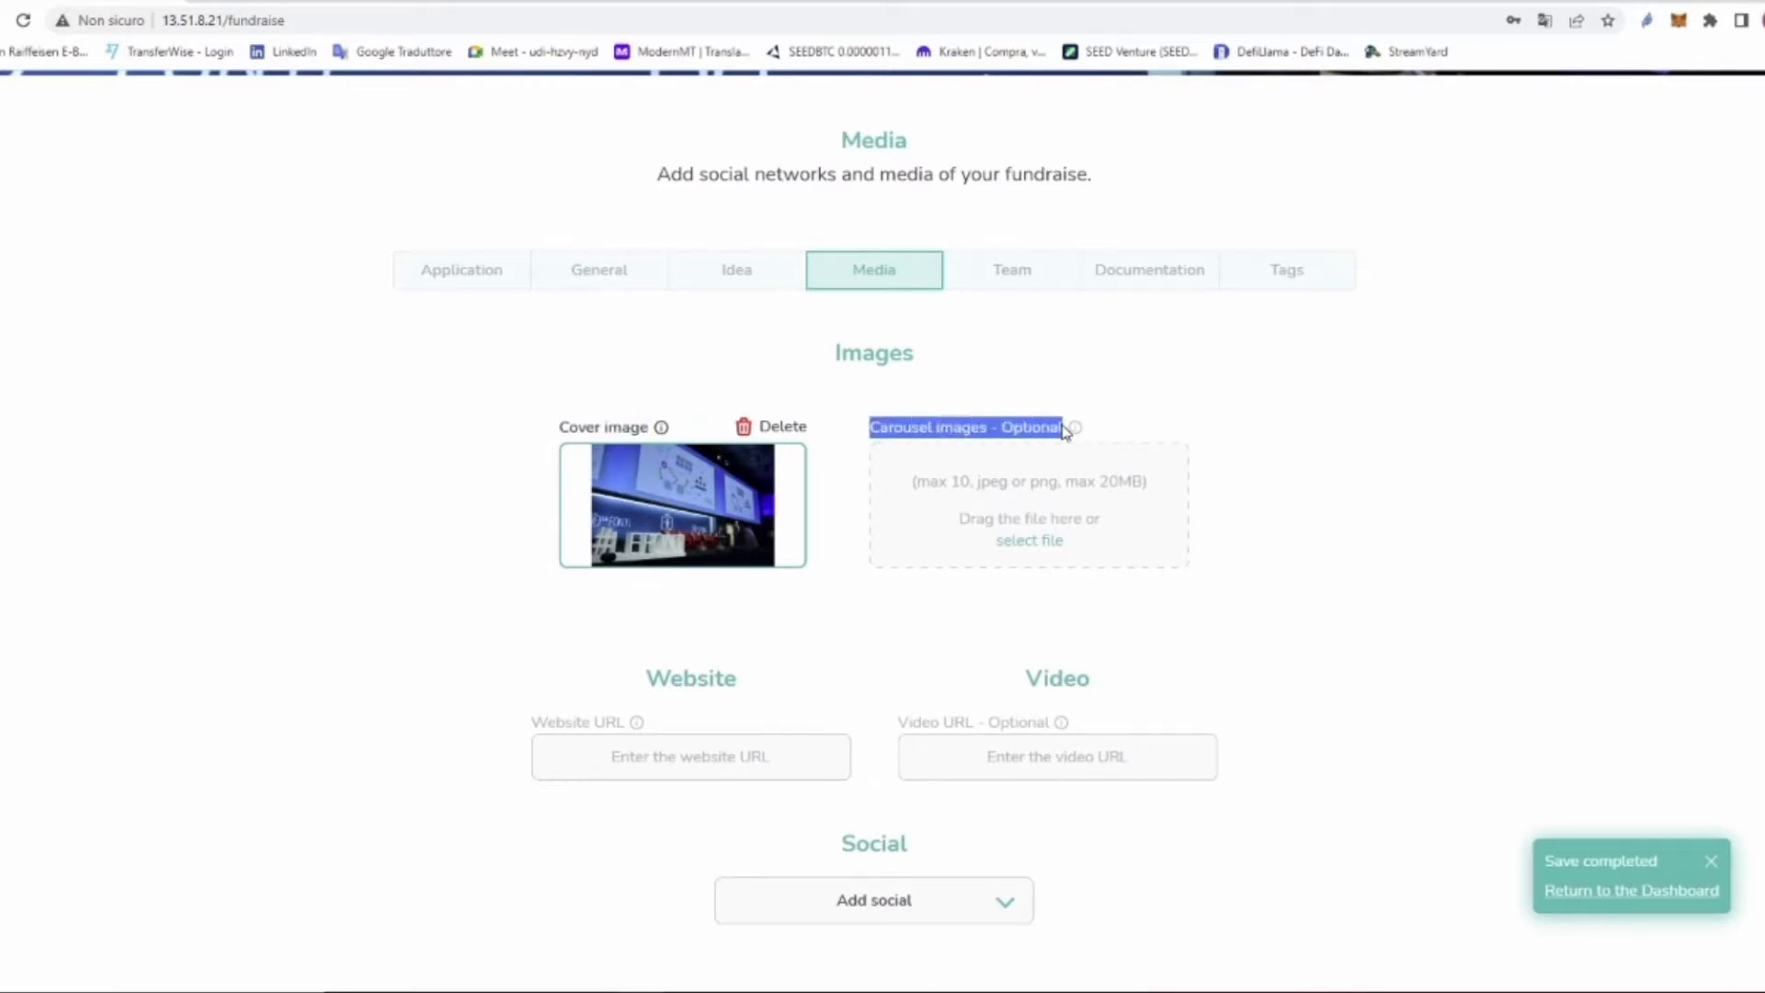
# Step: Upload Carousel1.jpg through Carousel4.jpg as carousel images
pyautogui.click(1026, 508)
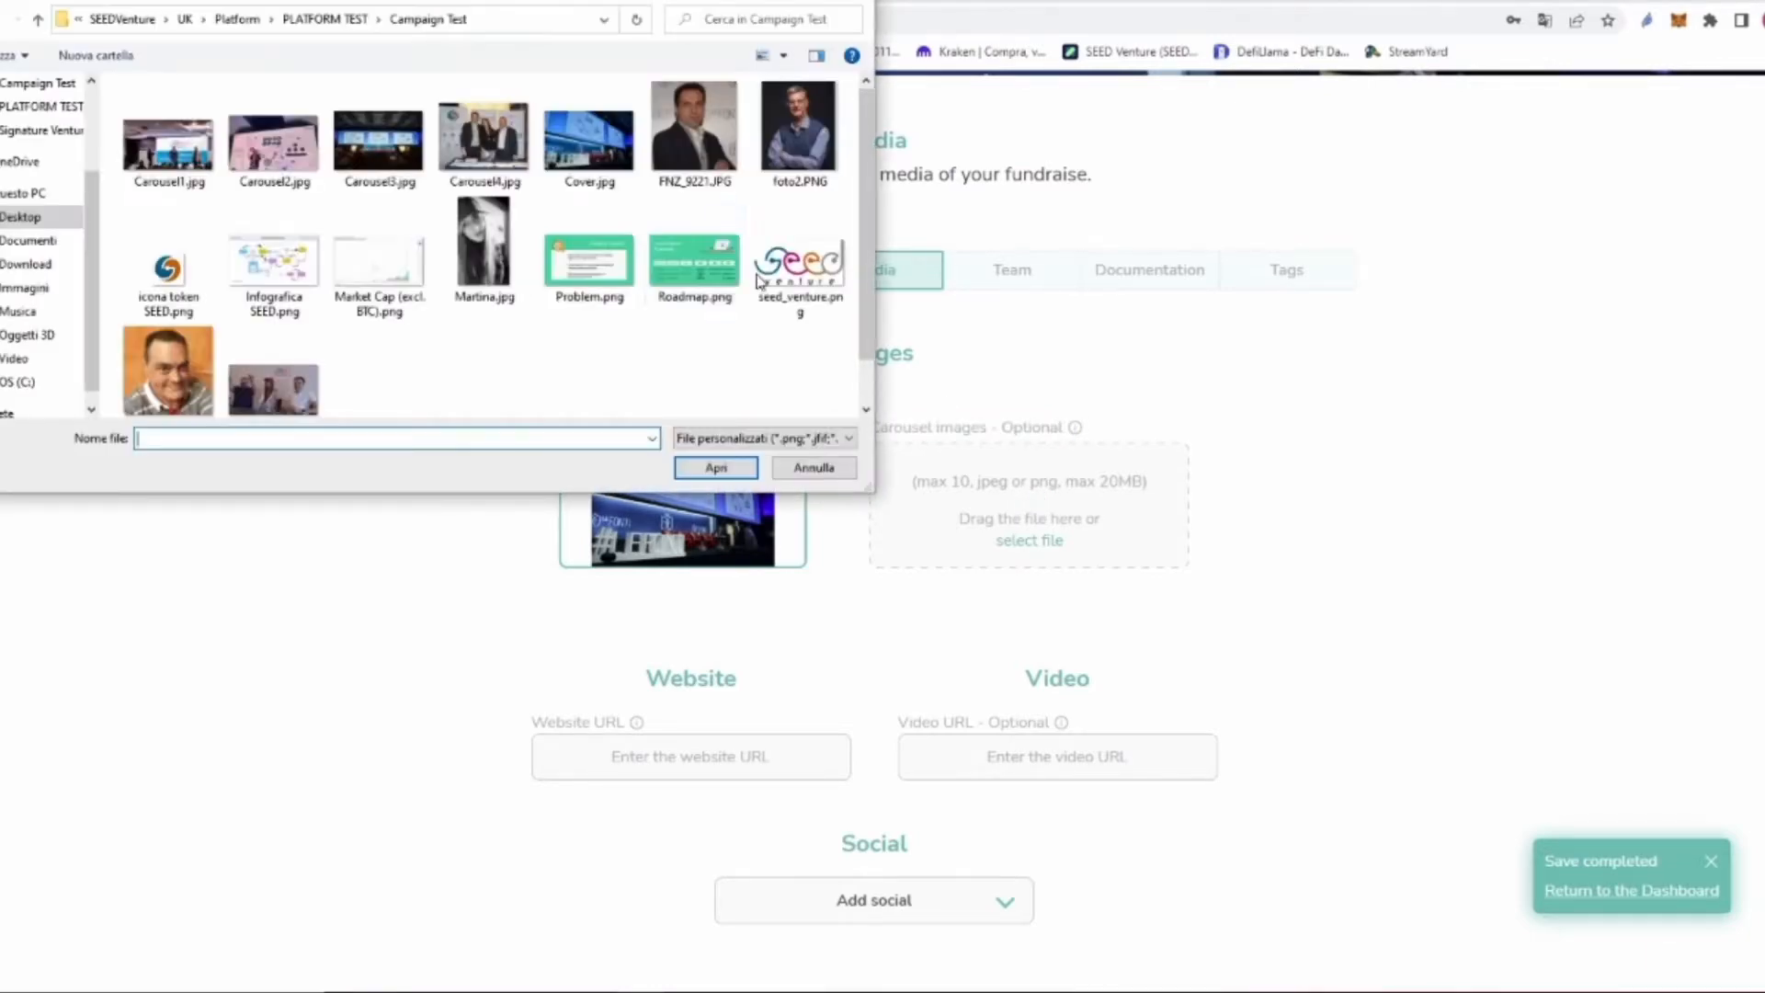
pyautogui.click(190, 163)
pyautogui.click(713, 467)
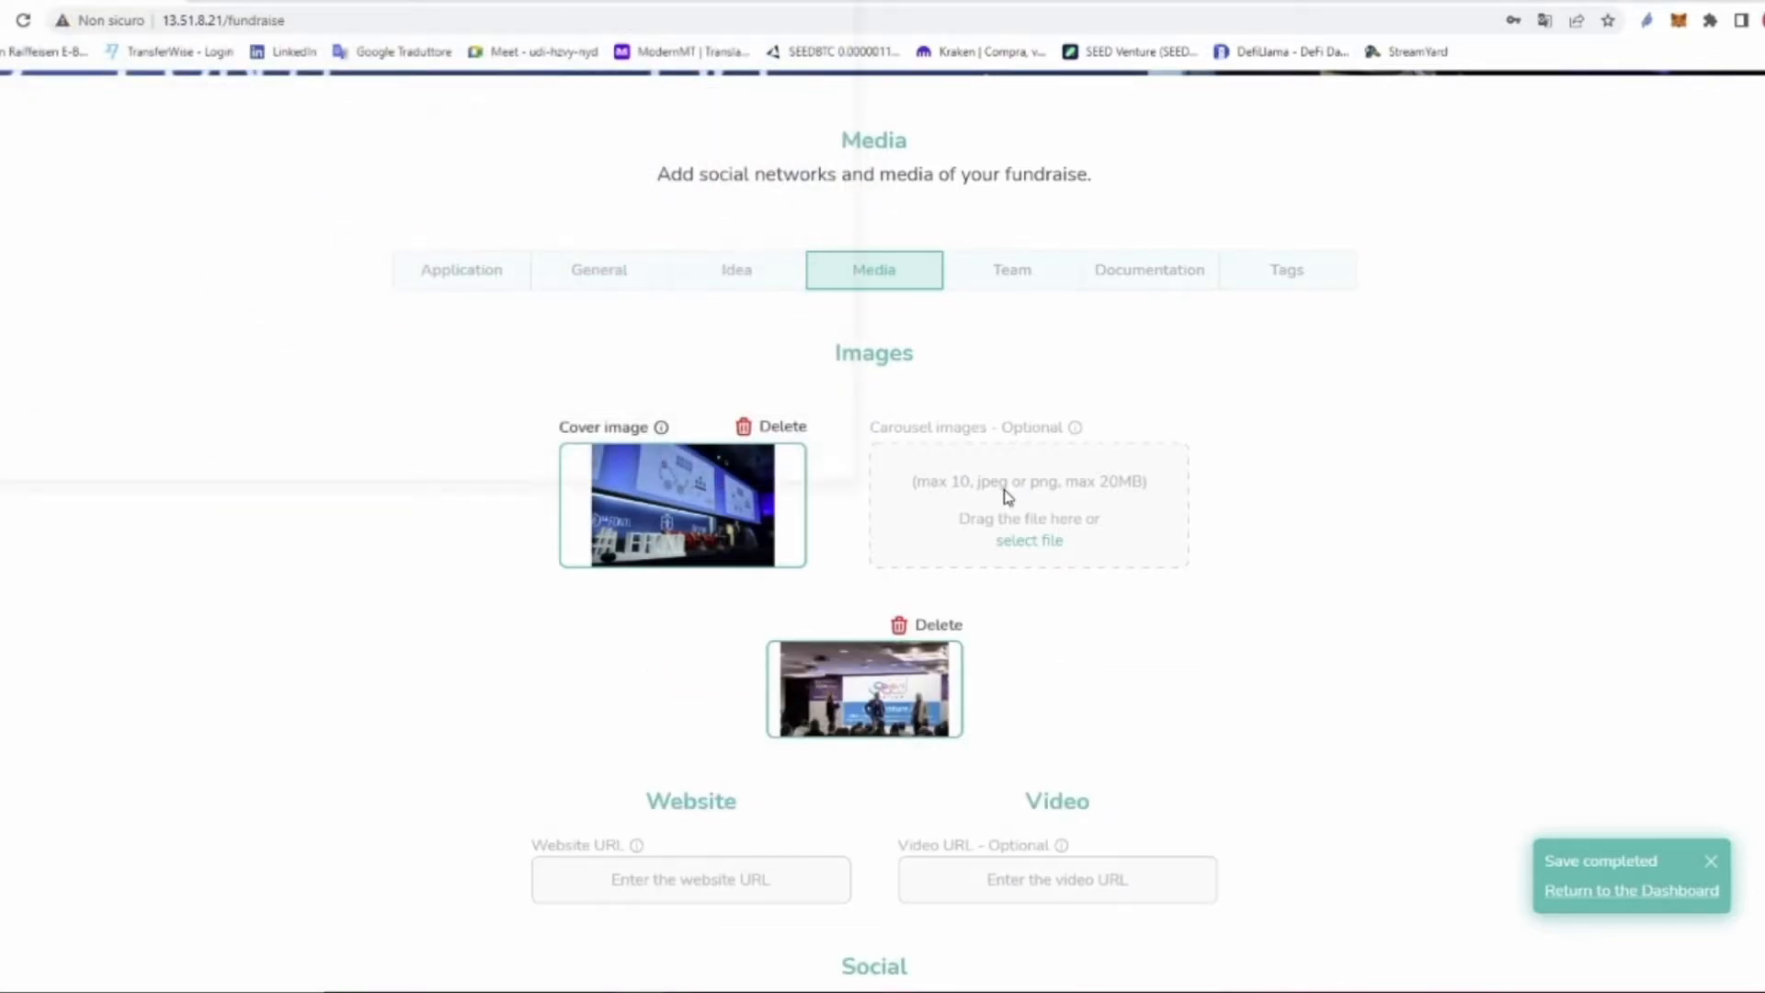
pyautogui.click(1005, 500)
pyautogui.click(256, 156)
pyautogui.click(732, 476)
pyautogui.click(1011, 515)
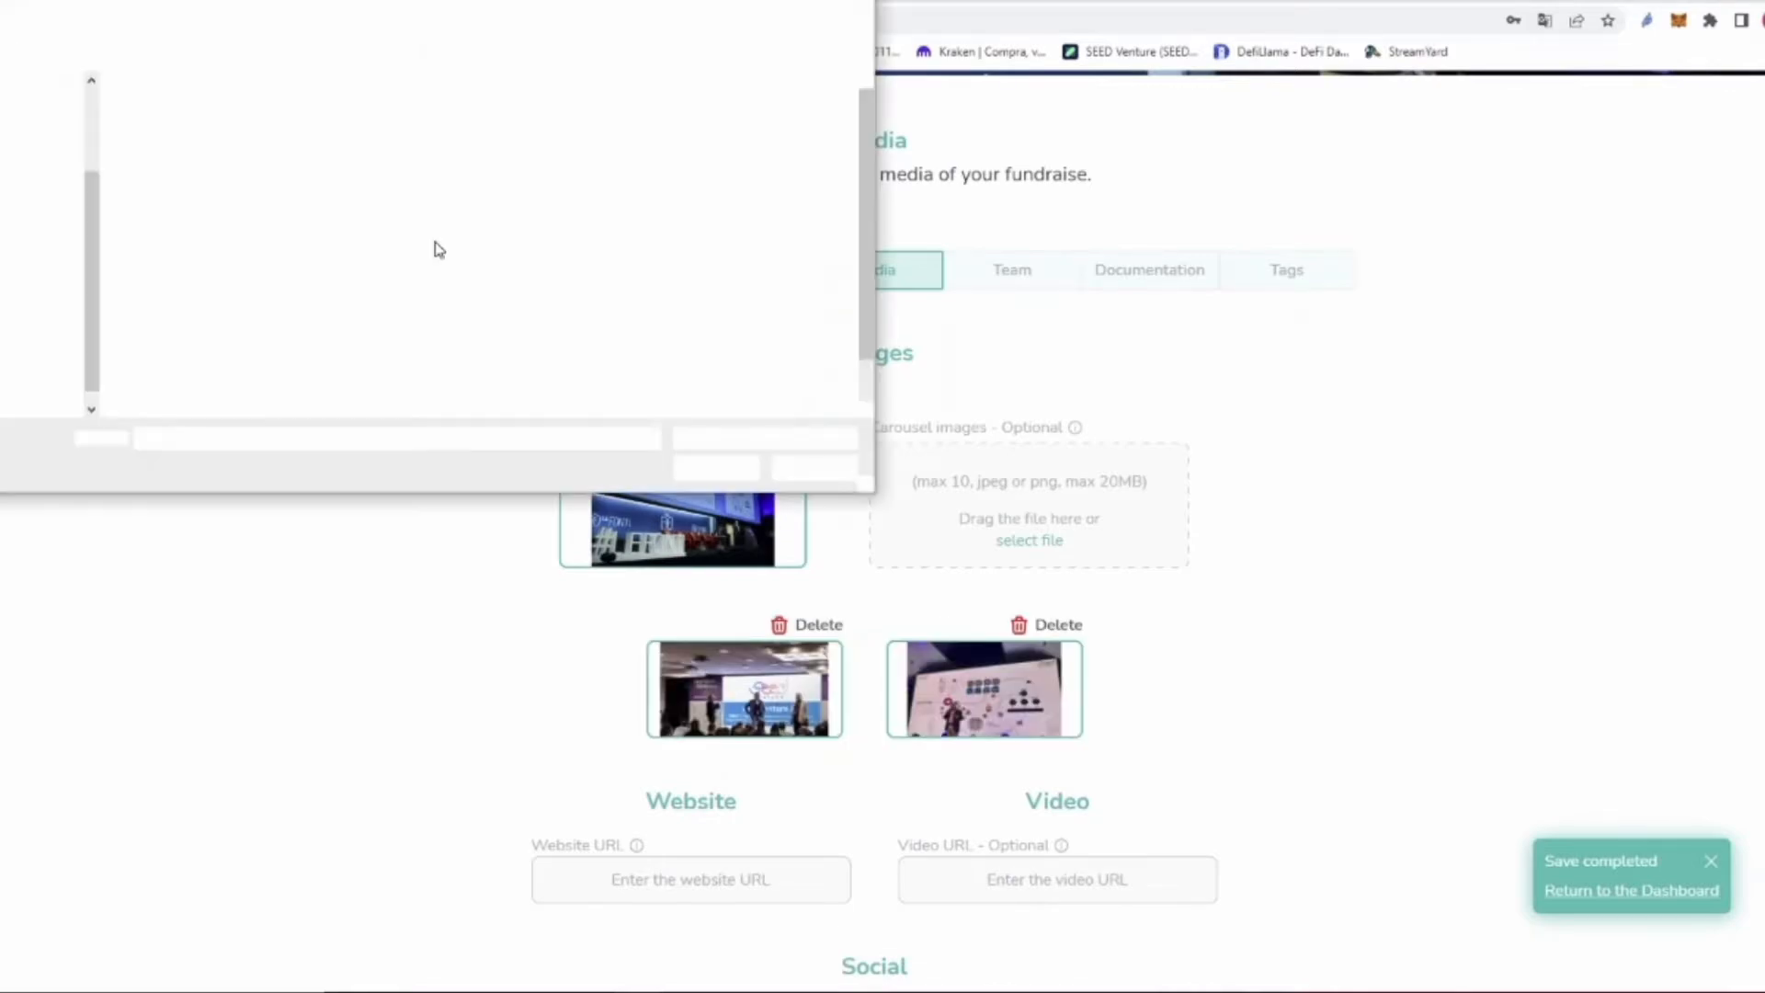
pyautogui.click(378, 143)
pyautogui.click(726, 470)
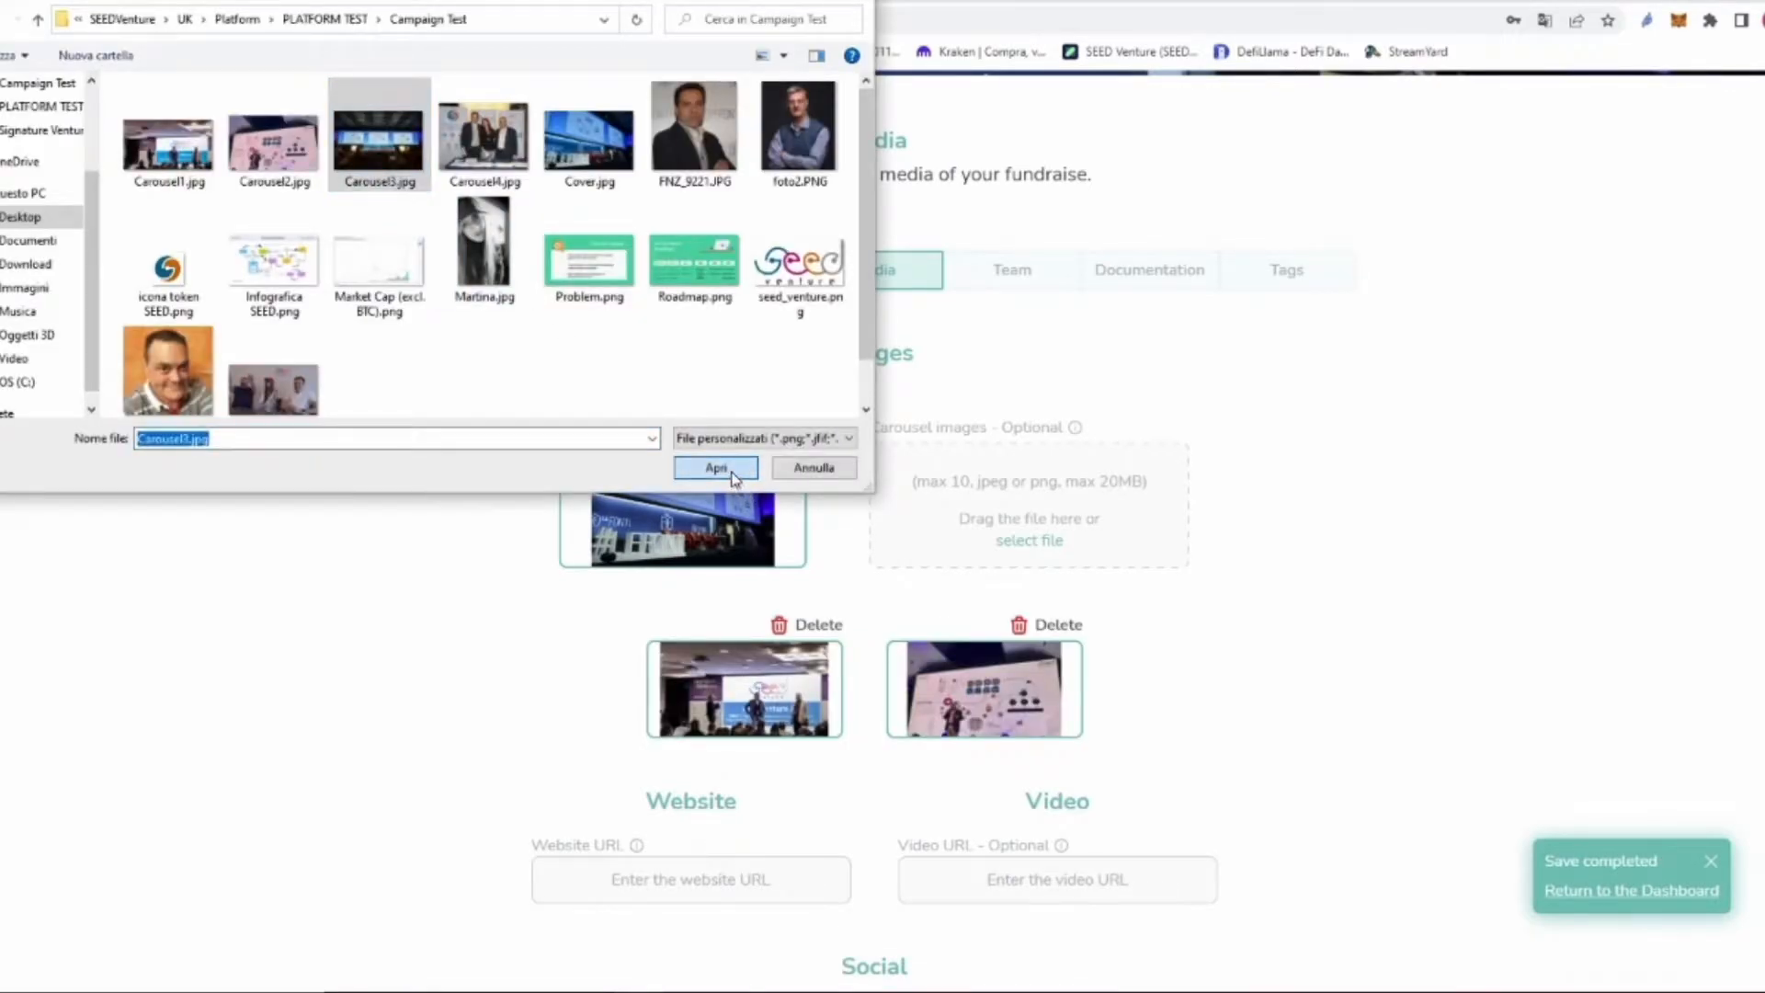
pyautogui.click(1000, 520)
pyautogui.click(484, 138)
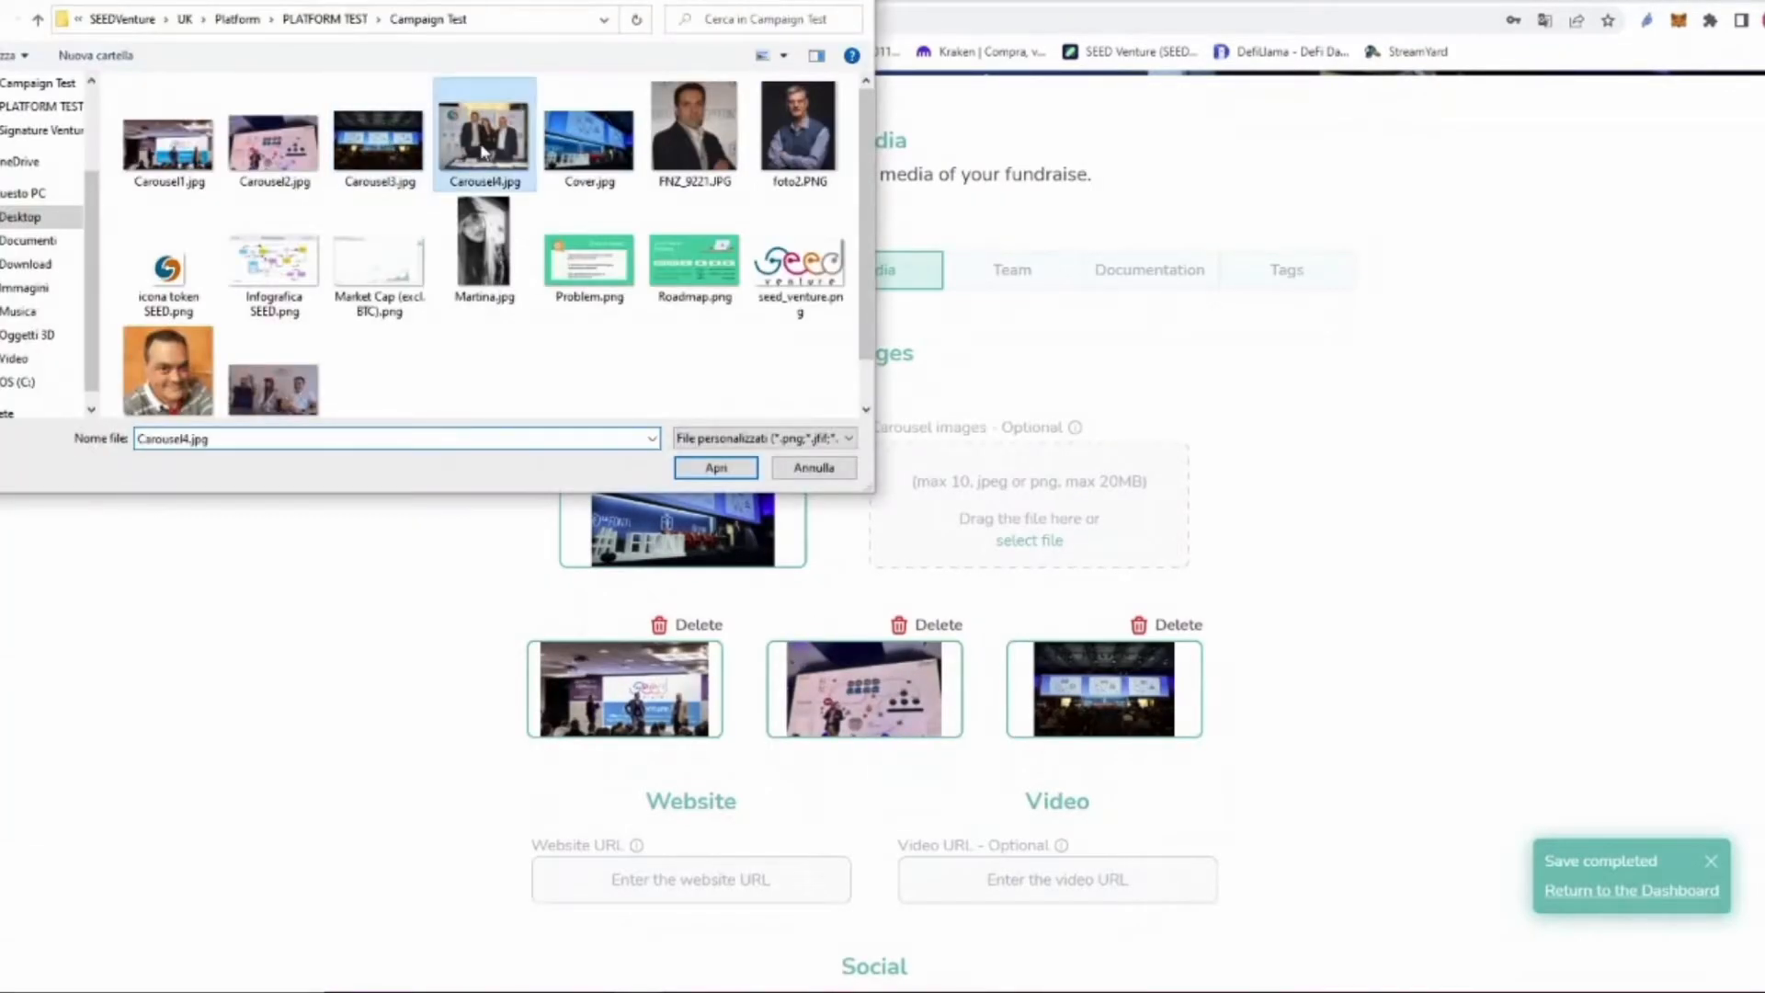
pyautogui.click(716, 467)
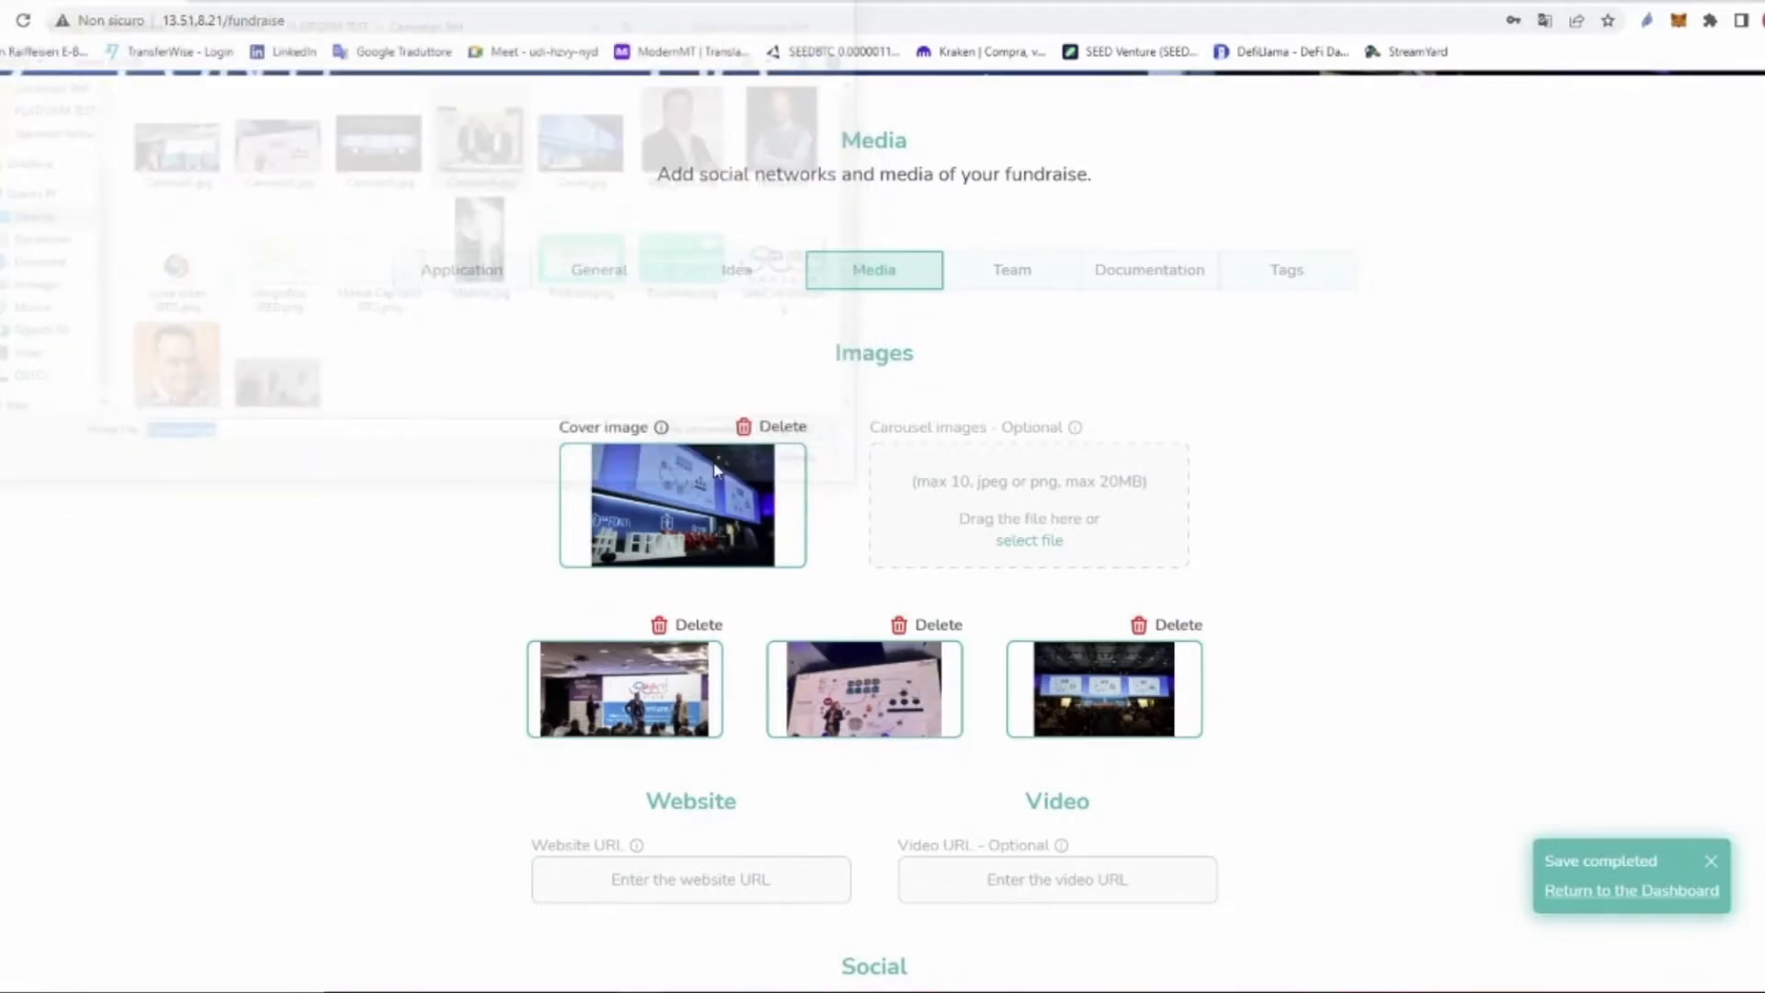
pyautogui.scroll(-3, 885, 461)
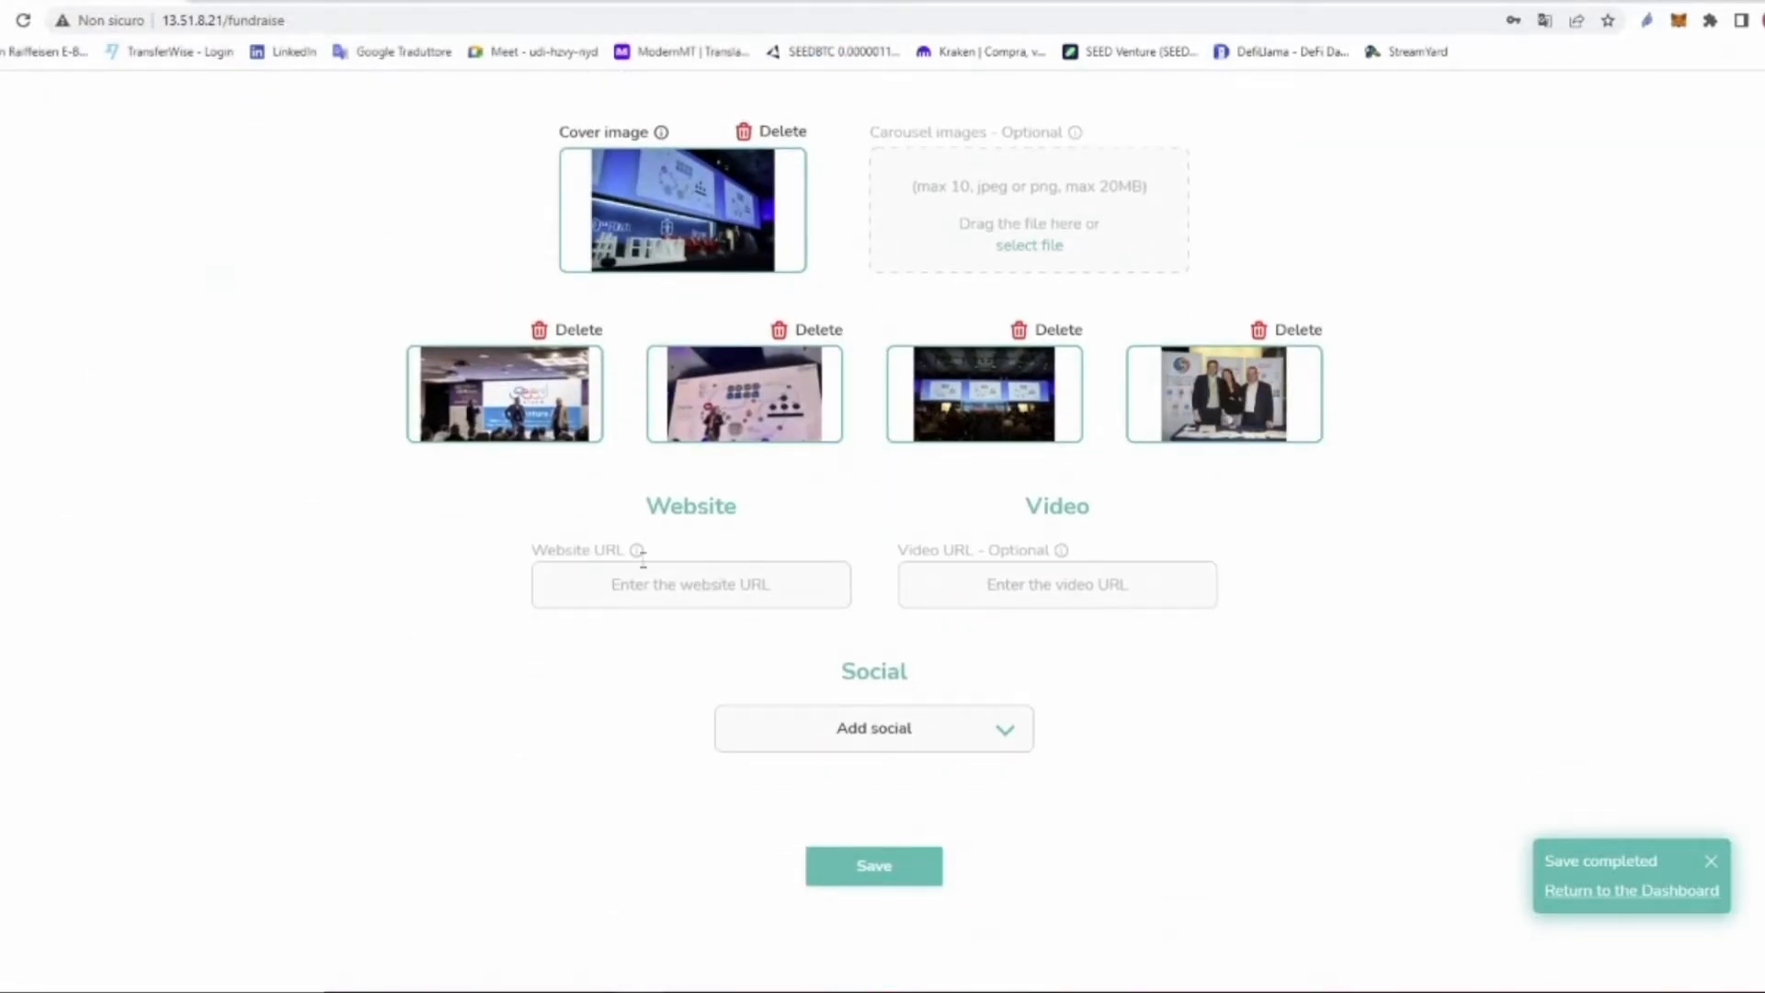
pyautogui.moveTo(536, 556); pyautogui.dragTo(621, 547)
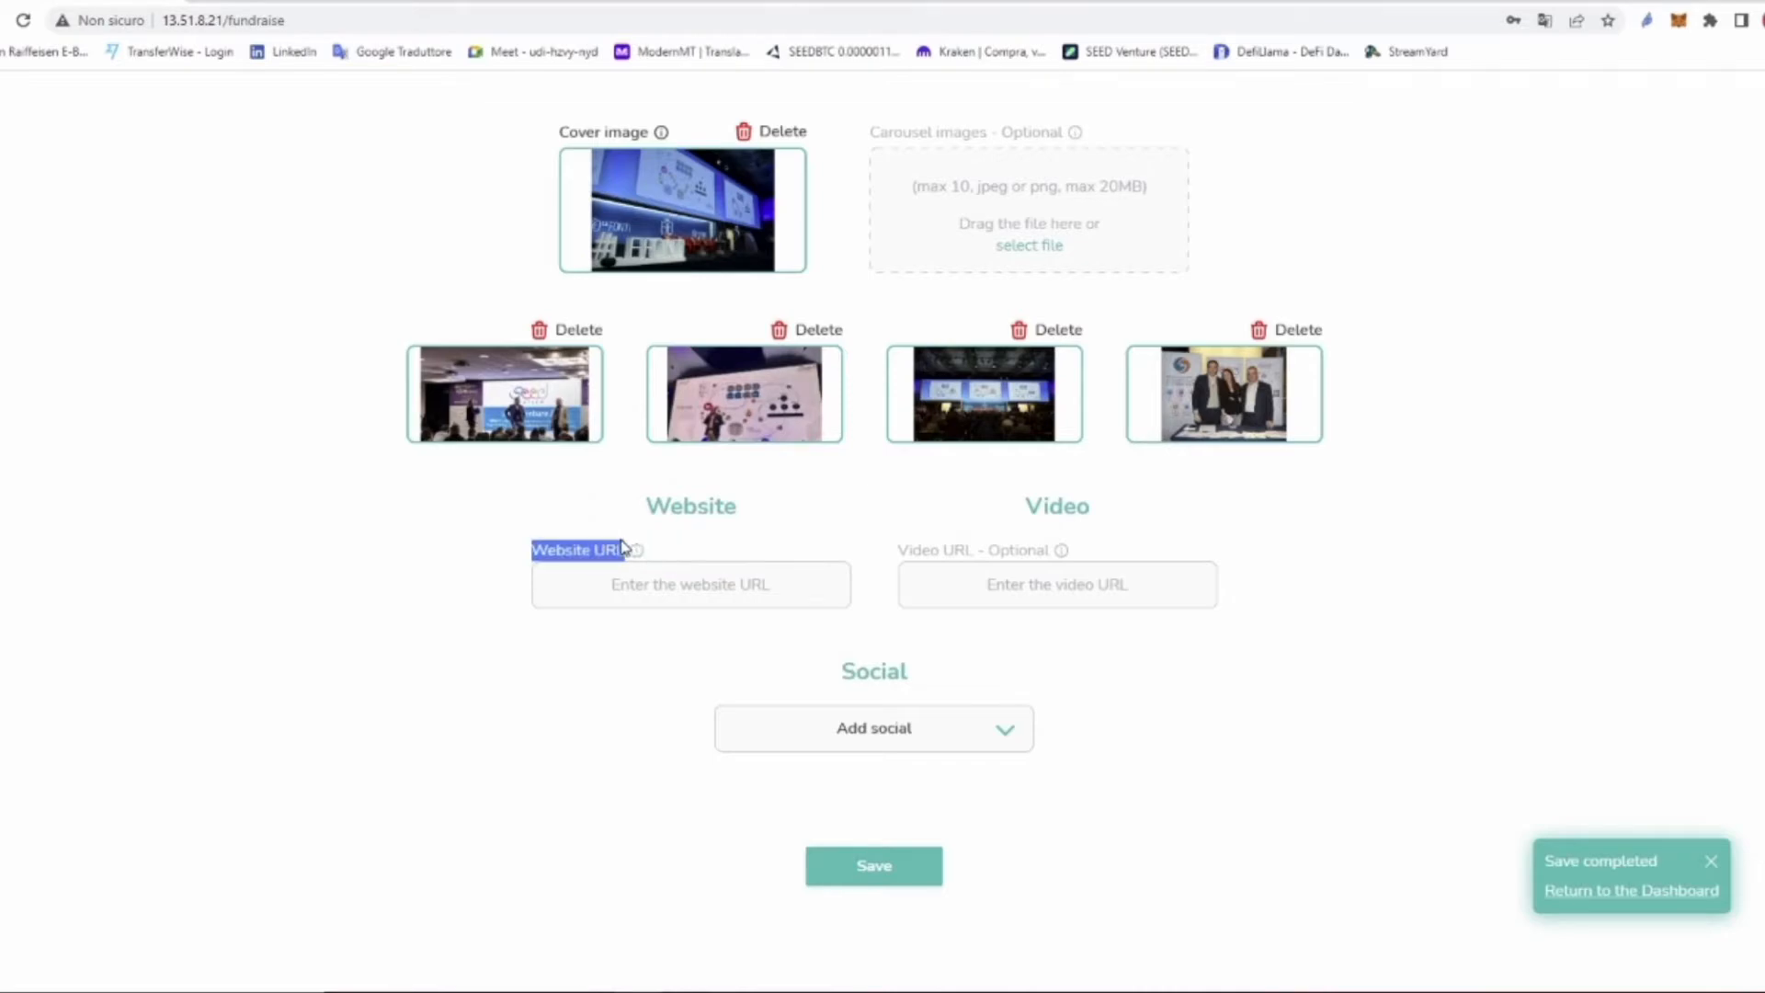
pyautogui.click(664, 596)
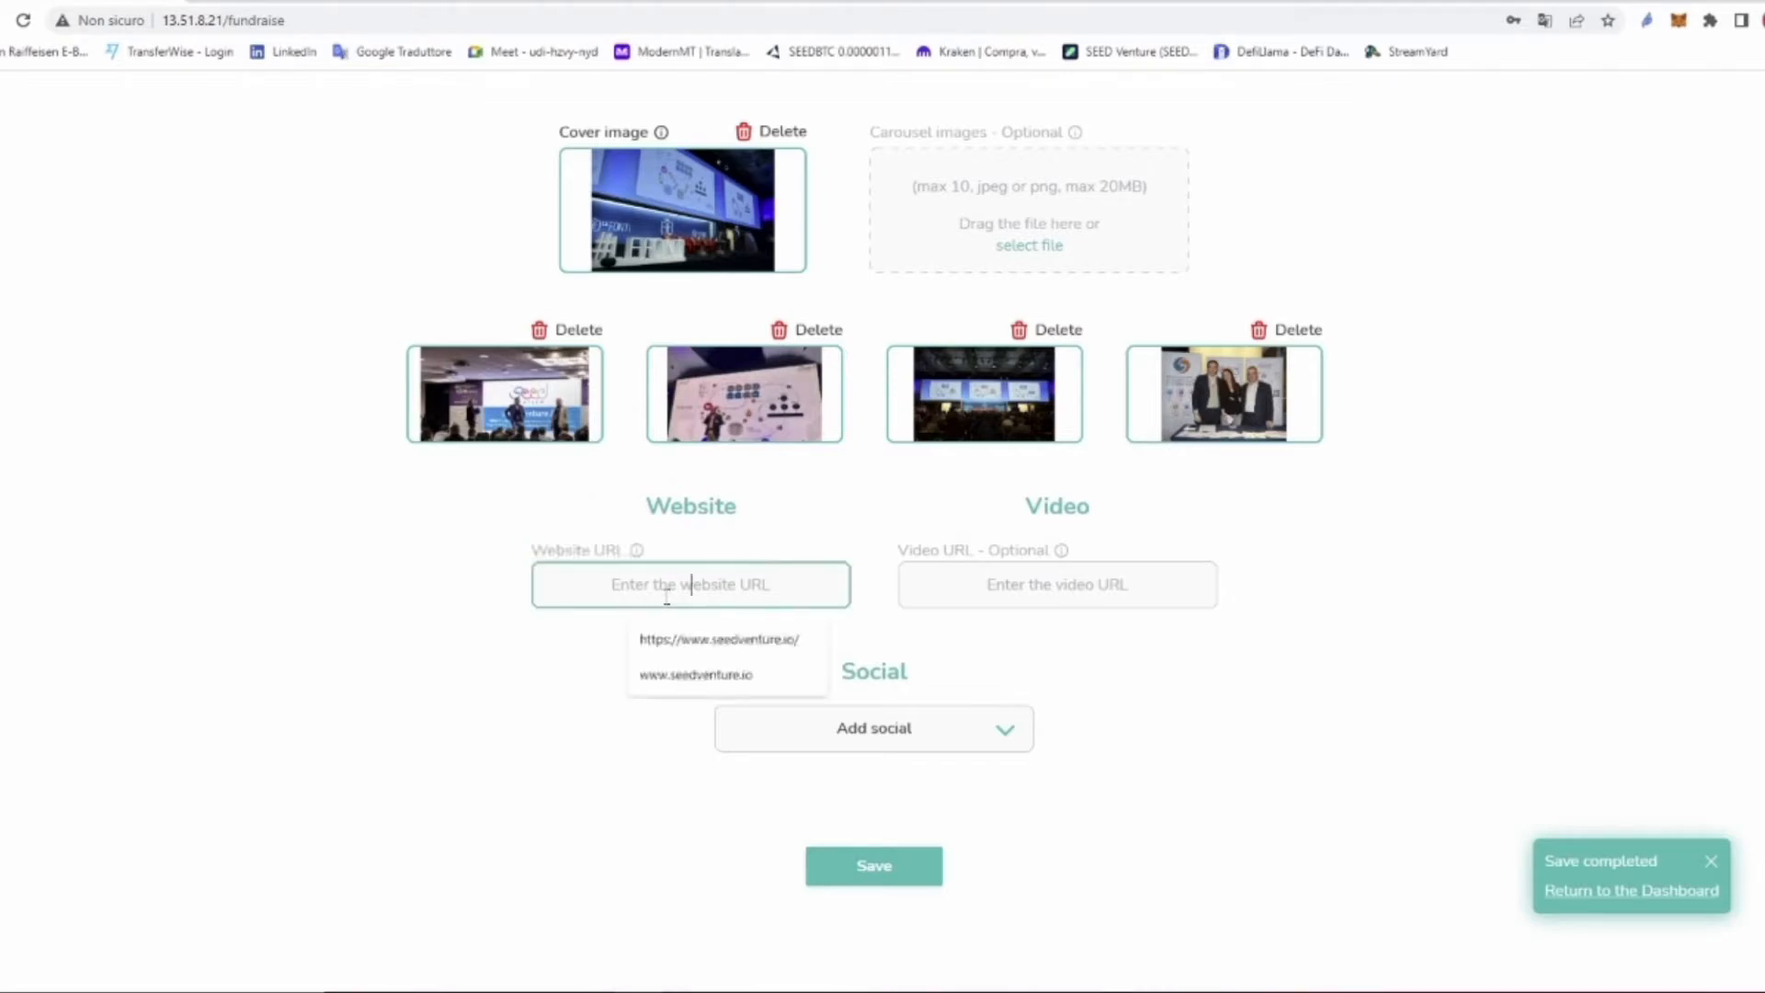
pyautogui.click(701, 641)
pyautogui.moveTo(900, 552); pyautogui.dragTo(1056, 559)
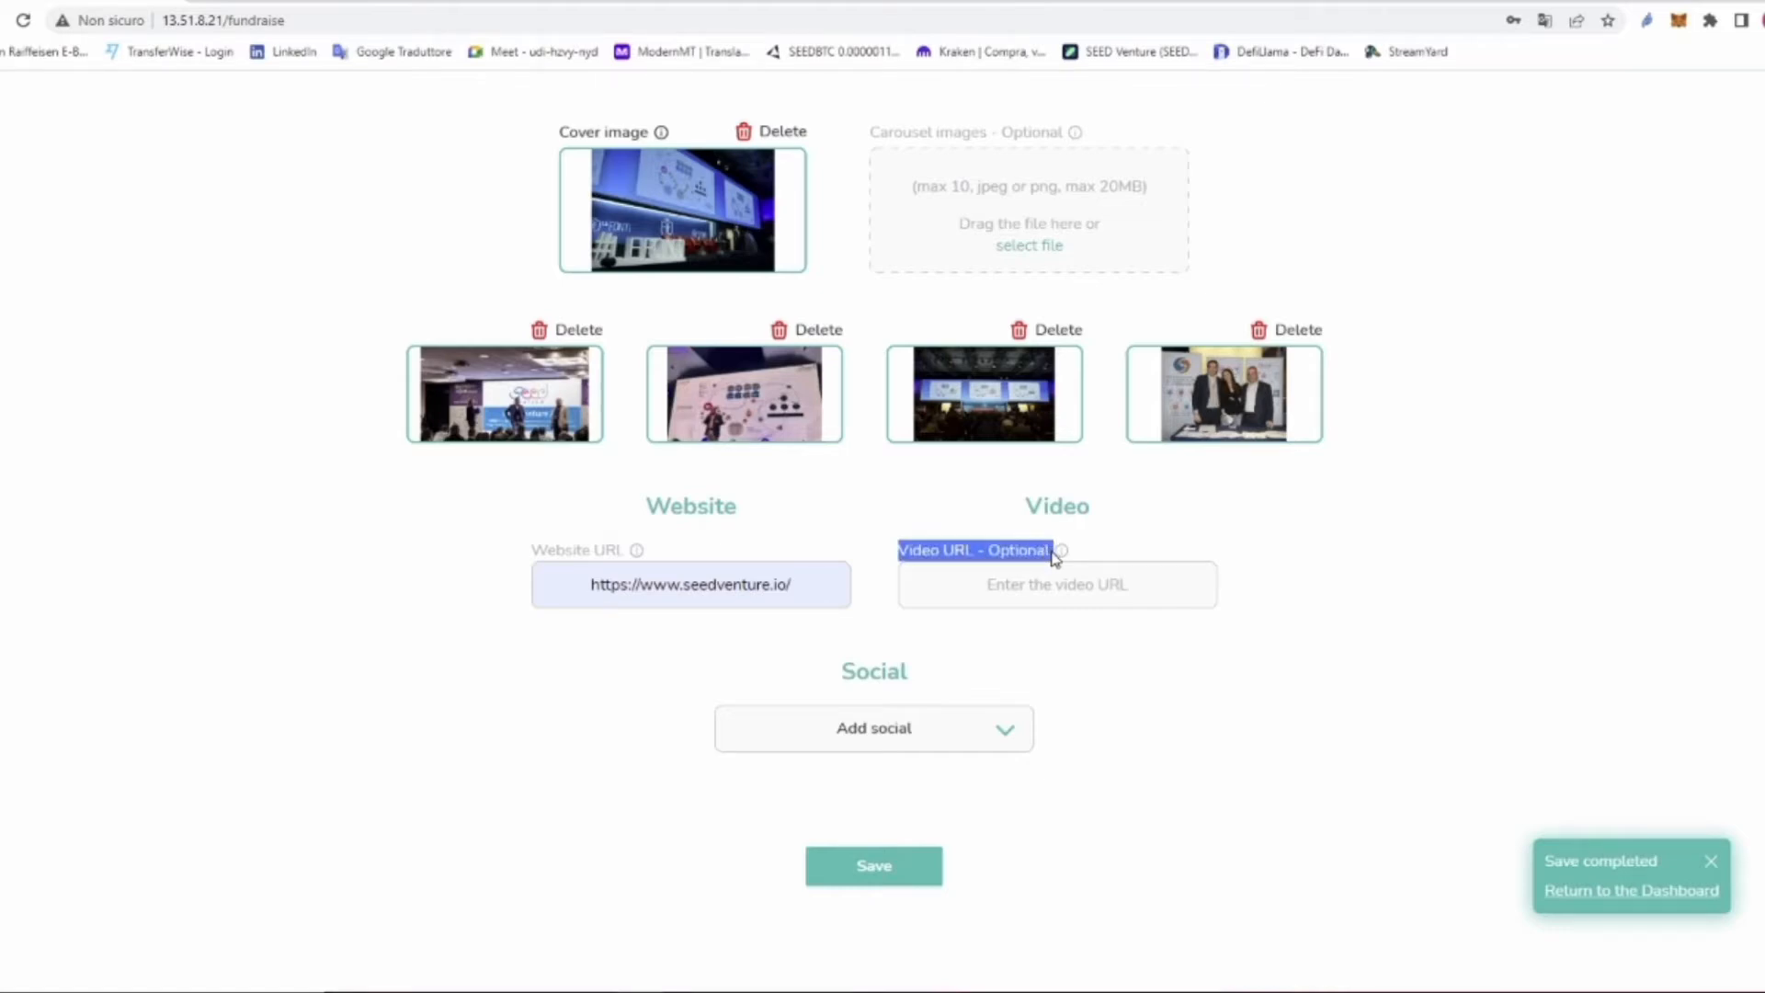
pyautogui.scroll(-1, 1019, 735)
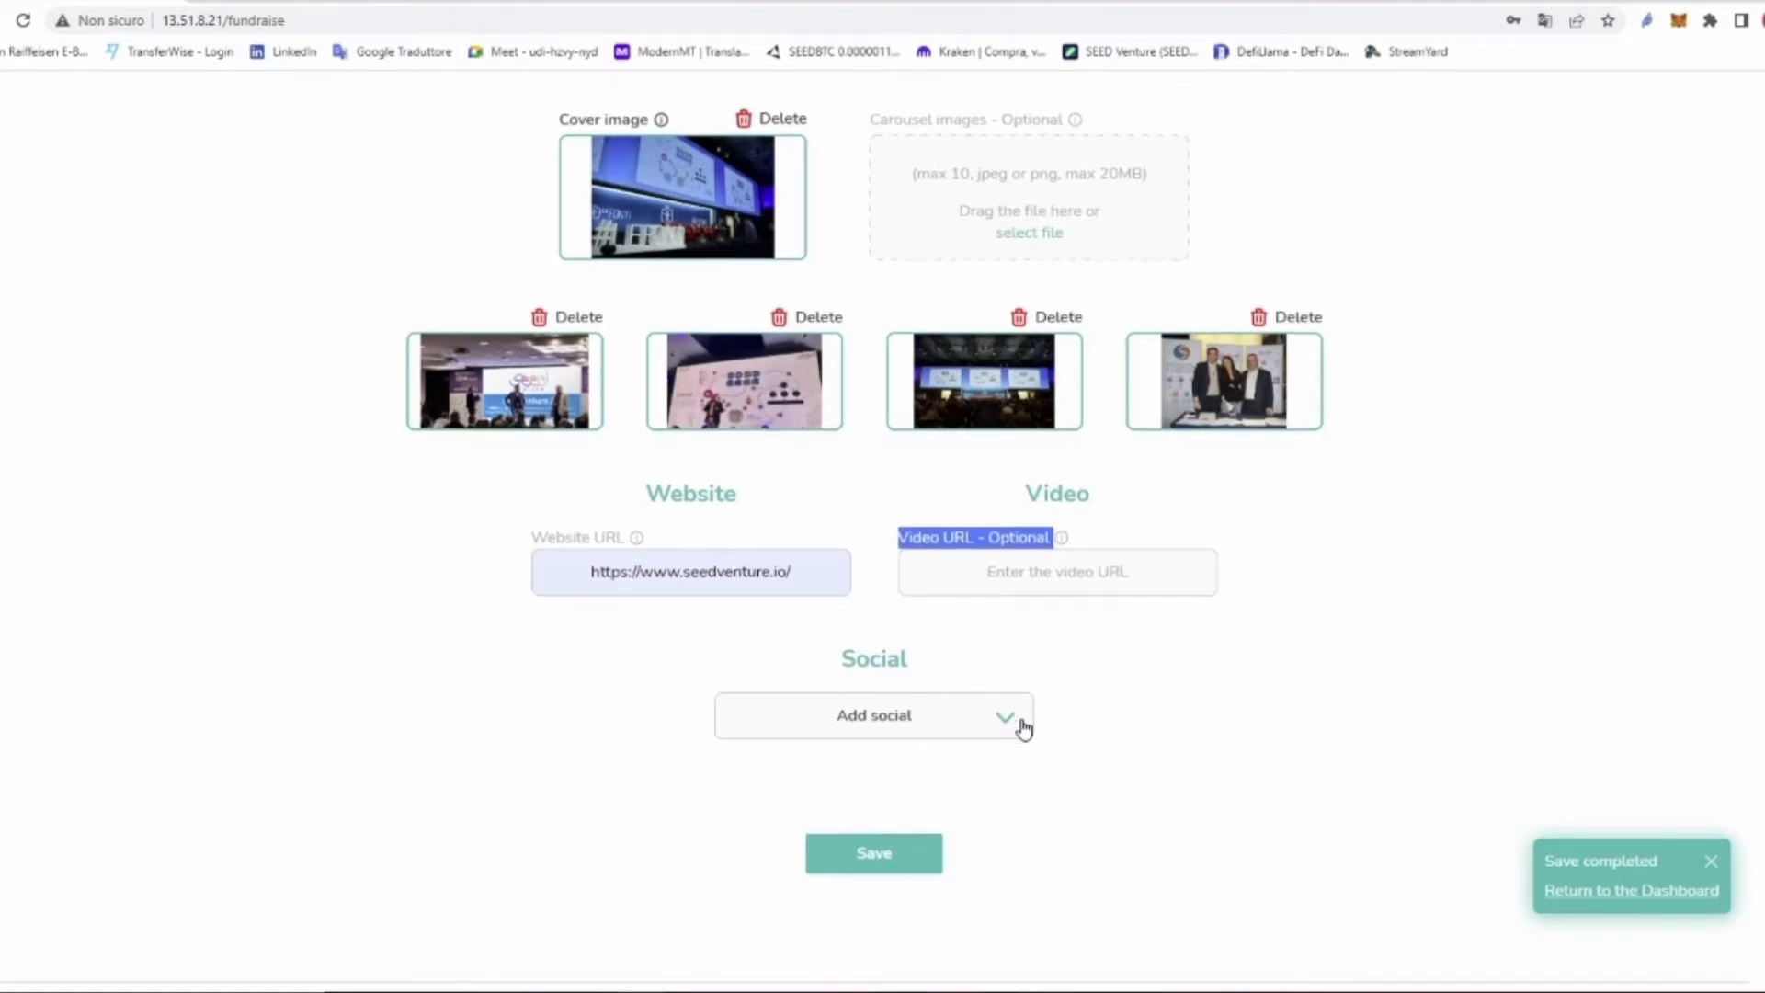
pyautogui.scroll(-1, 1014, 631)
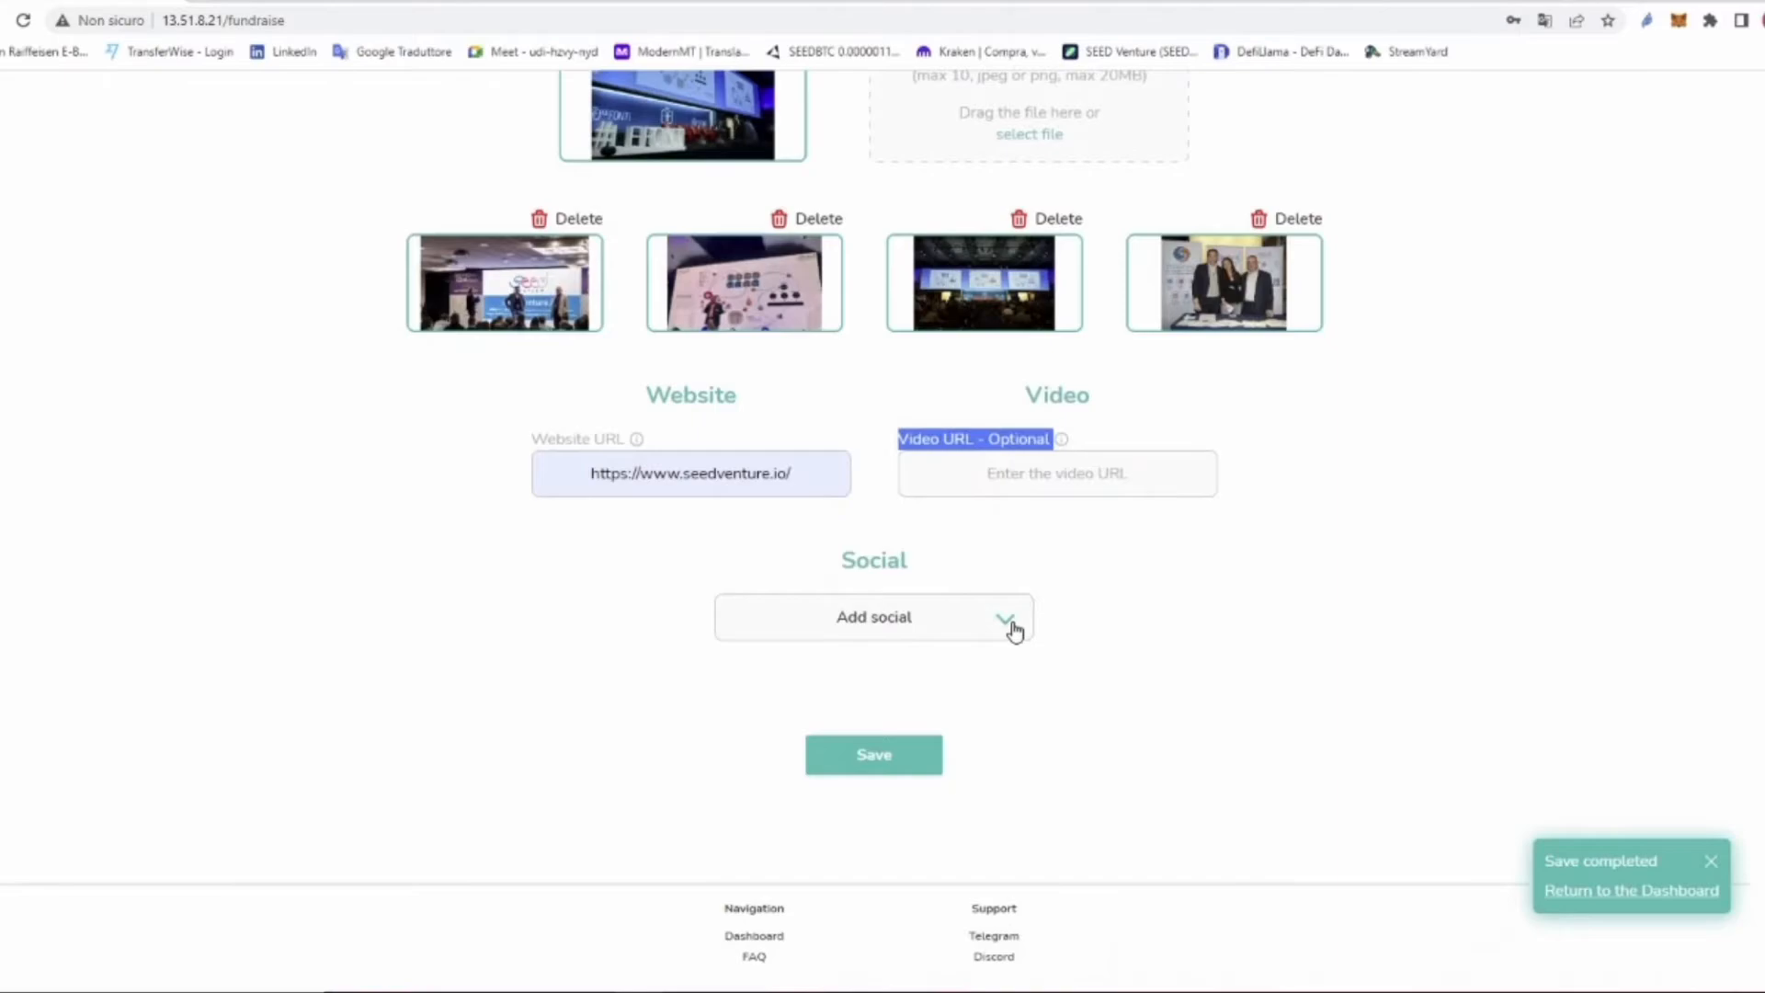
# Step: Add Twitter and Linkedin social links filled from the saved addresses
pyautogui.click(1014, 630)
pyautogui.scroll(-3, 1003, 724)
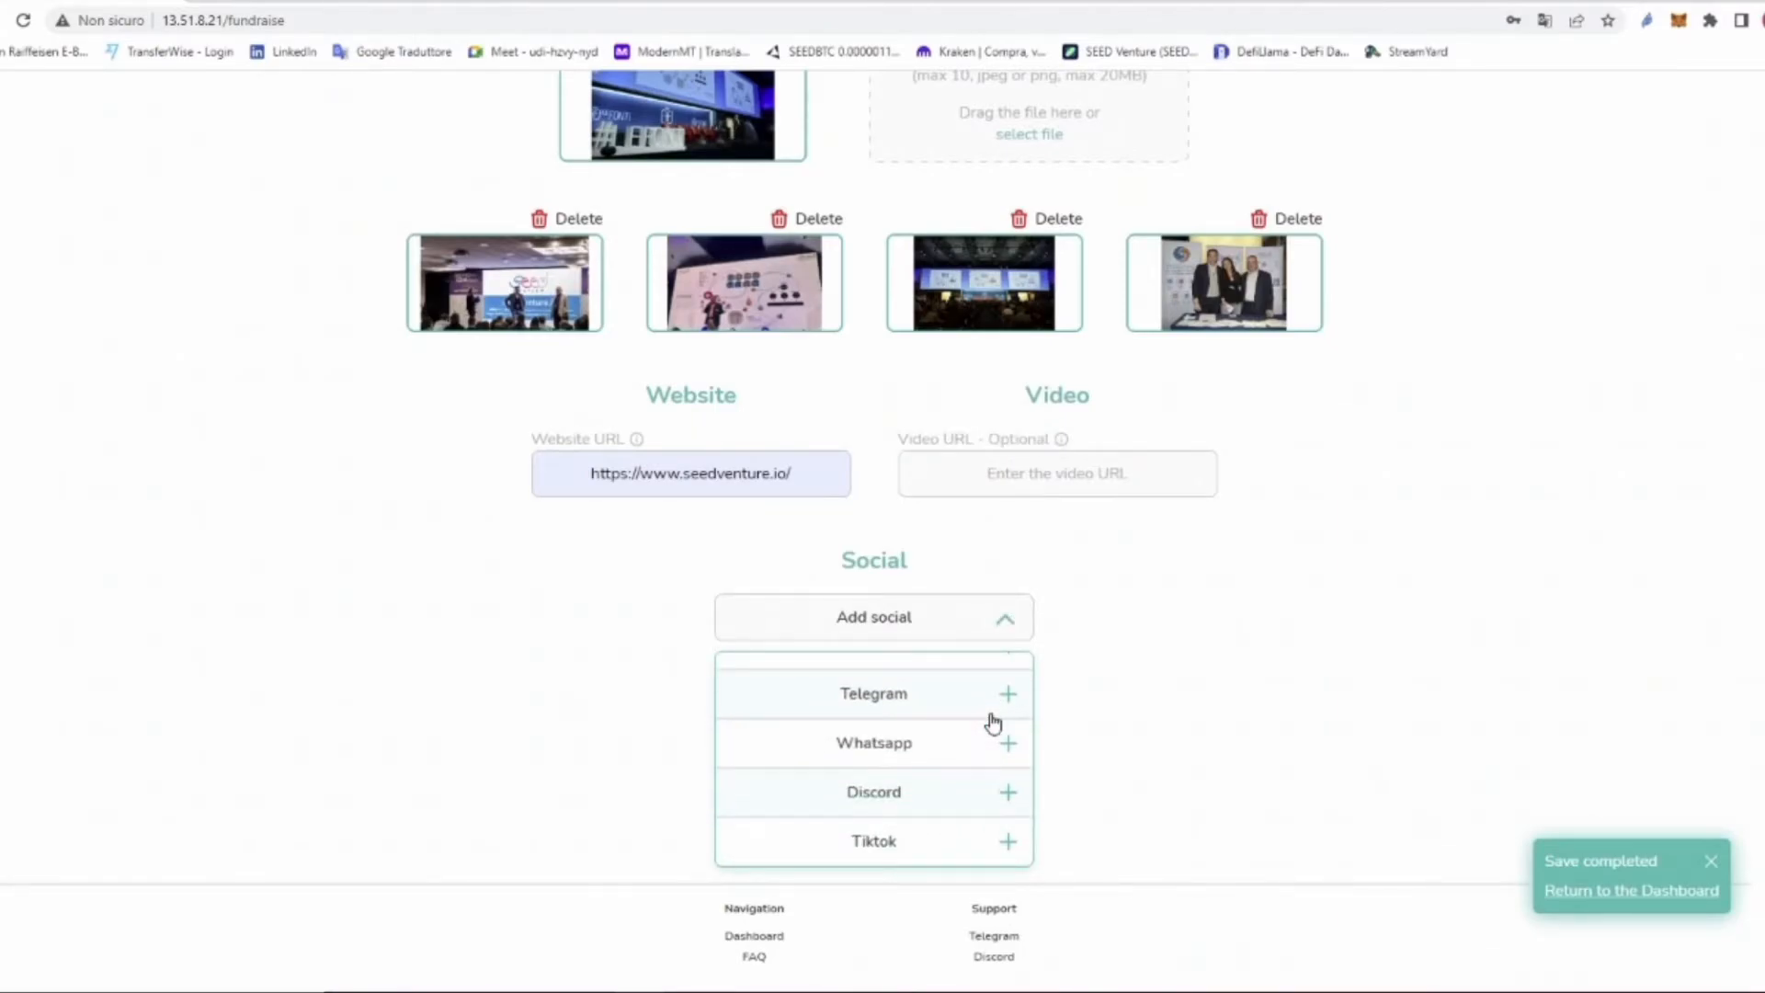
pyautogui.scroll(1, 988, 814)
pyautogui.scroll(3, 986, 815)
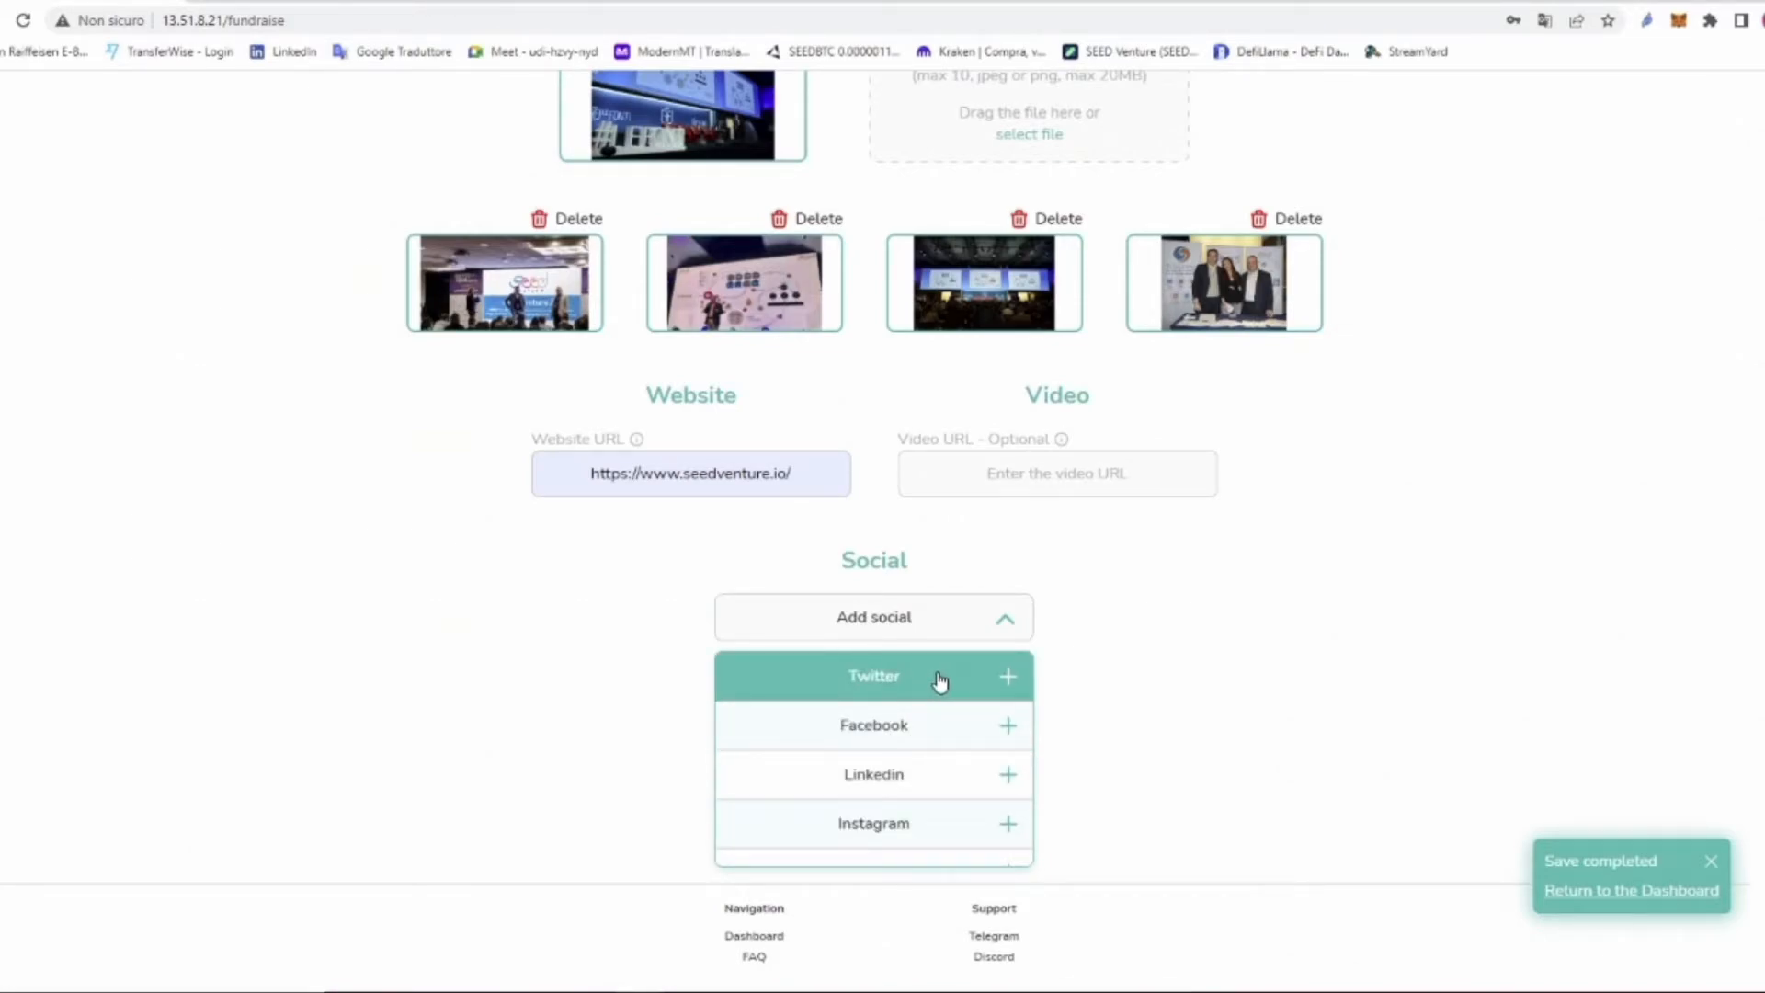
pyautogui.click(939, 681)
pyautogui.click(974, 747)
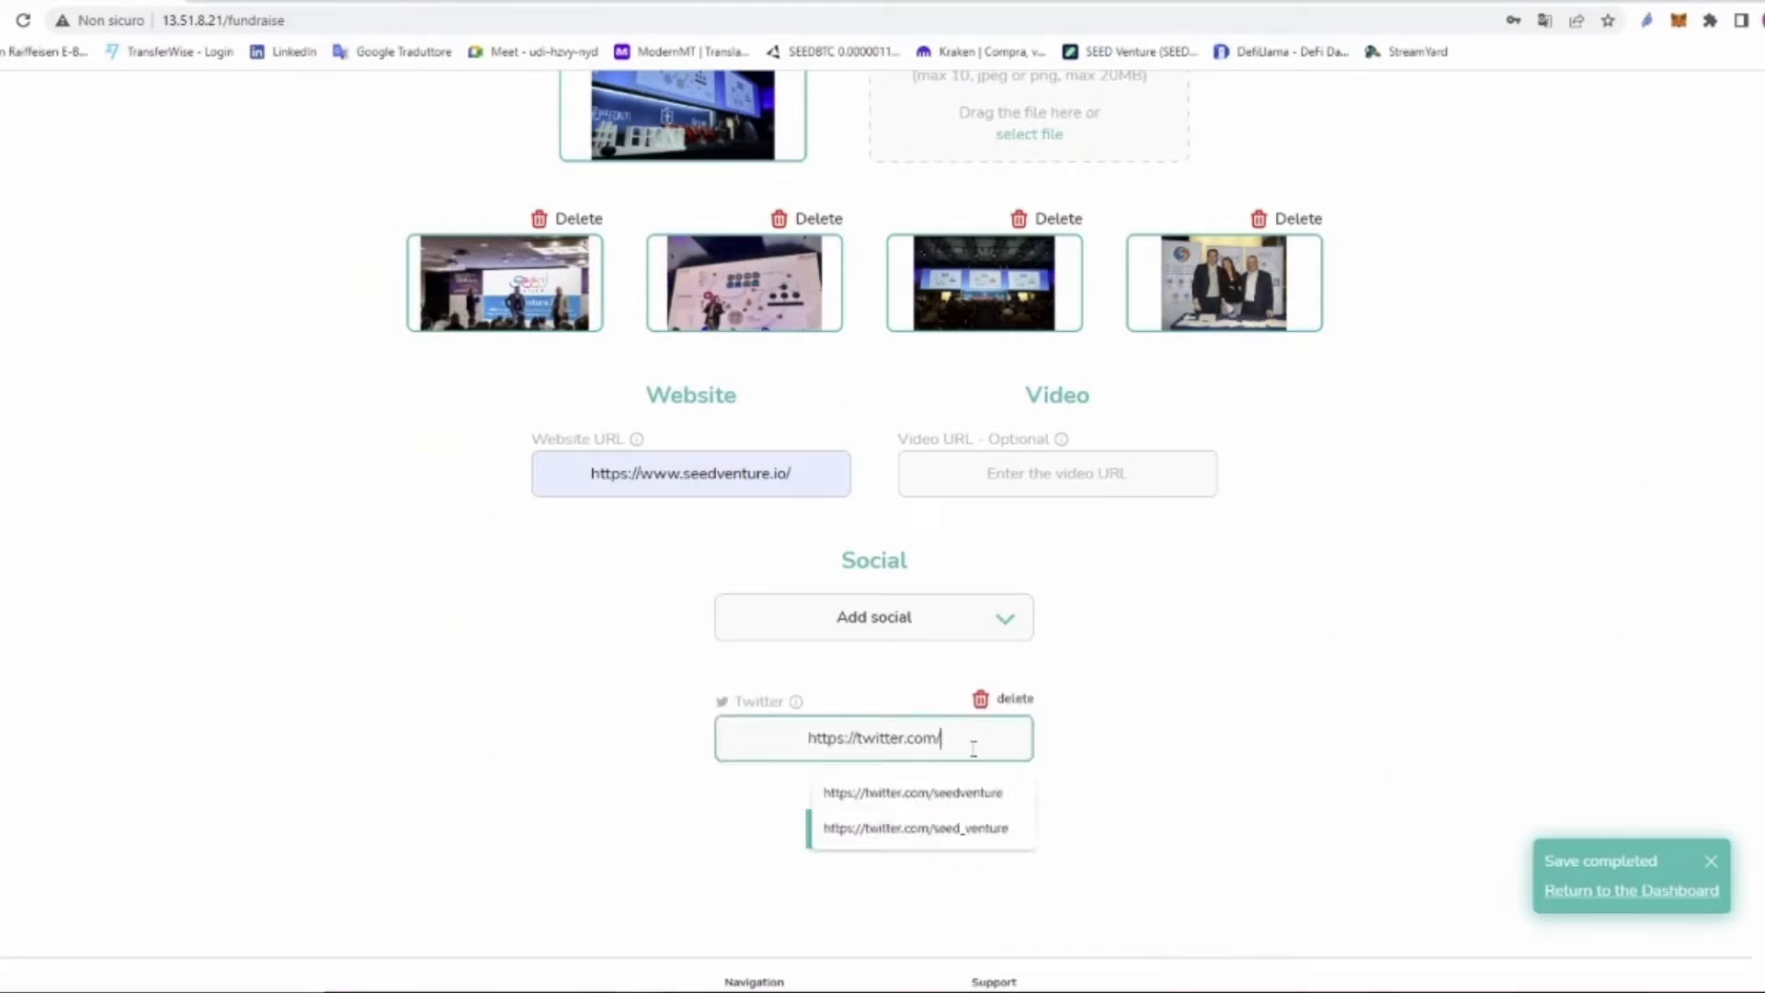
pyautogui.click(984, 830)
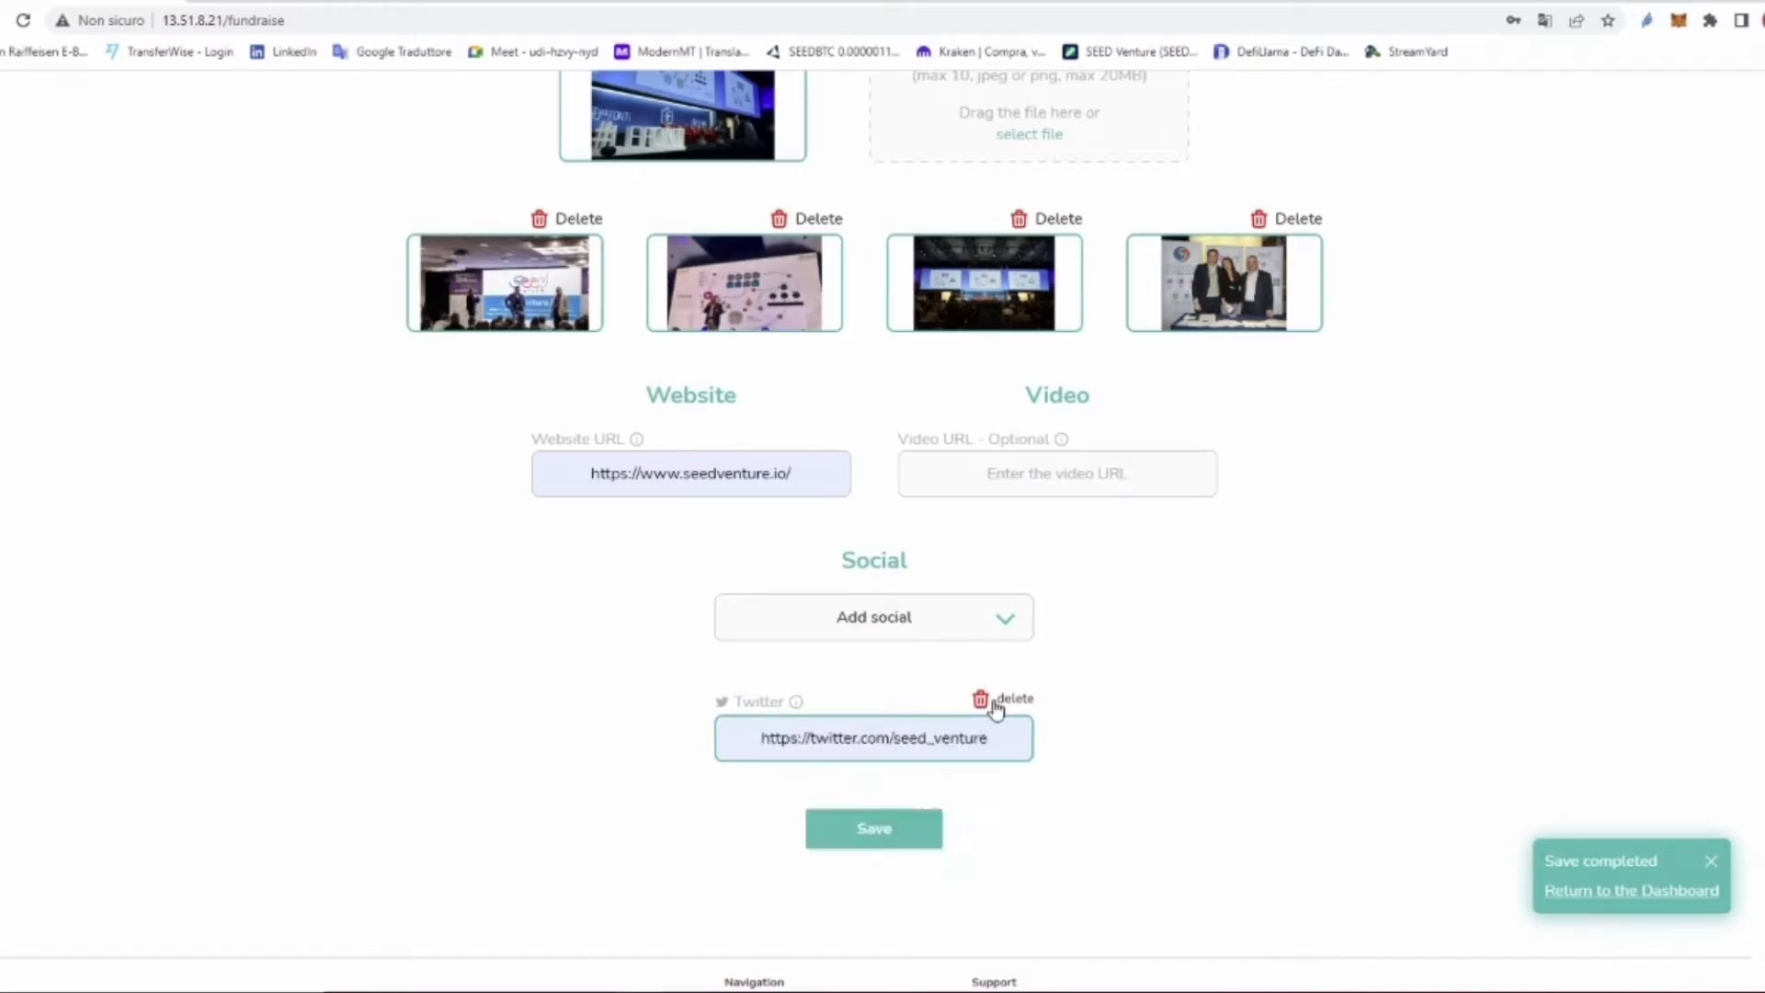
pyautogui.click(1006, 622)
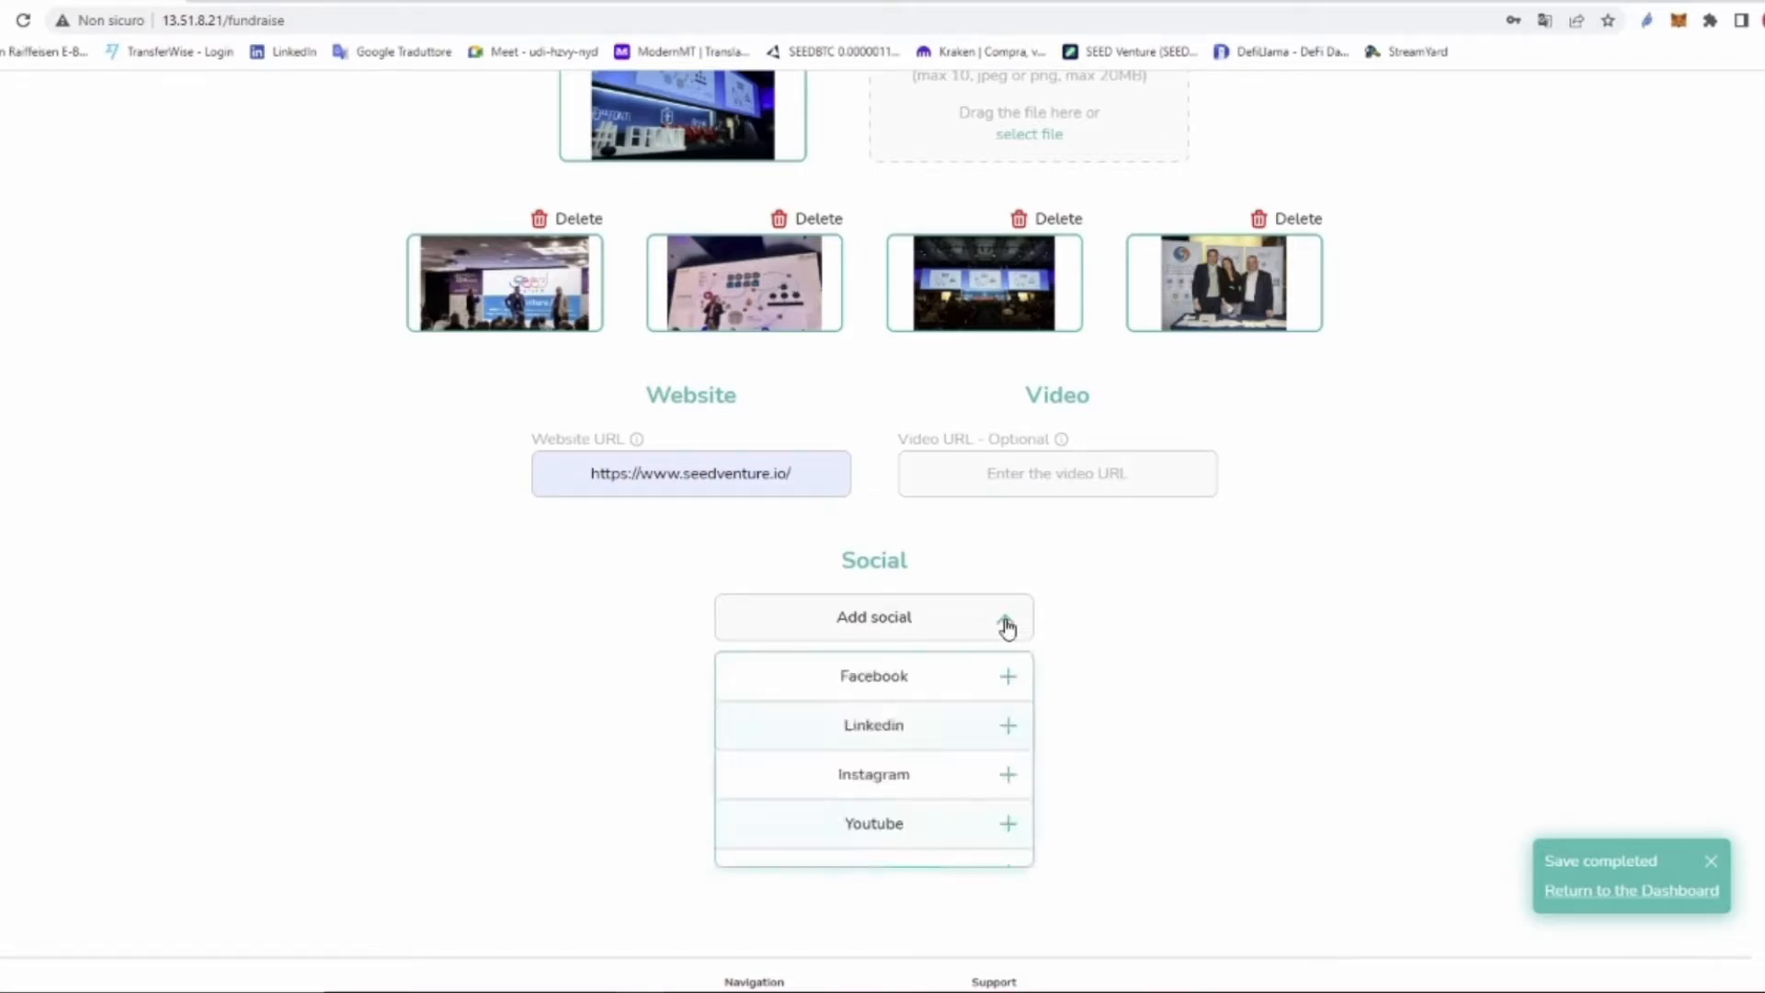
pyautogui.click(975, 726)
pyautogui.click(1167, 748)
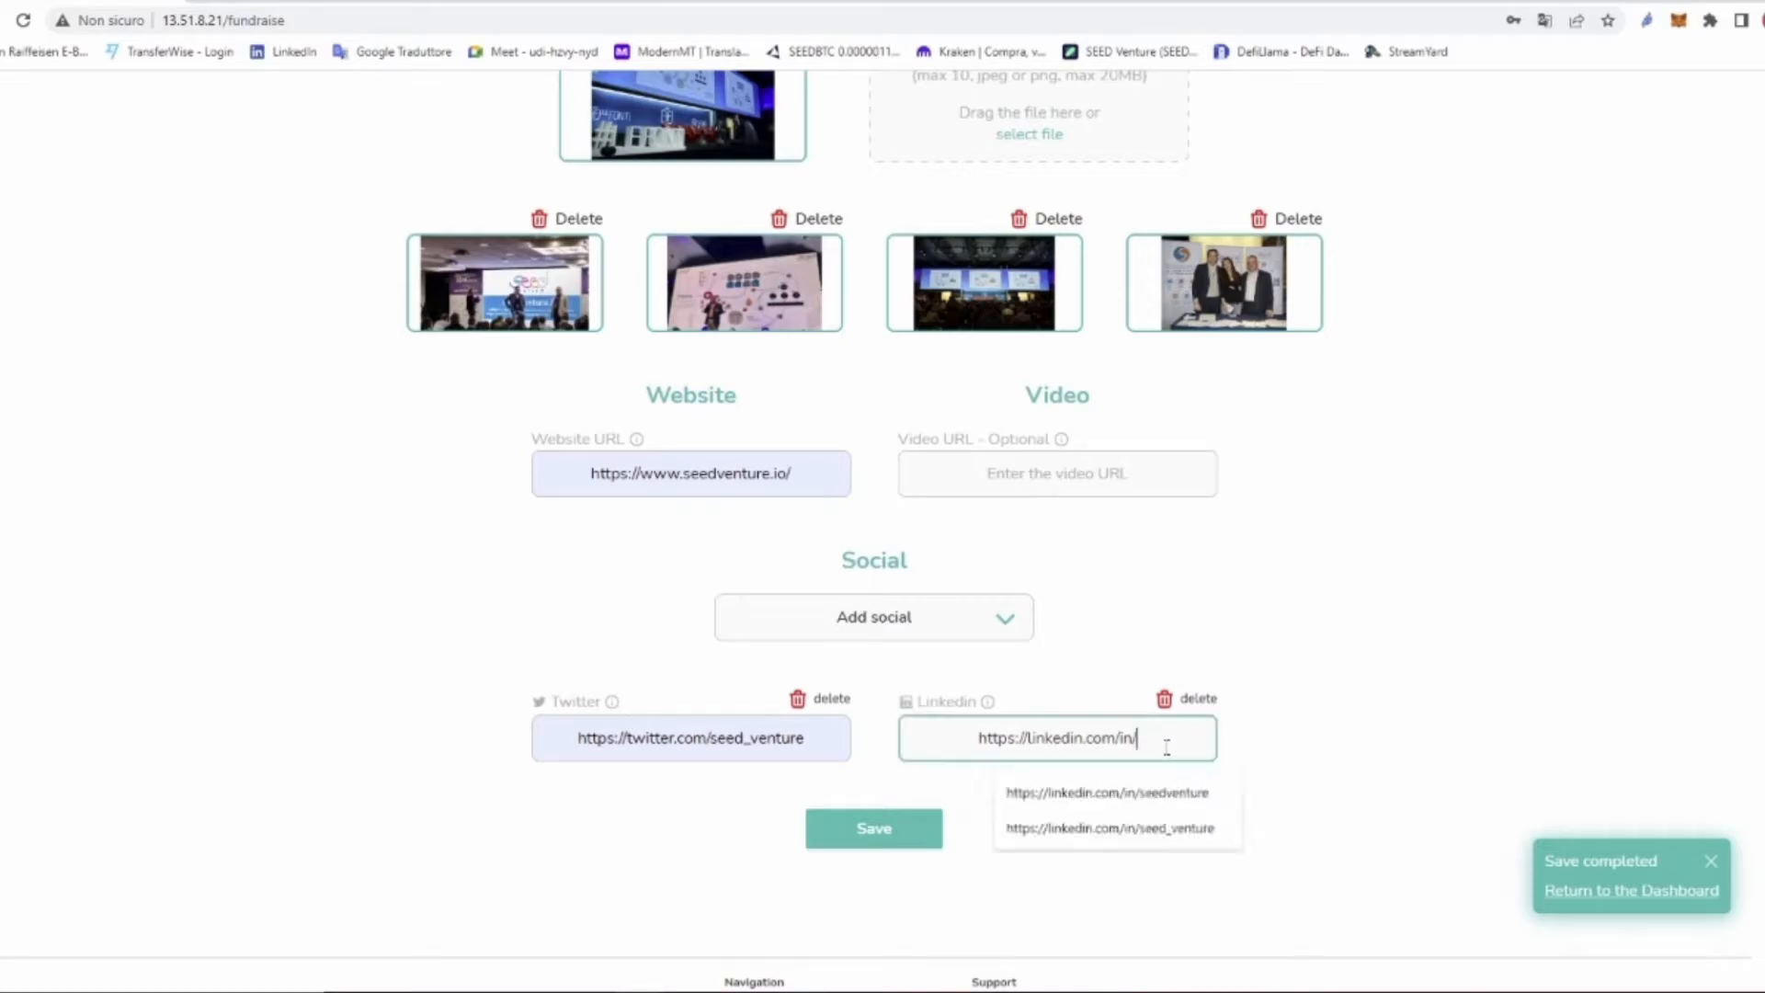
pyautogui.click(1186, 838)
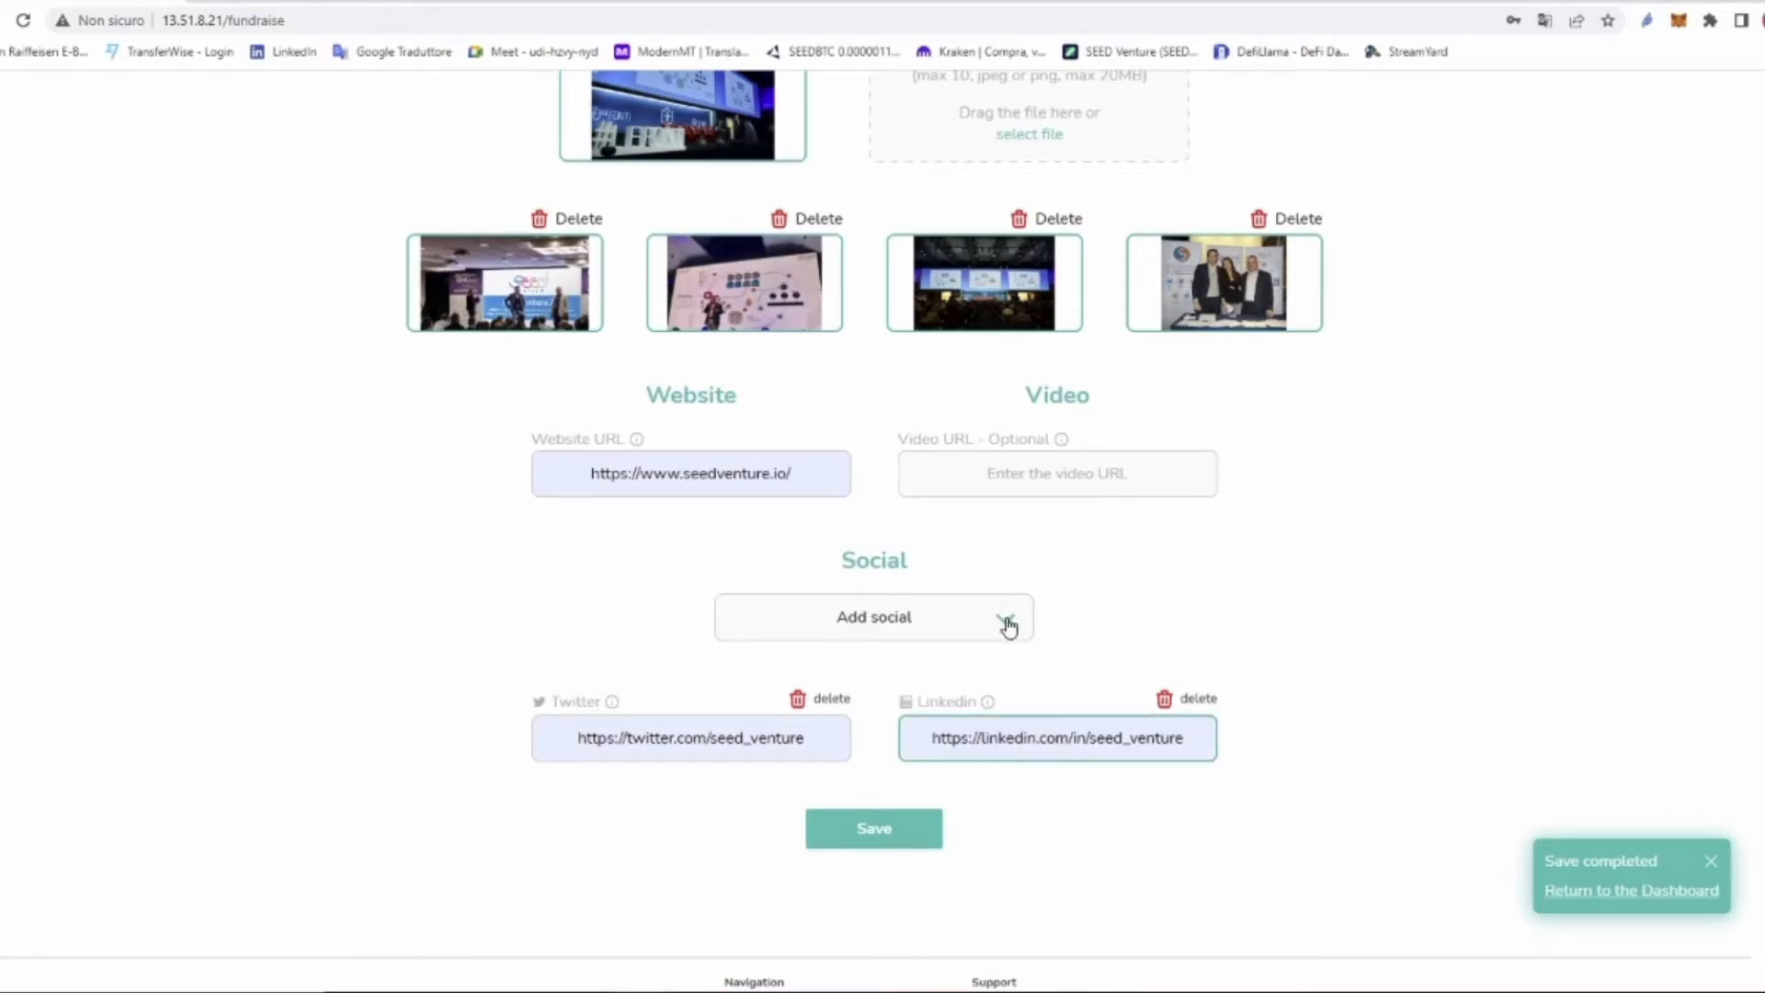
# Step: Add the Telegram group invite link and save the media details
pyautogui.click(1004, 622)
pyautogui.scroll(-2, 927, 734)
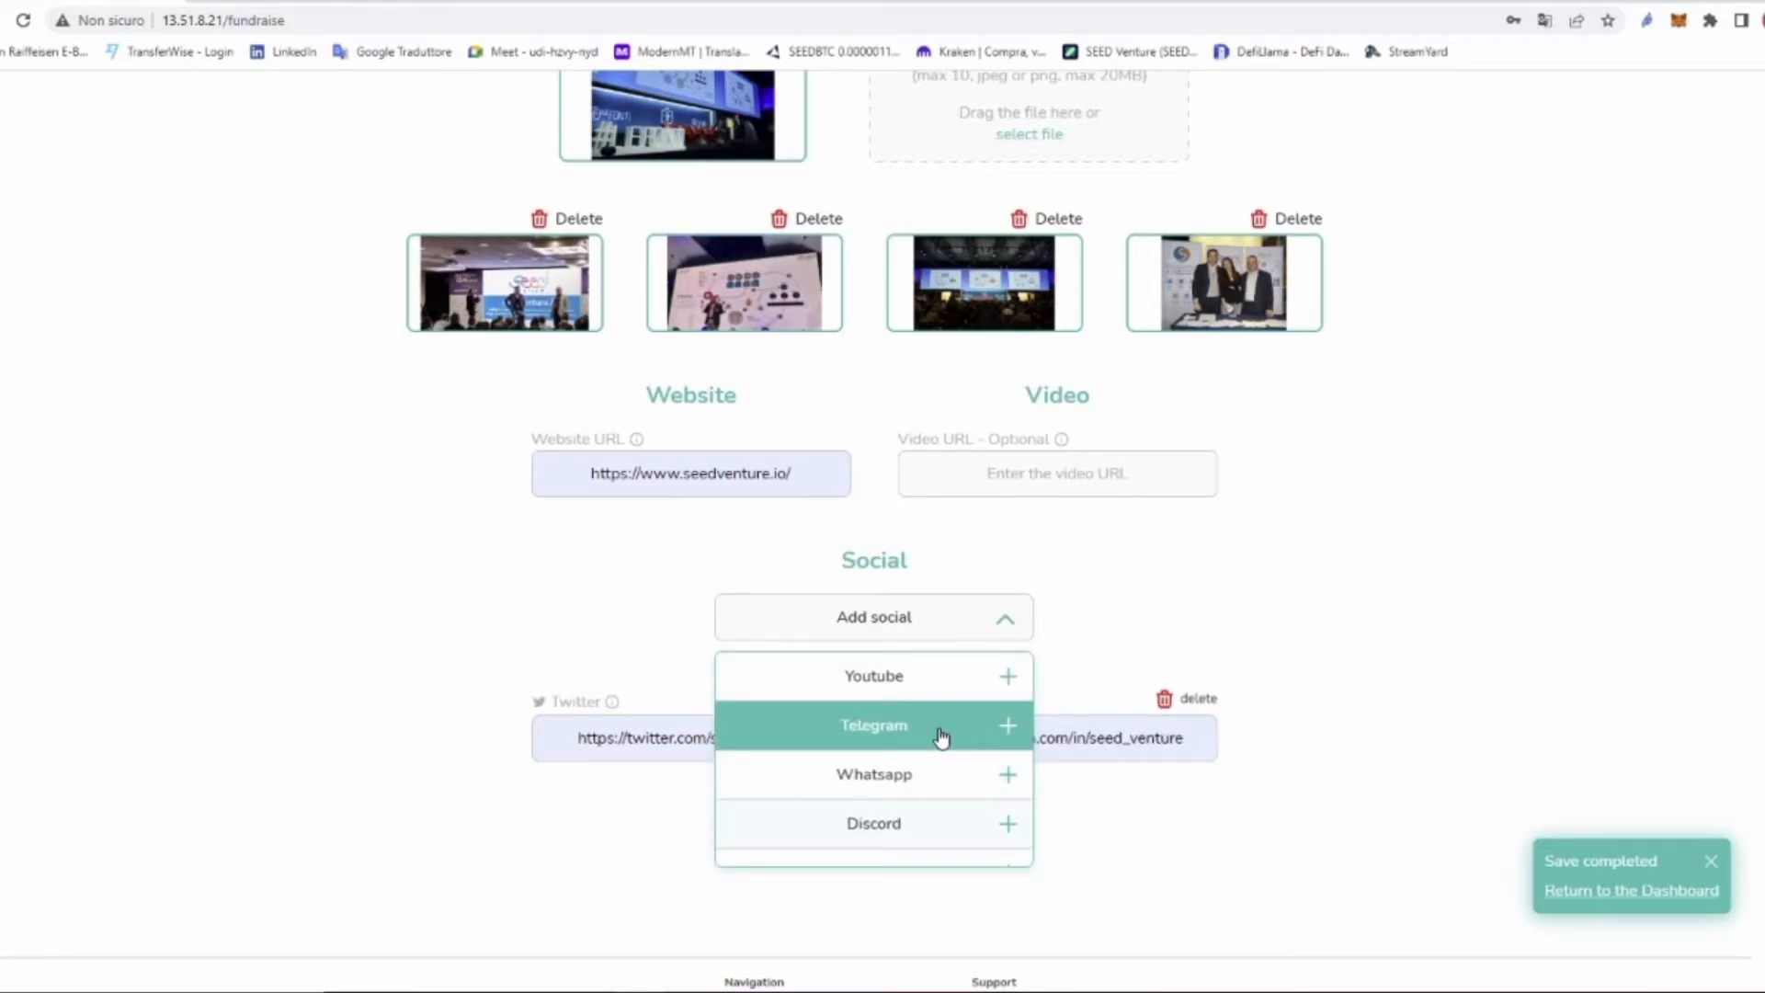
pyautogui.click(938, 738)
pyautogui.click(960, 865)
pyautogui.click(1009, 917)
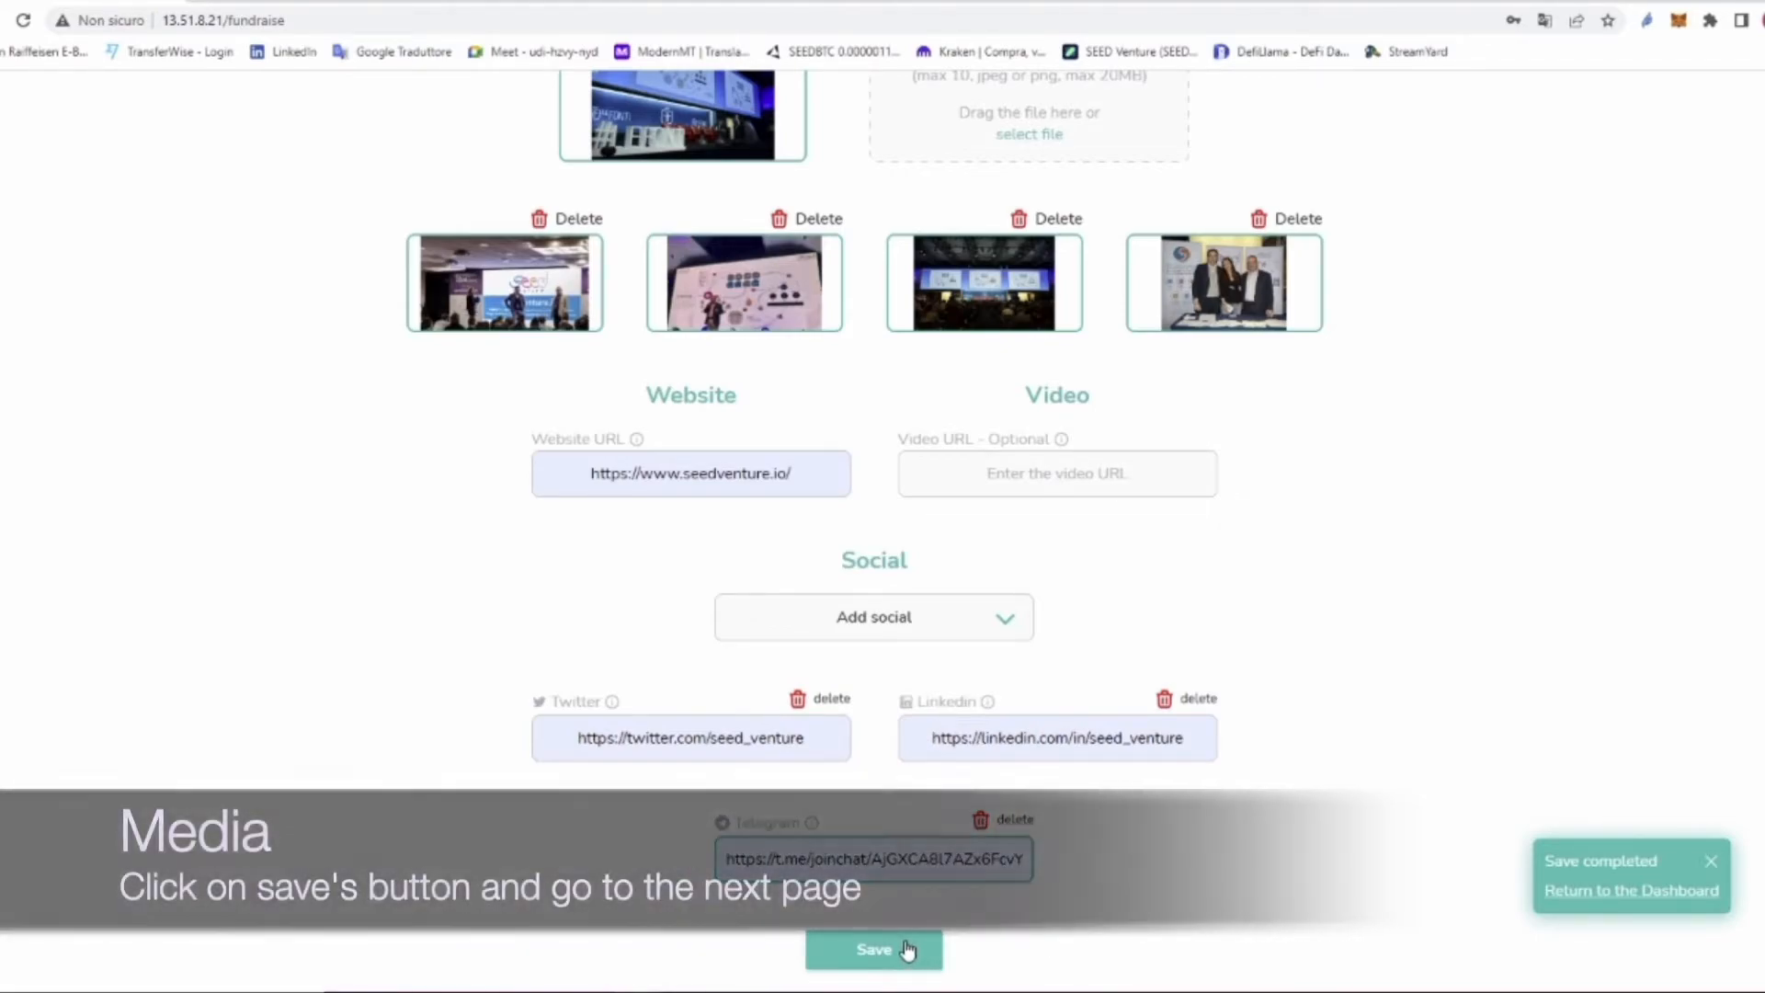
pyautogui.click(885, 959)
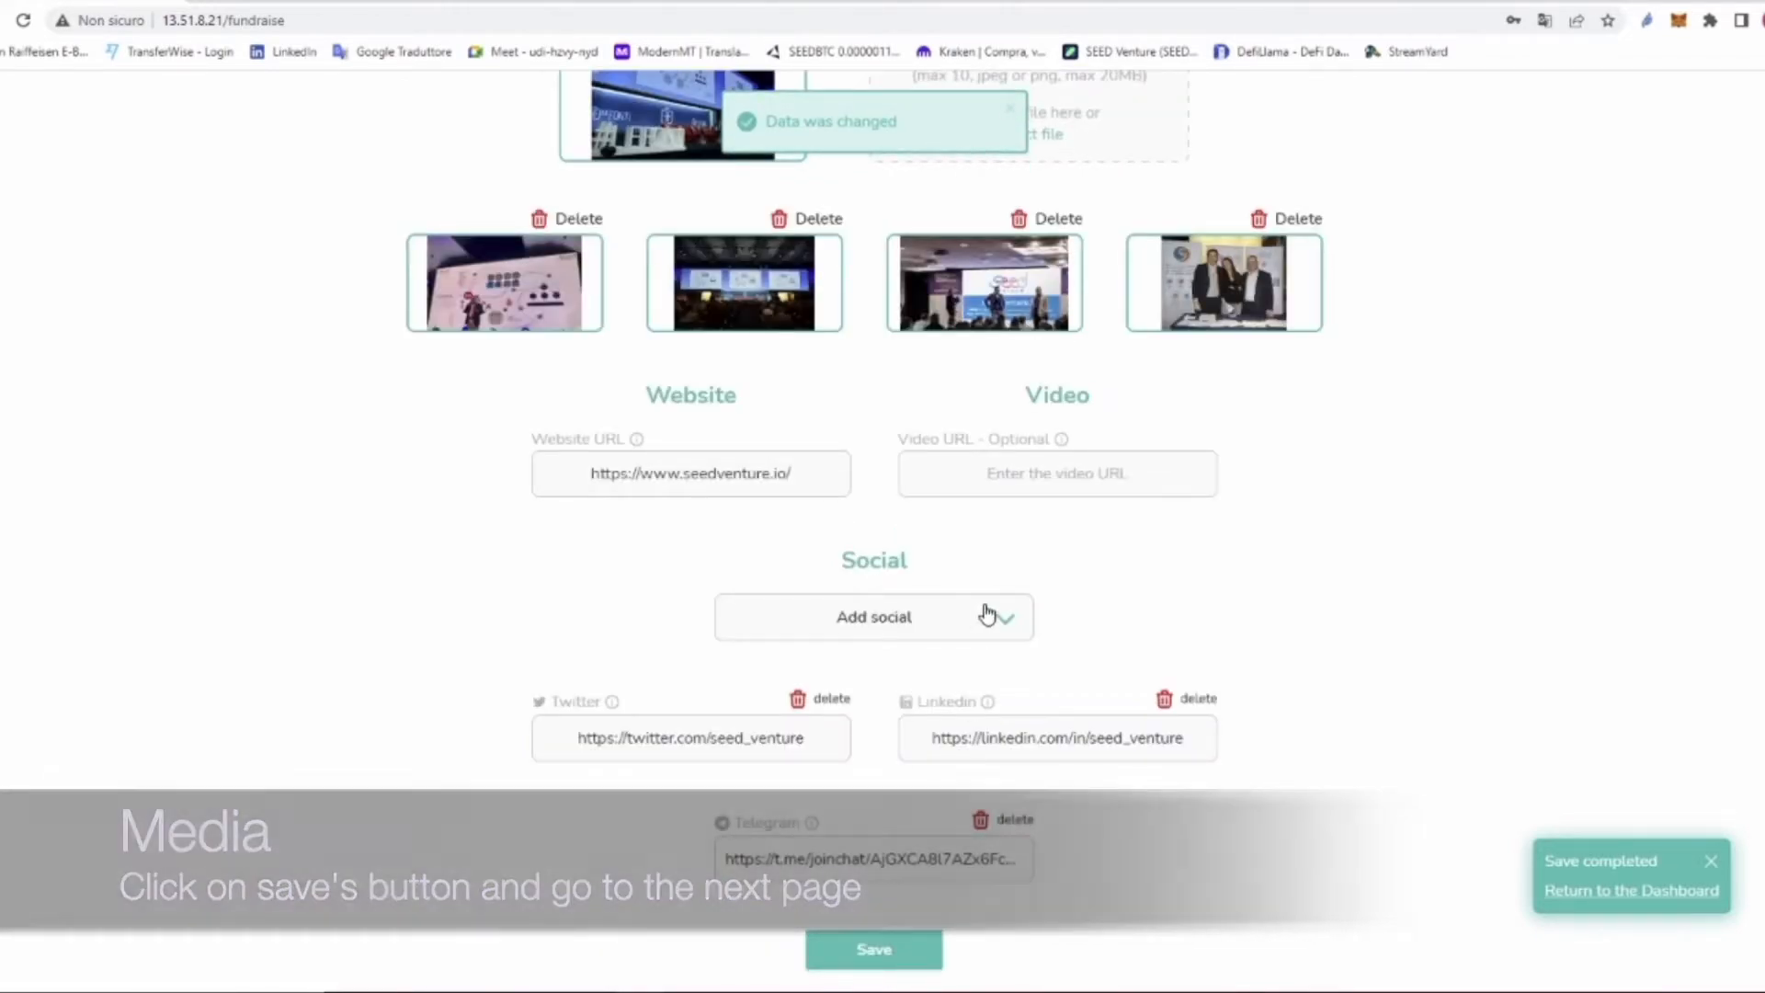
pyautogui.scroll(1, 988, 613)
pyautogui.scroll(4, 988, 613)
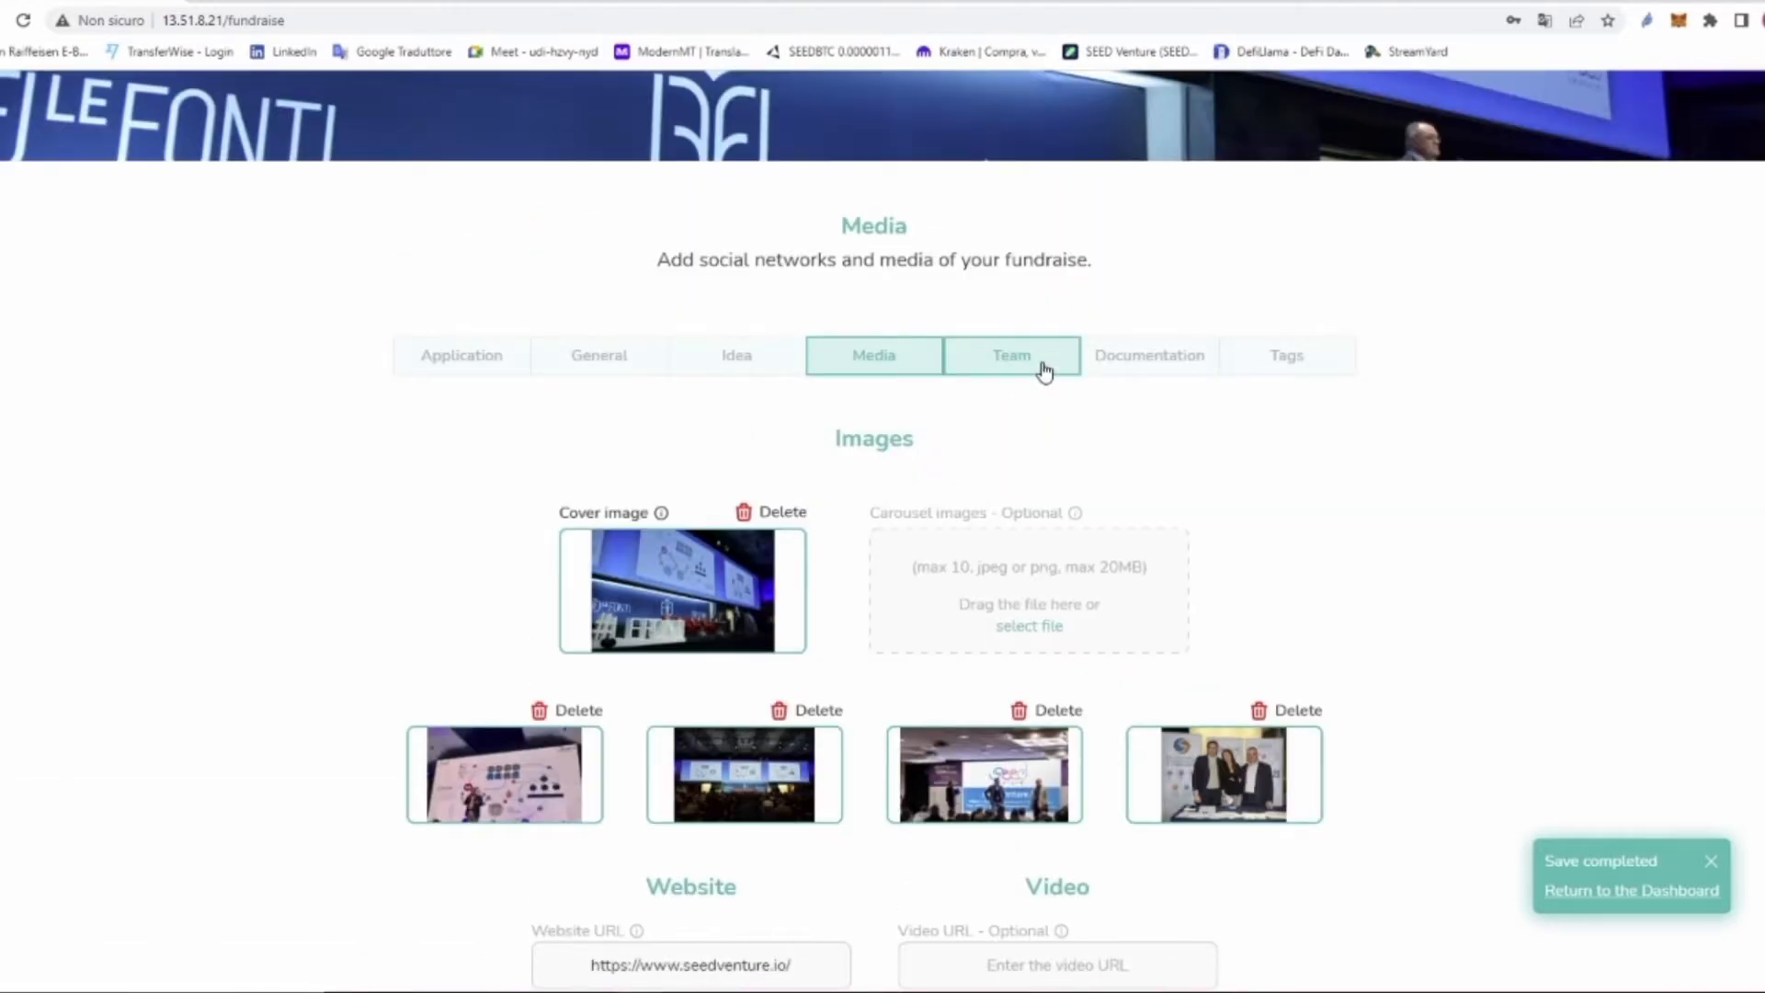
# Step: In Team, add a member with first and last name, Founder and Innovator role, and LinkedIn link
pyautogui.click(1043, 368)
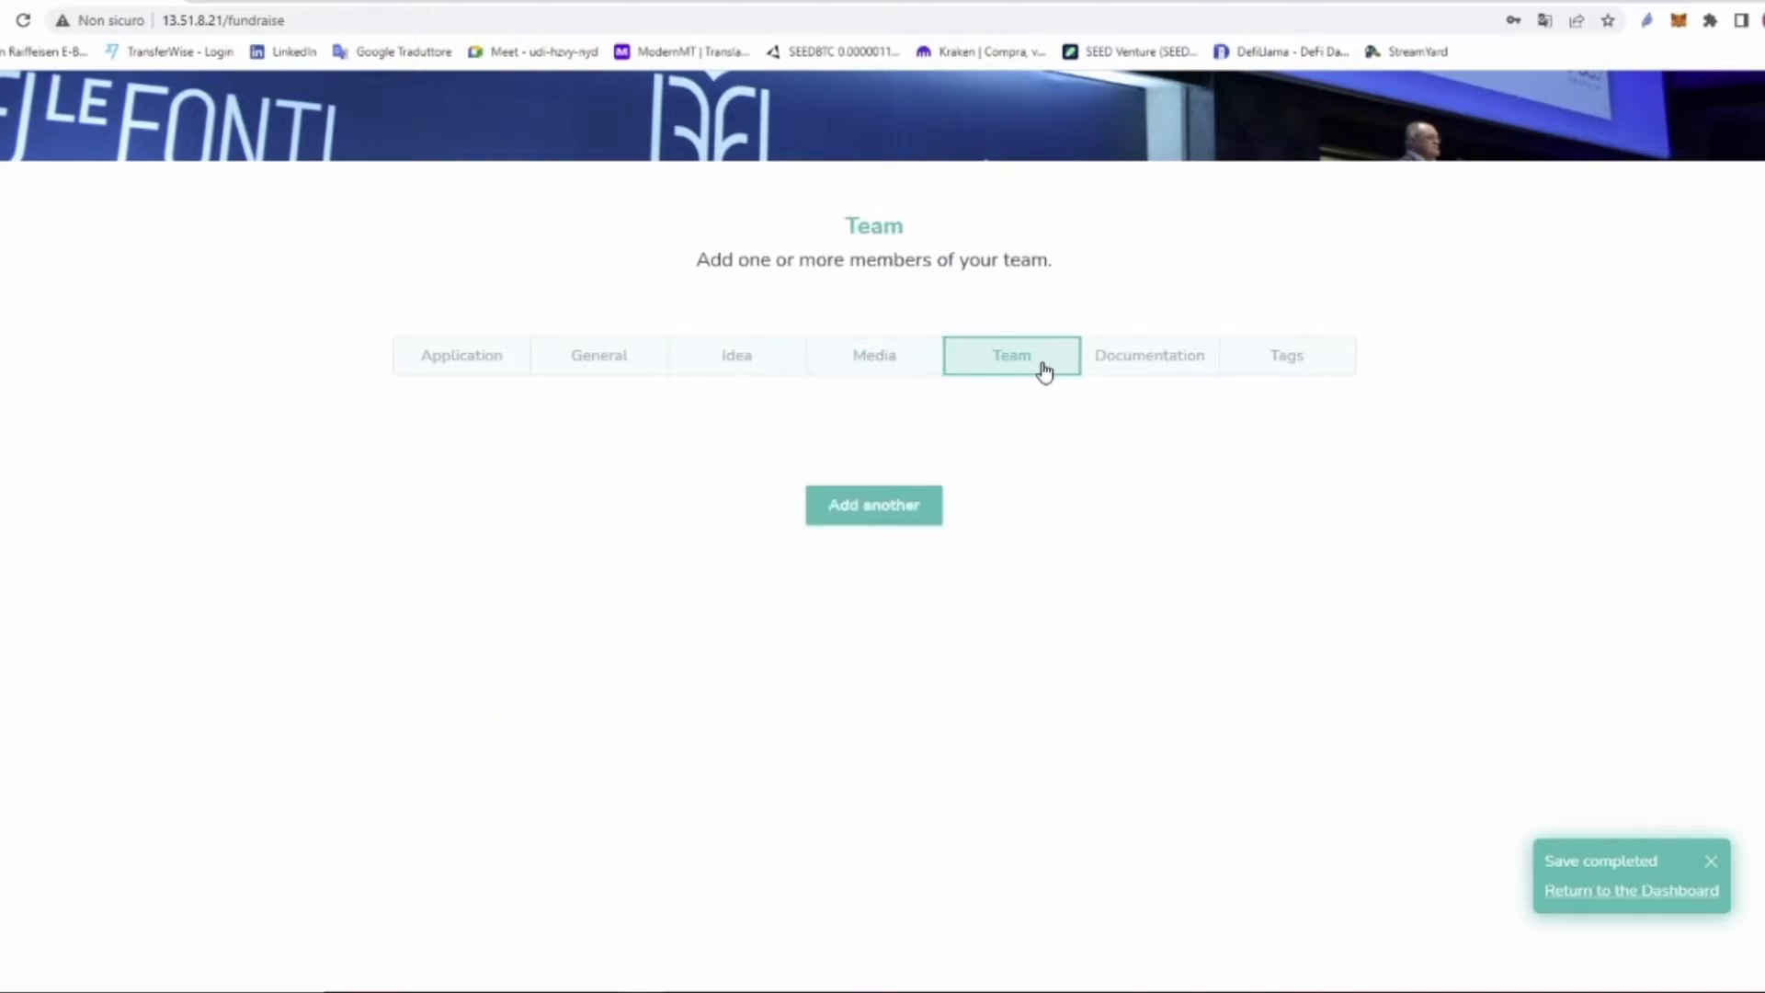
pyautogui.click(882, 512)
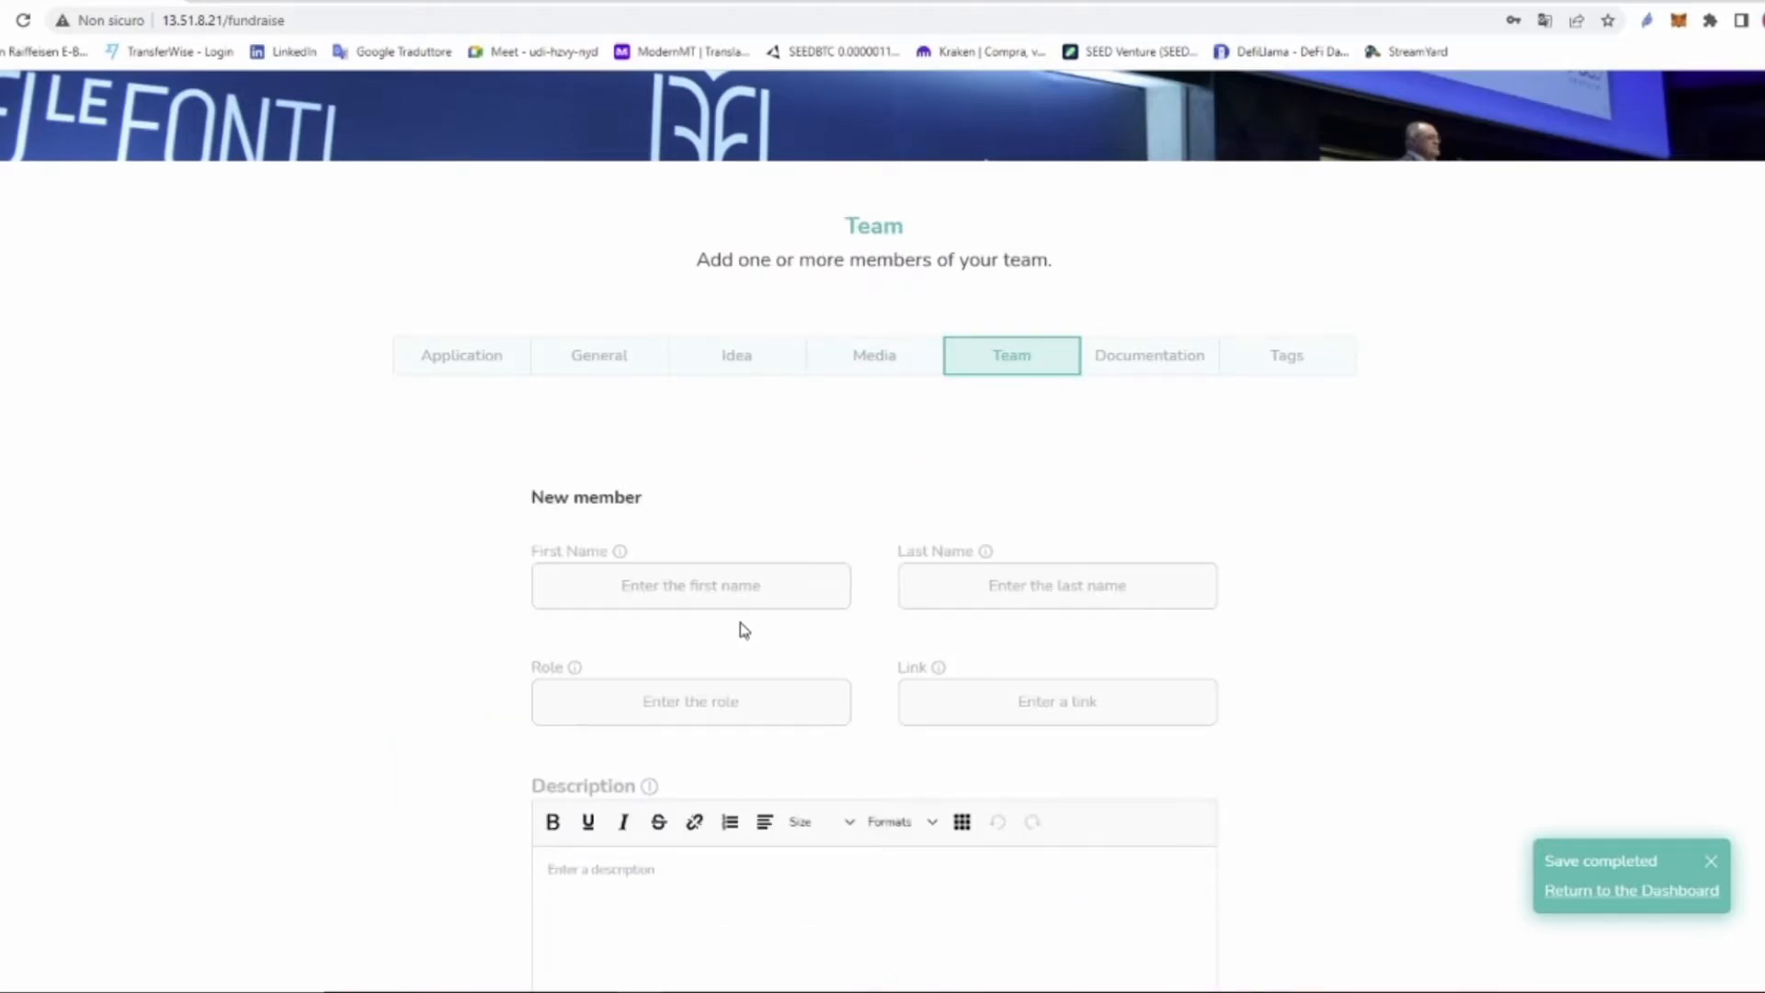
pyautogui.click(713, 584)
pyautogui.click(662, 638)
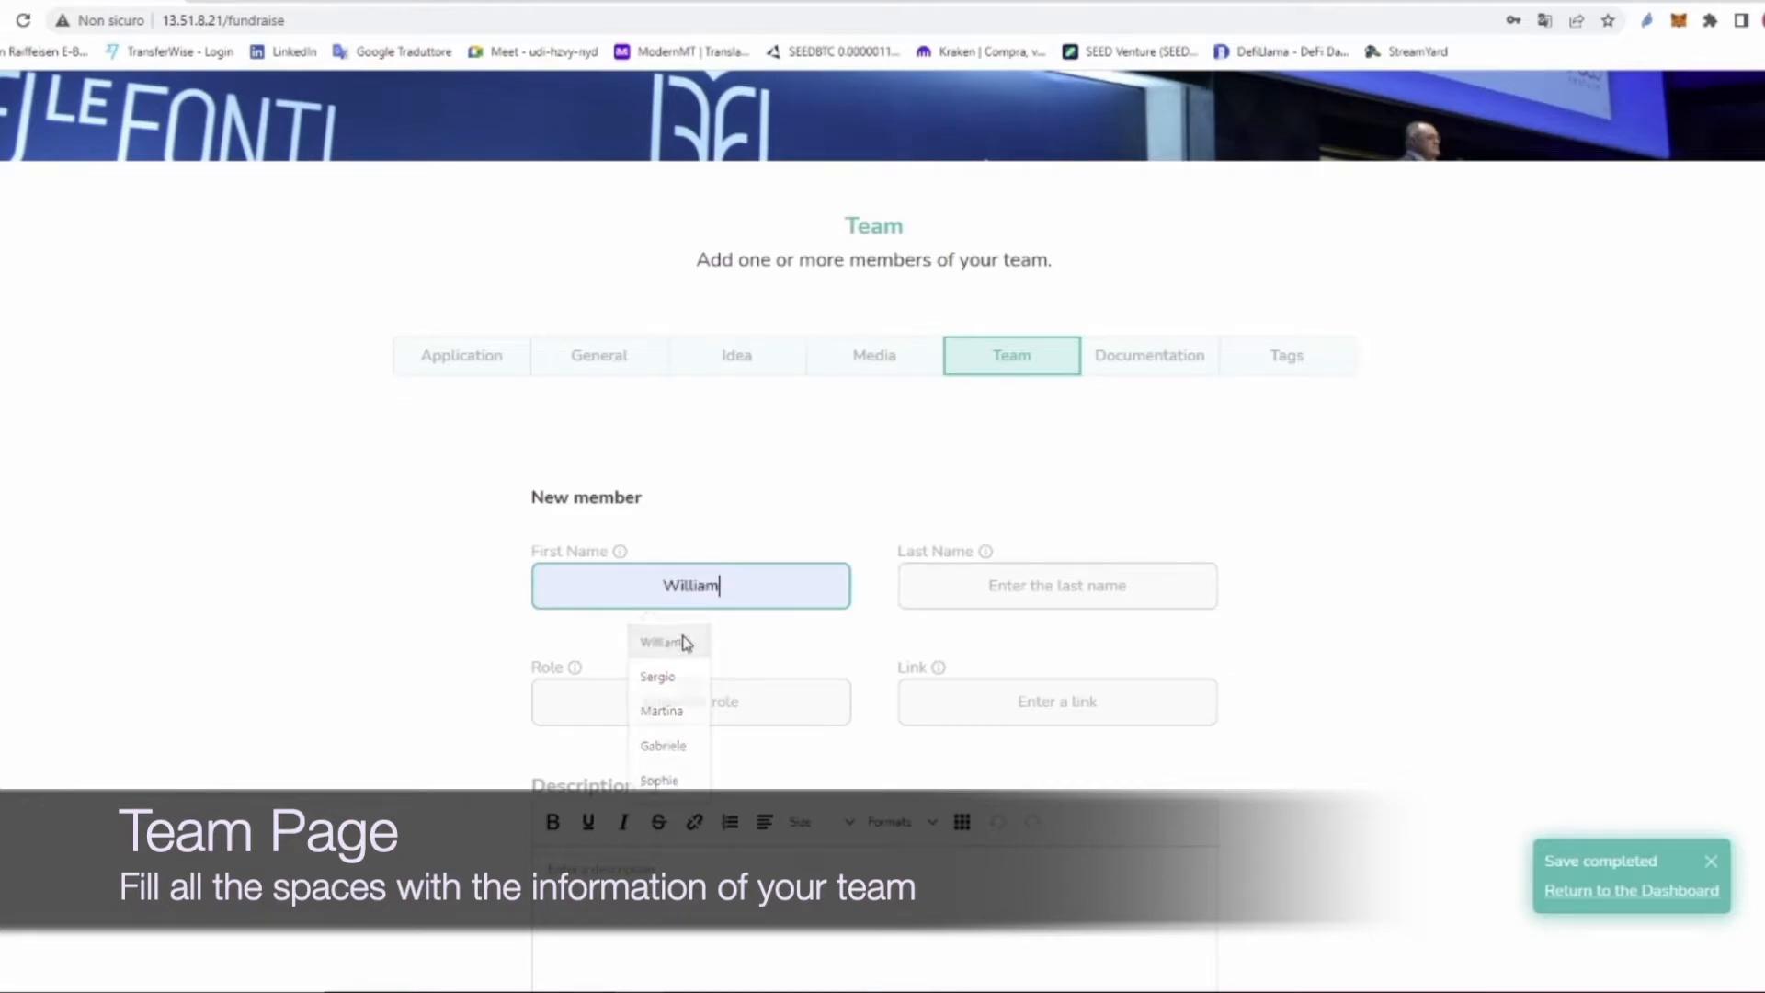
pyautogui.click(1084, 572)
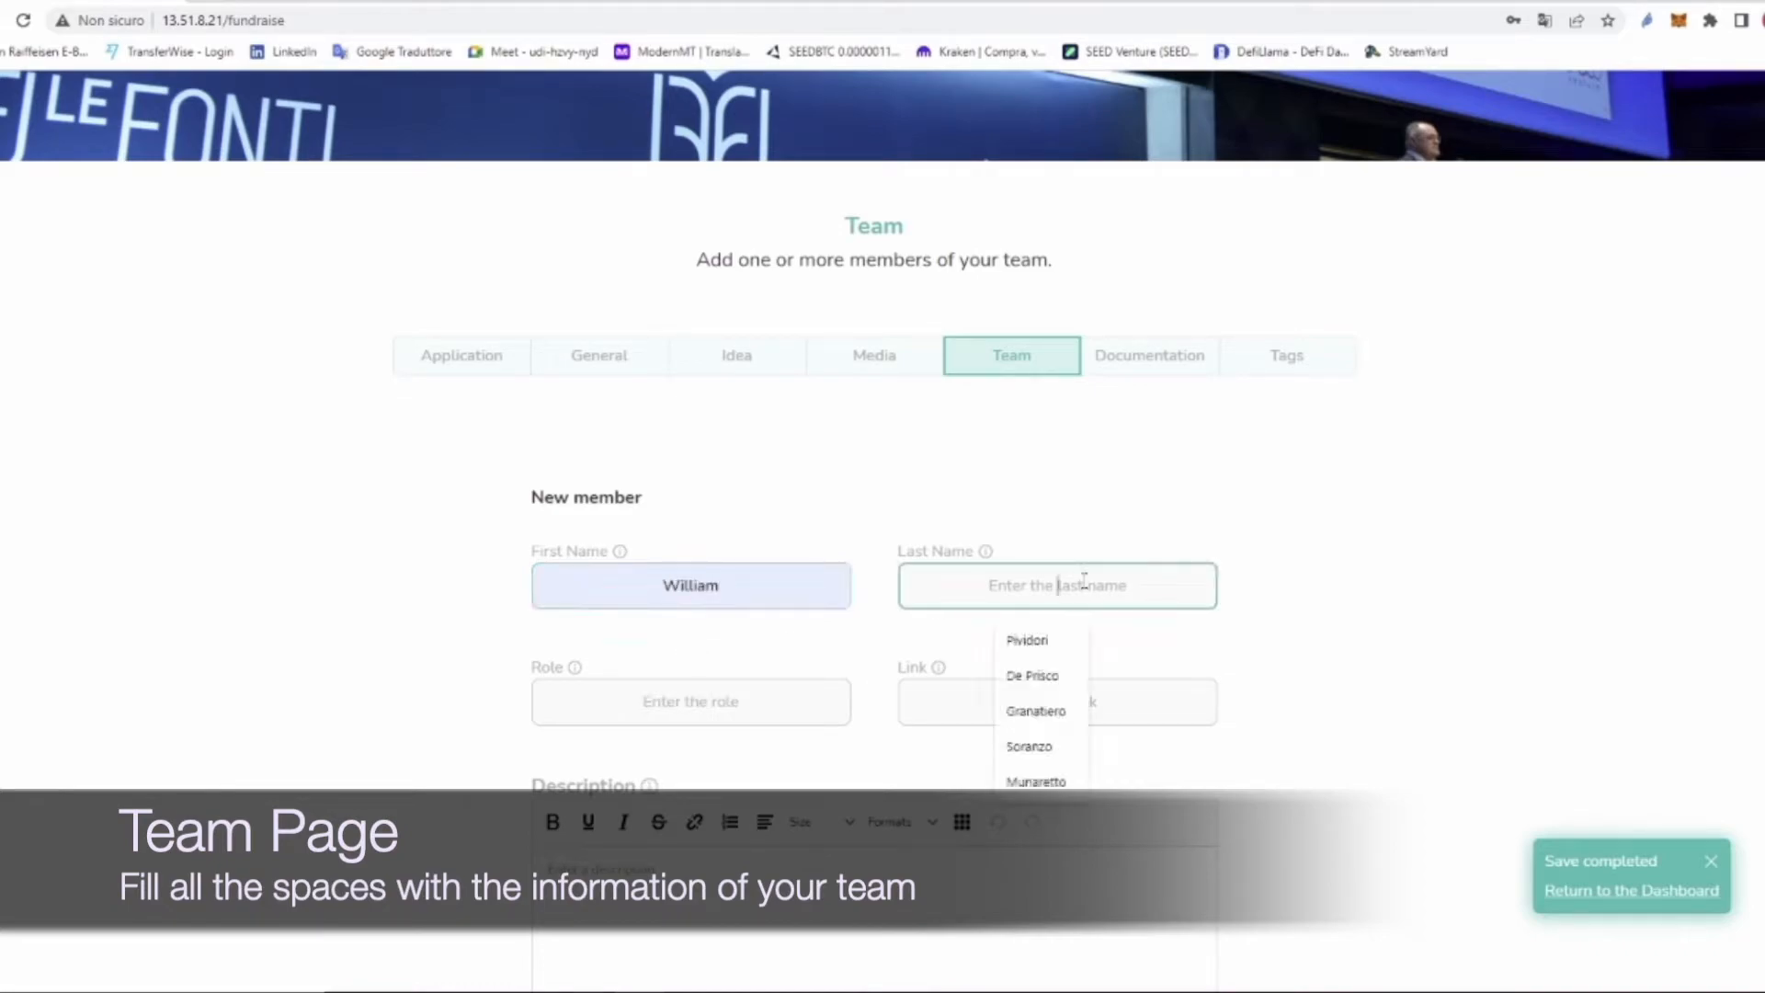
pyautogui.click(1039, 639)
pyautogui.click(763, 704)
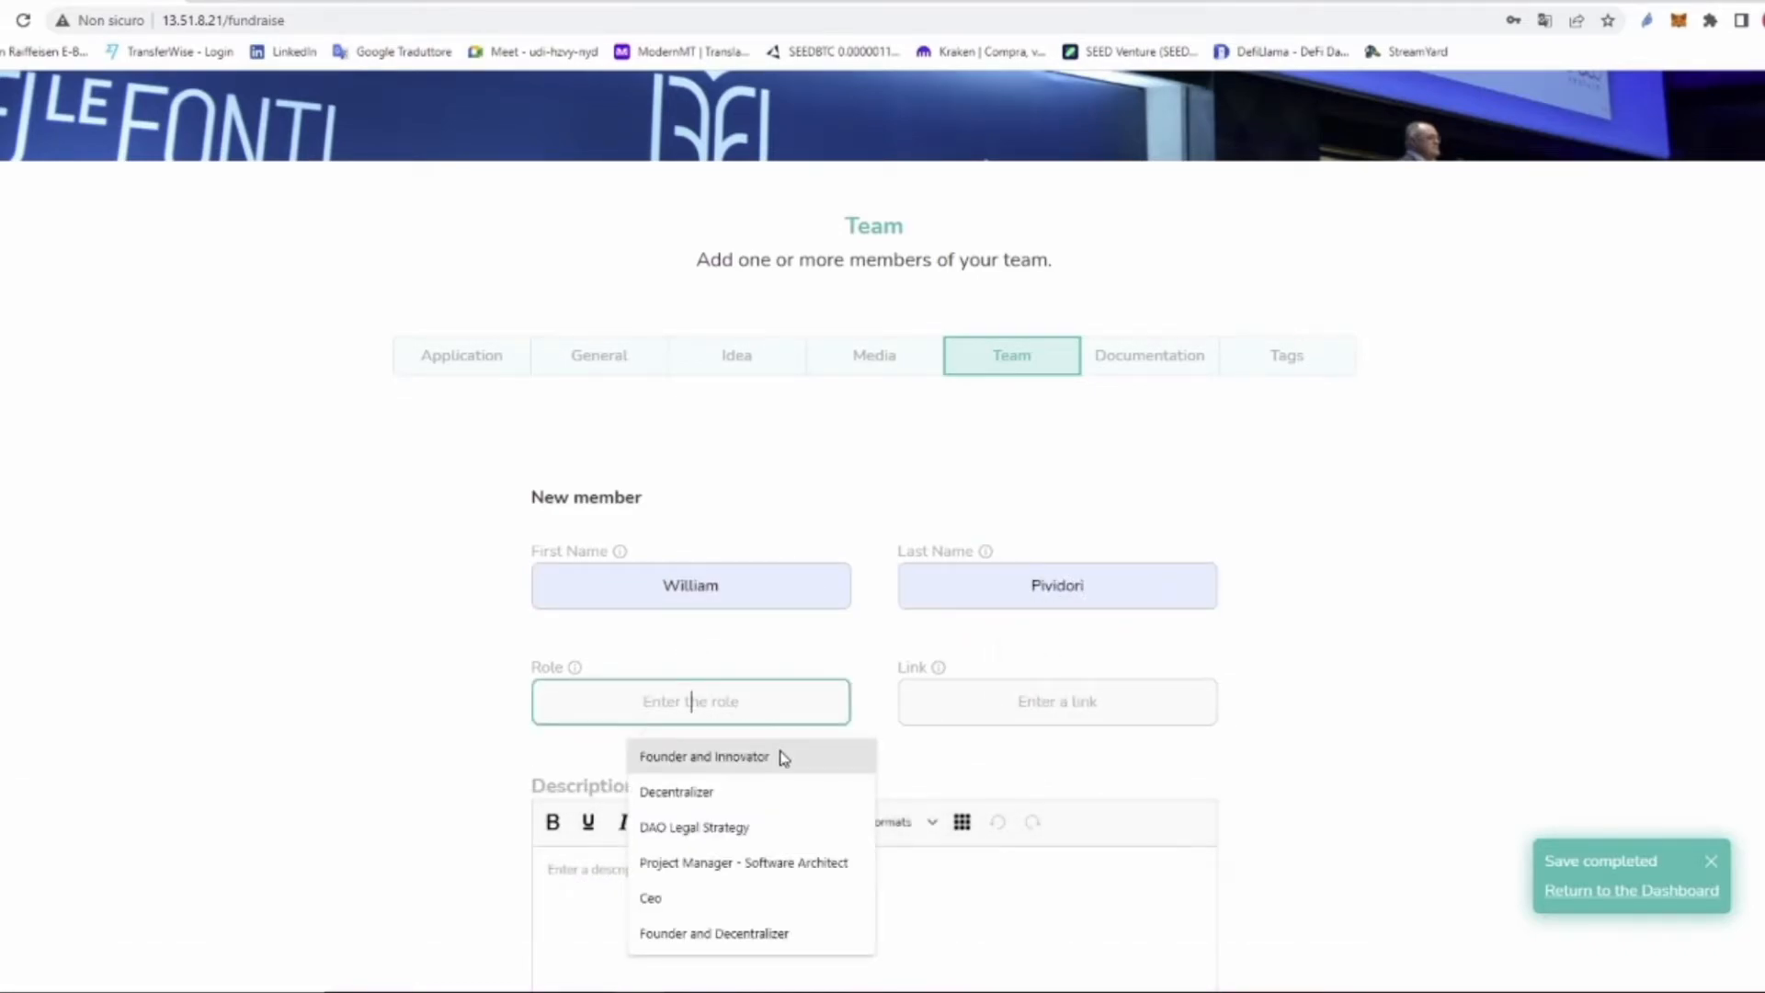
pyautogui.click(779, 757)
pyautogui.click(1029, 699)
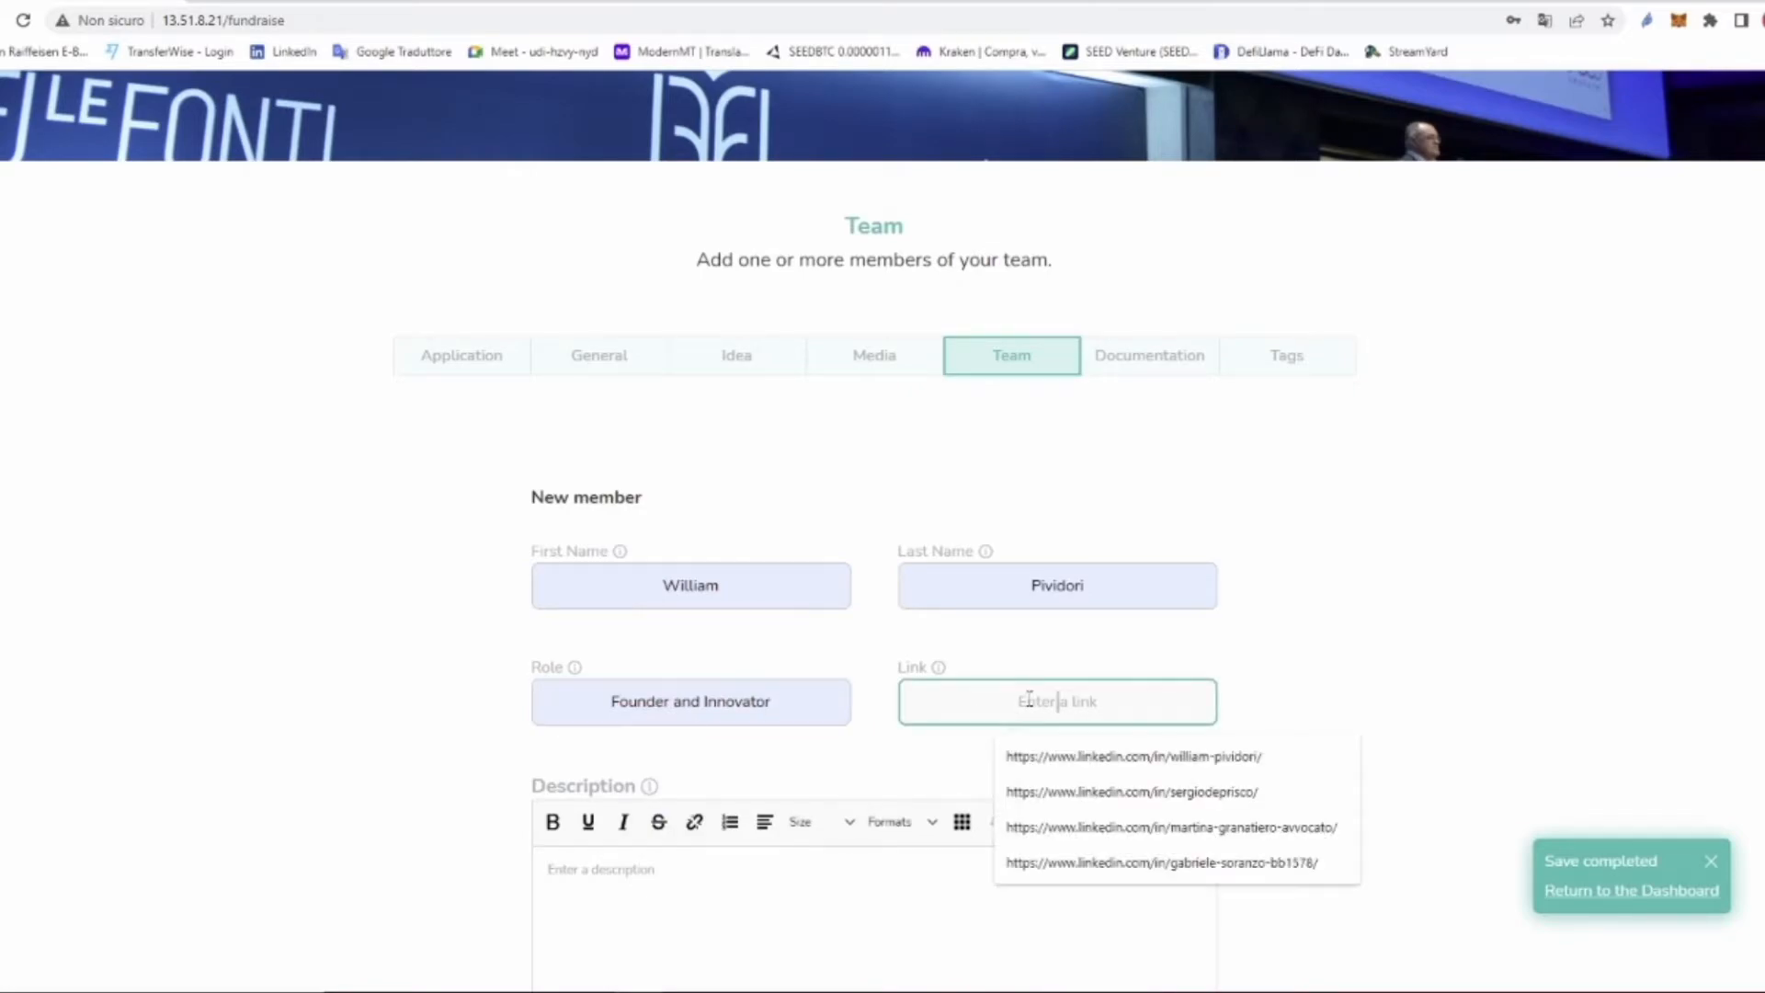
pyautogui.click(1057, 756)
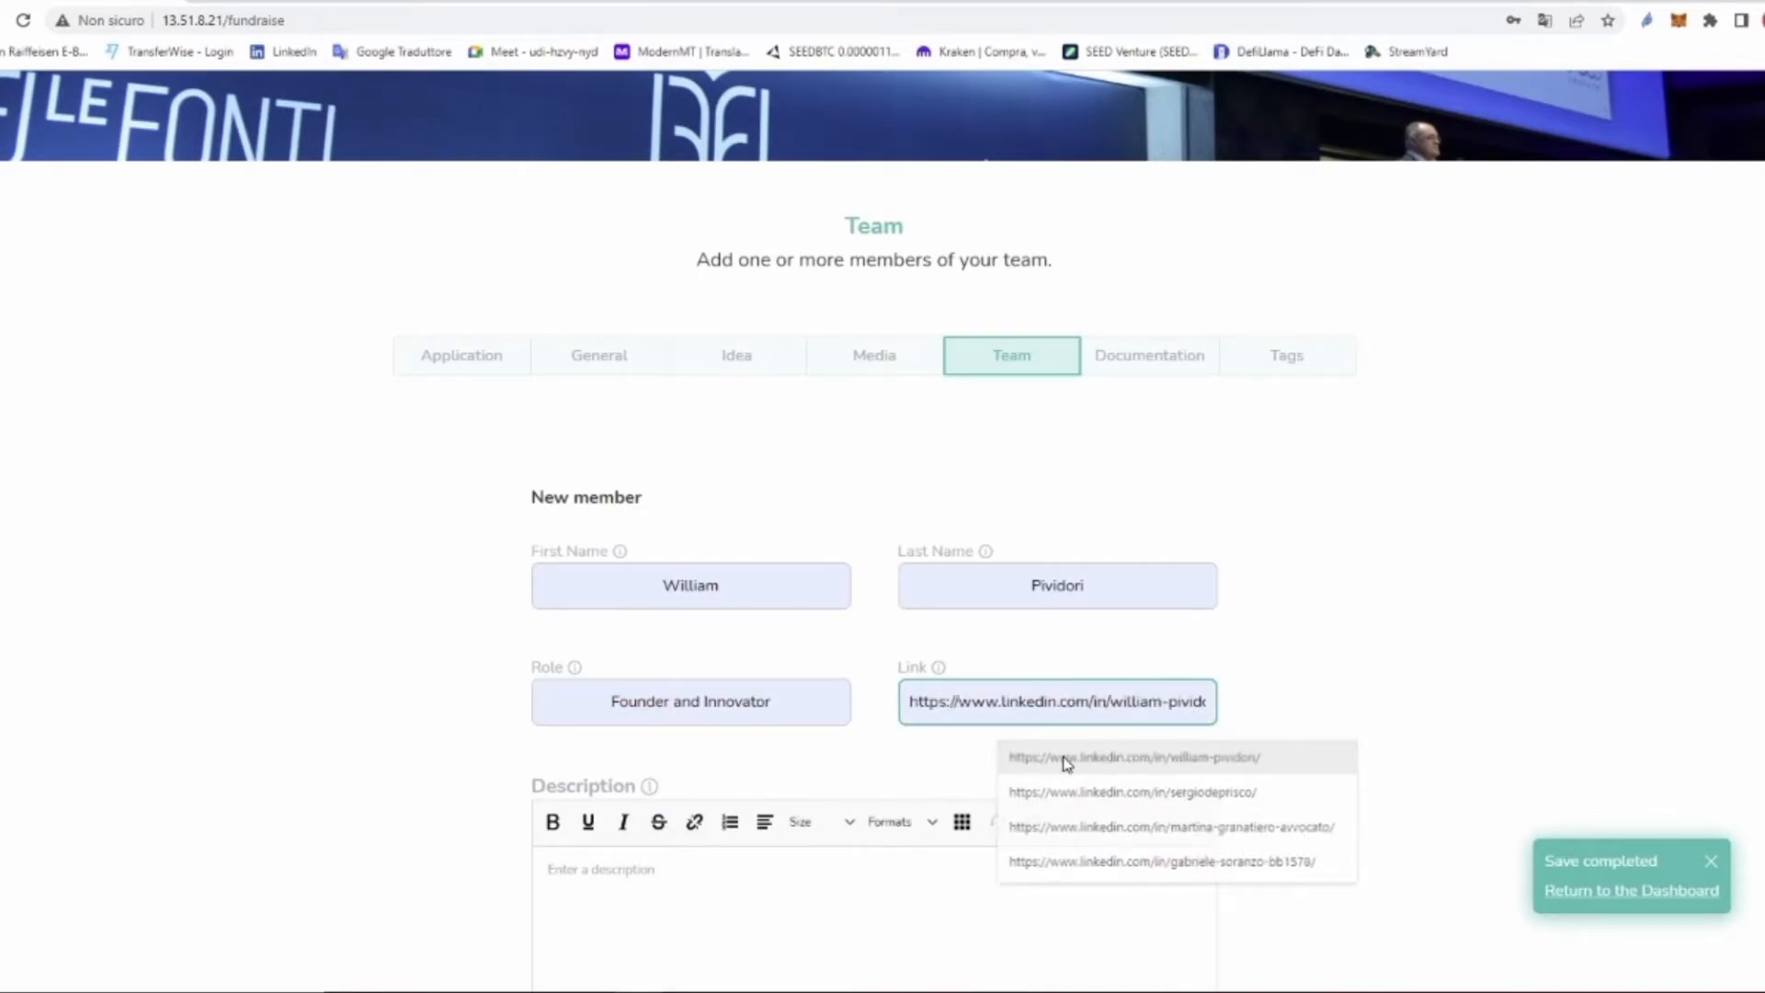
# Step: Paste the member's biography, upload the FNZ_9221.JPG photo, and confirm the member
pyautogui.scroll(-3, 1253, 576)
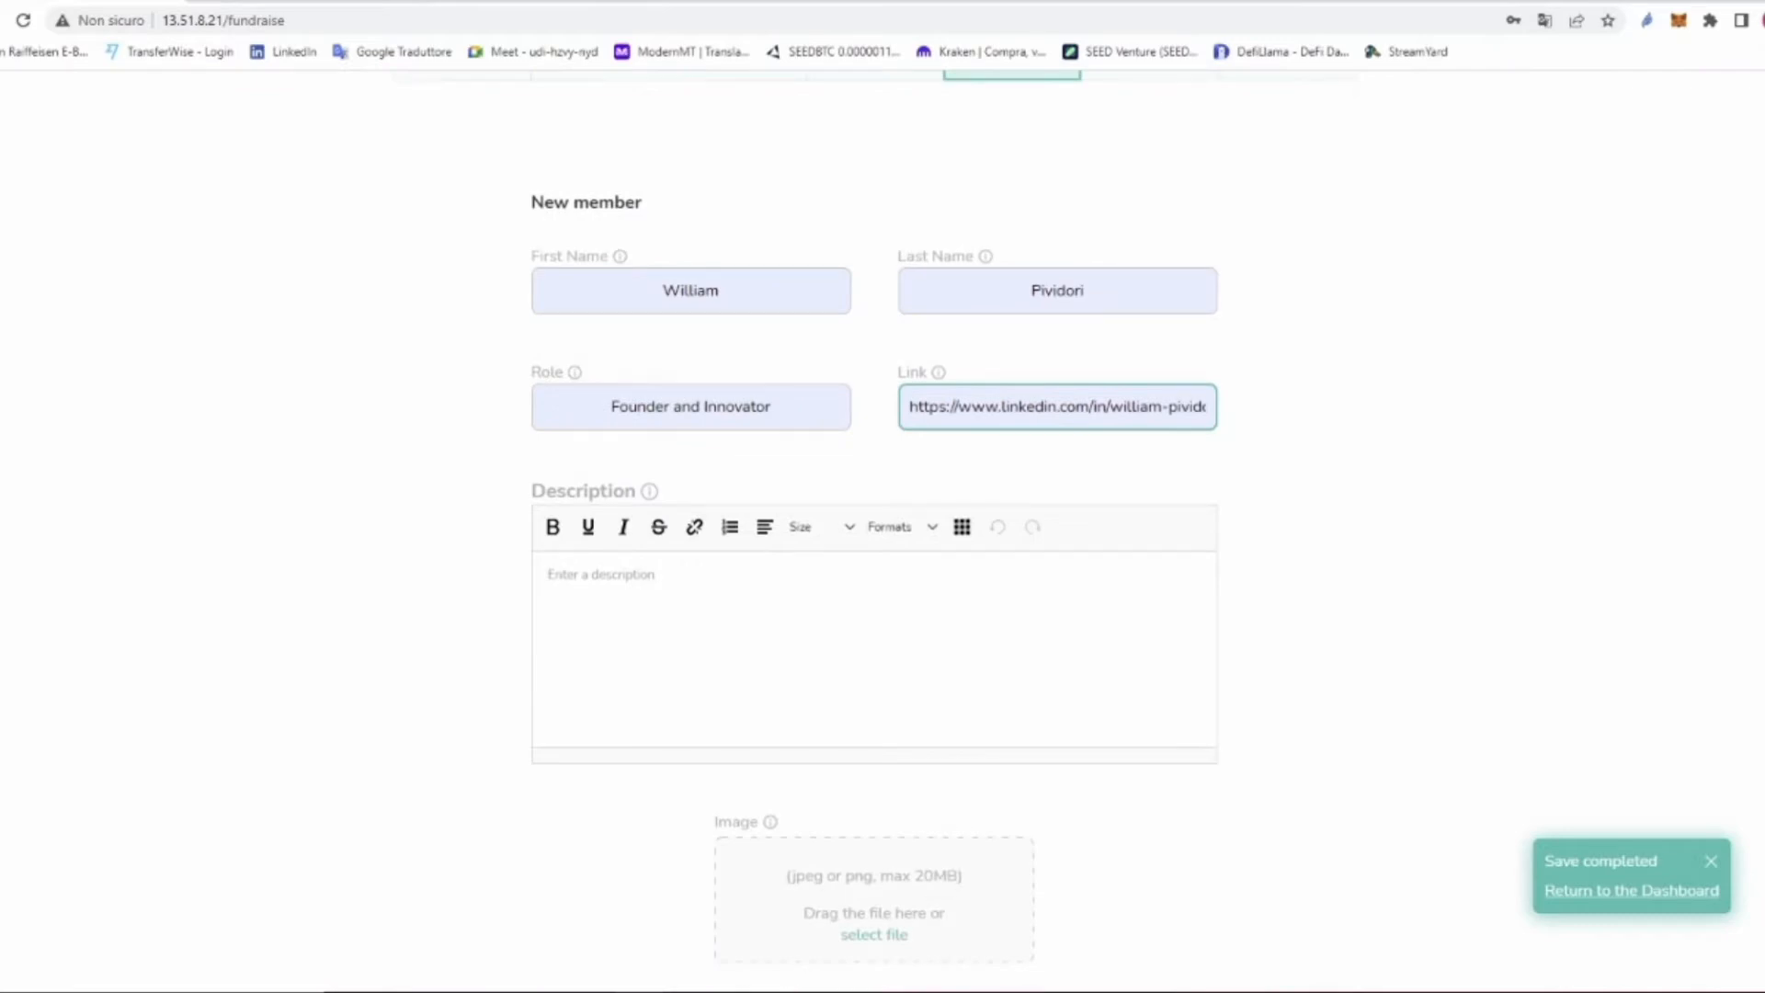
pyautogui.rightClick(639, 574)
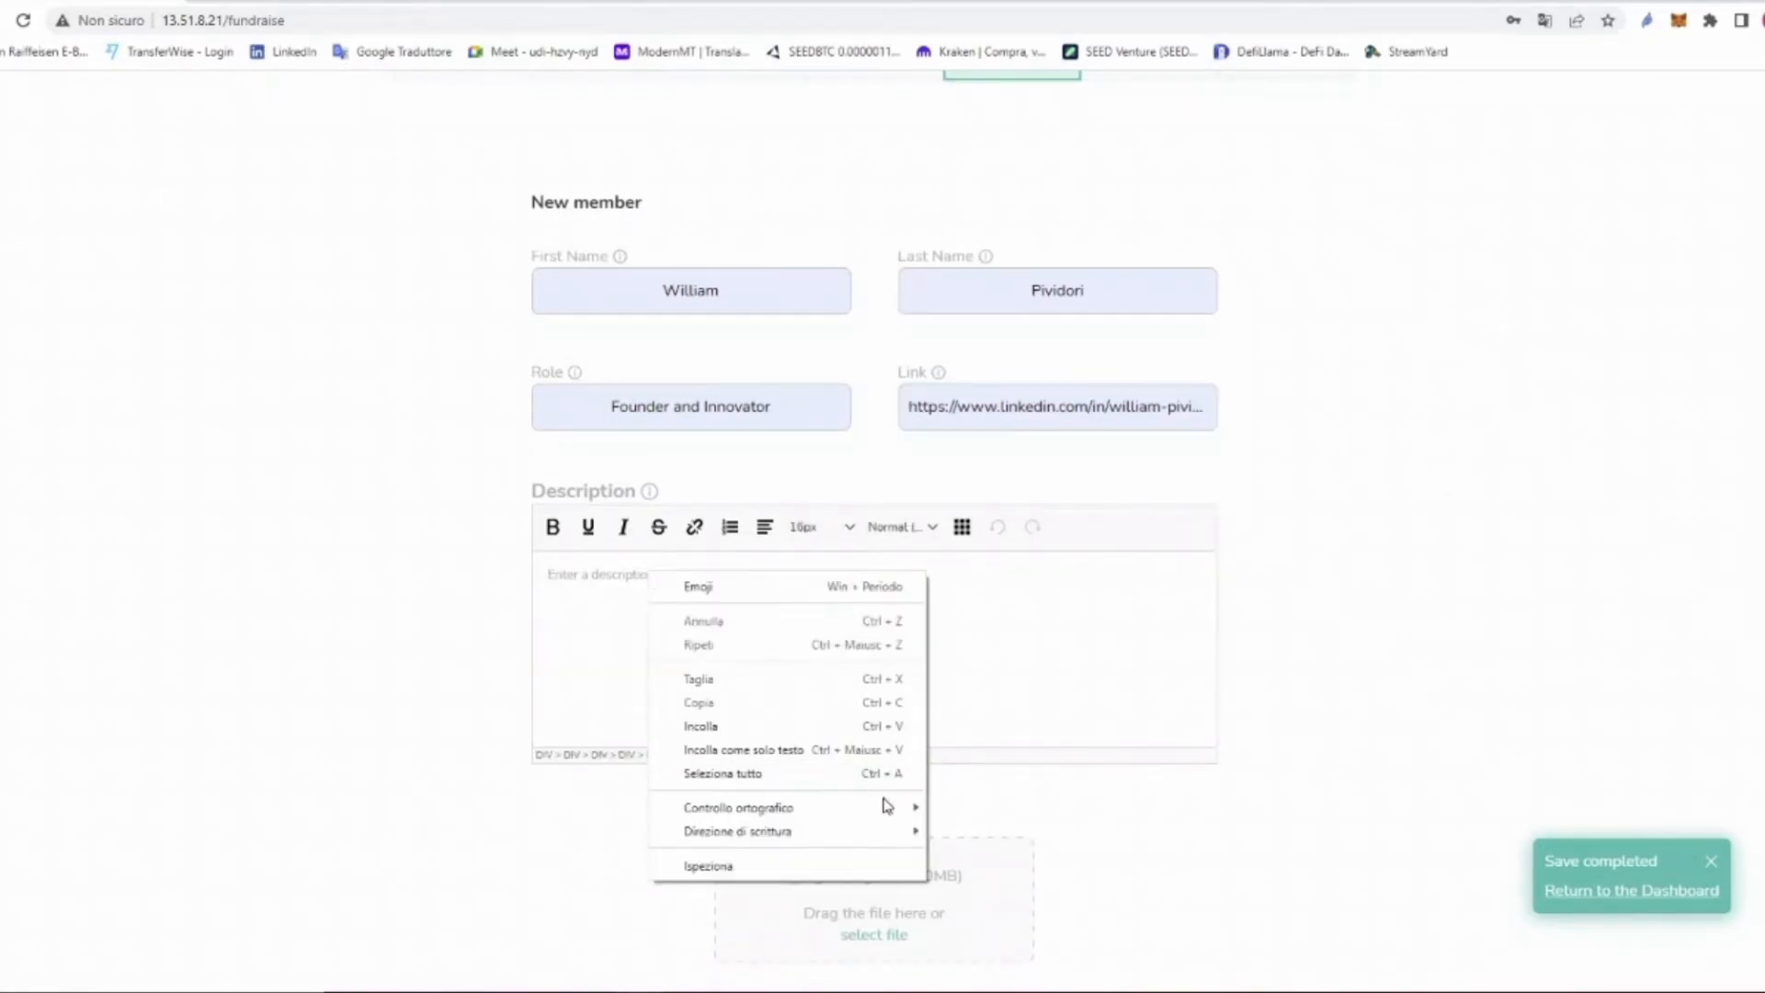
pyautogui.click(896, 778)
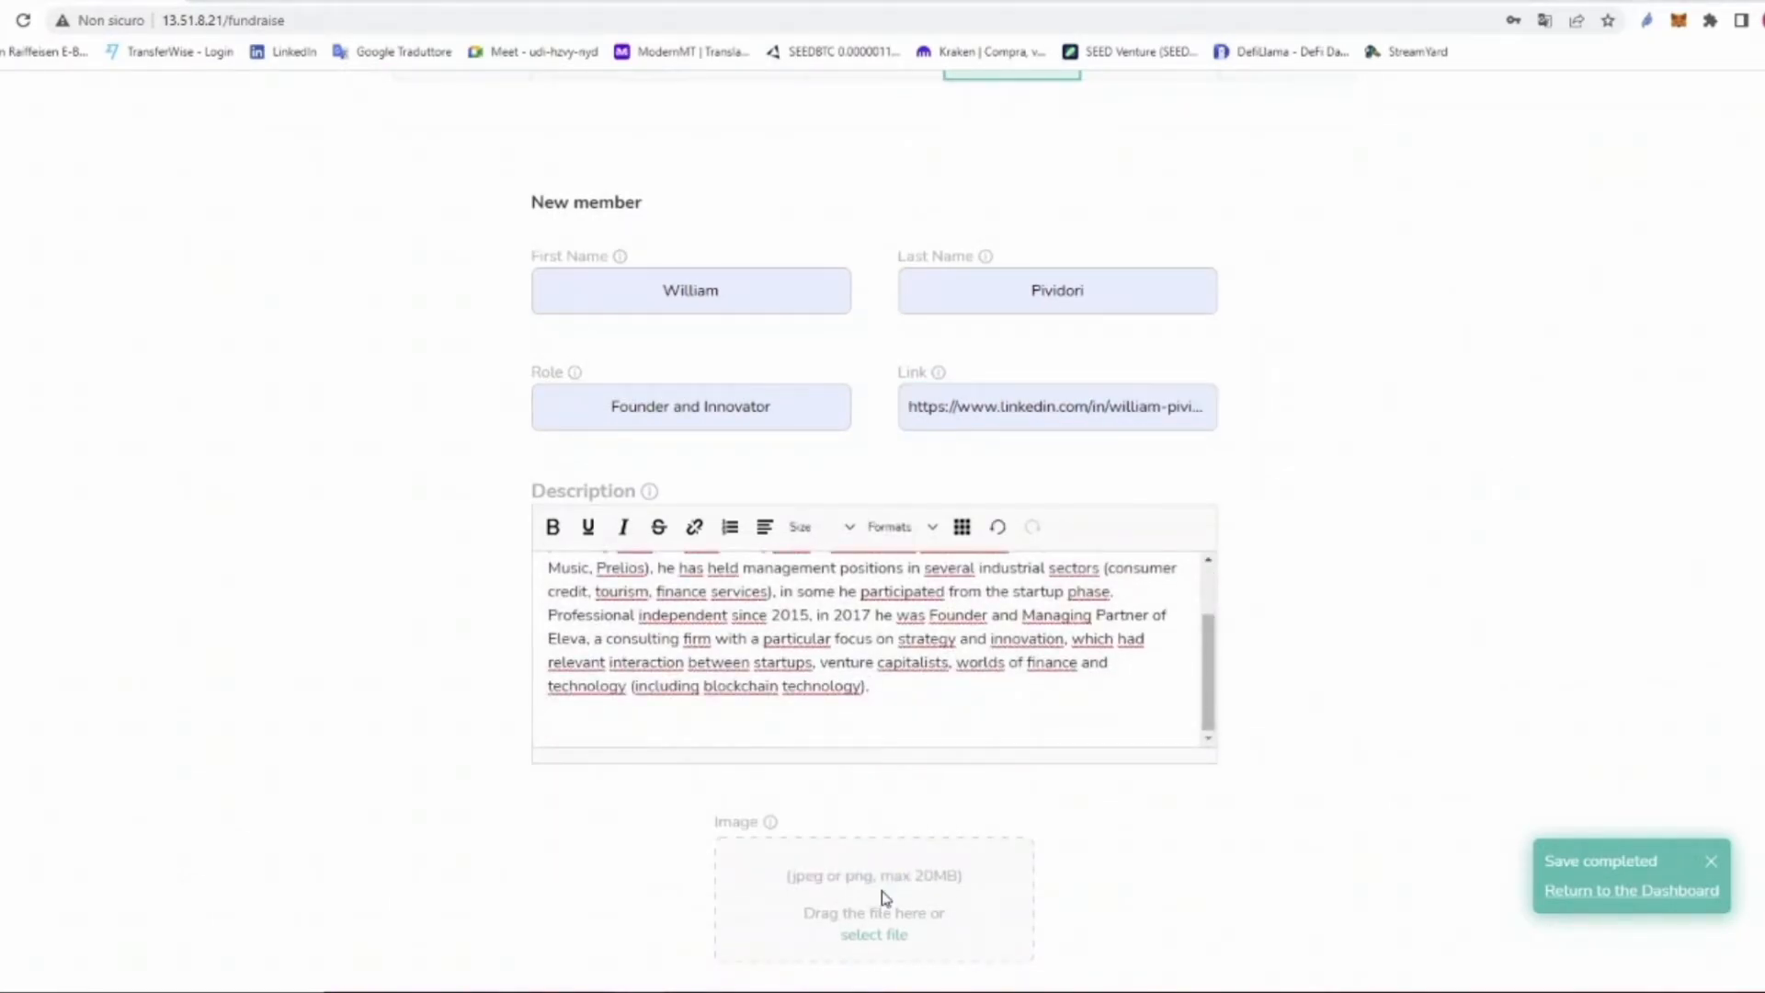
pyautogui.click(883, 898)
pyautogui.click(694, 133)
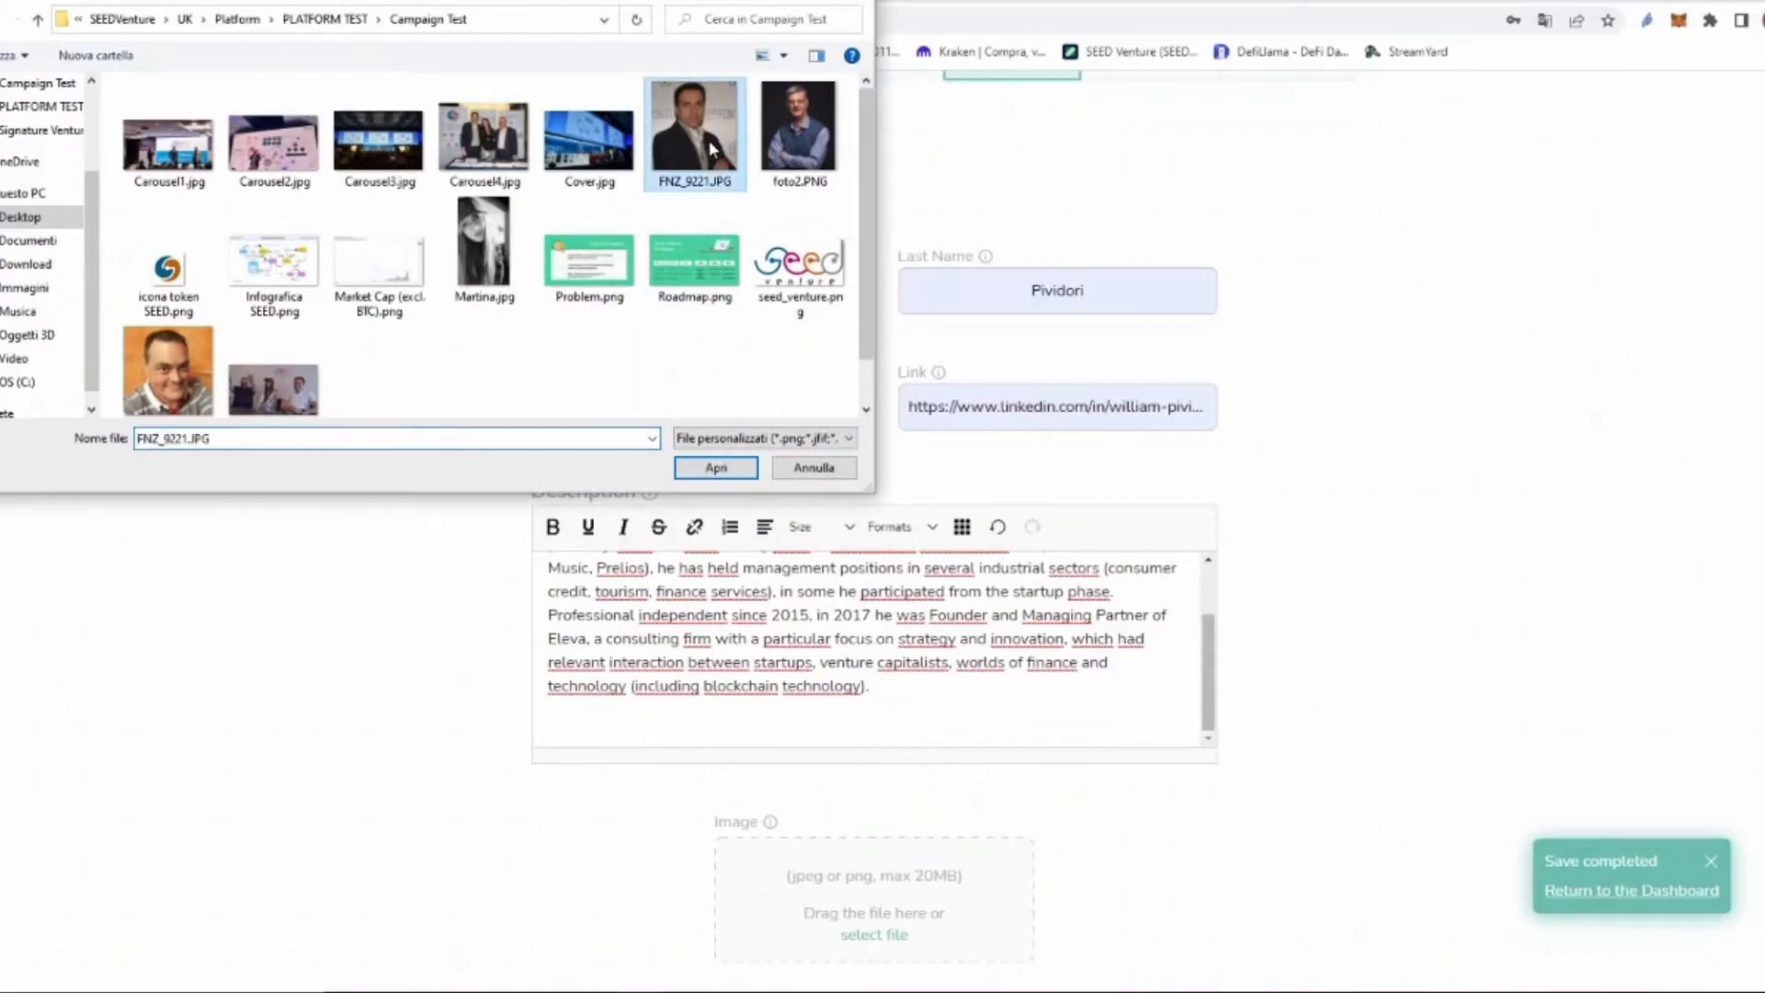
pyautogui.click(736, 467)
pyautogui.scroll(-2, 1538, 552)
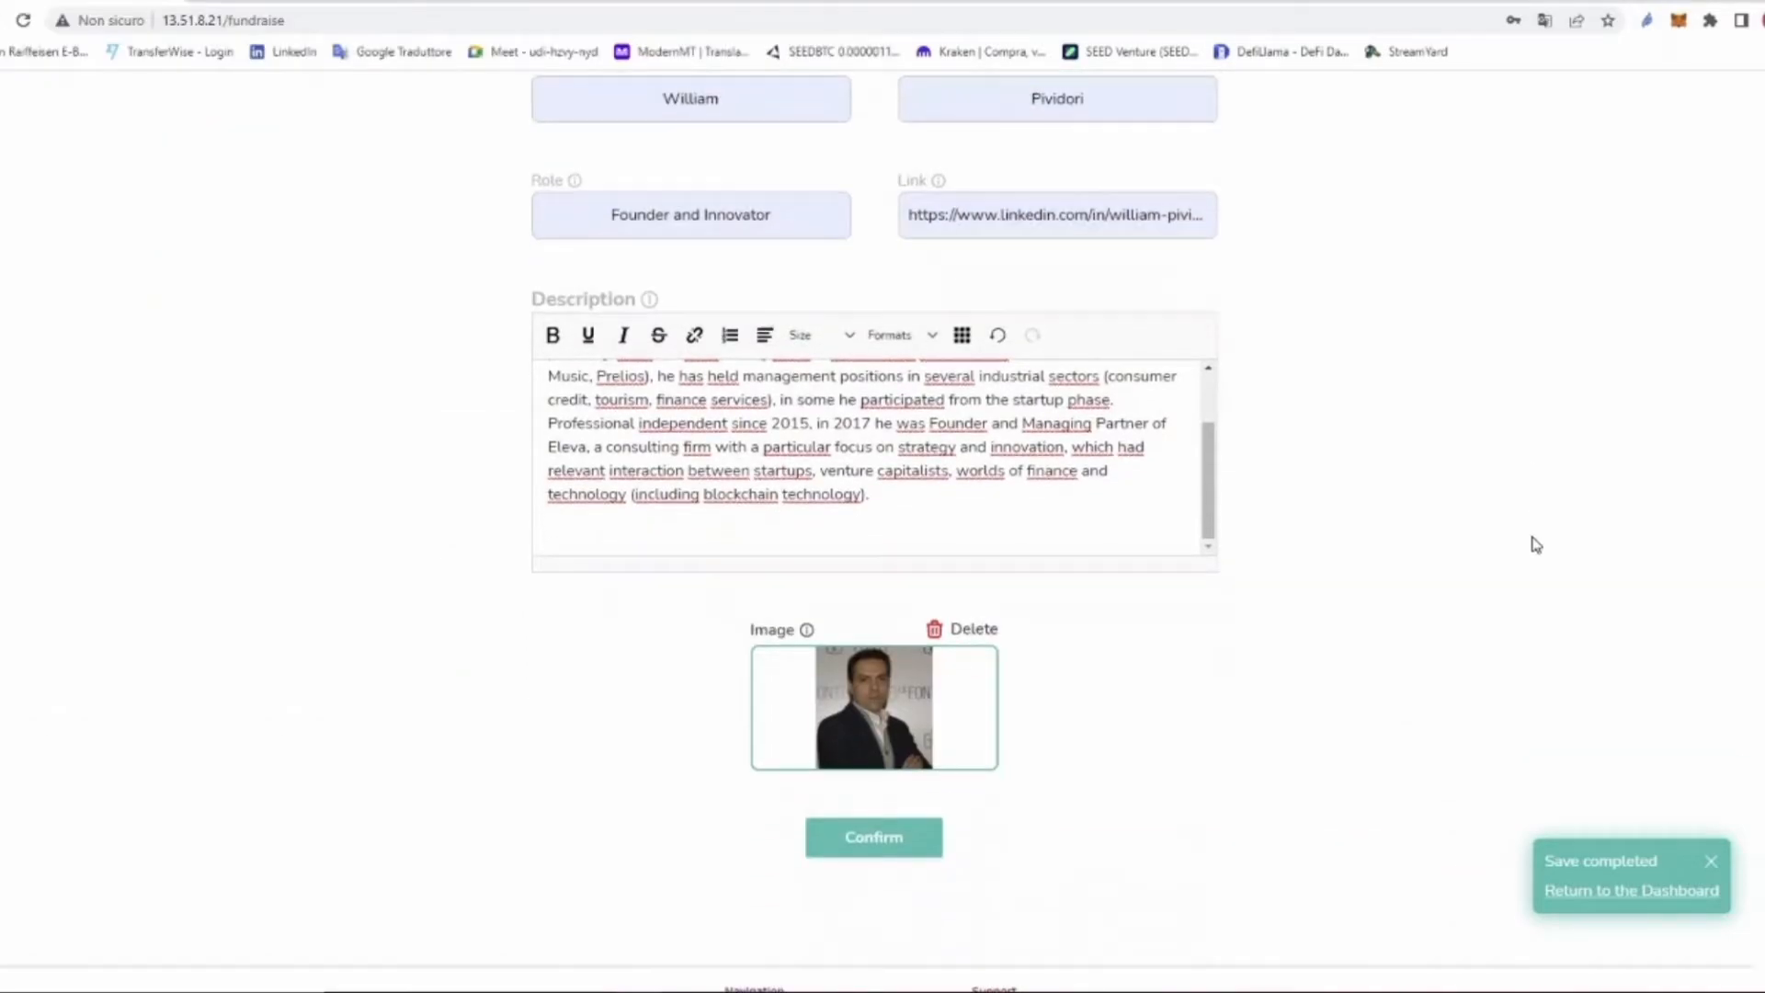
pyautogui.click(888, 845)
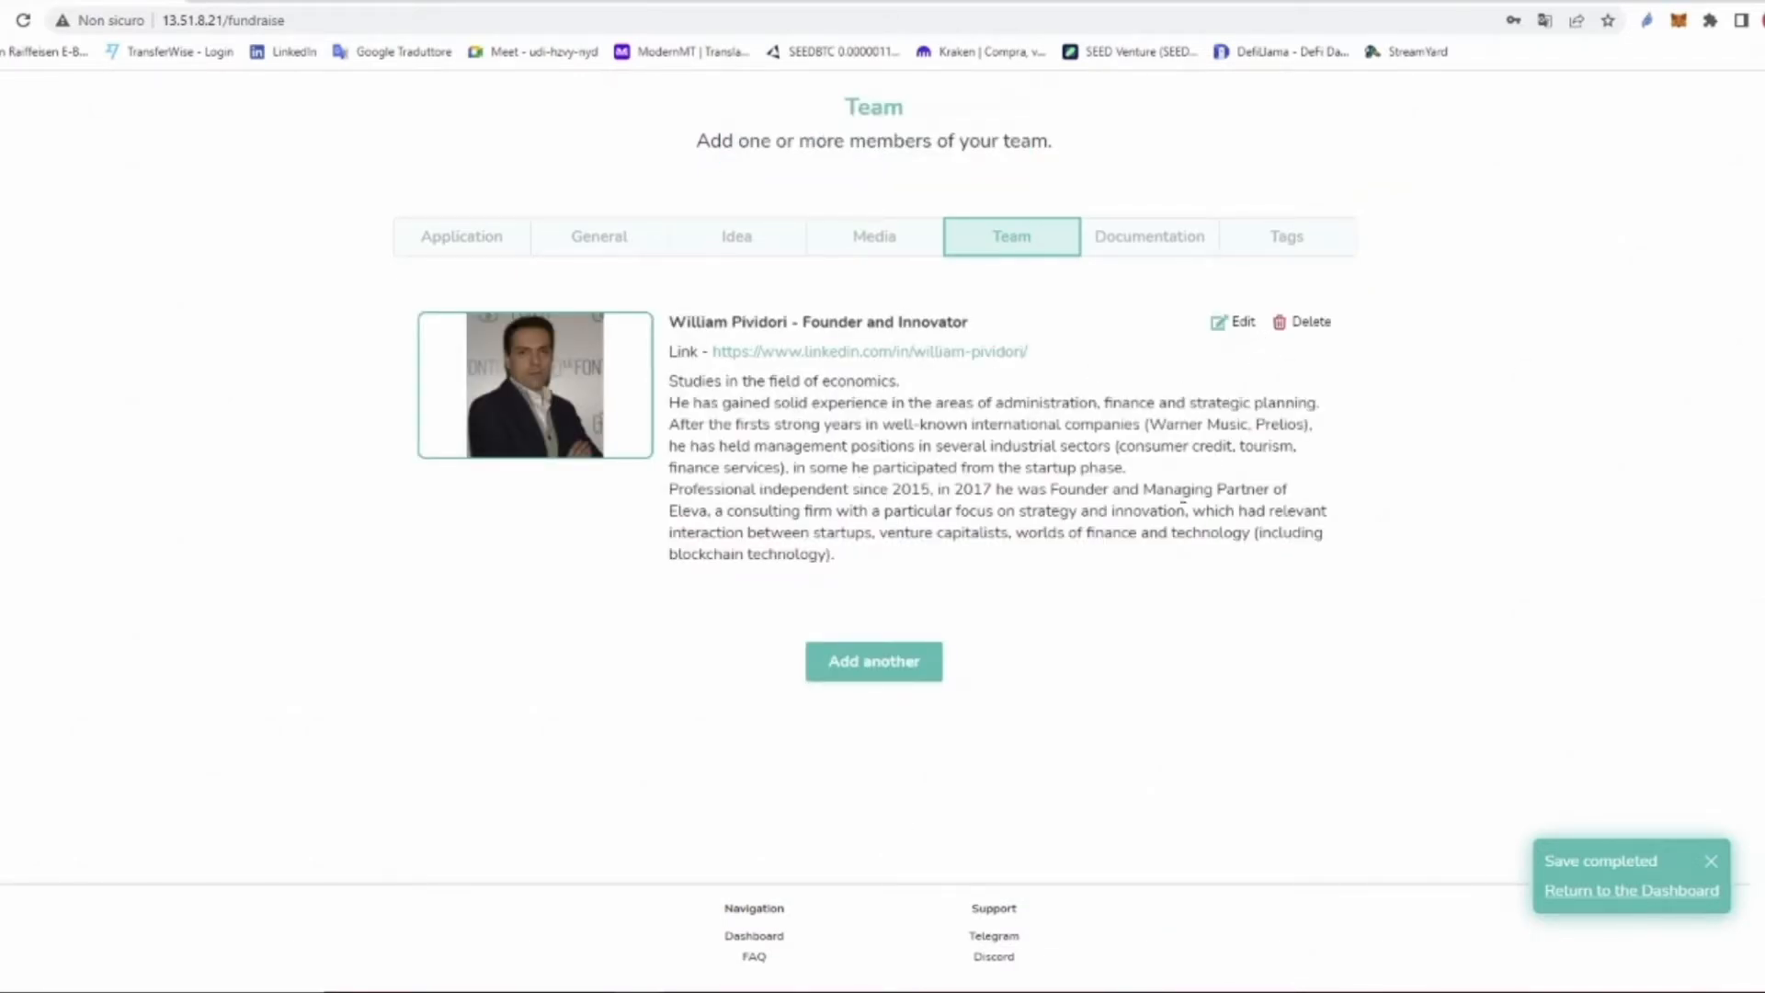
# Step: Switch the fundraise editor to the Documentation tab
pyautogui.moveTo(986, 650); pyautogui.dragTo(804, 659)
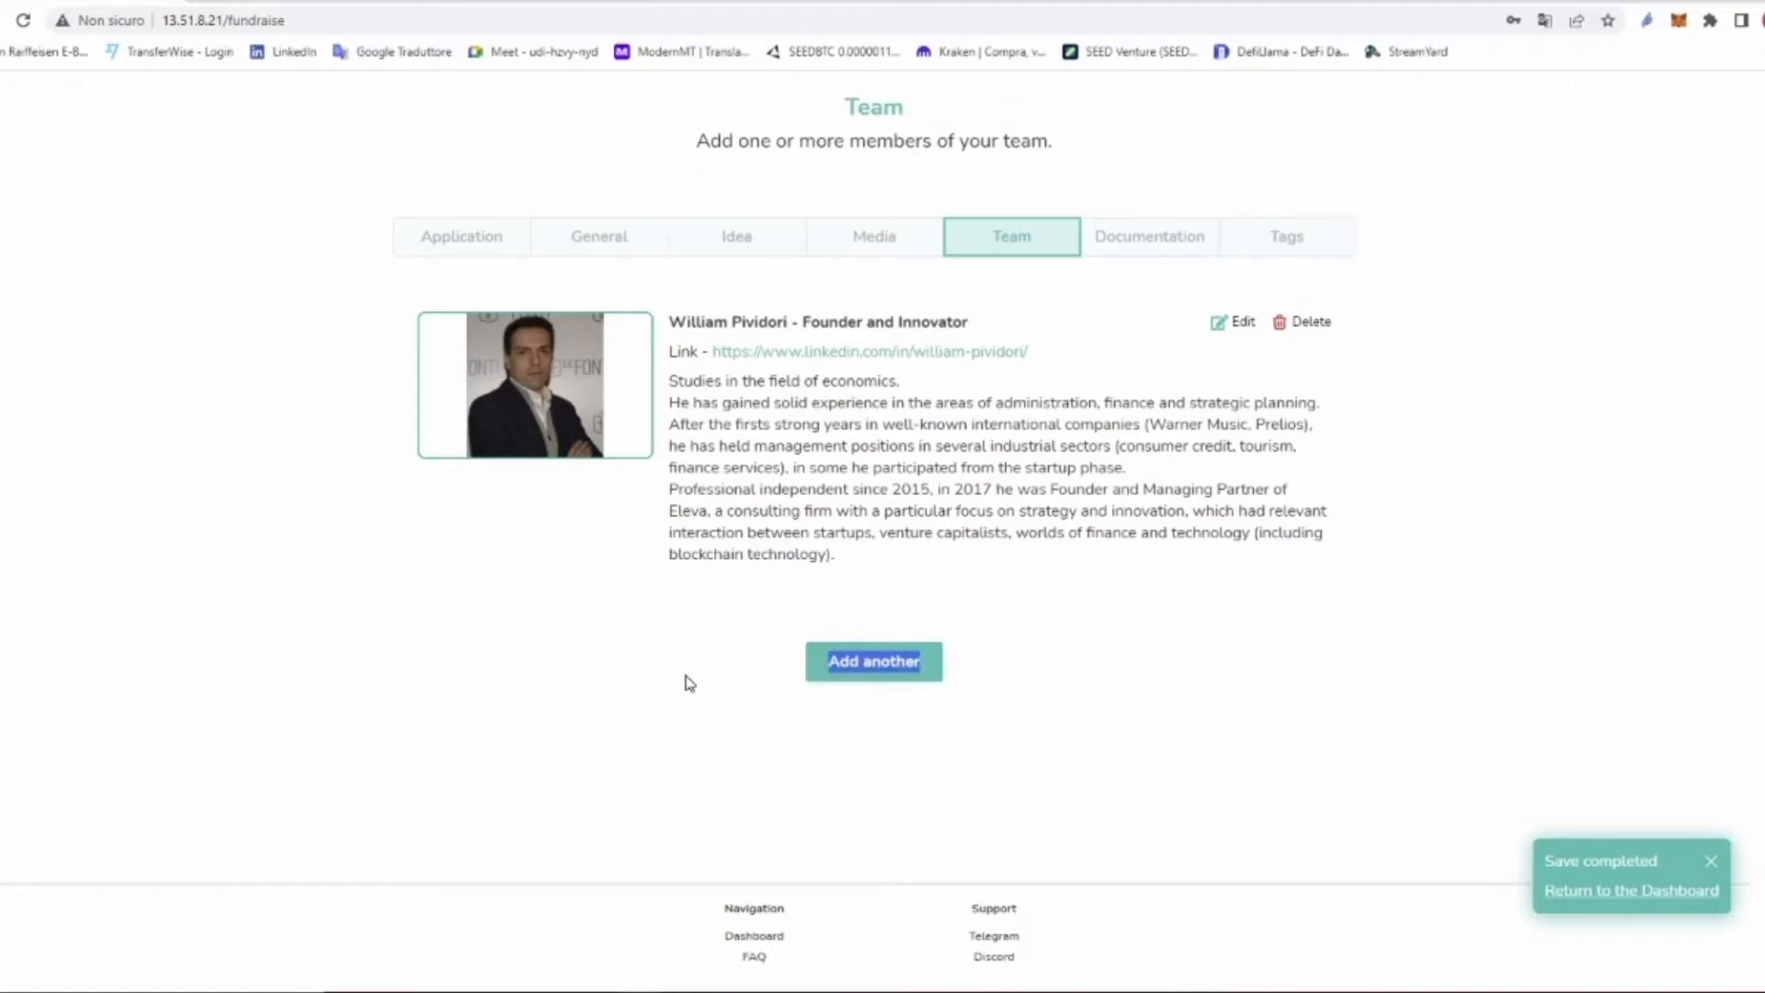
pyautogui.moveTo(1254, 326); pyautogui.dragTo(1292, 327)
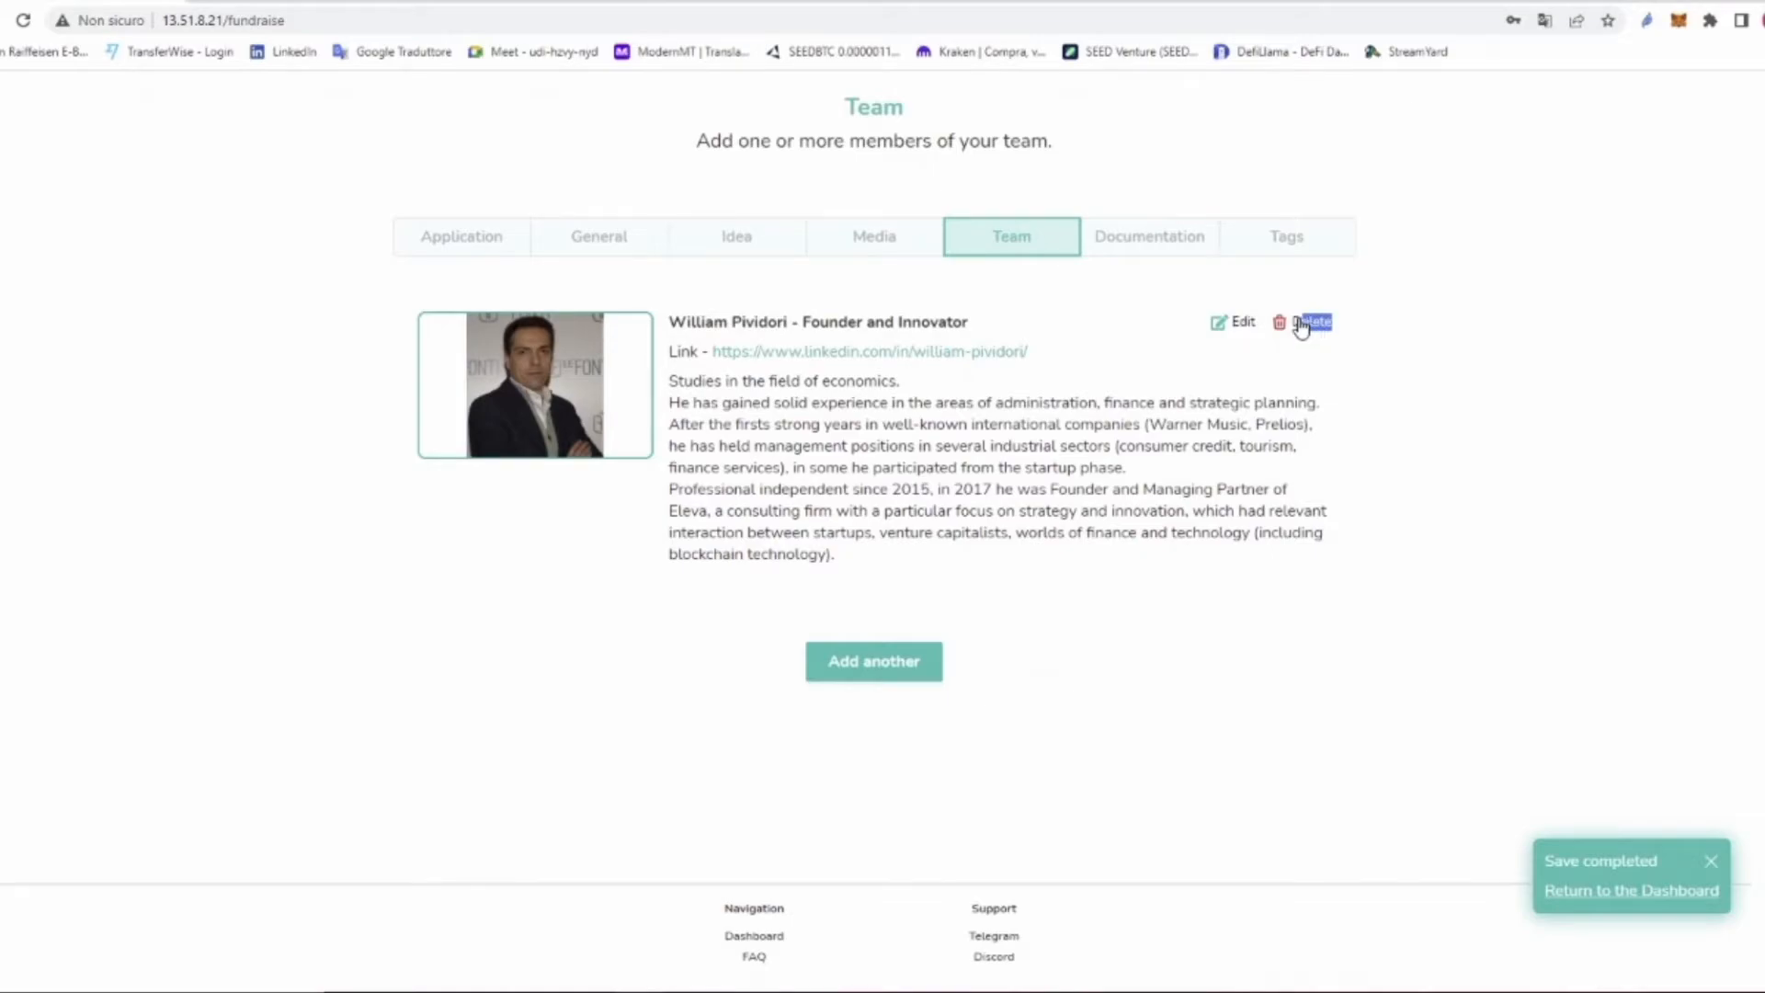
pyautogui.click(1162, 246)
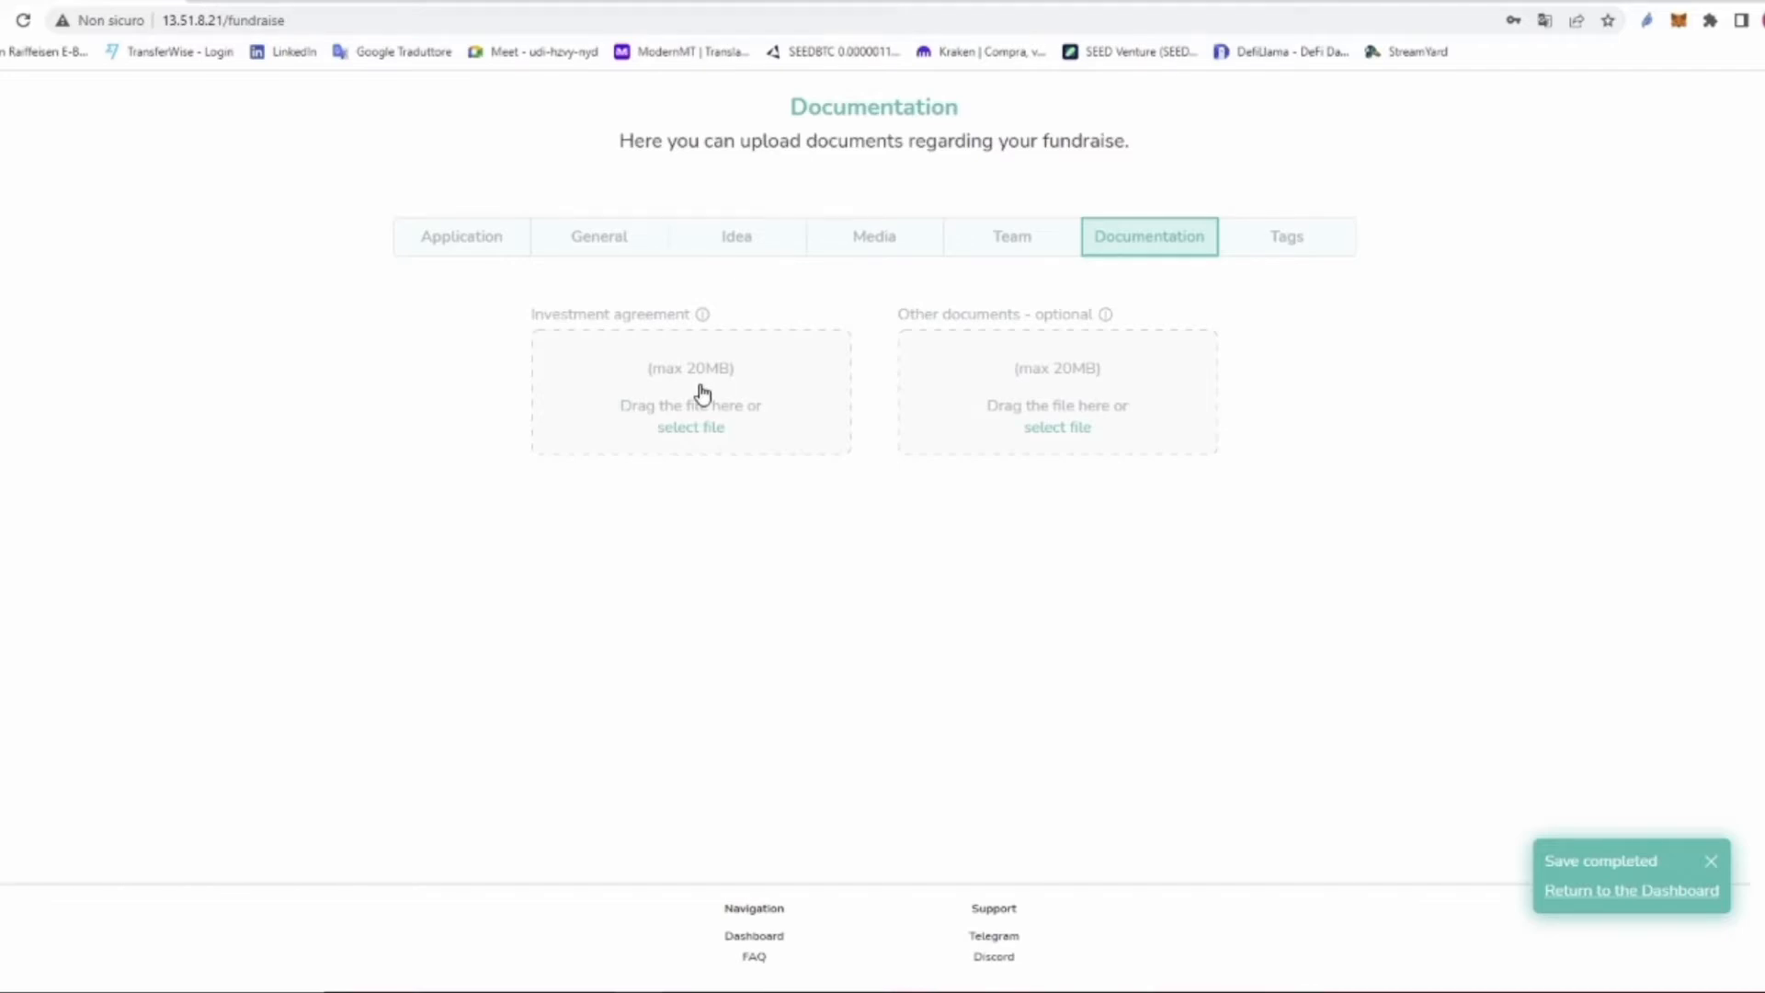
# Step: Upload Regolamento SFP.pdf as the investment agreement and check its SHA-3 hash
pyautogui.click(703, 393)
pyautogui.click(291, 152)
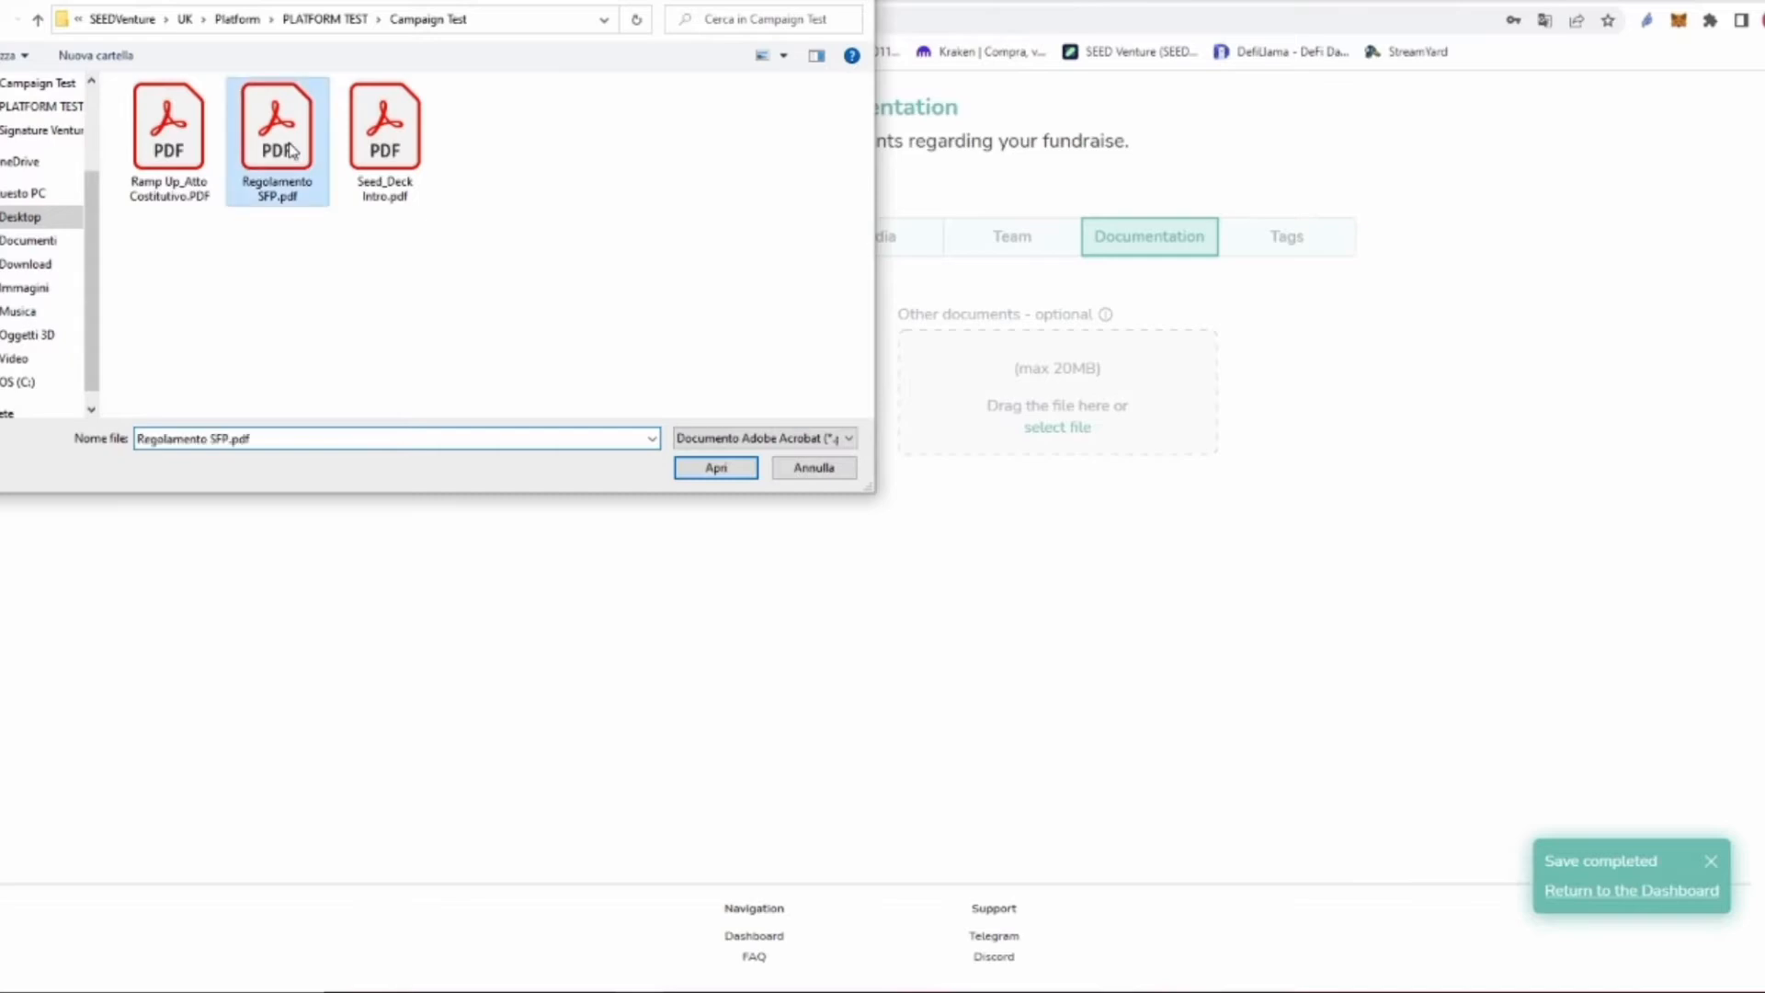
pyautogui.click(735, 468)
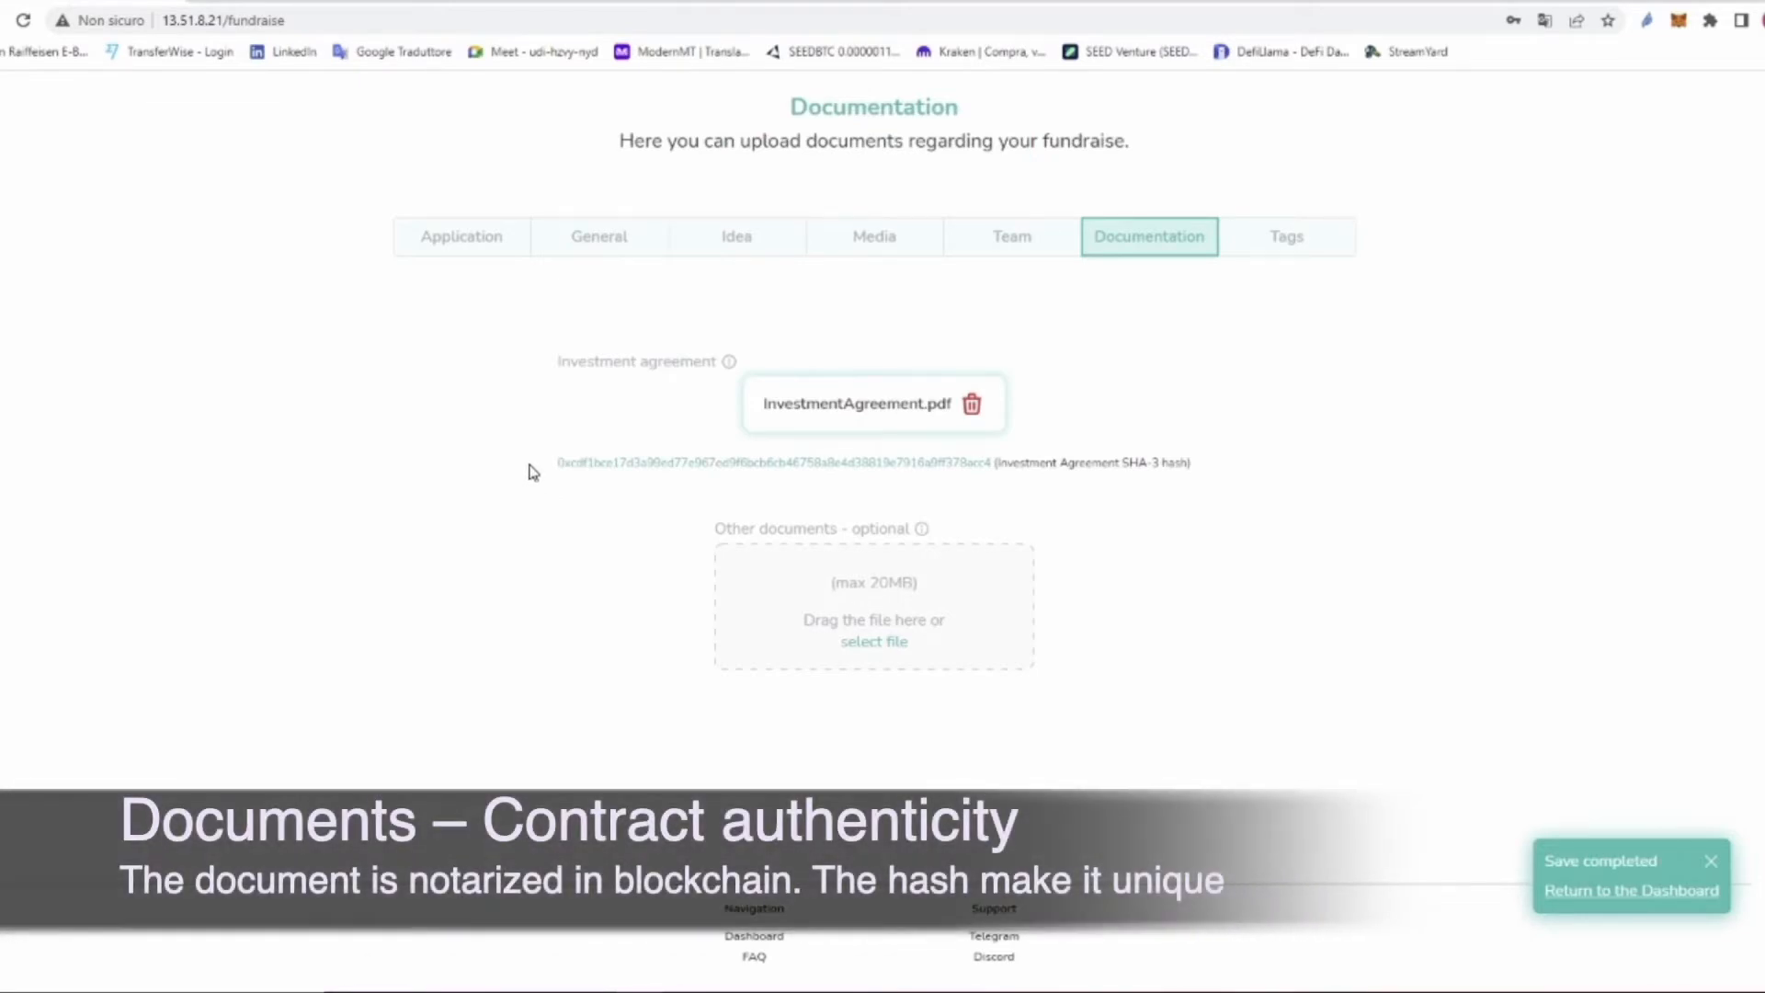
pyautogui.moveTo(546, 472); pyautogui.dragTo(992, 471)
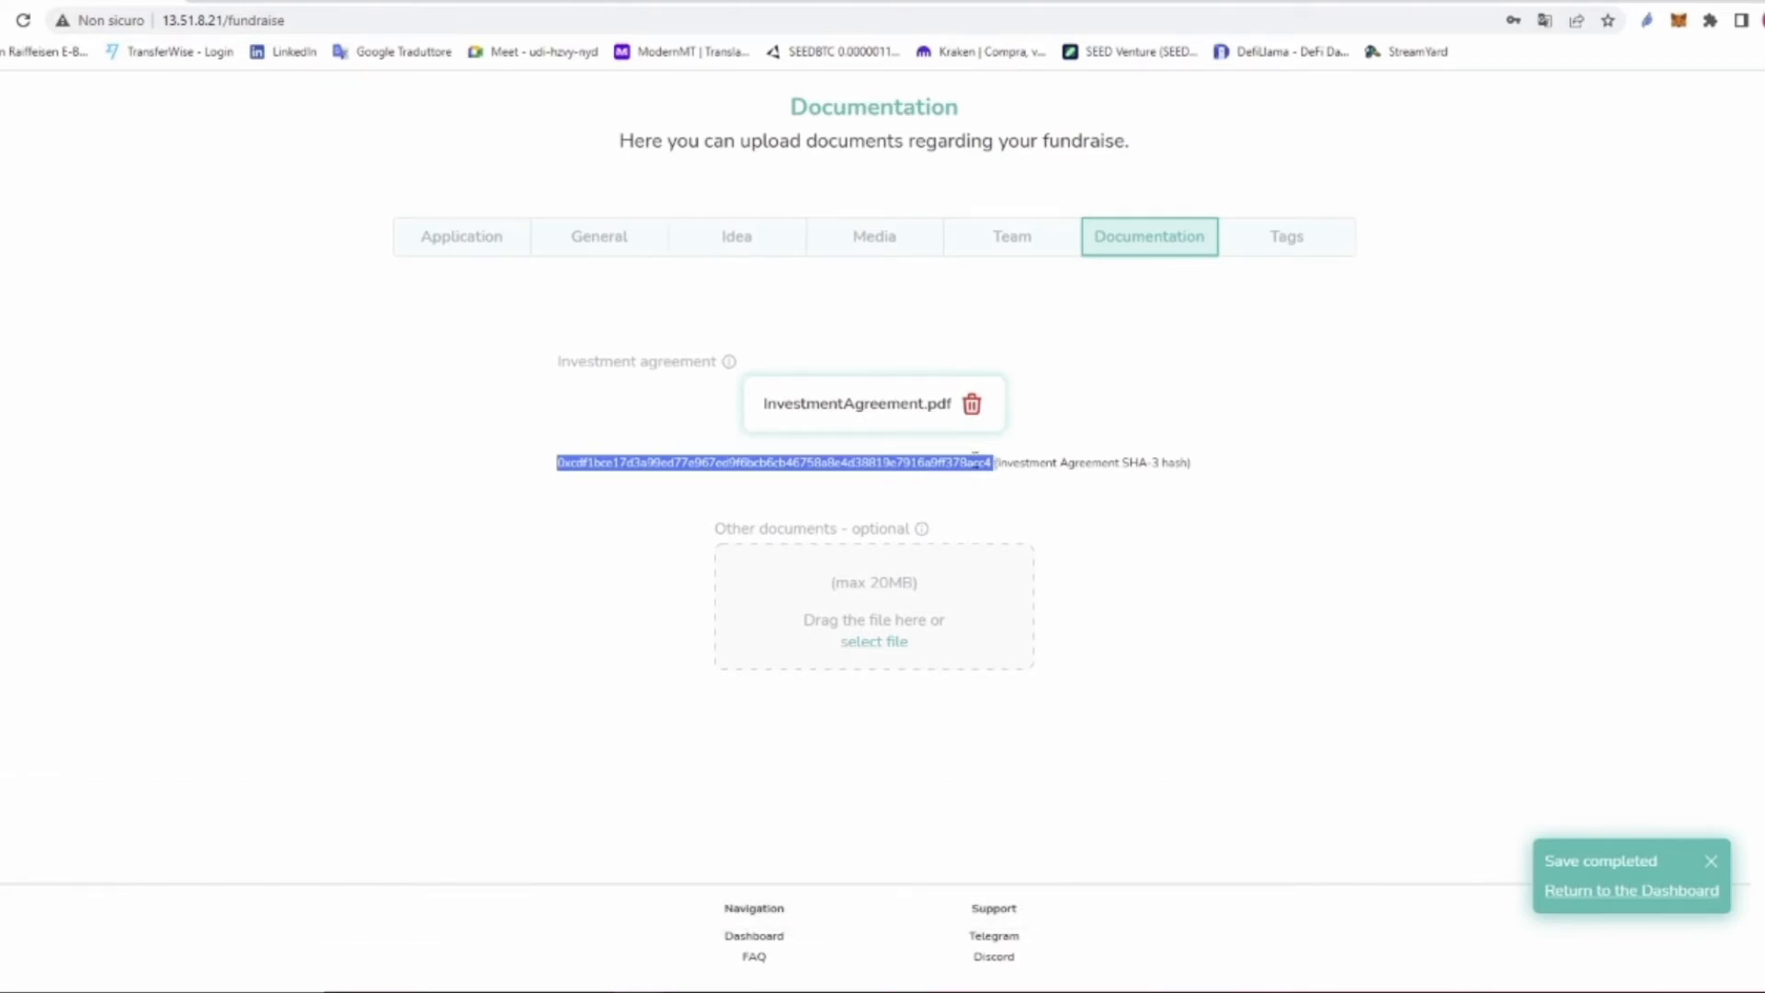
pyautogui.click(1112, 462)
pyautogui.moveTo(1118, 463); pyautogui.dragTo(1163, 464)
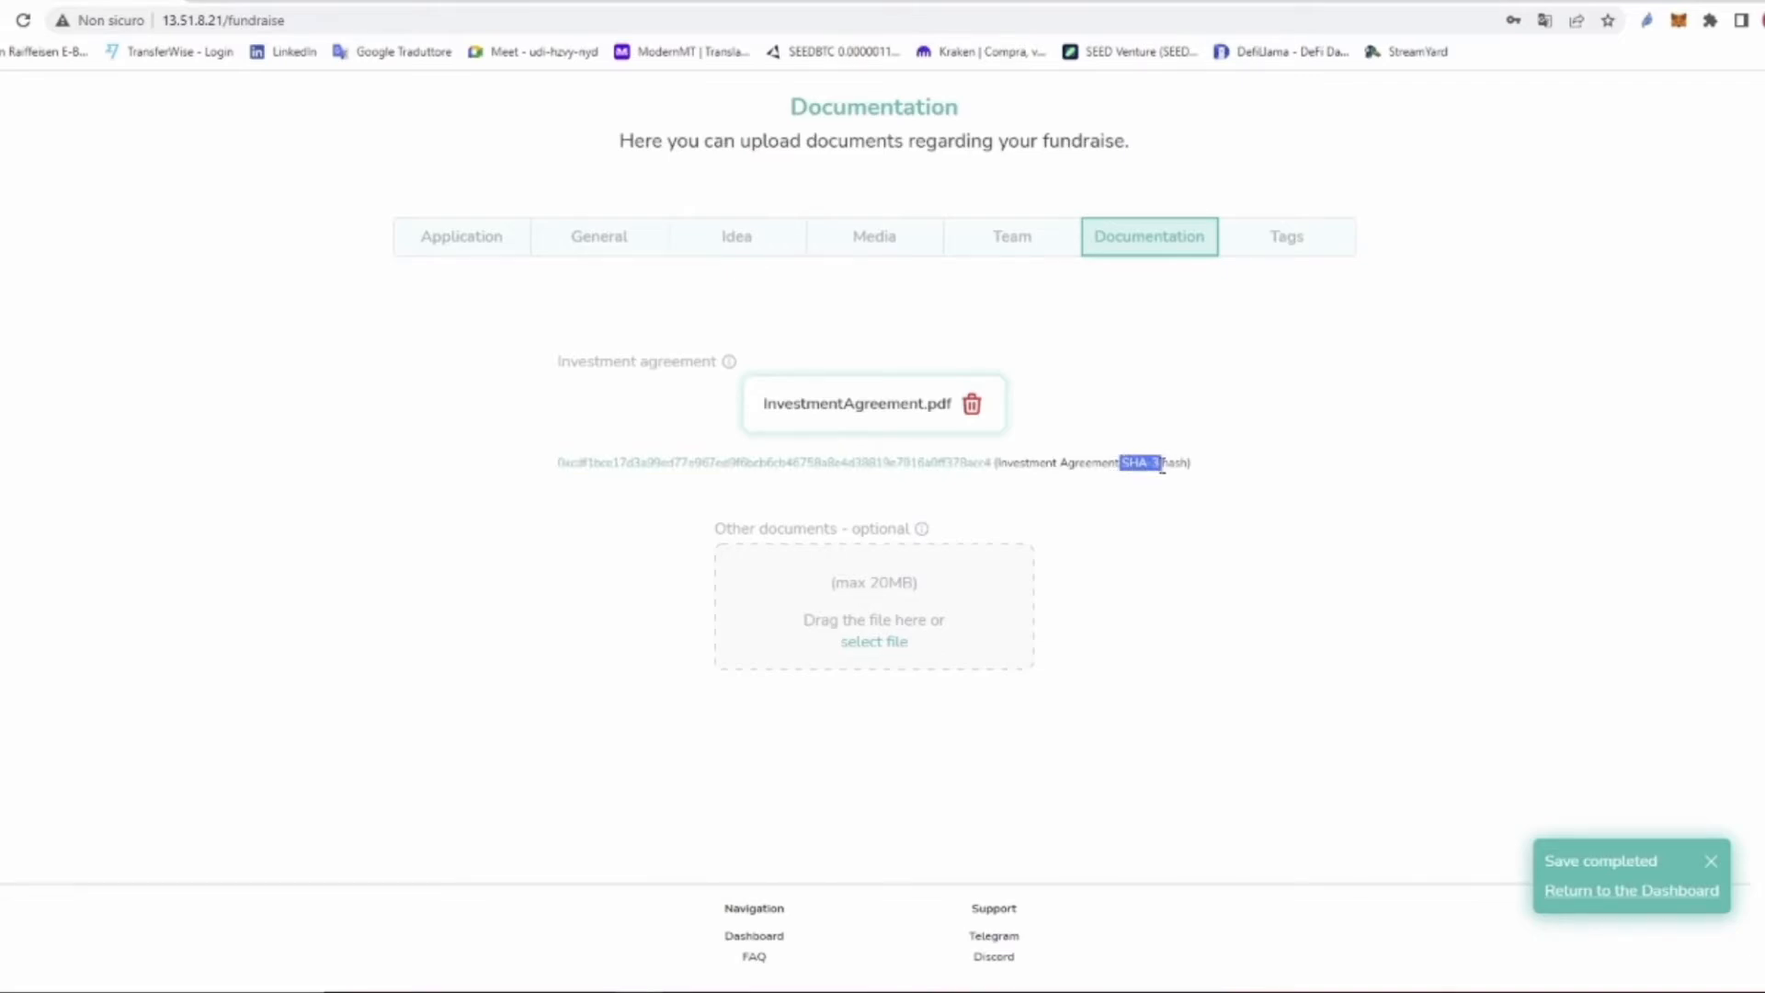
# Step: Add Ramp Up_Atto Costitutivo.PDF under Other documents
pyautogui.click(847, 629)
pyautogui.click(184, 133)
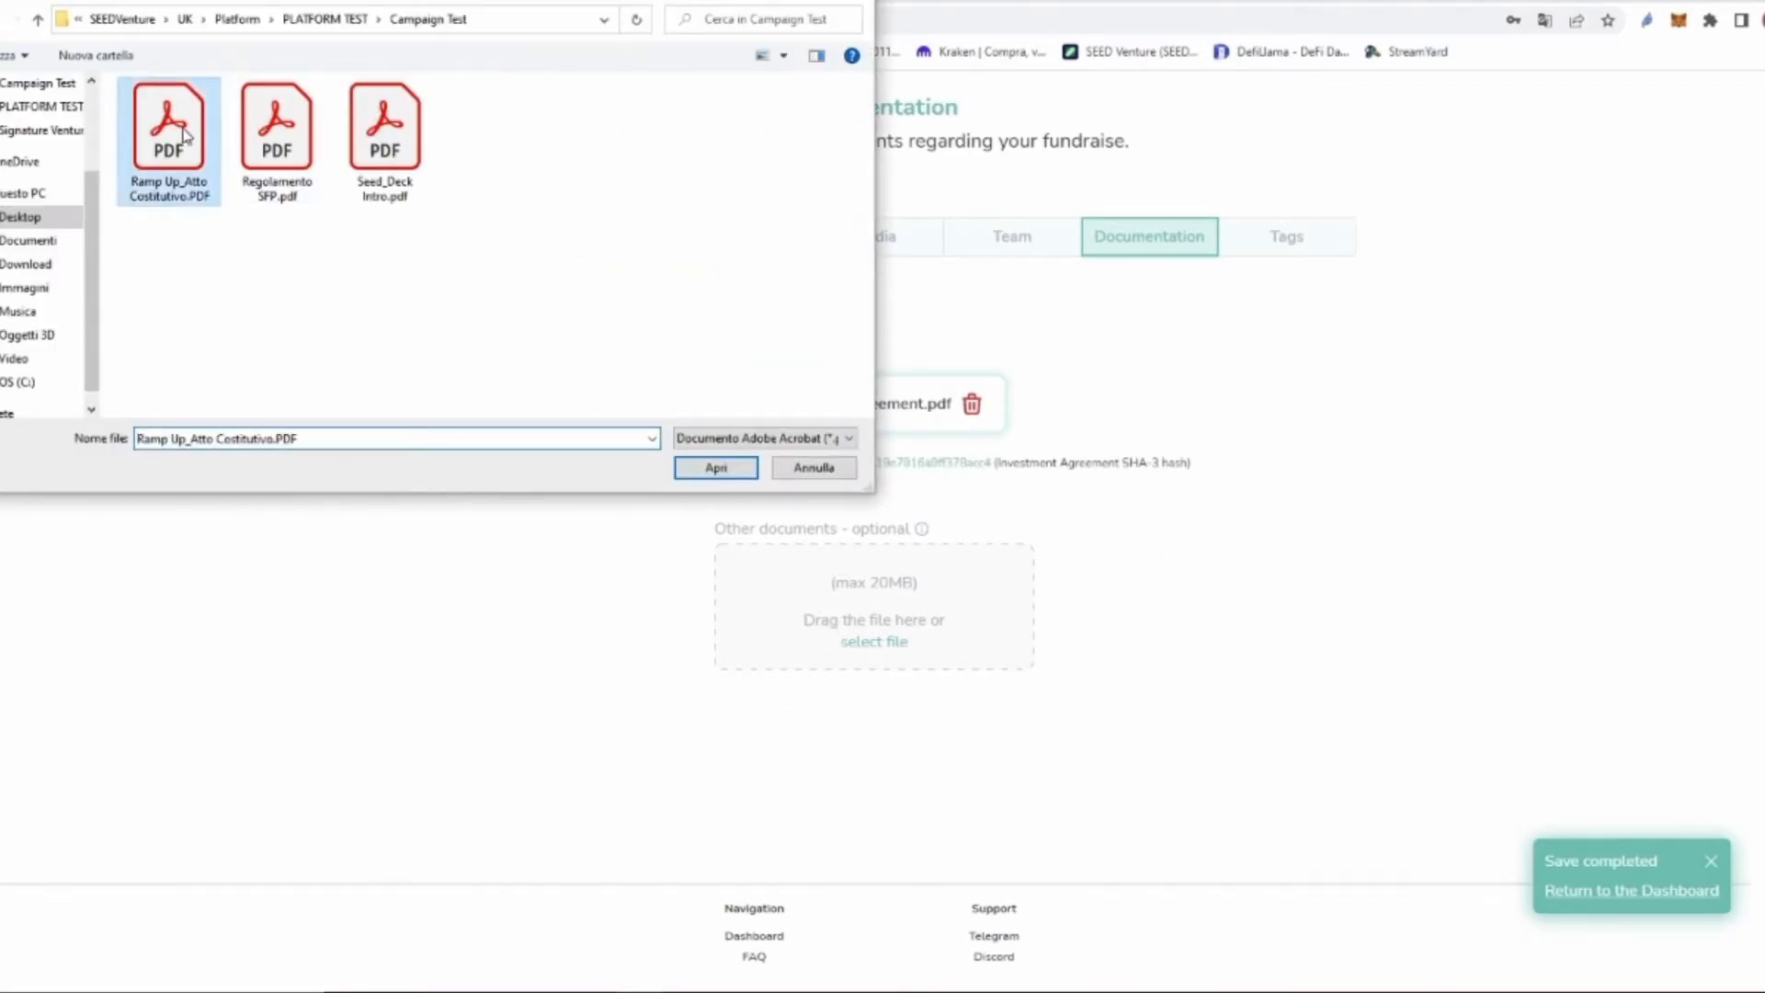
pyautogui.click(695, 471)
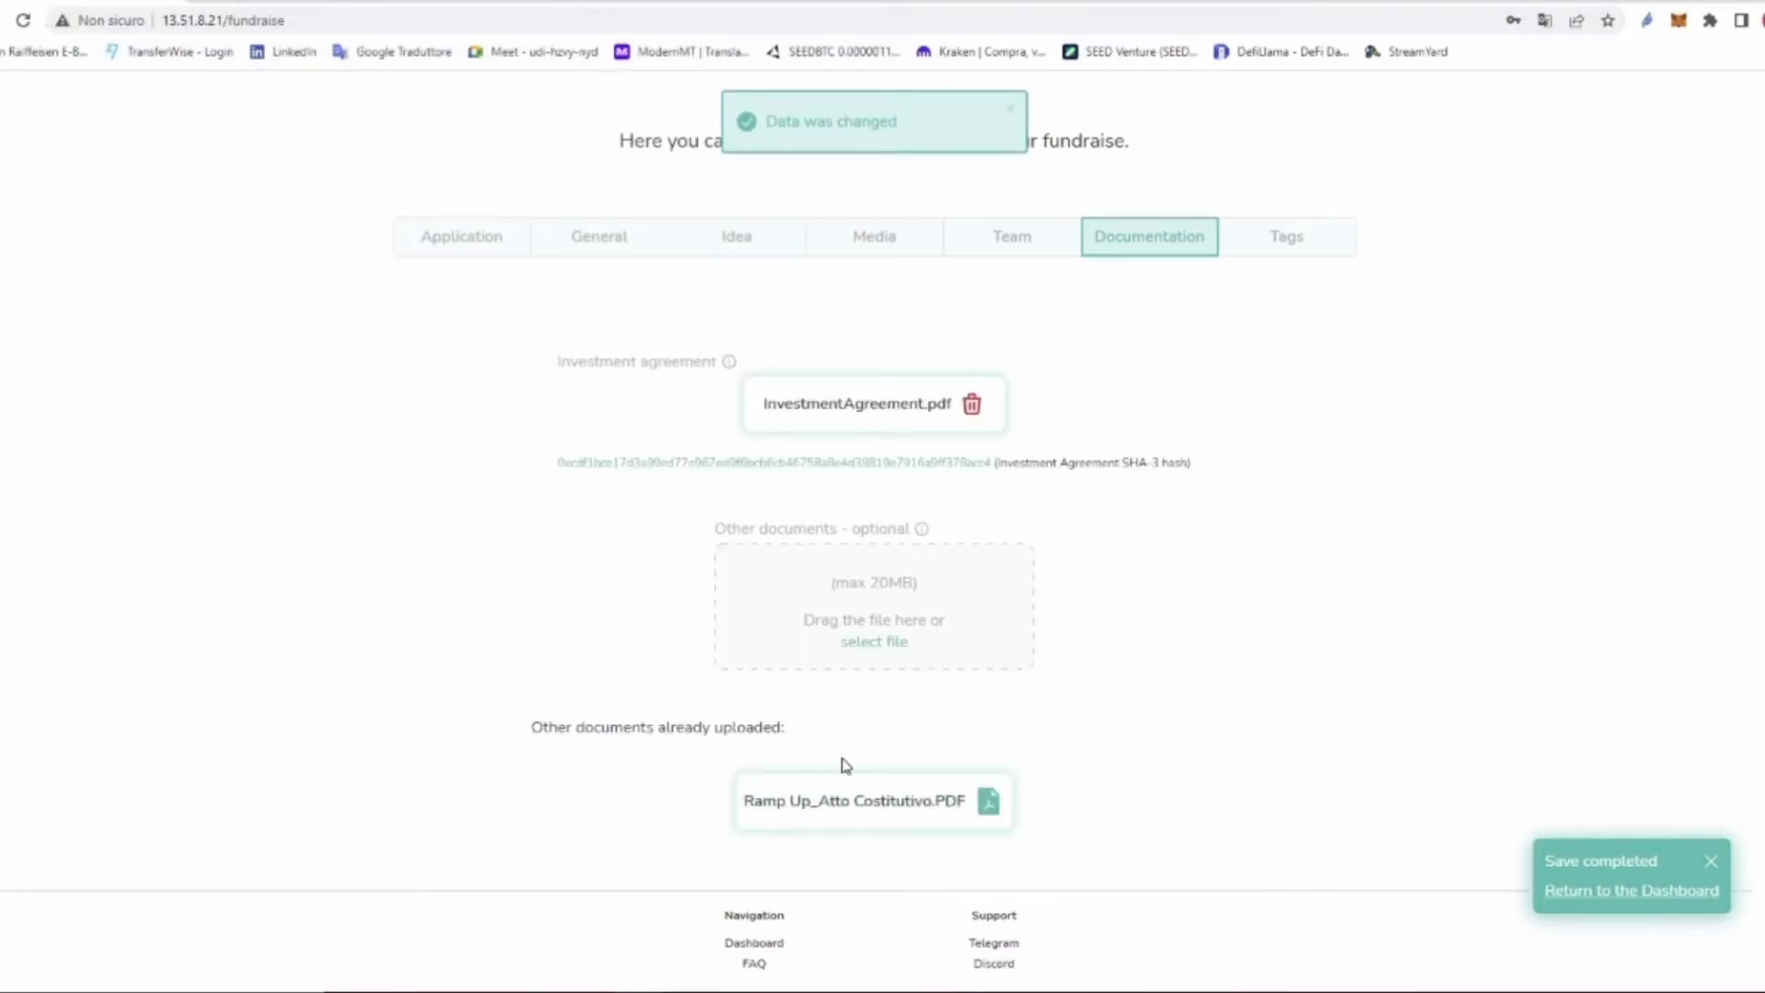
pyautogui.click(894, 628)
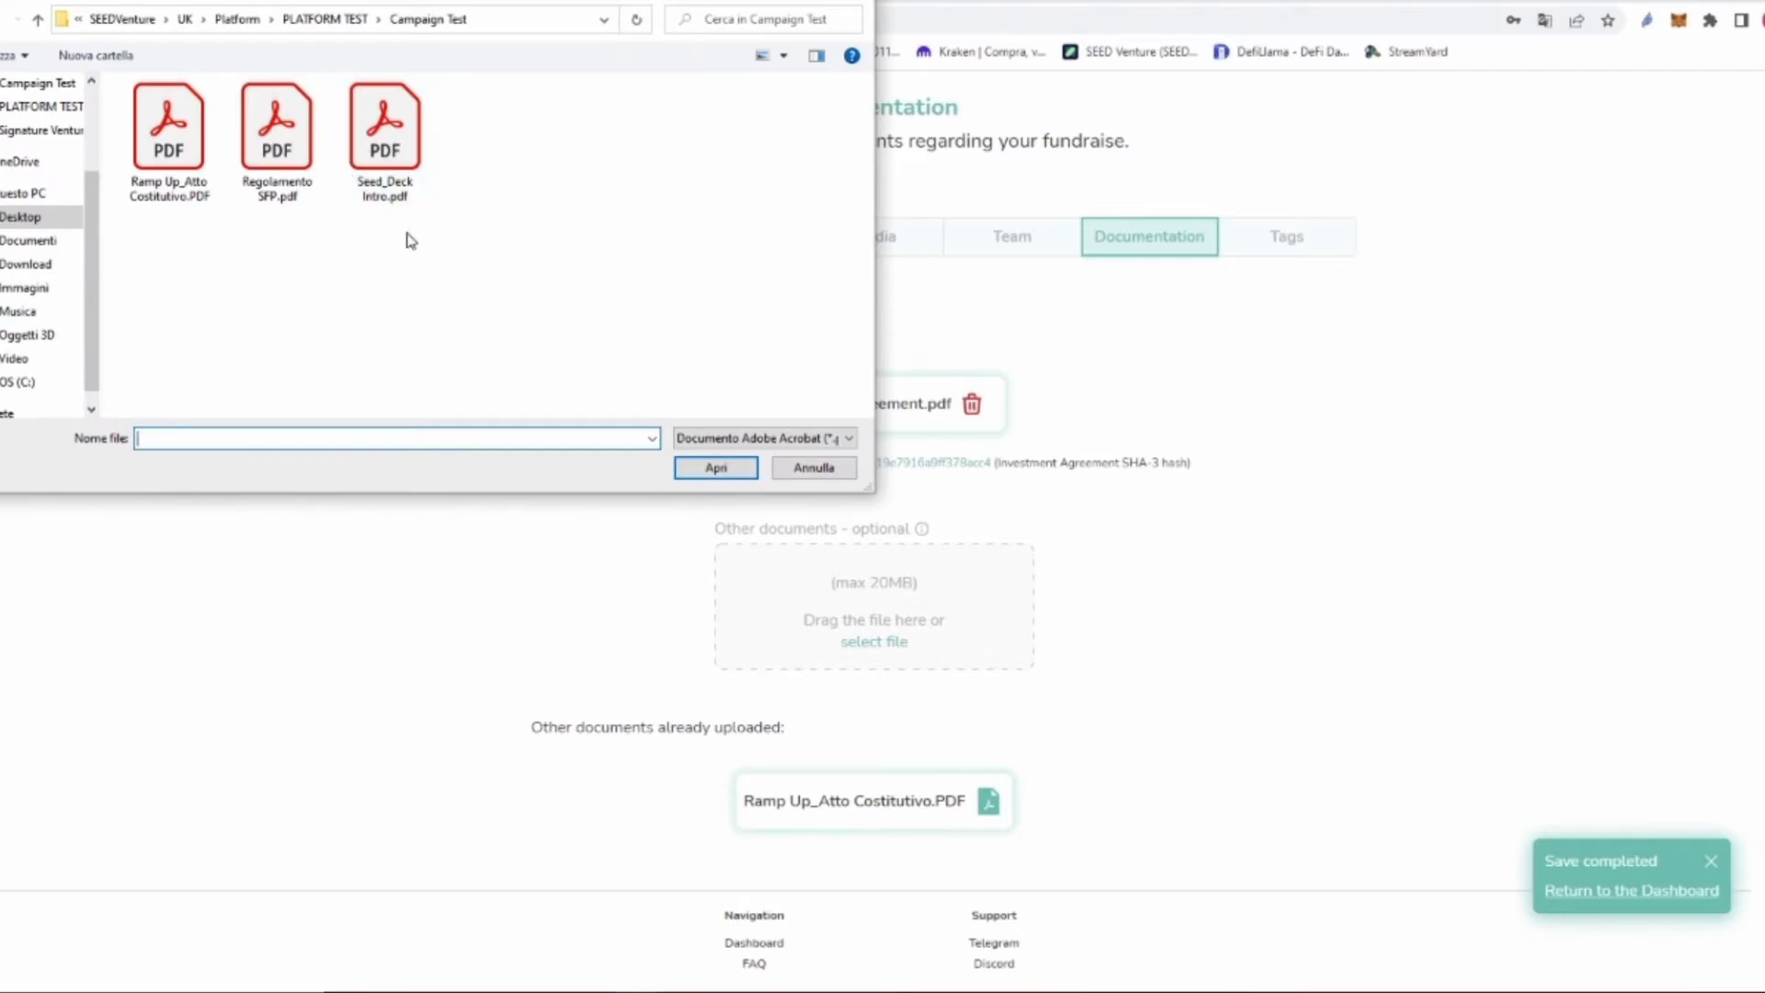
pyautogui.click(813, 467)
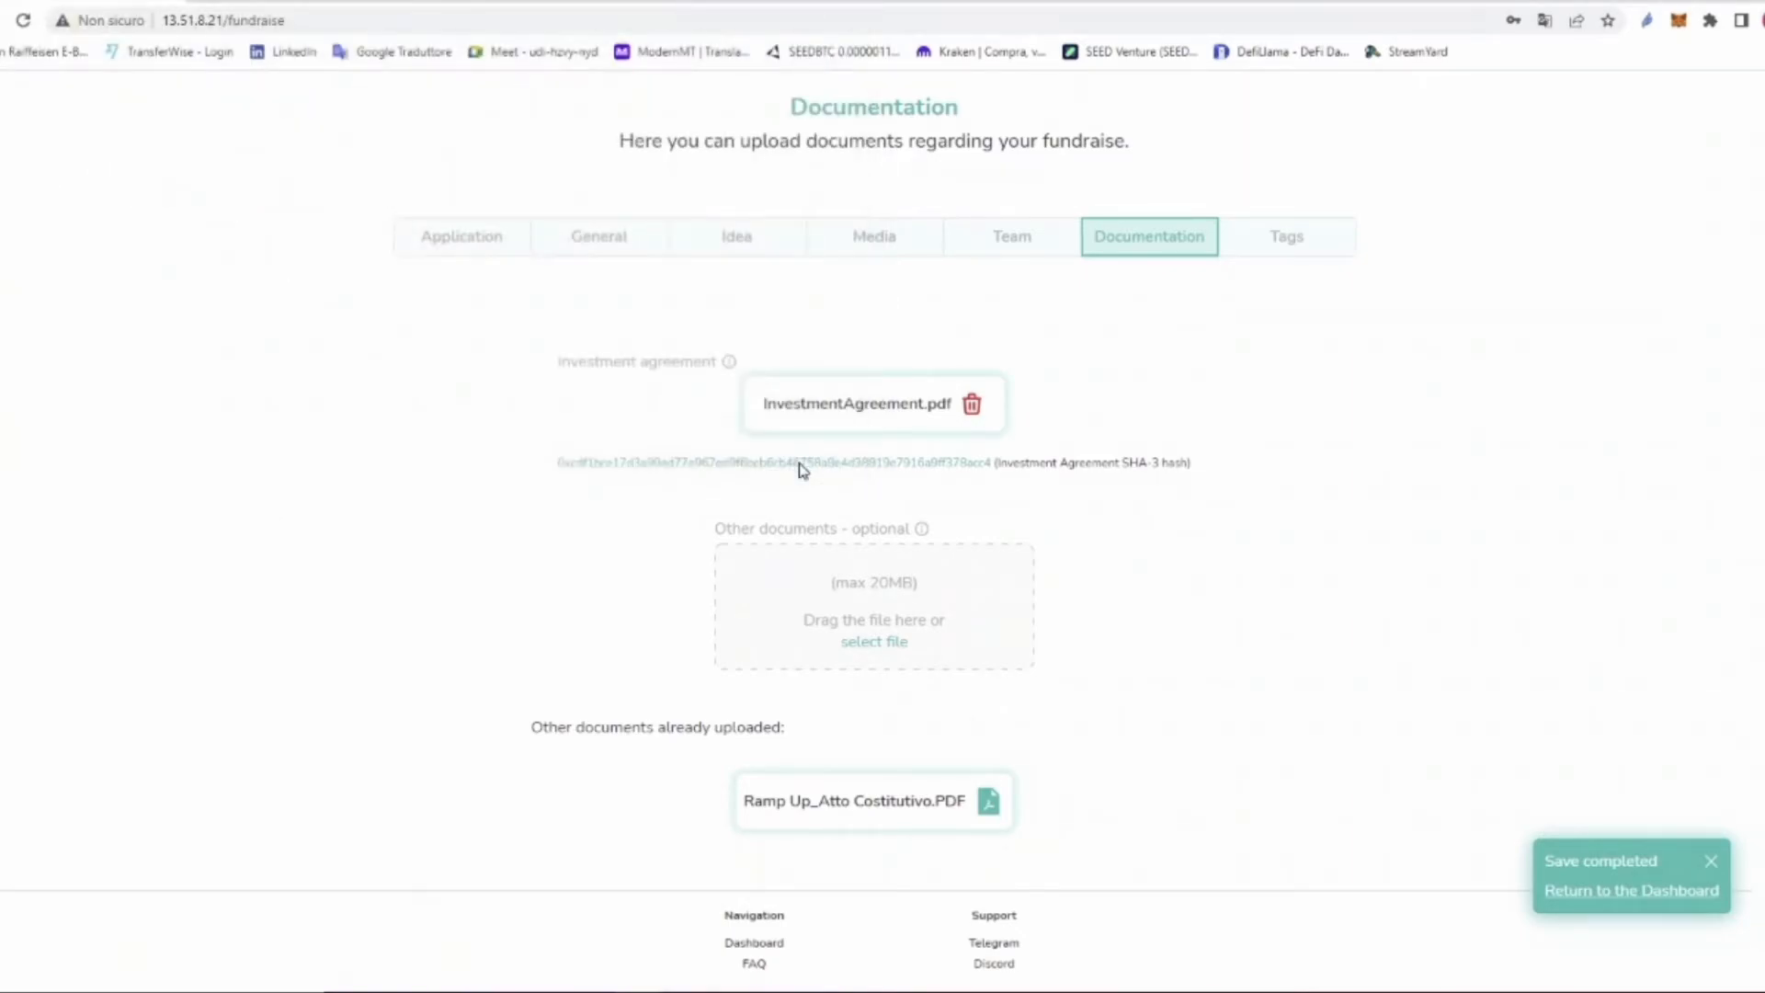
# Step: Add the tags venture, startups, fundraising and decentralized, then return to the dashboard
pyautogui.click(1286, 247)
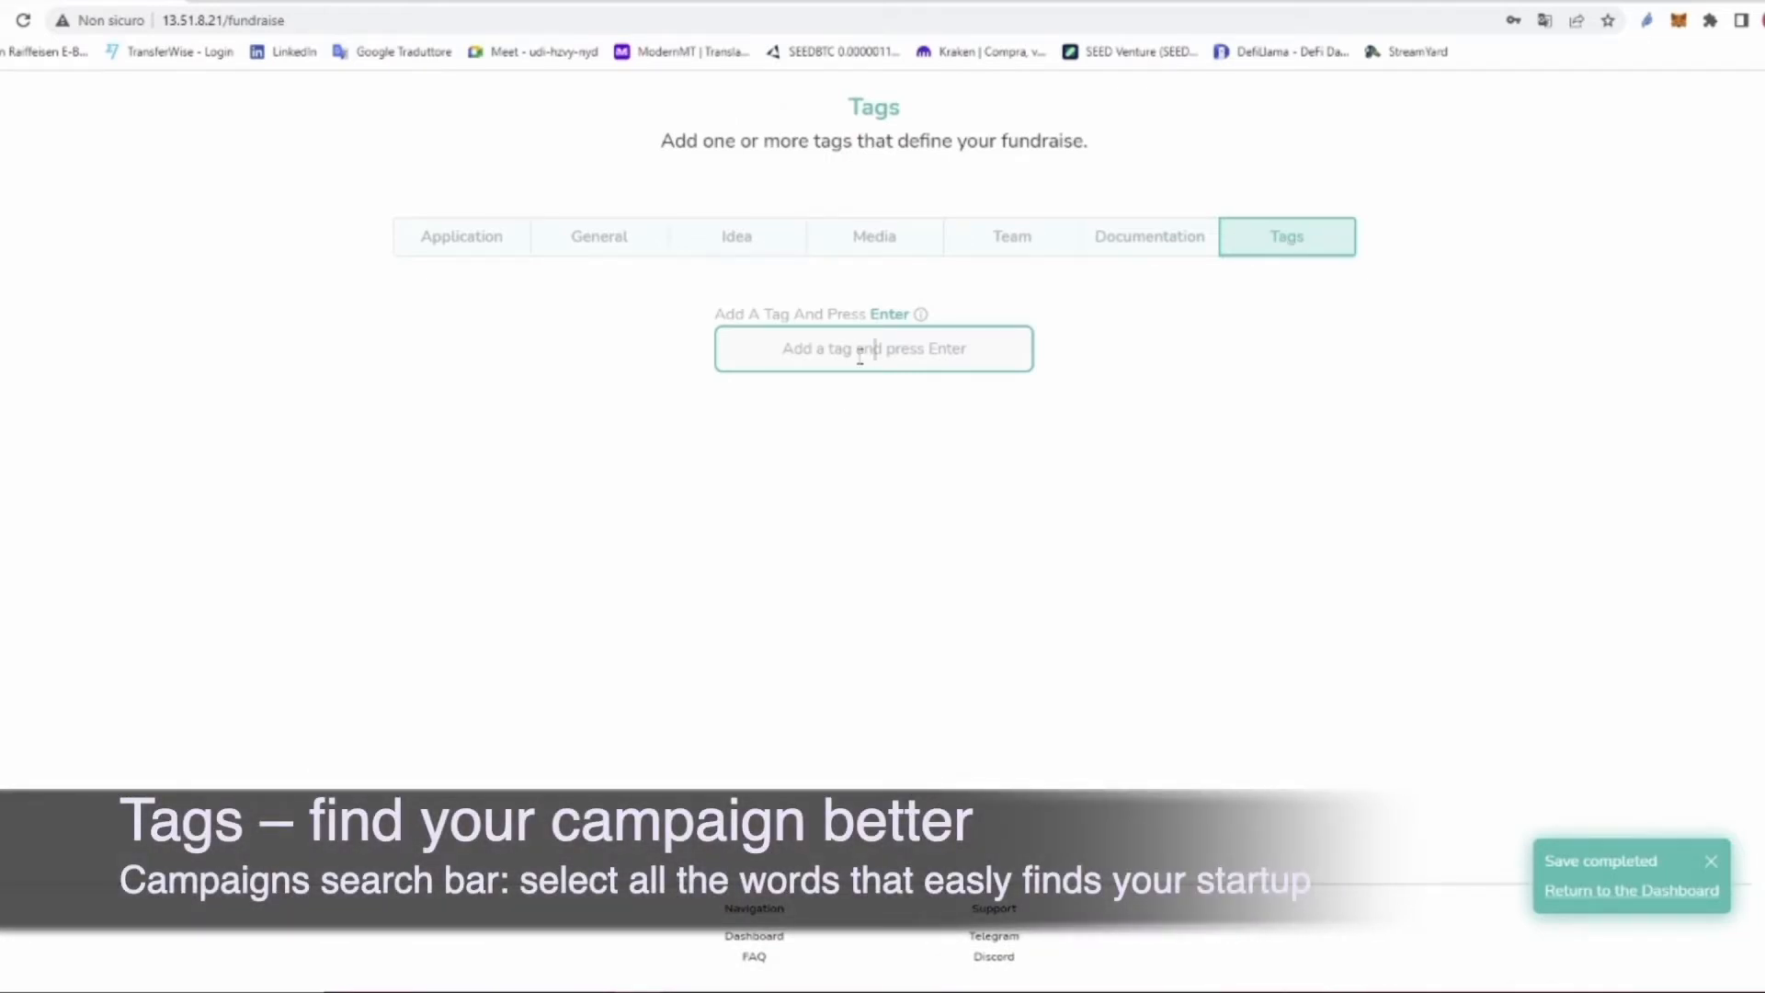
pyautogui.write('venture')
pyautogui.press('Return')
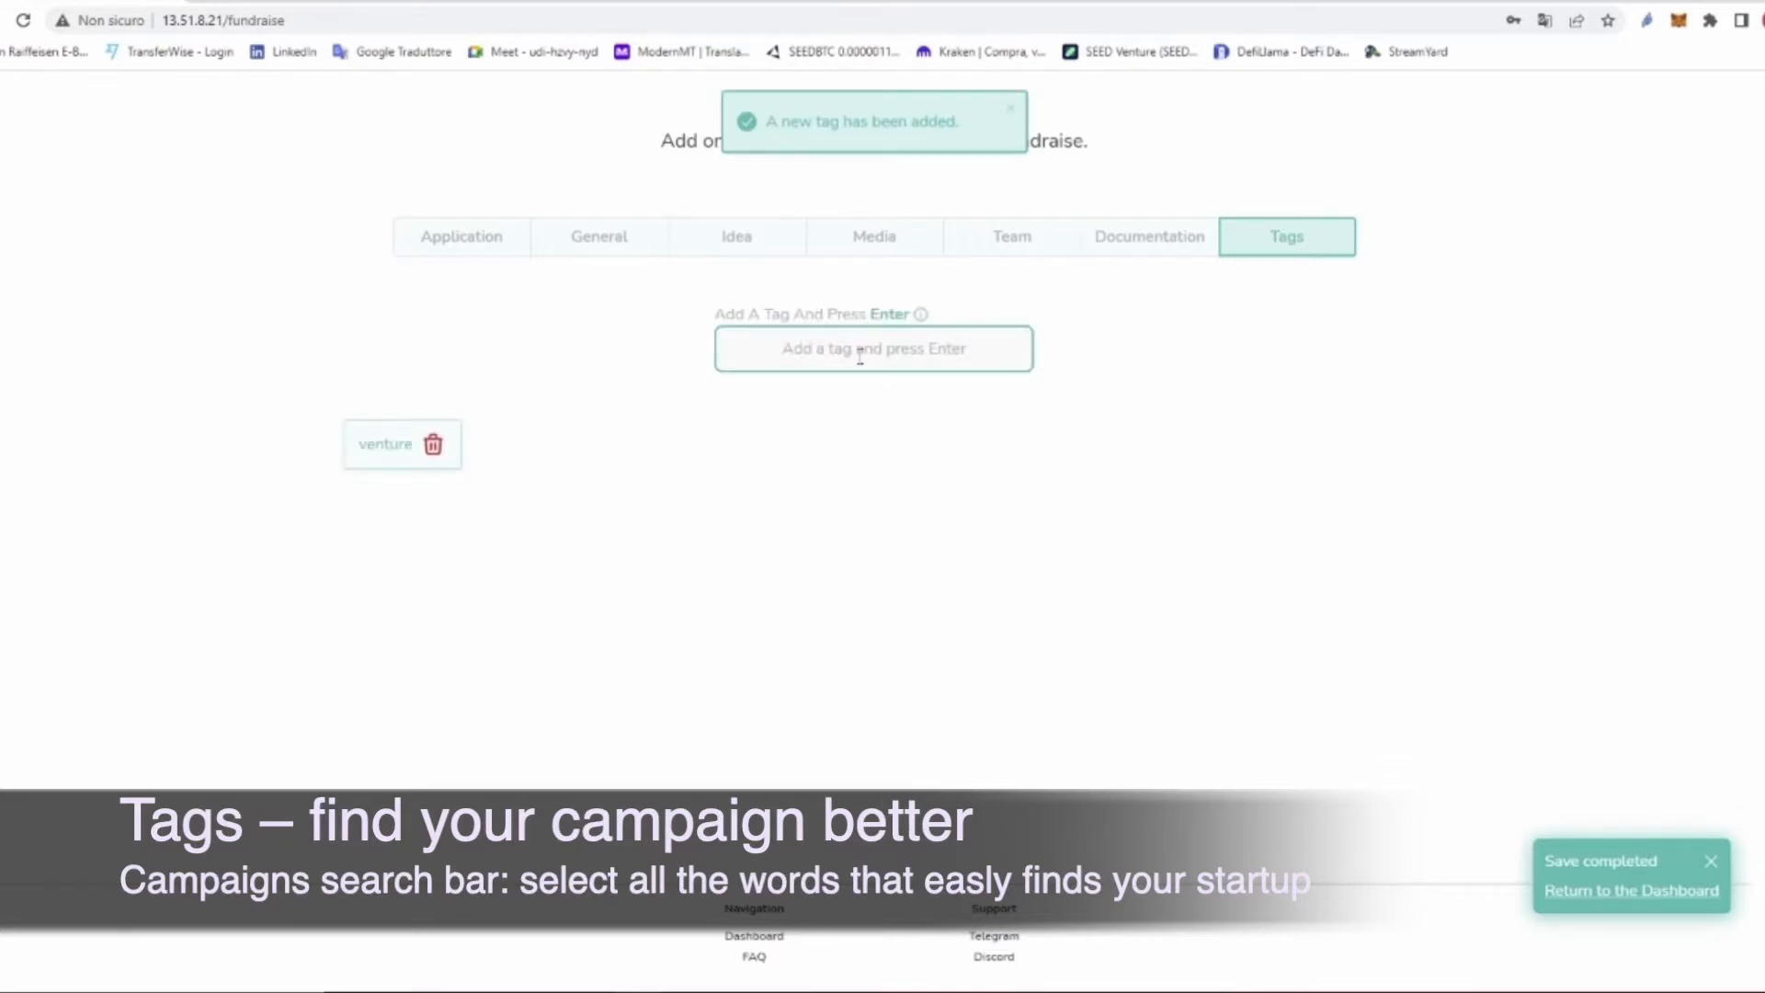
pyautogui.write('sta')
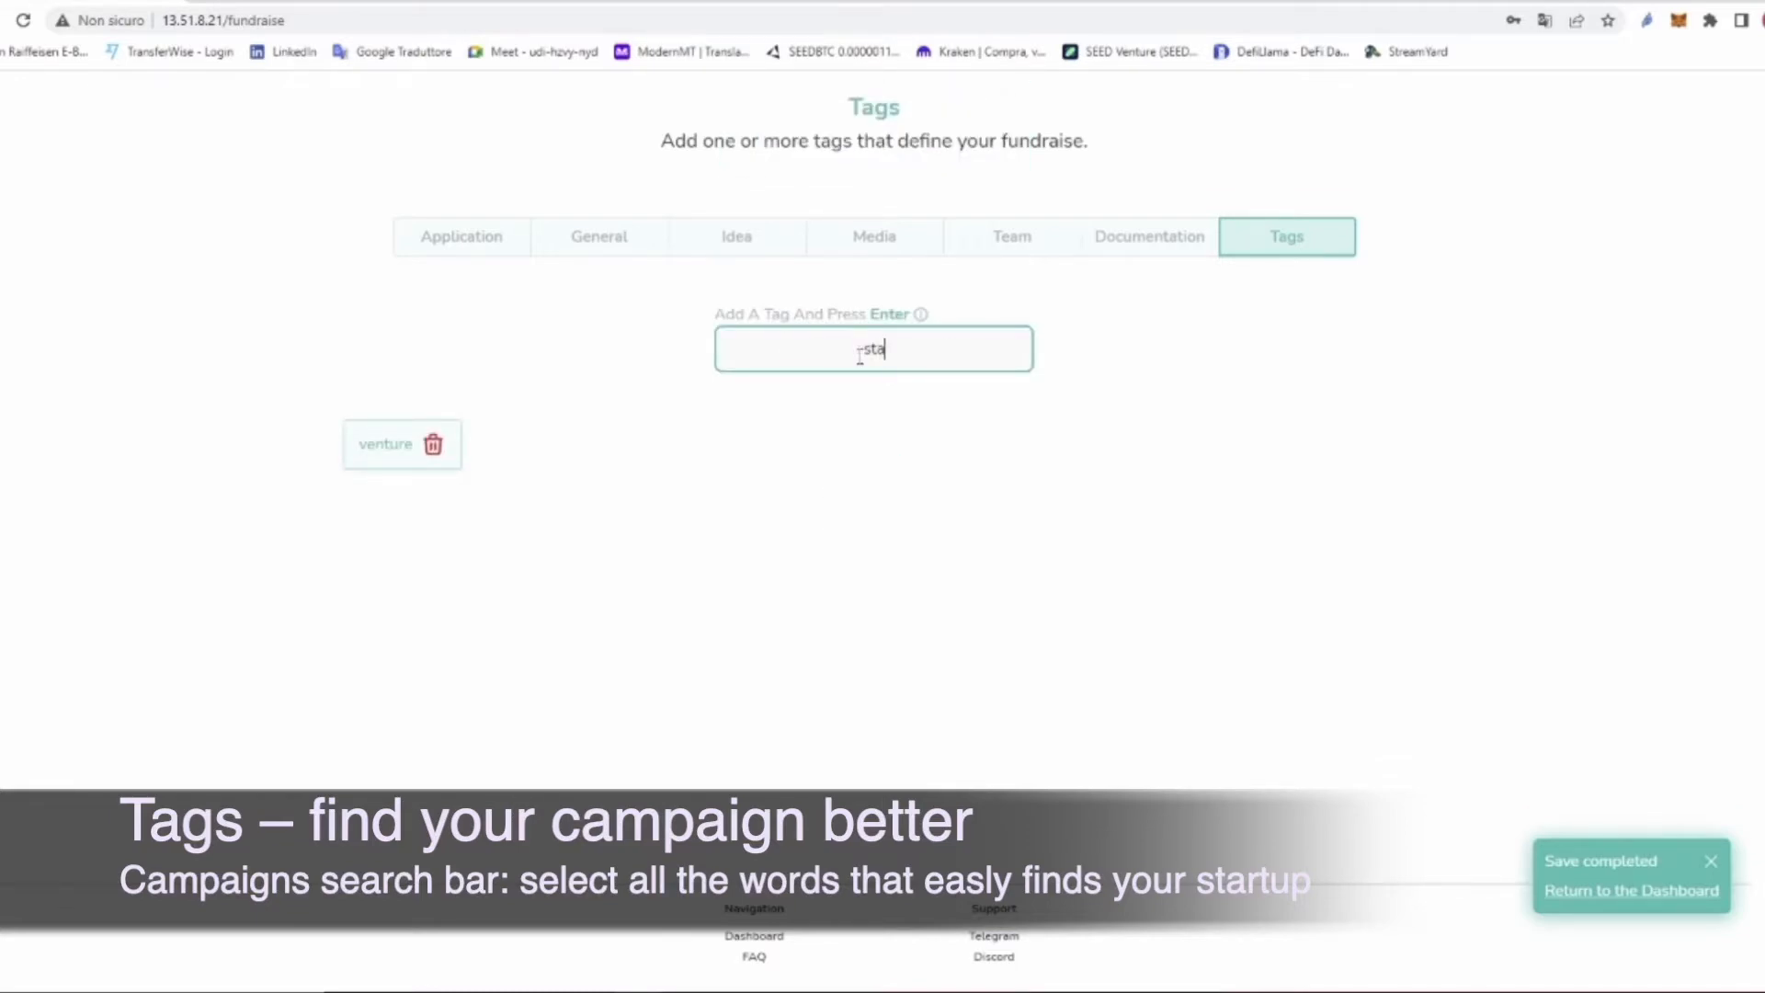
pyautogui.write('rtups')
pyautogui.press('Return')
pyautogui.write('fund')
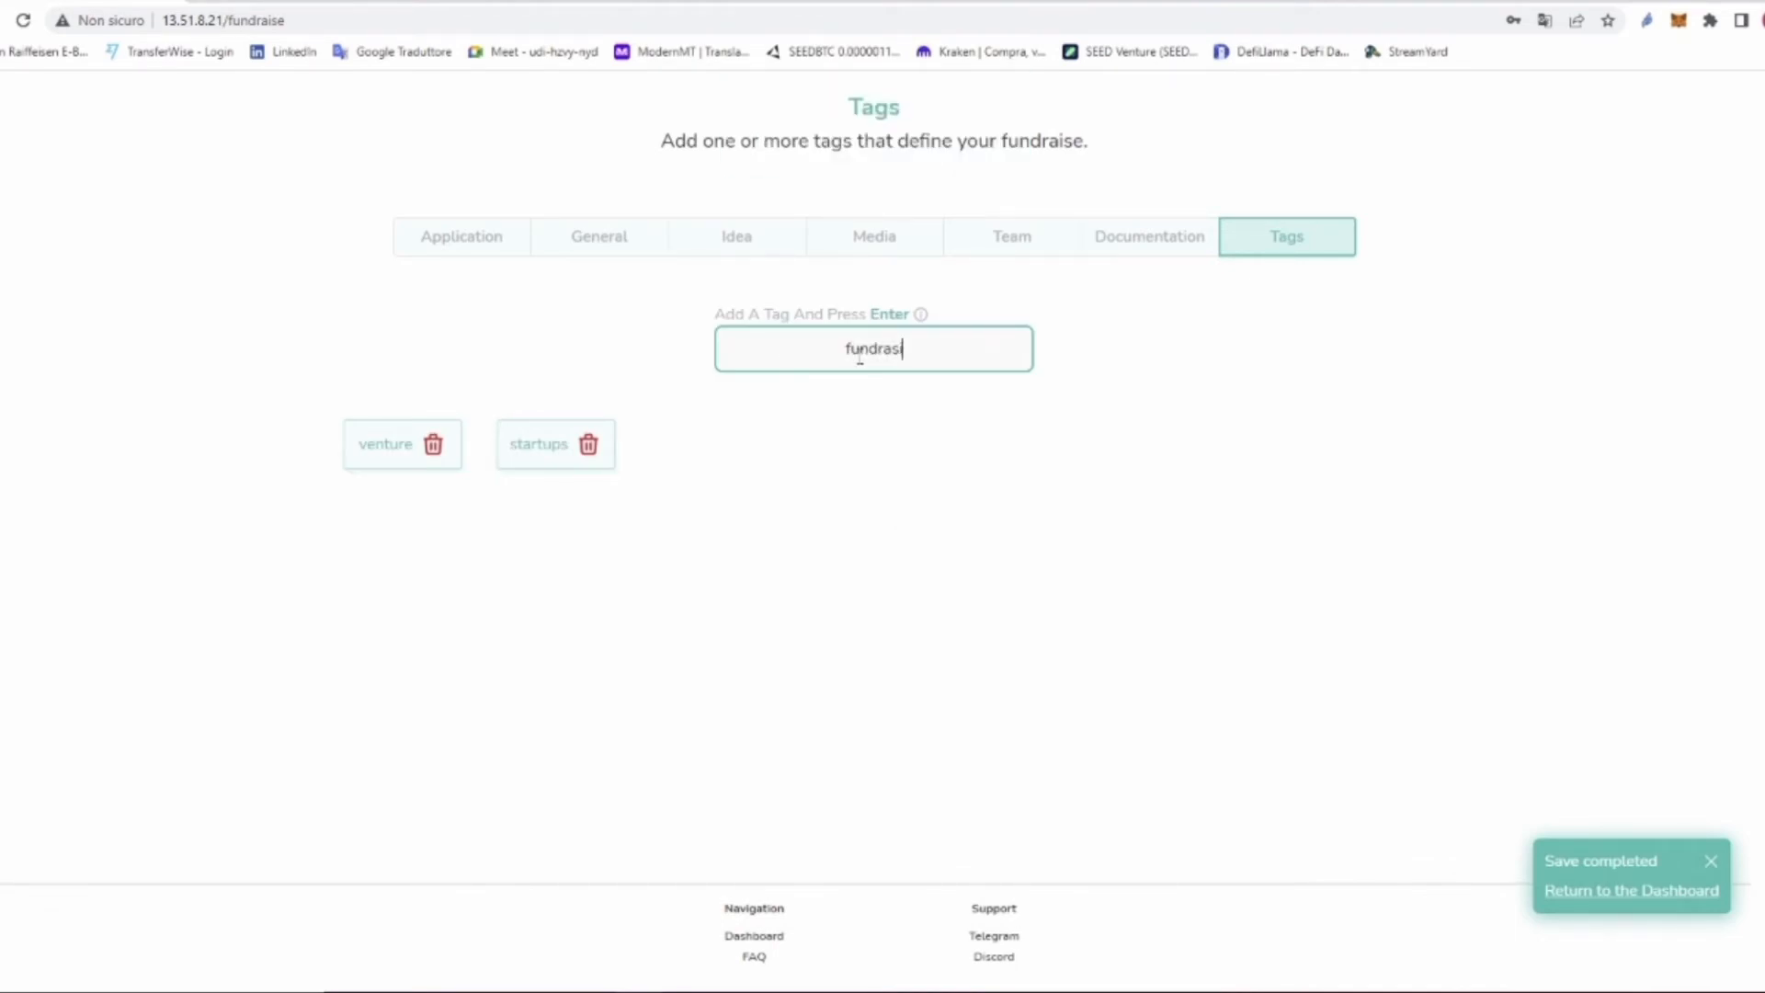
pyautogui.write('raising')
pyautogui.press('Return')
pyautogui.write('decentralized')
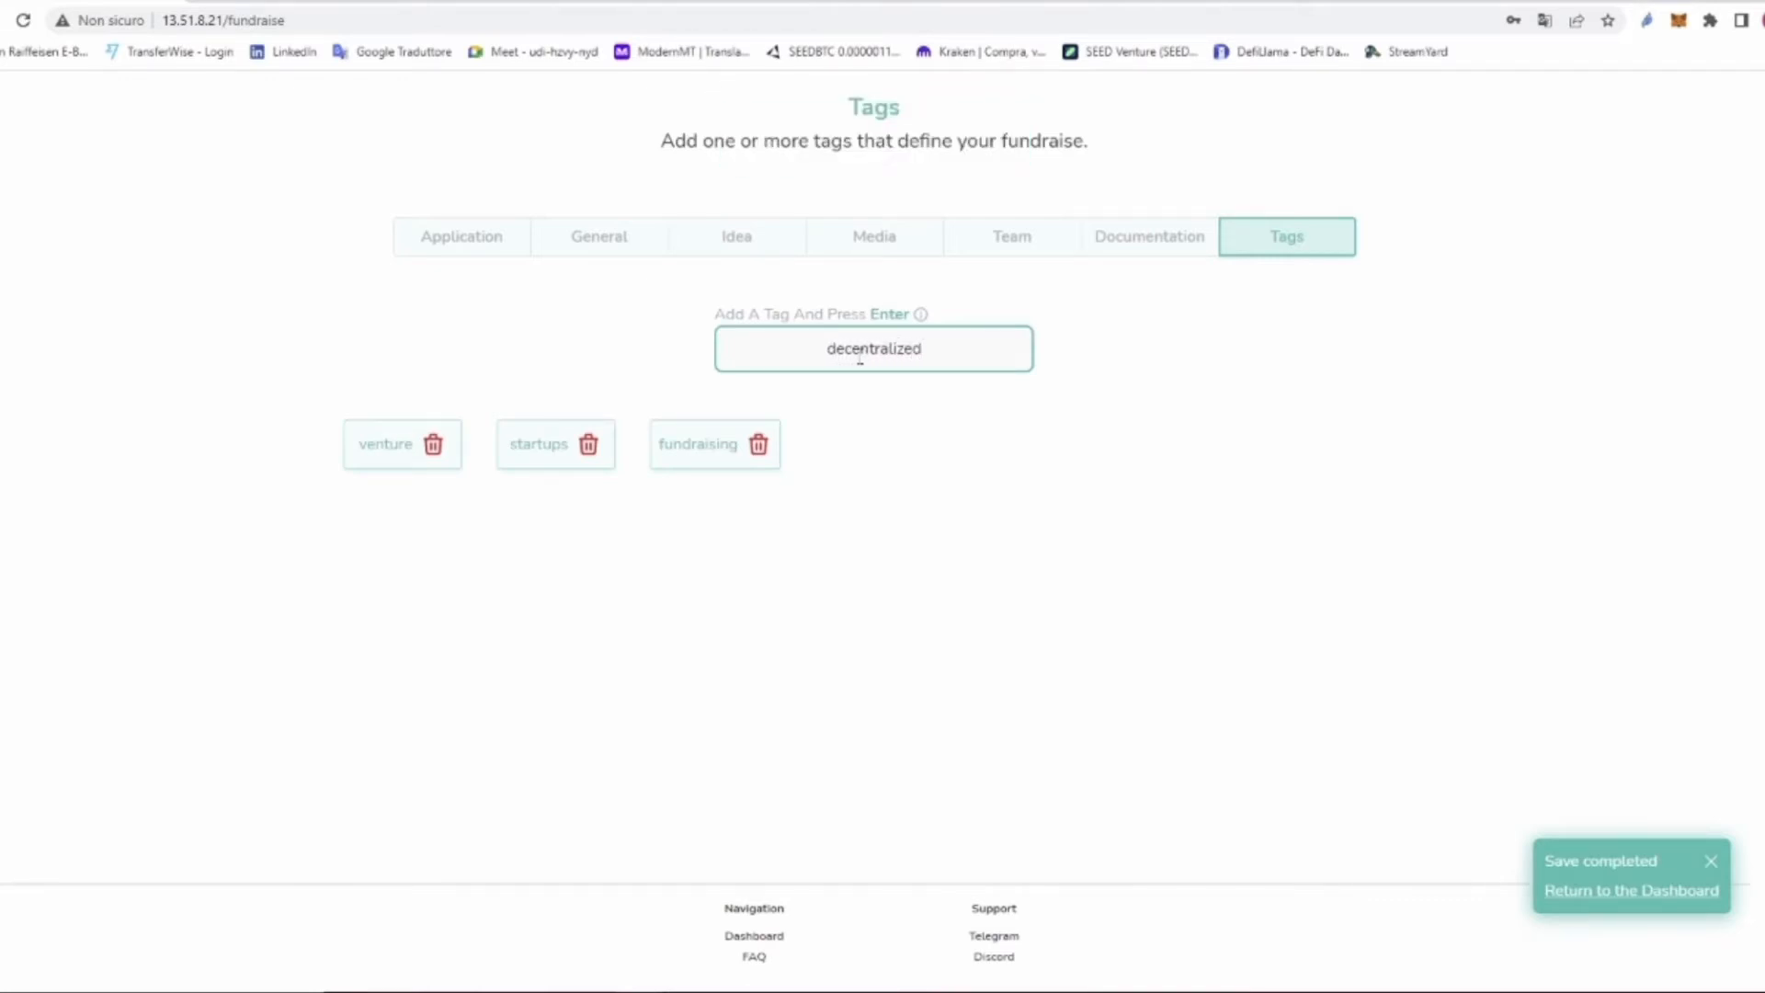
pyautogui.press('Return')
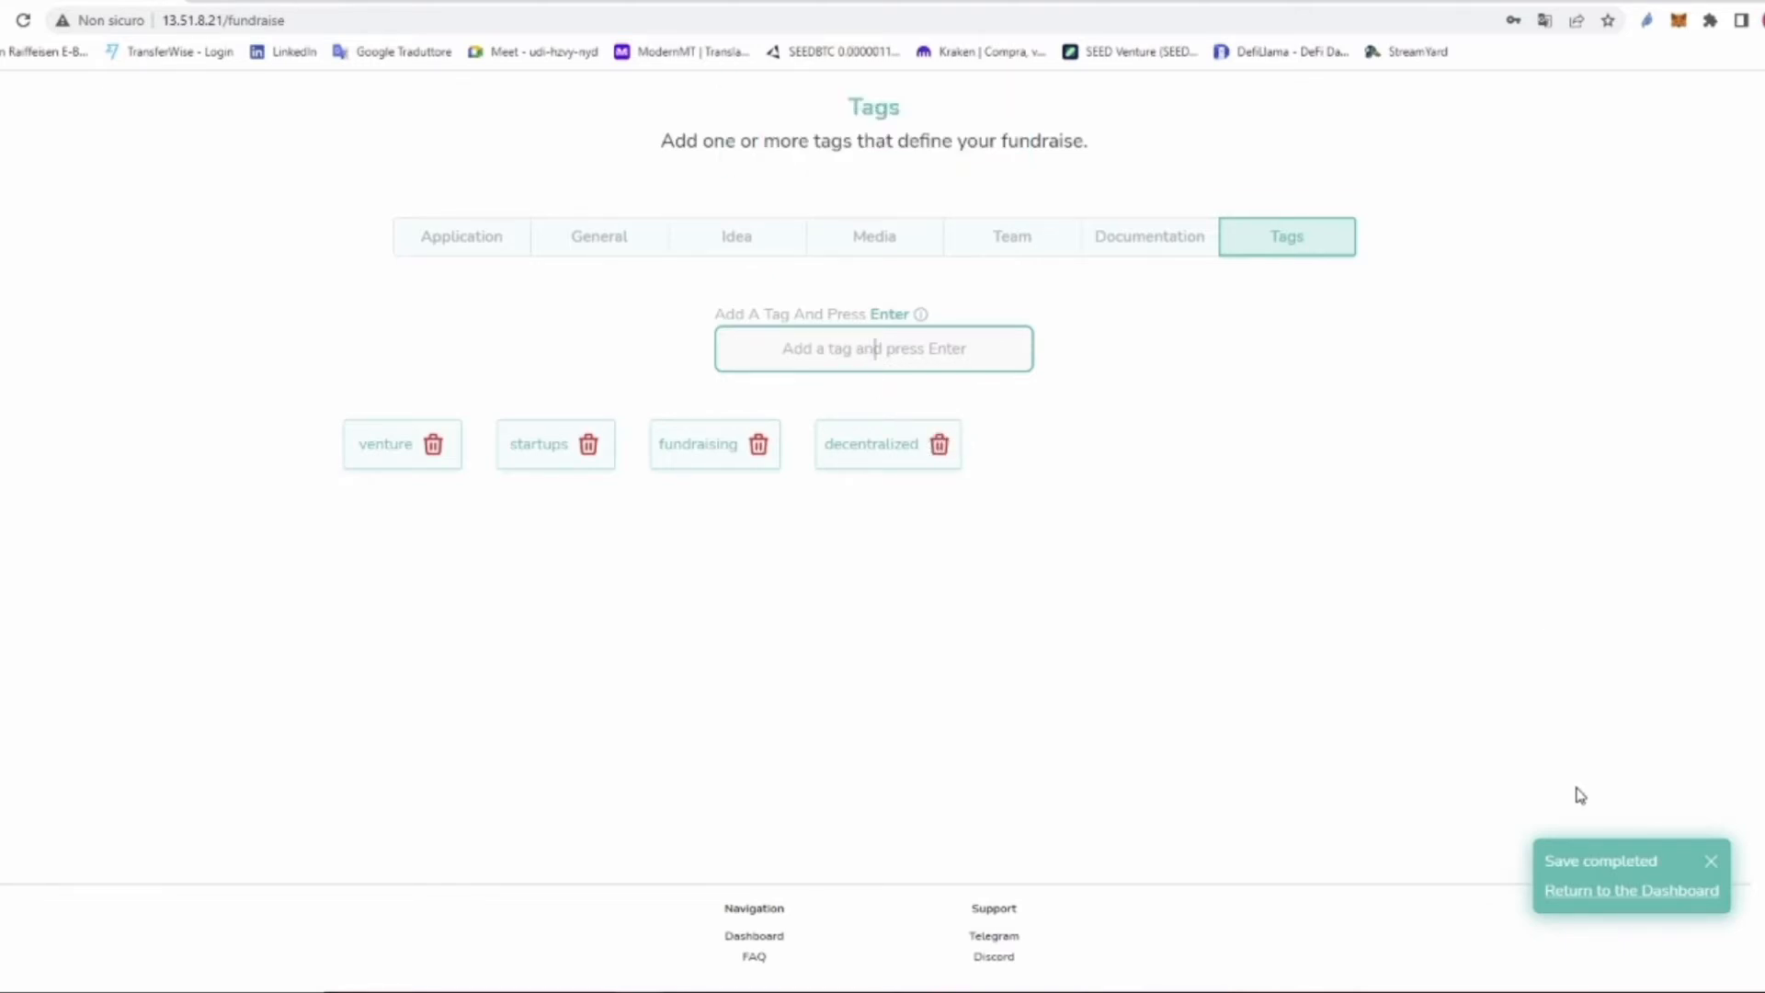
pyautogui.click(1591, 890)
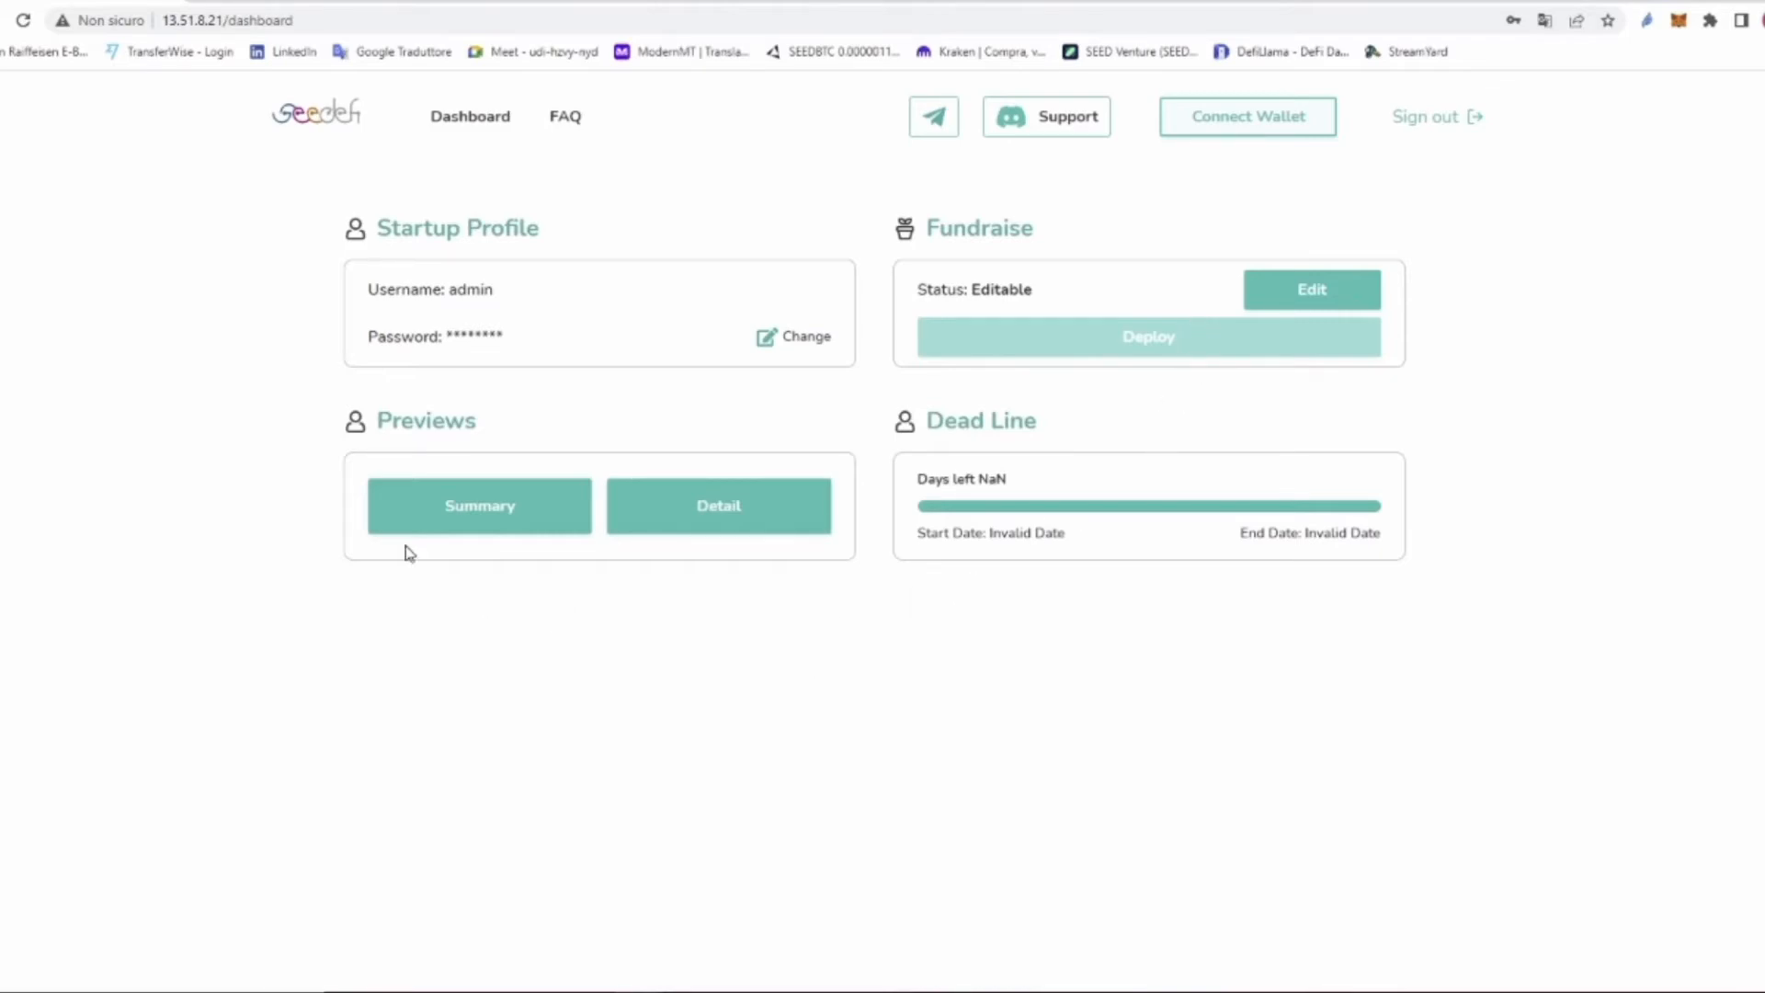
# Step: Check the Summary preview card (100,000 USDT target, 500,000 USDT maximum, 300,000 blocks), then close it
pyautogui.moveTo(496, 432); pyautogui.dragTo(377, 421)
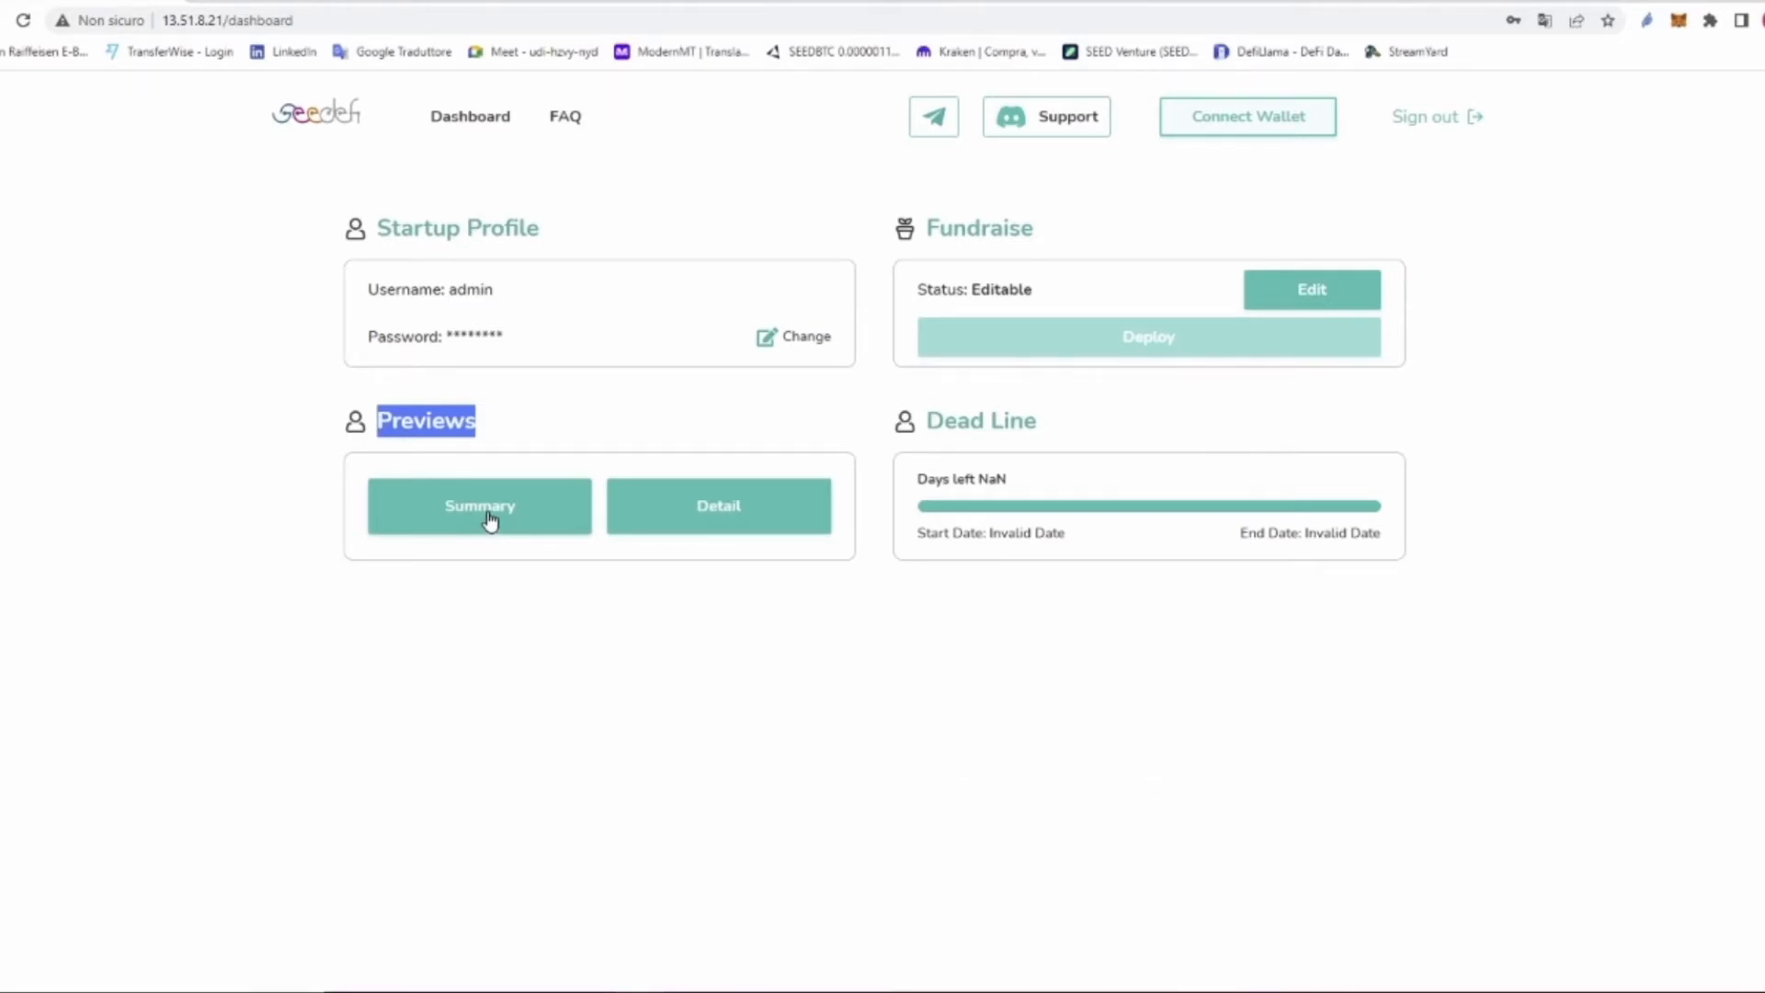
pyautogui.click(452, 506)
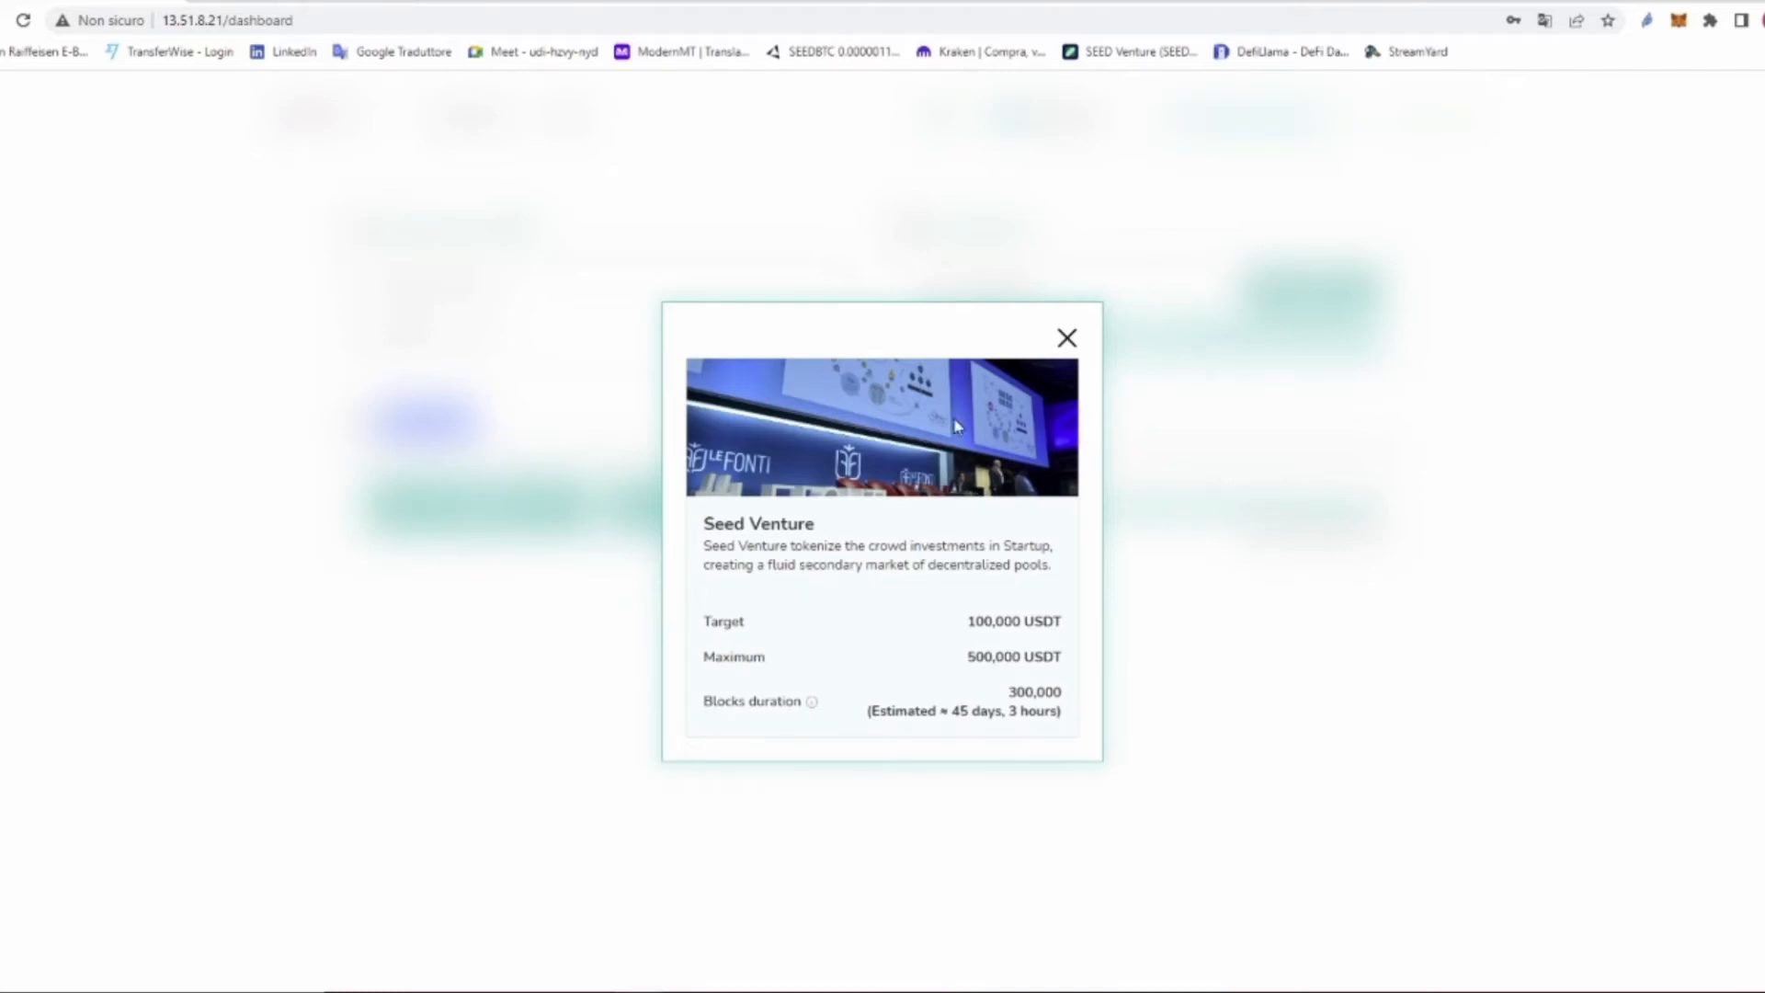
pyautogui.click(1067, 341)
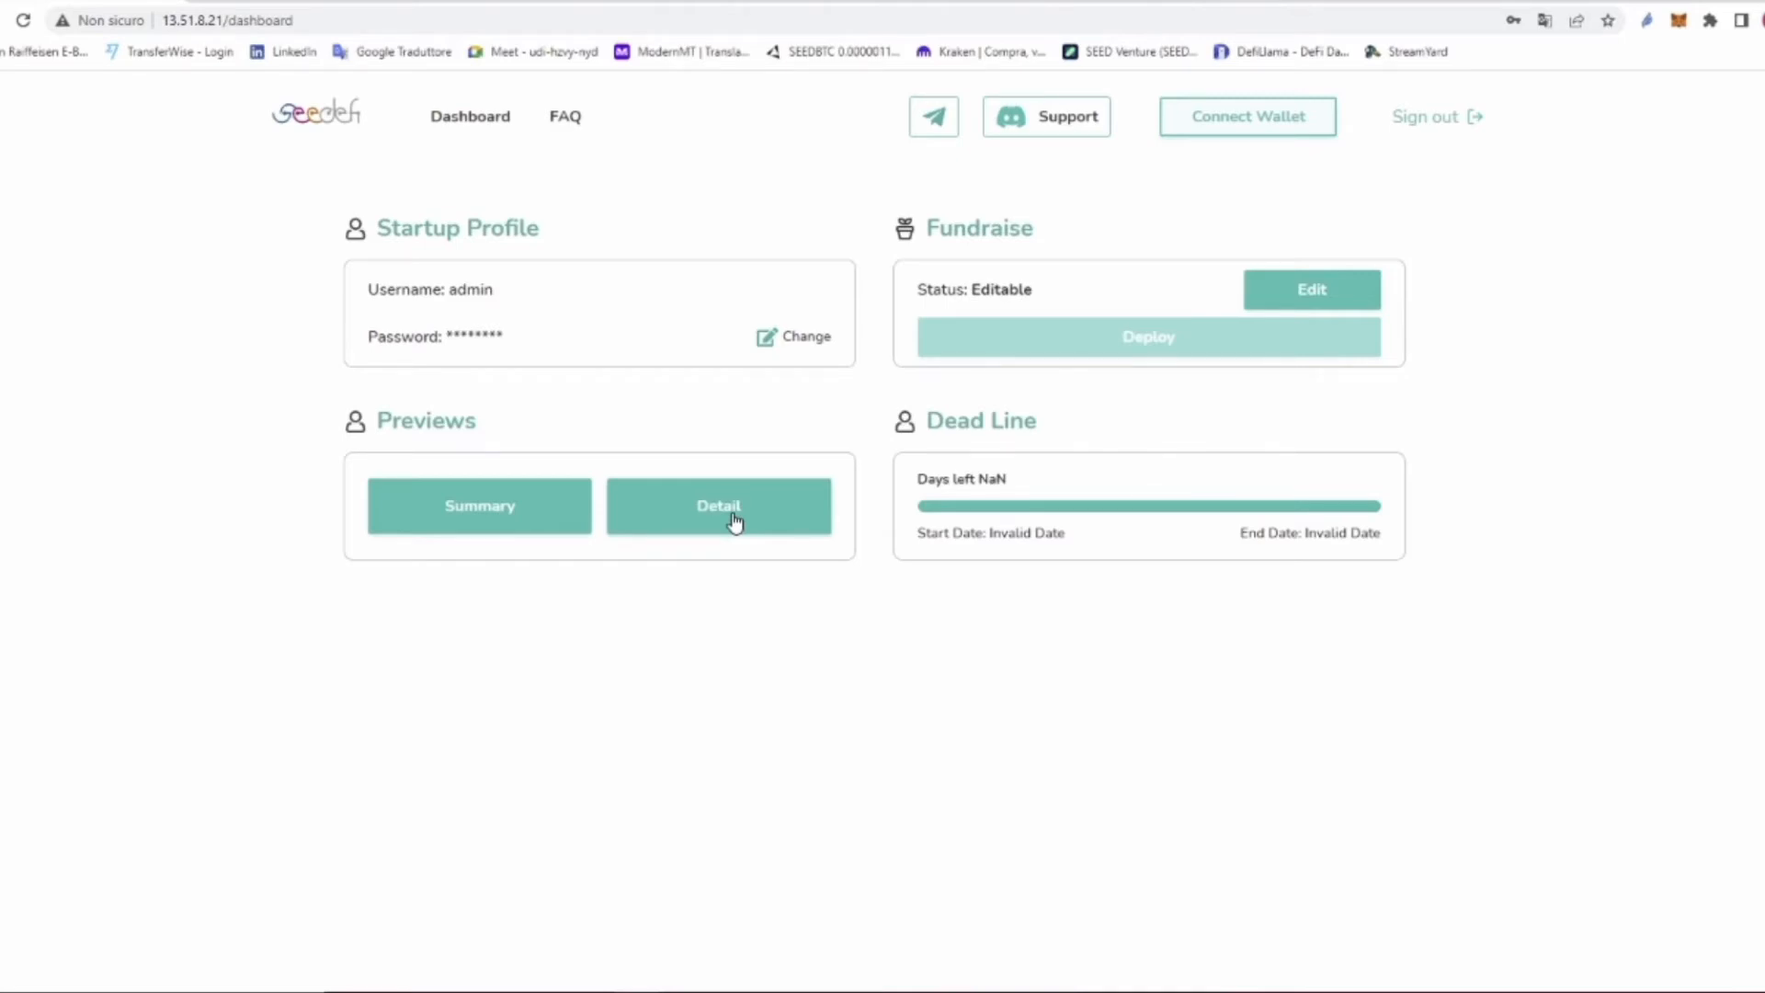
# Step: Open the Detail preview and scroll through token details, 500,000 USDT maximum, 100,000 USDT target and Idea content
pyautogui.click(734, 522)
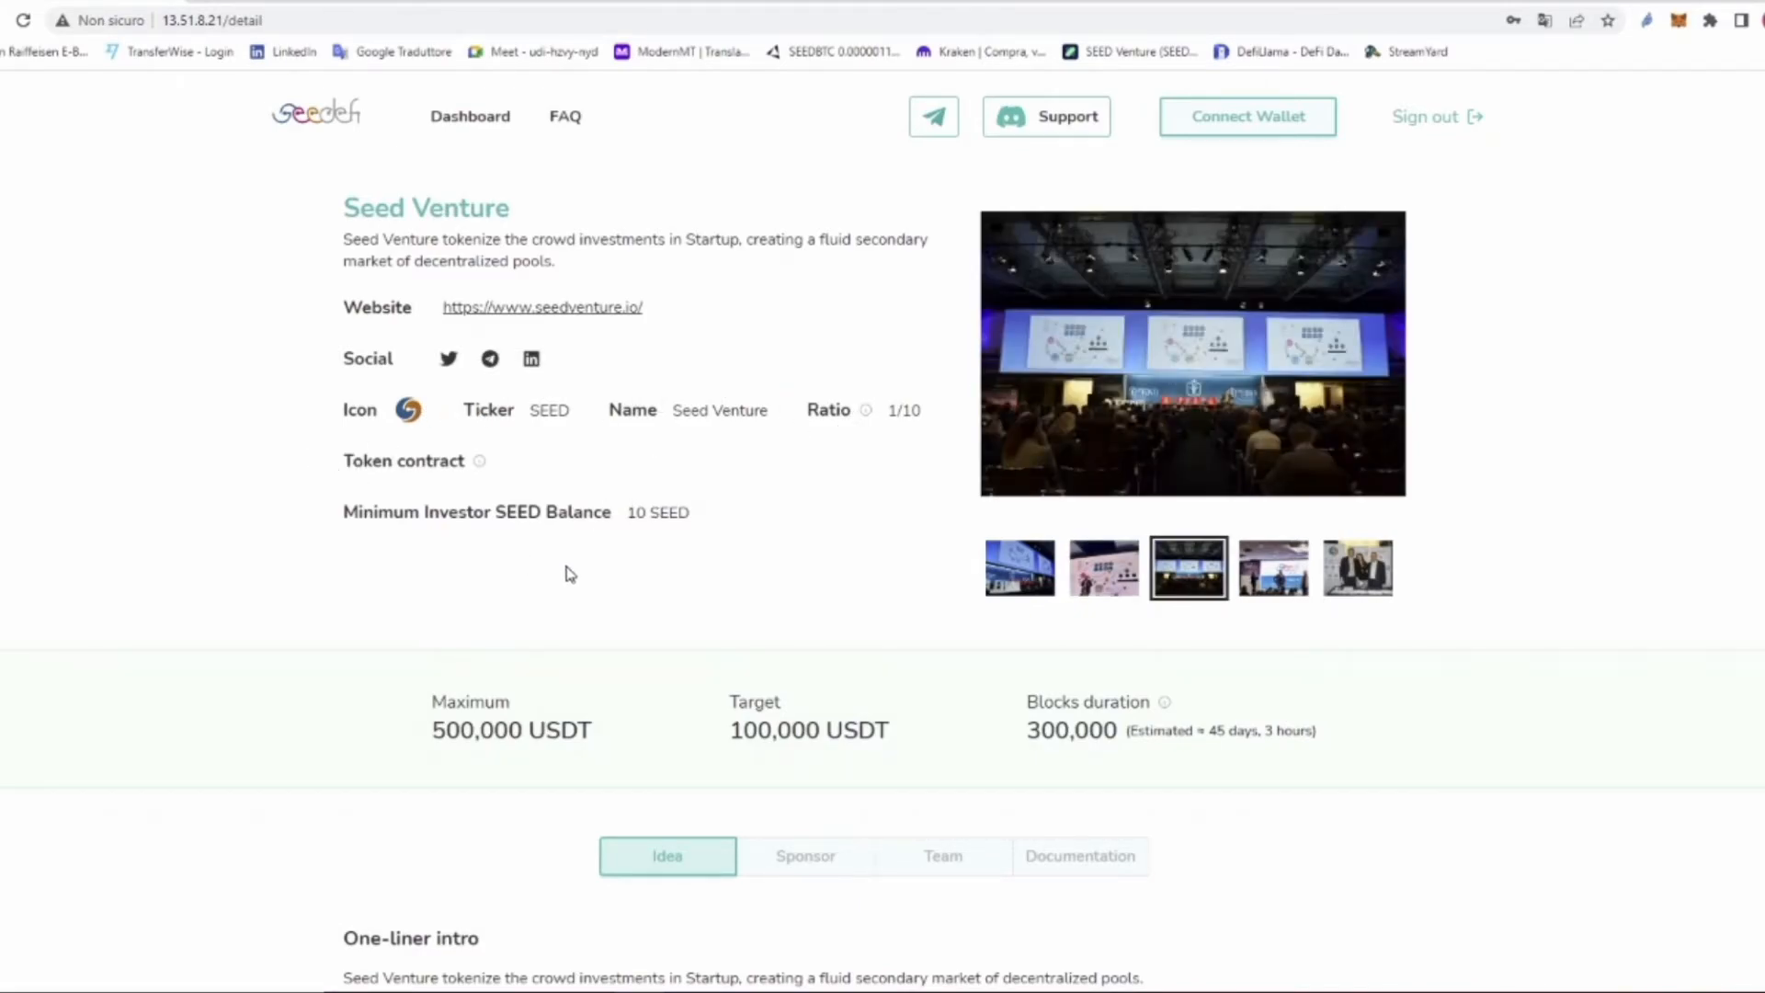
pyautogui.scroll(-1, 600, 567)
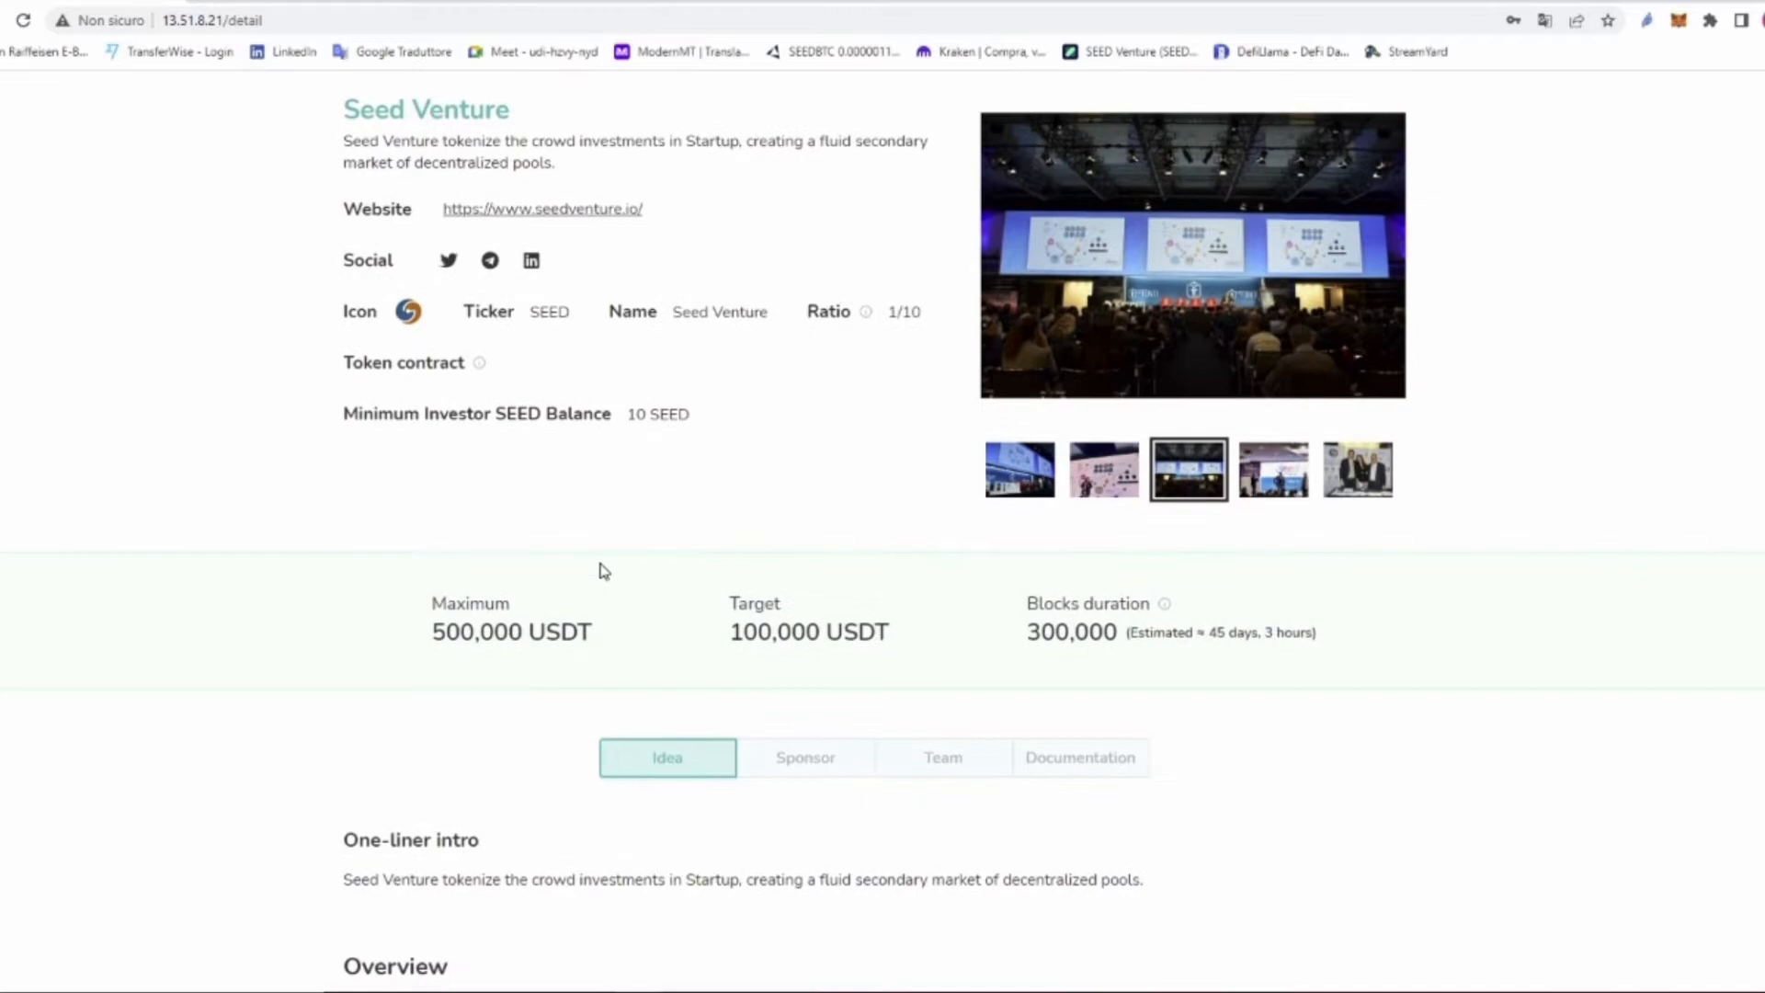
pyautogui.scroll(-2, 604, 571)
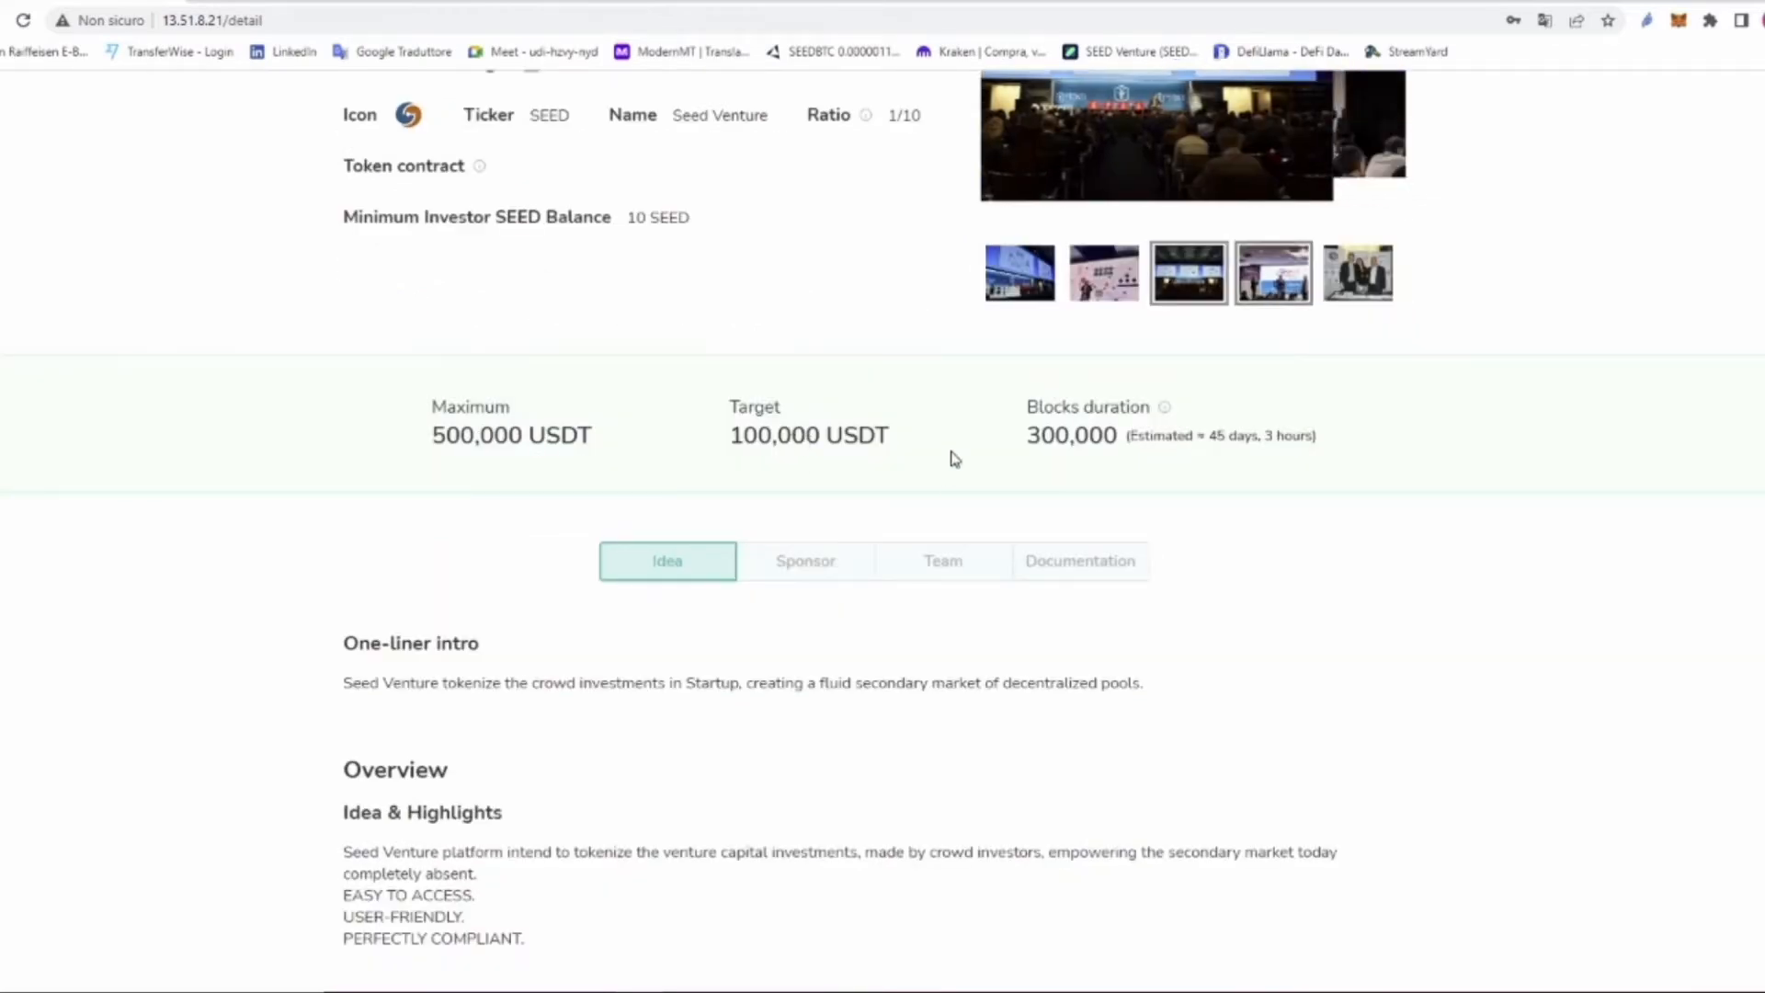
pyautogui.scroll(-1, 735, 540)
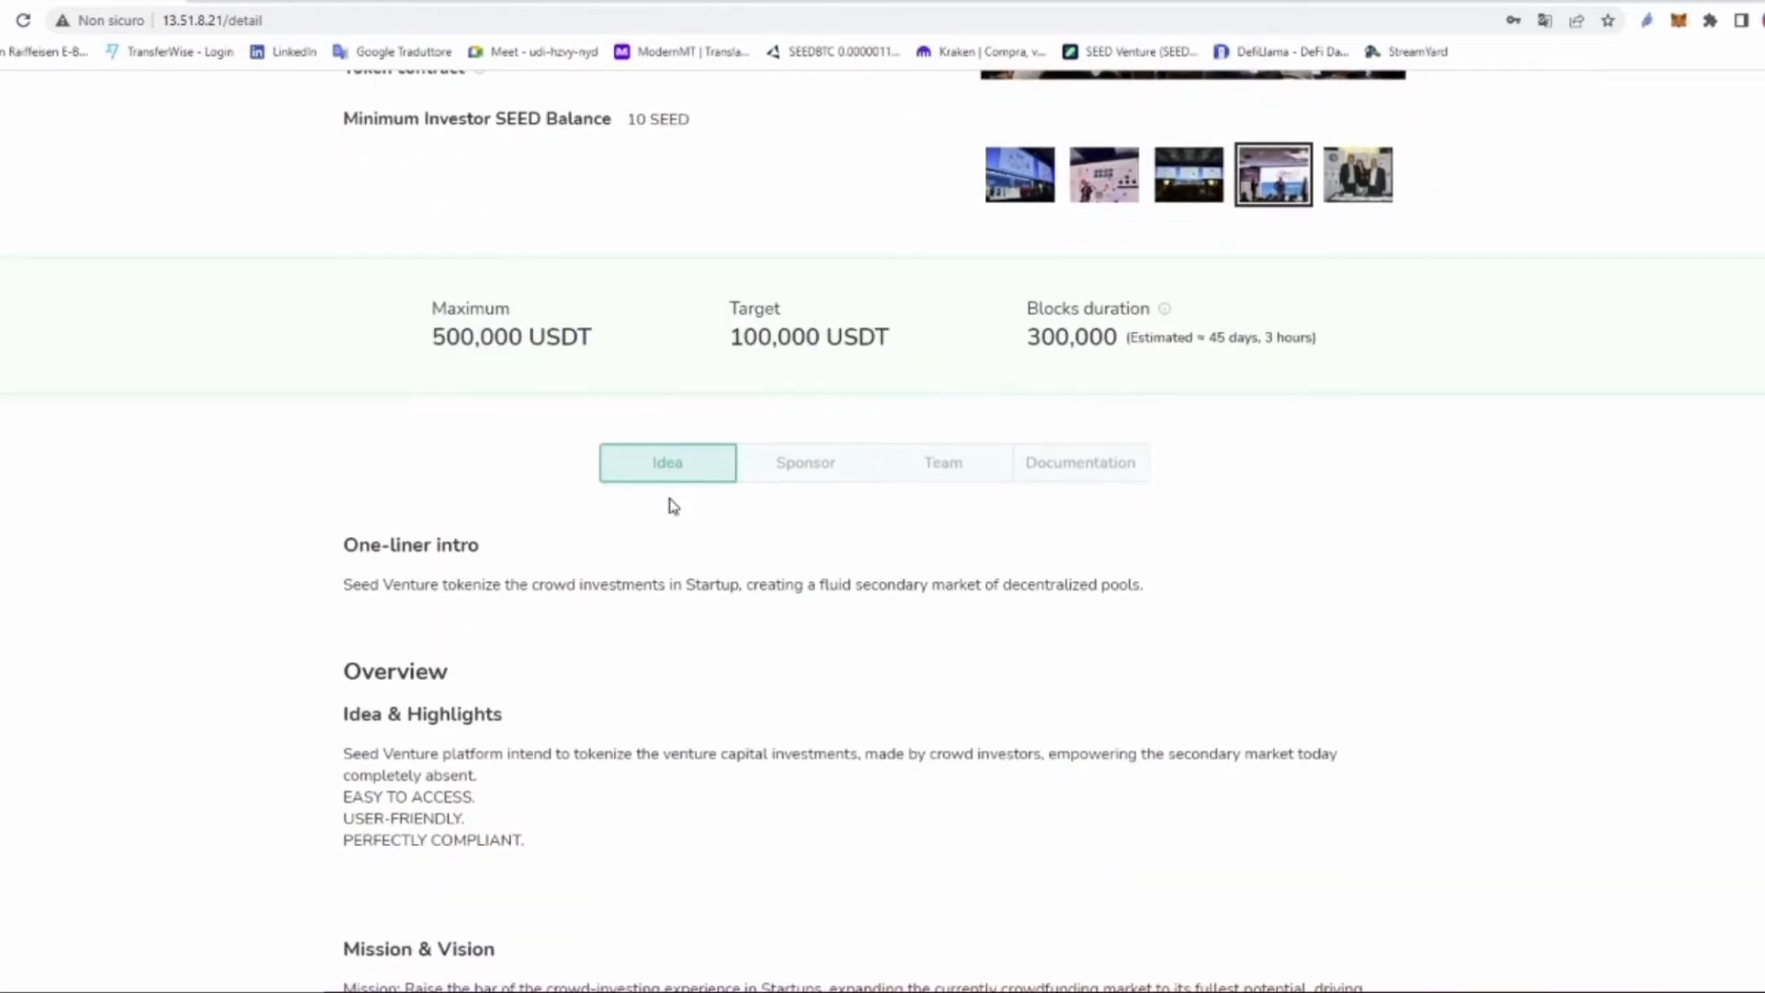
pyautogui.scroll(-1, 667, 469)
pyautogui.scroll(-3, 667, 475)
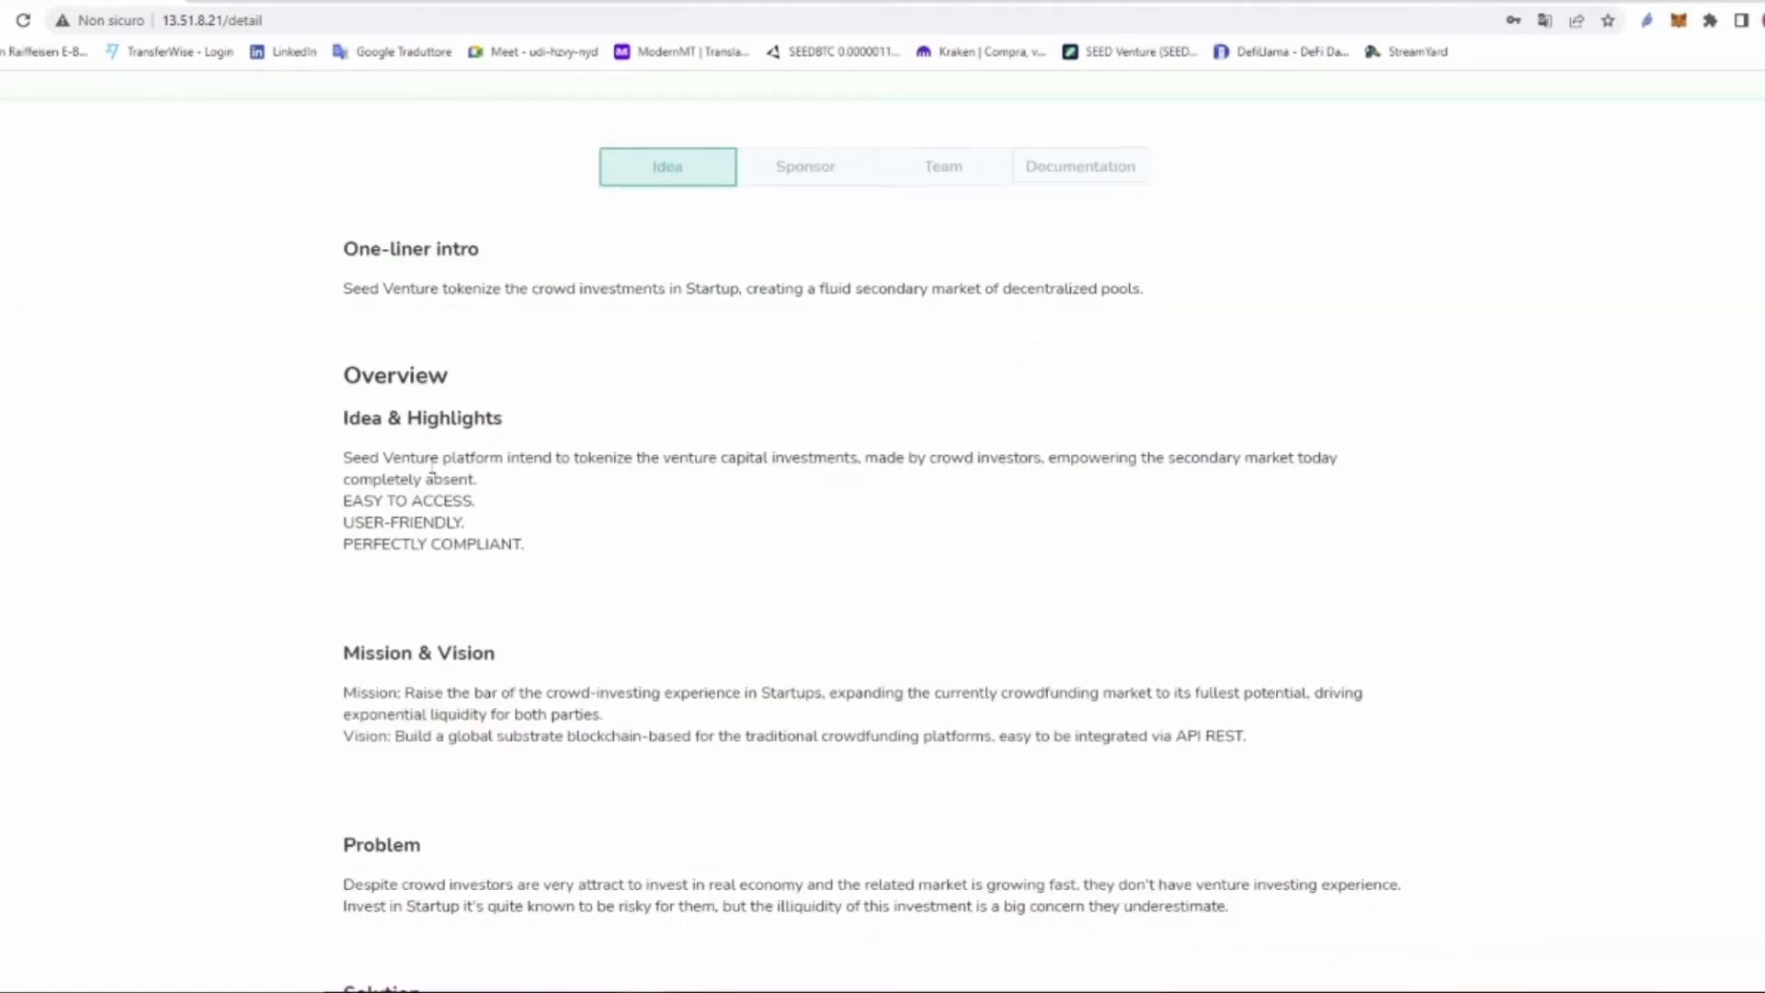
pyautogui.scroll(-5, 422, 515)
pyautogui.scroll(-10, 372, 600)
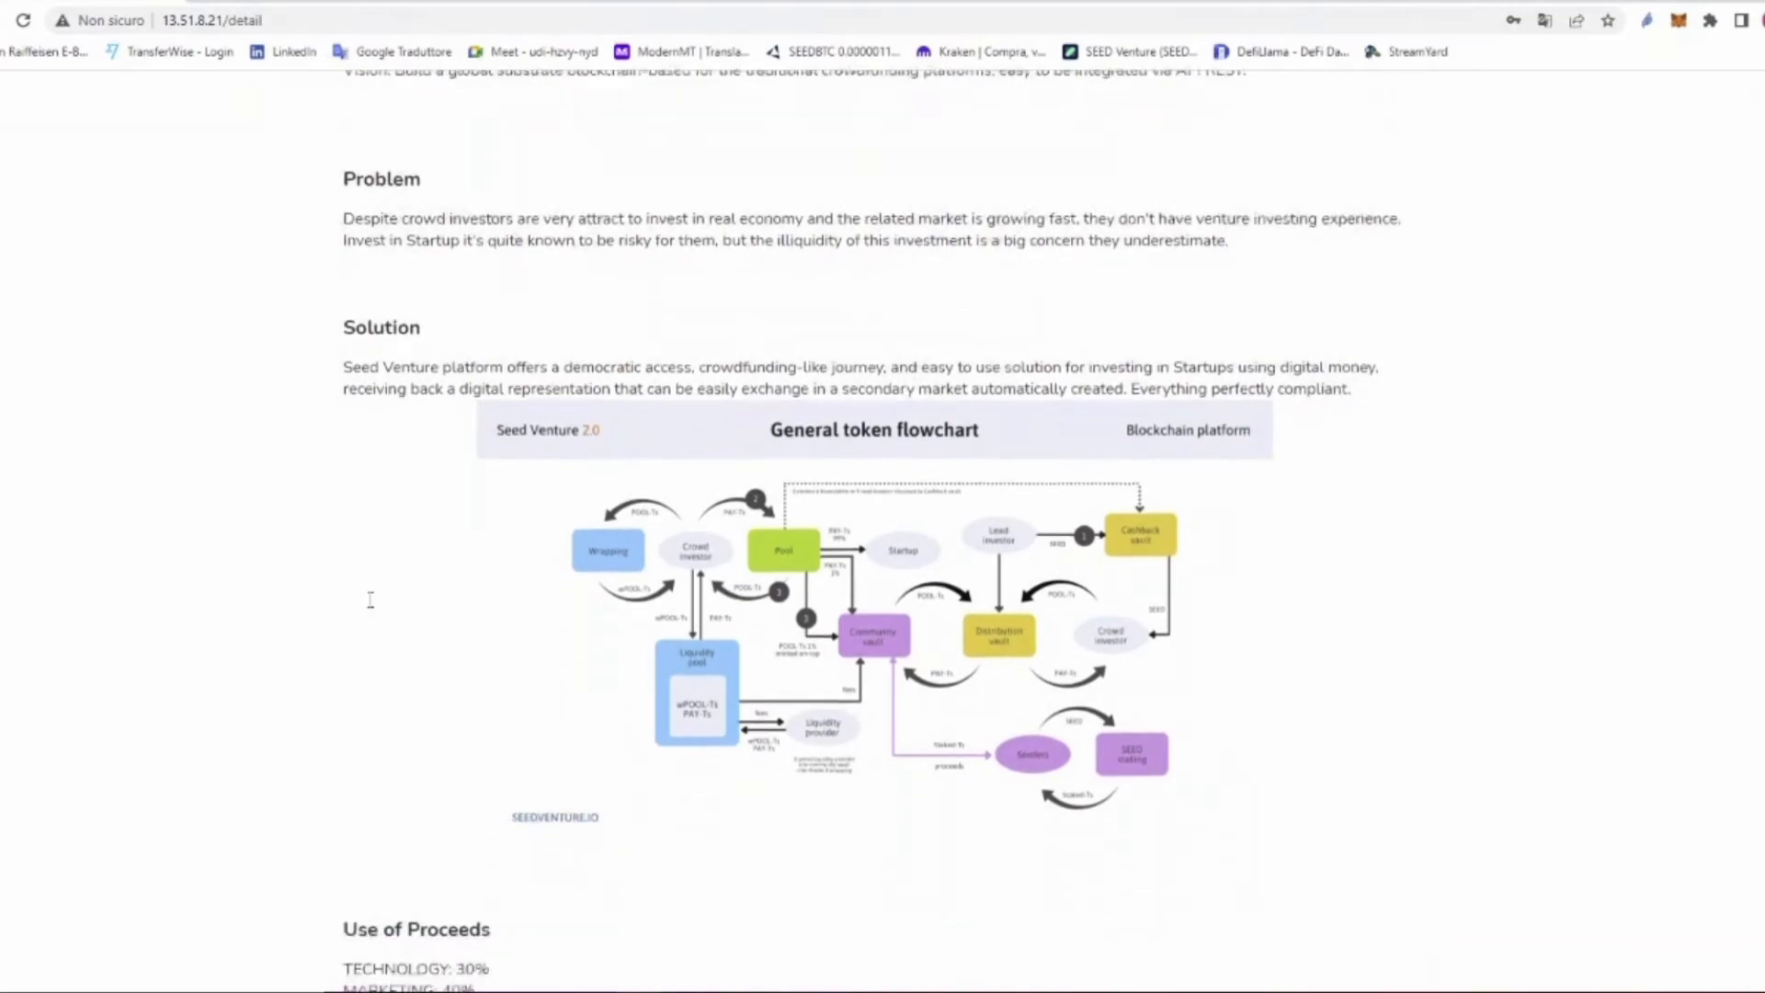
pyautogui.scroll(-5, 370, 600)
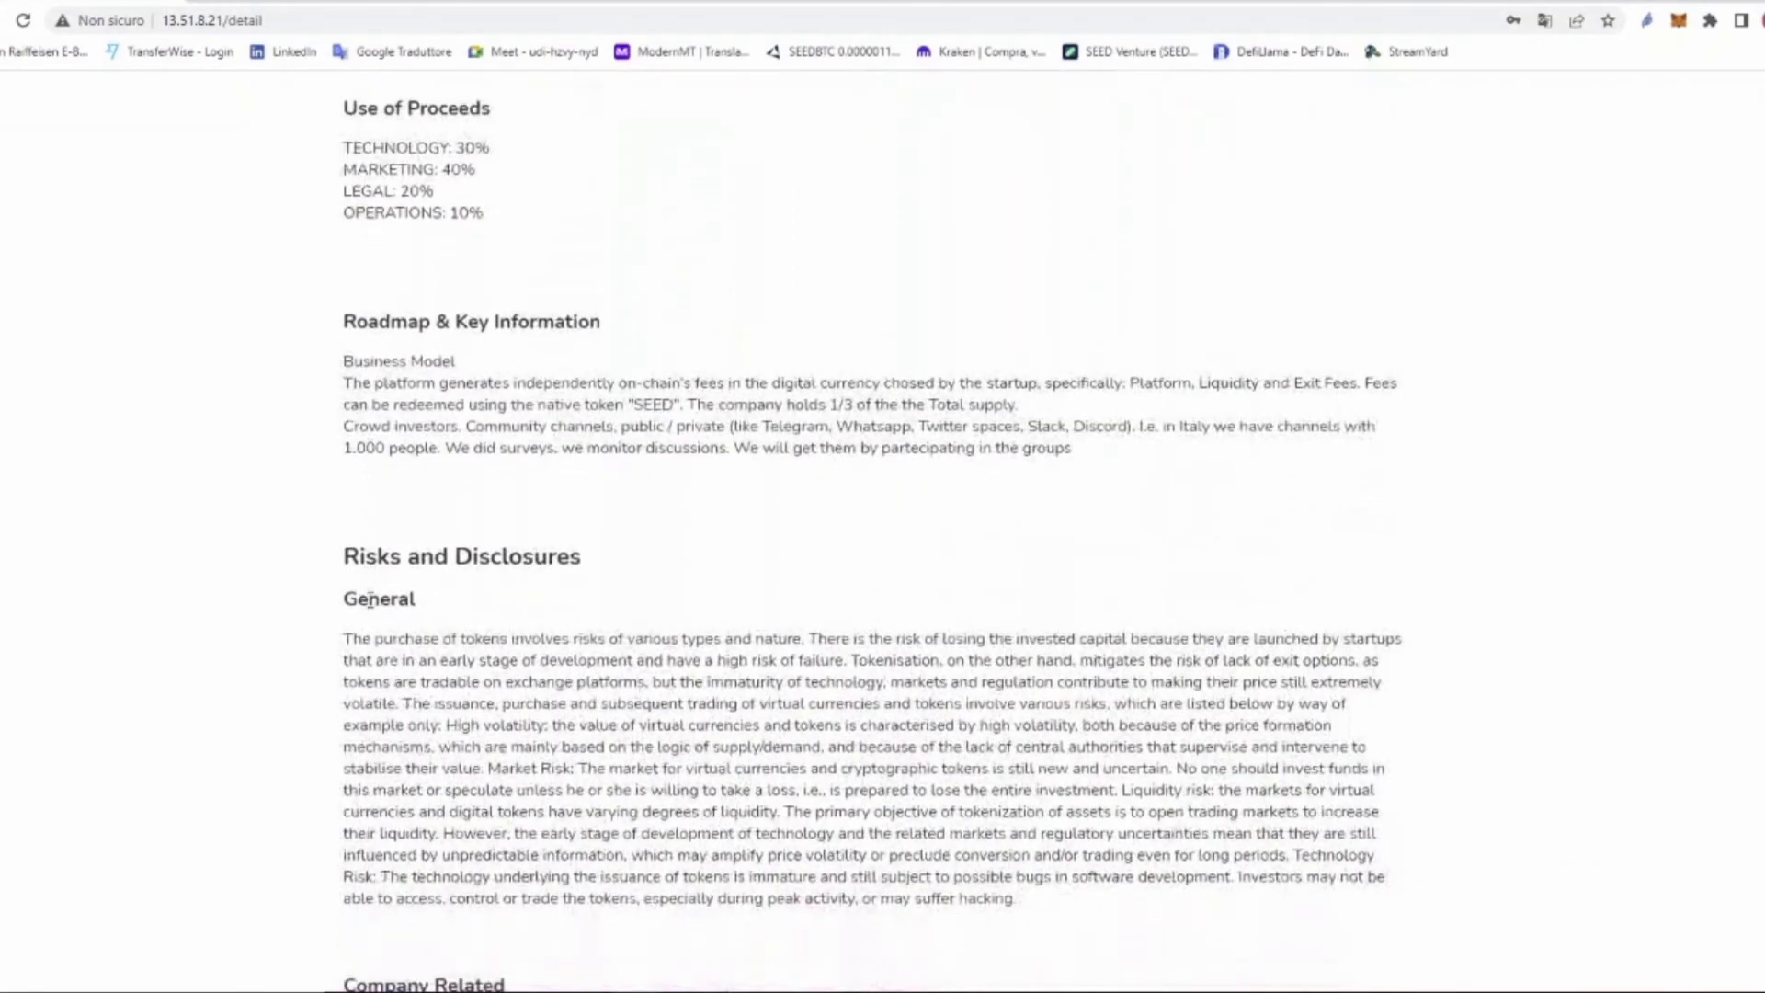
pyautogui.scroll(20, 439, 752)
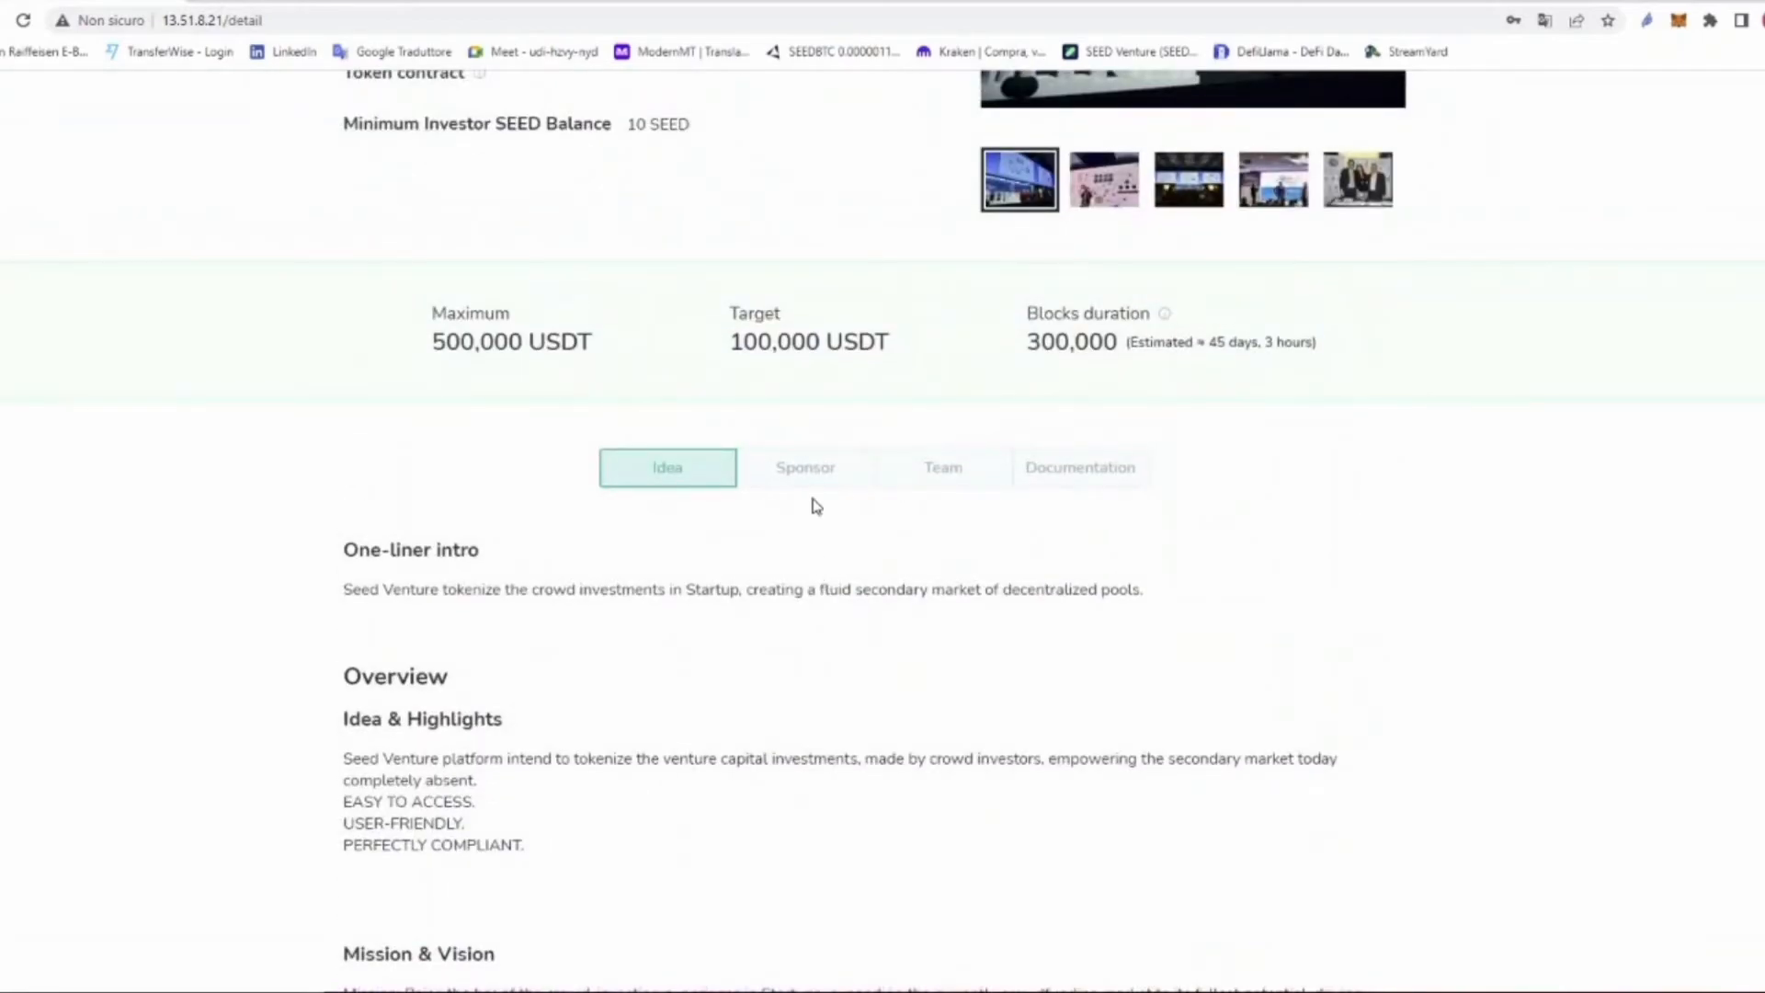
# Step: Review the campaign's sponsor info link and the Team section's founder bio
pyautogui.click(807, 468)
pyautogui.moveTo(423, 759); pyautogui.dragTo(452, 805)
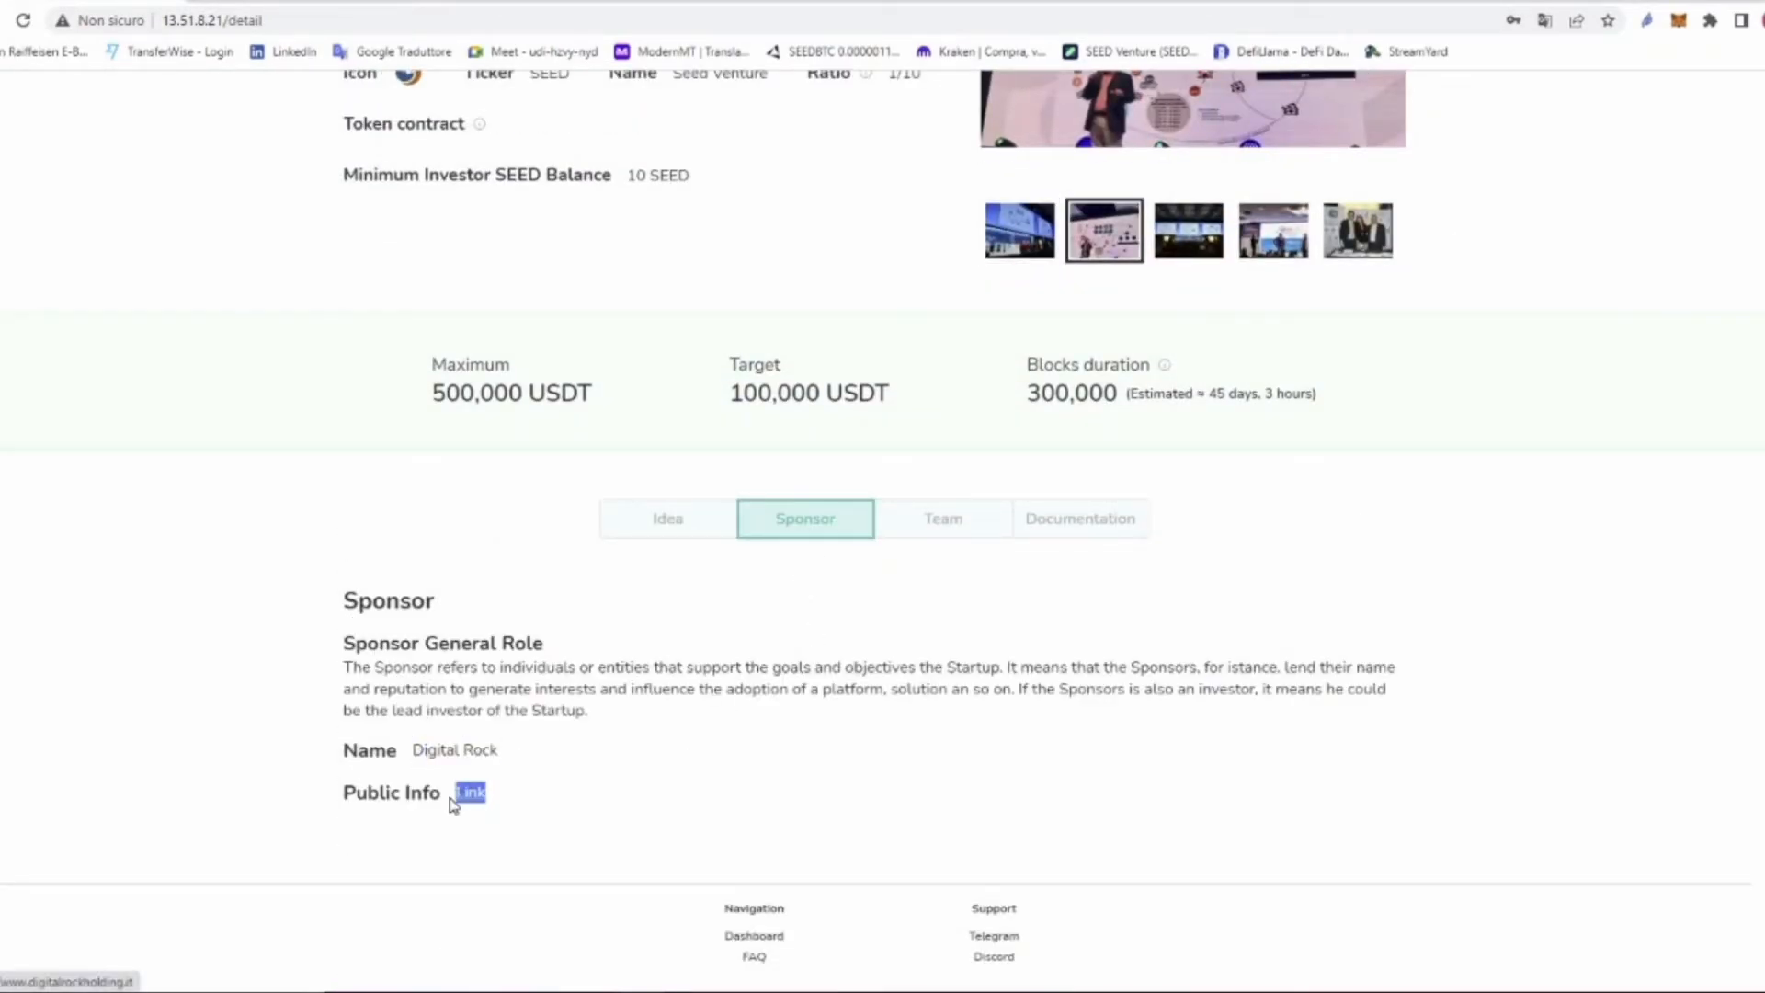
pyautogui.click(947, 521)
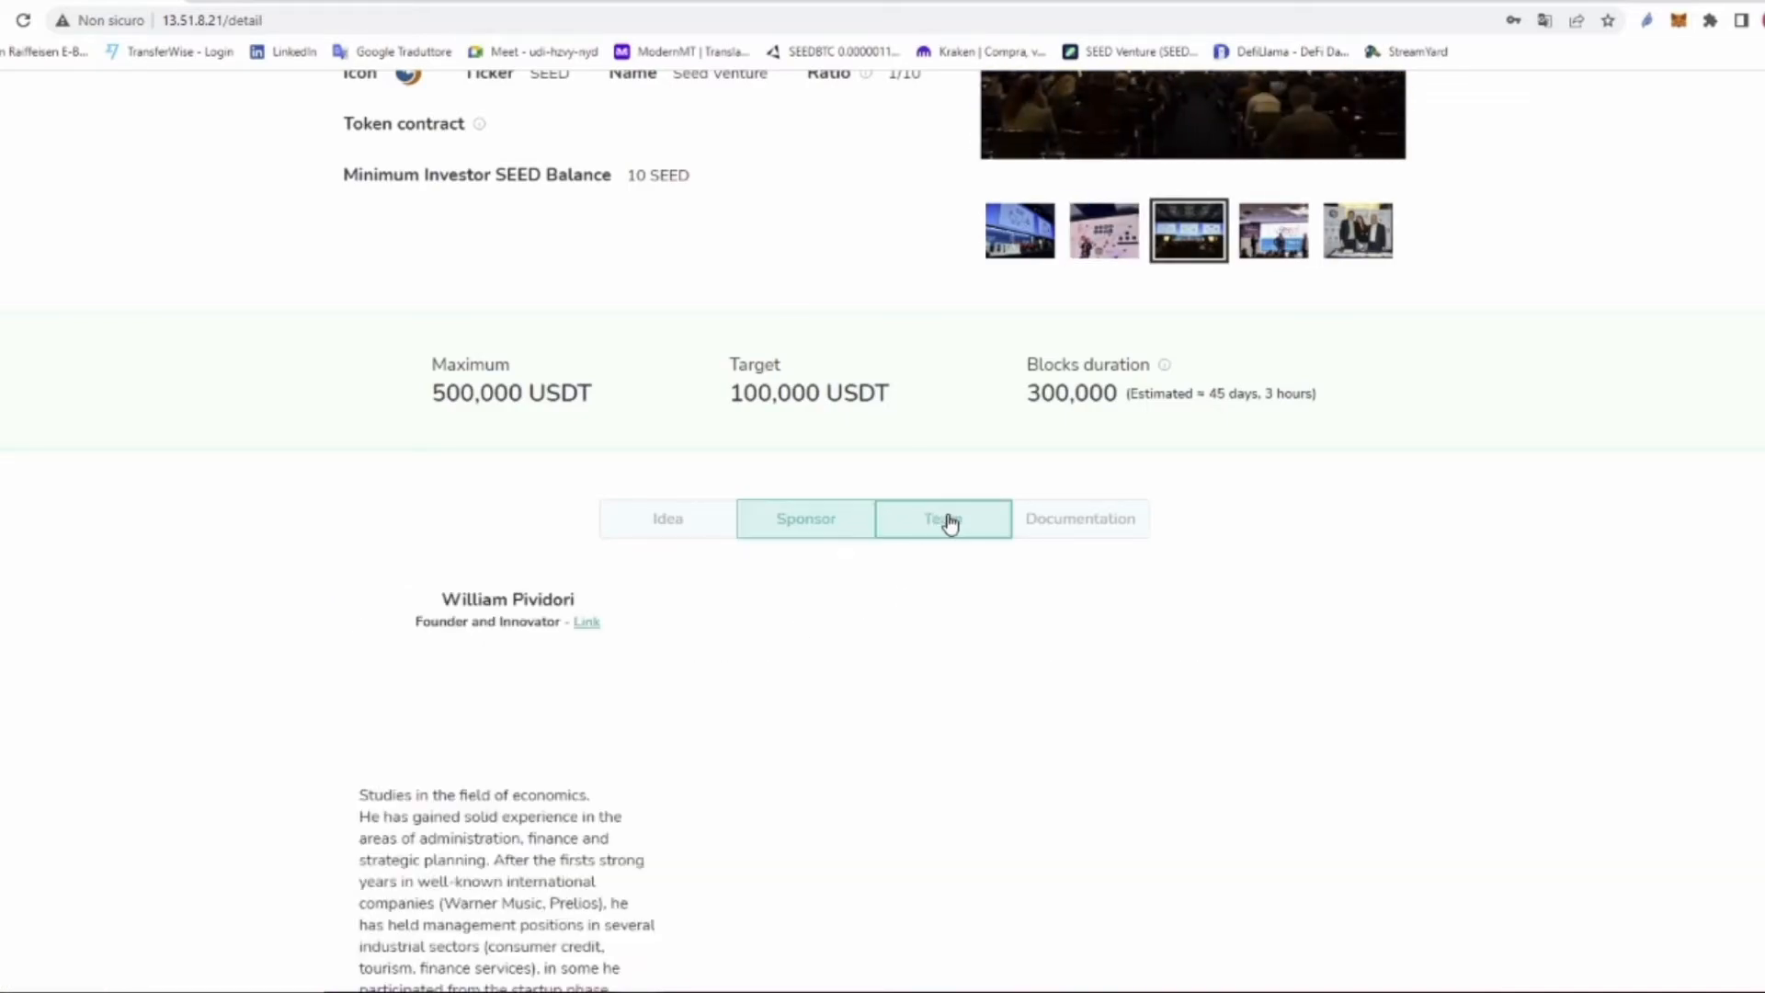
pyautogui.scroll(-1, 634, 772)
pyautogui.moveTo(436, 504); pyautogui.dragTo(571, 494)
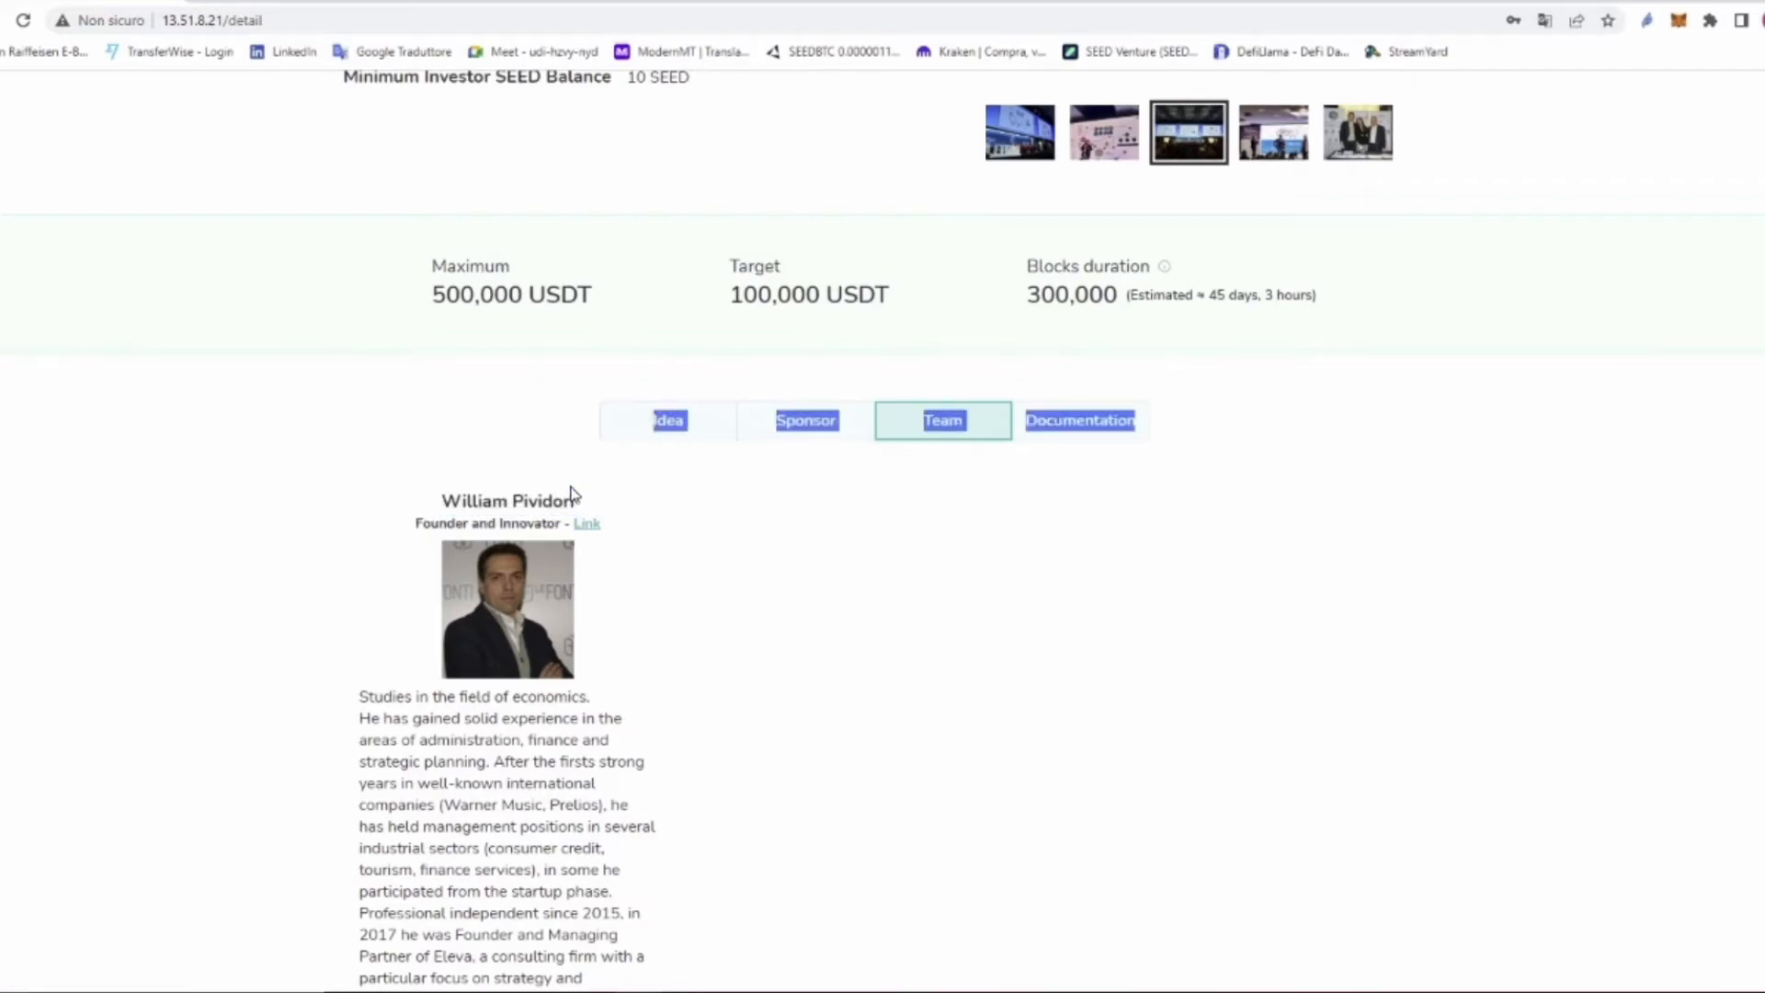
pyautogui.scroll(-3, 646, 615)
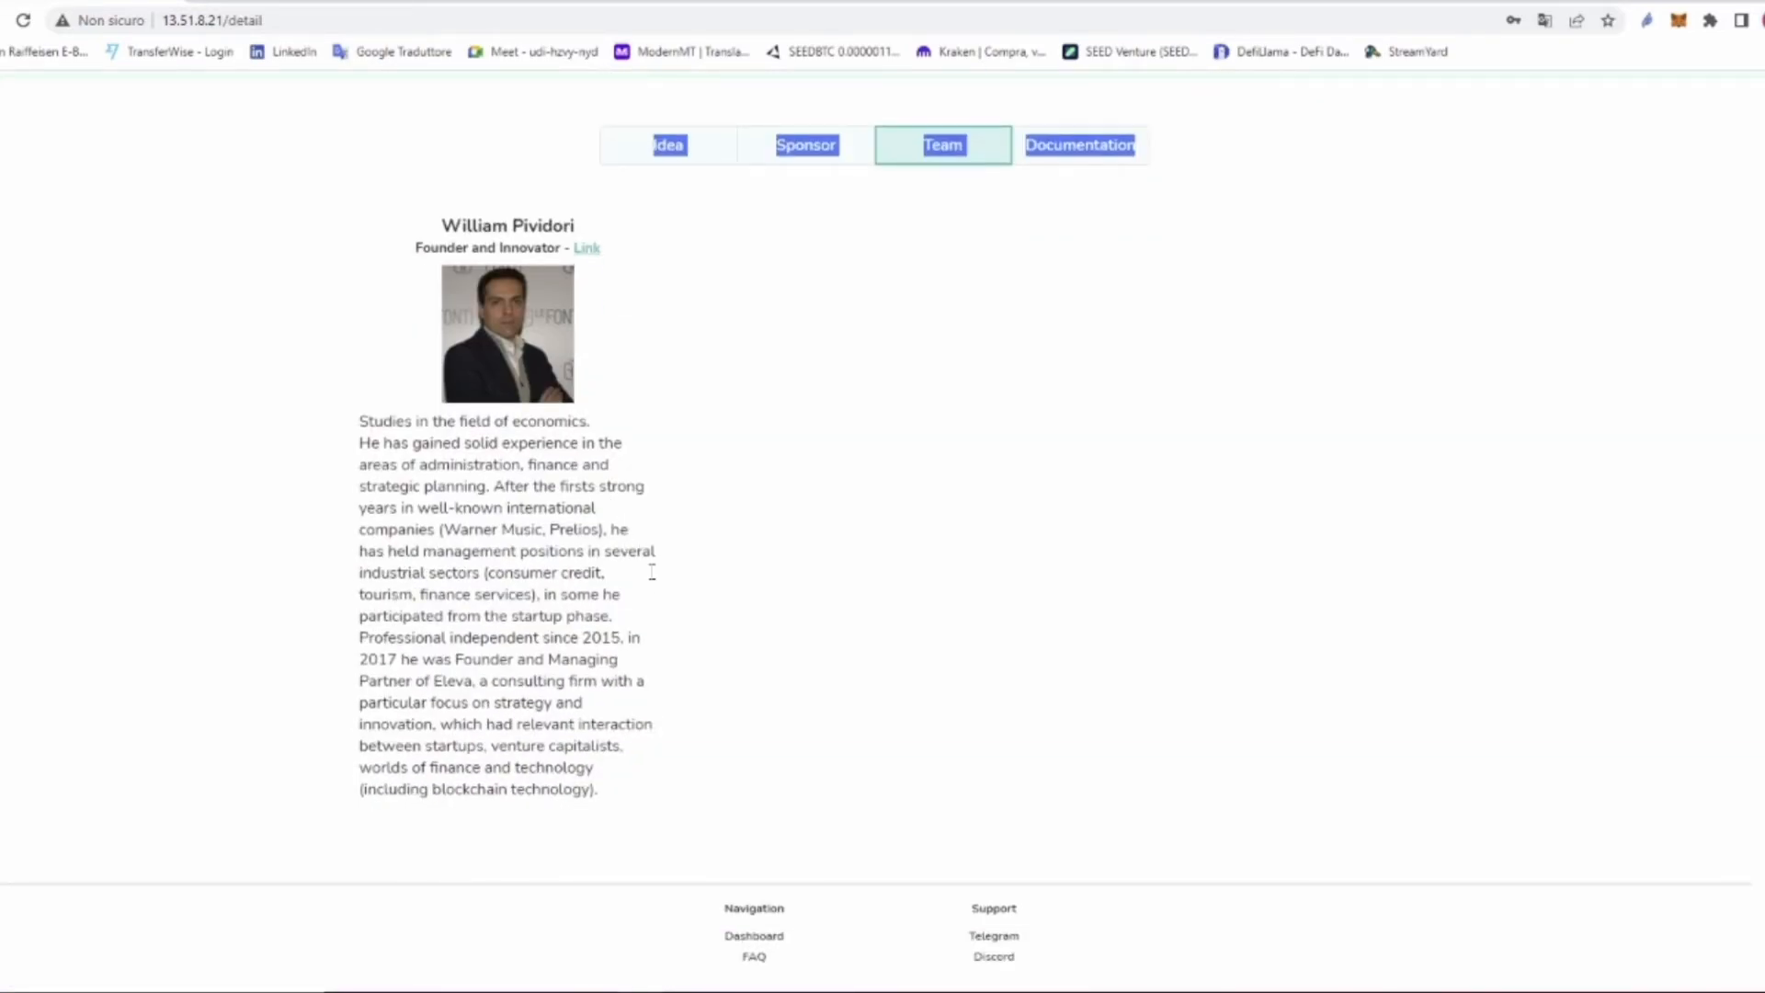
pyautogui.scroll(3, 726, 664)
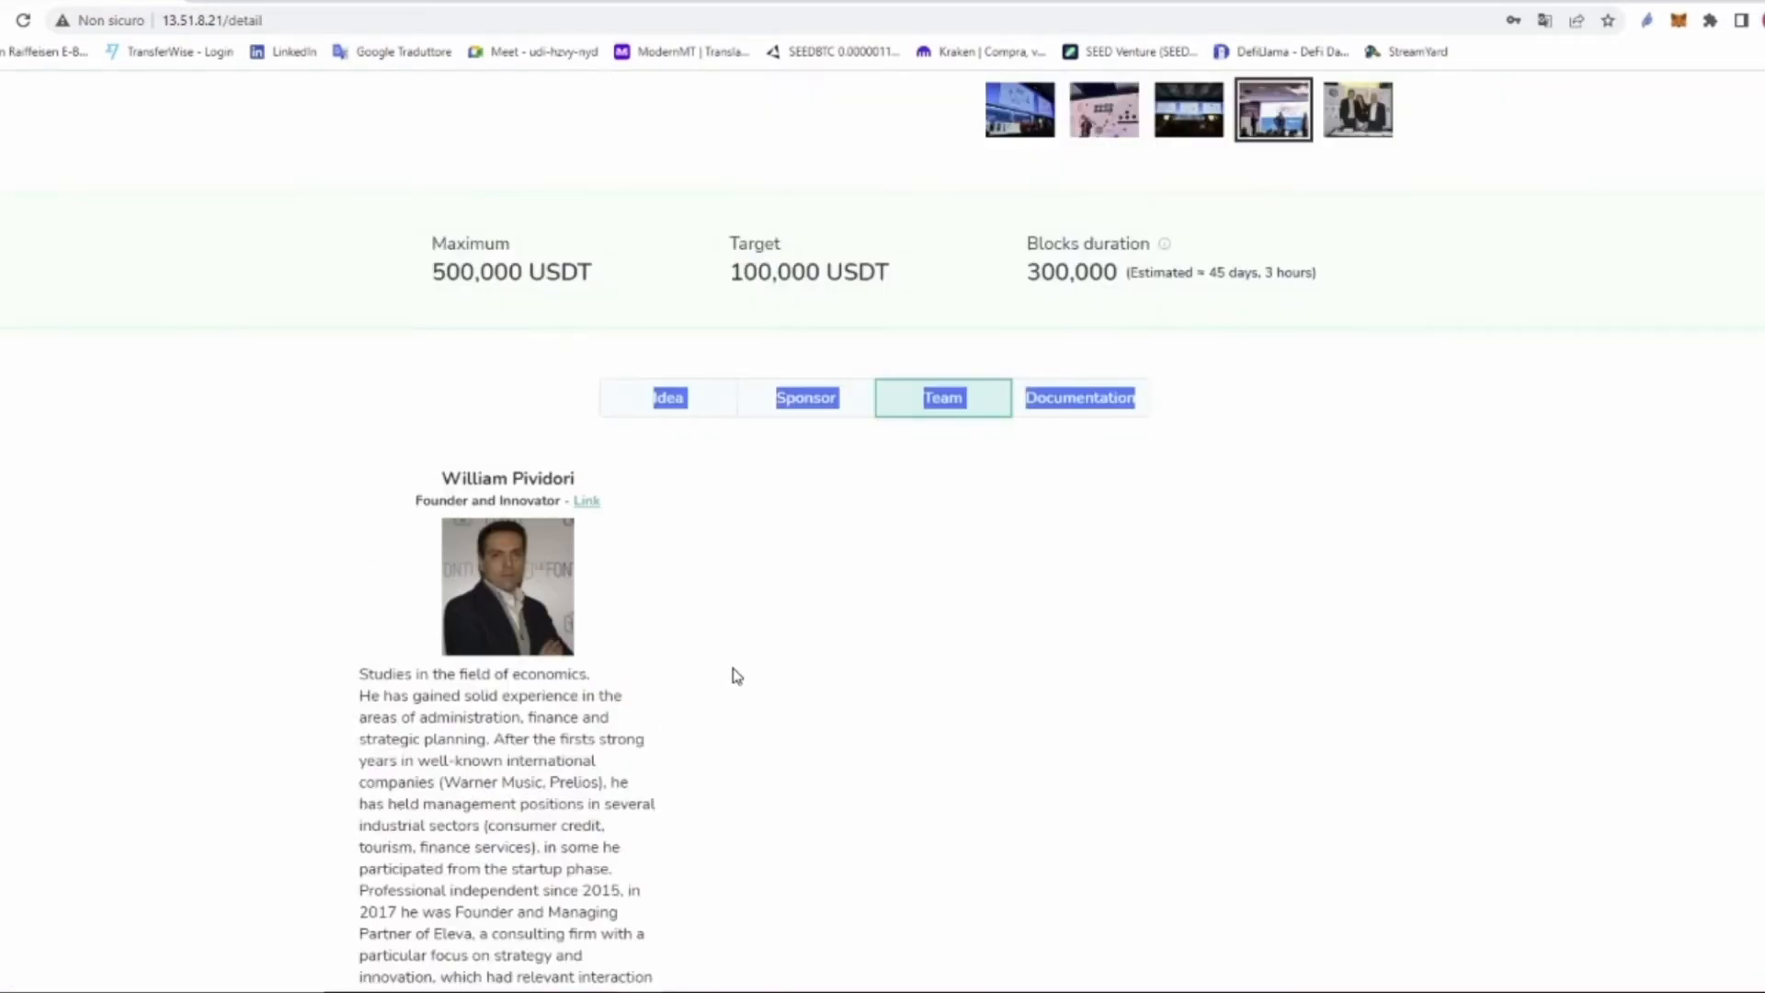
# Step: View the two uploaded PDFs under Documentation, then return to the top of the Idea tab
pyautogui.click(1081, 438)
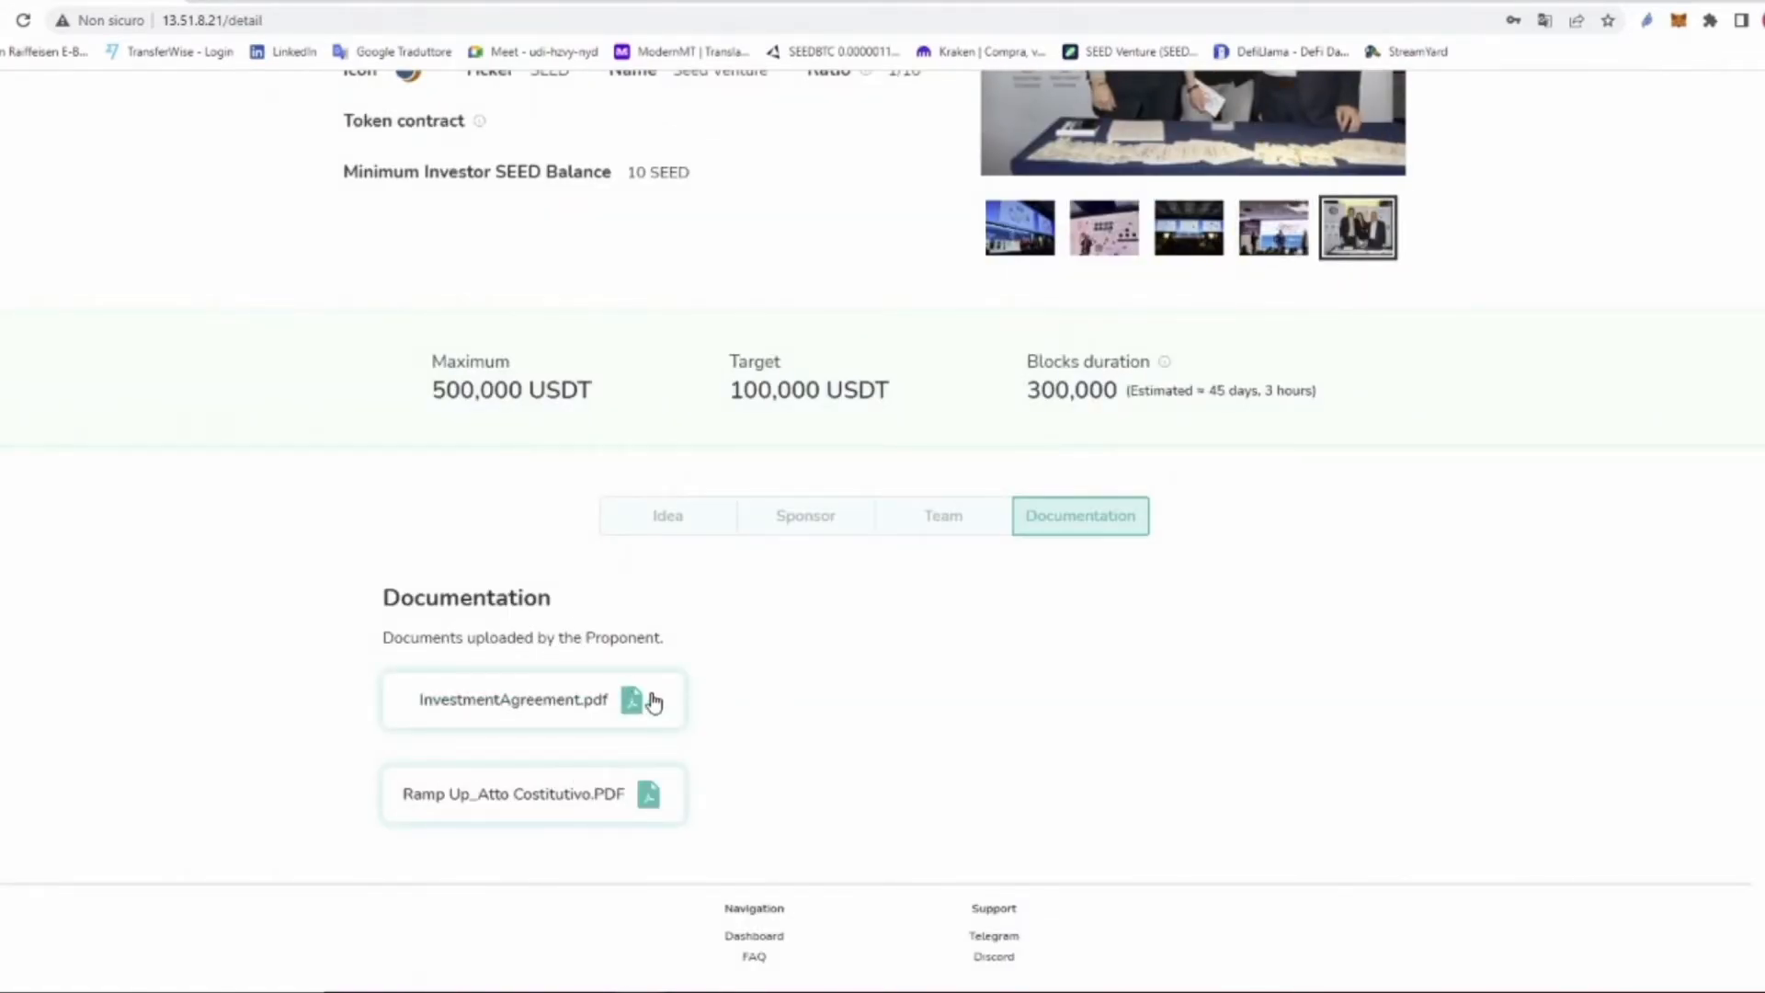
pyautogui.click(685, 519)
pyautogui.scroll(3, 703, 575)
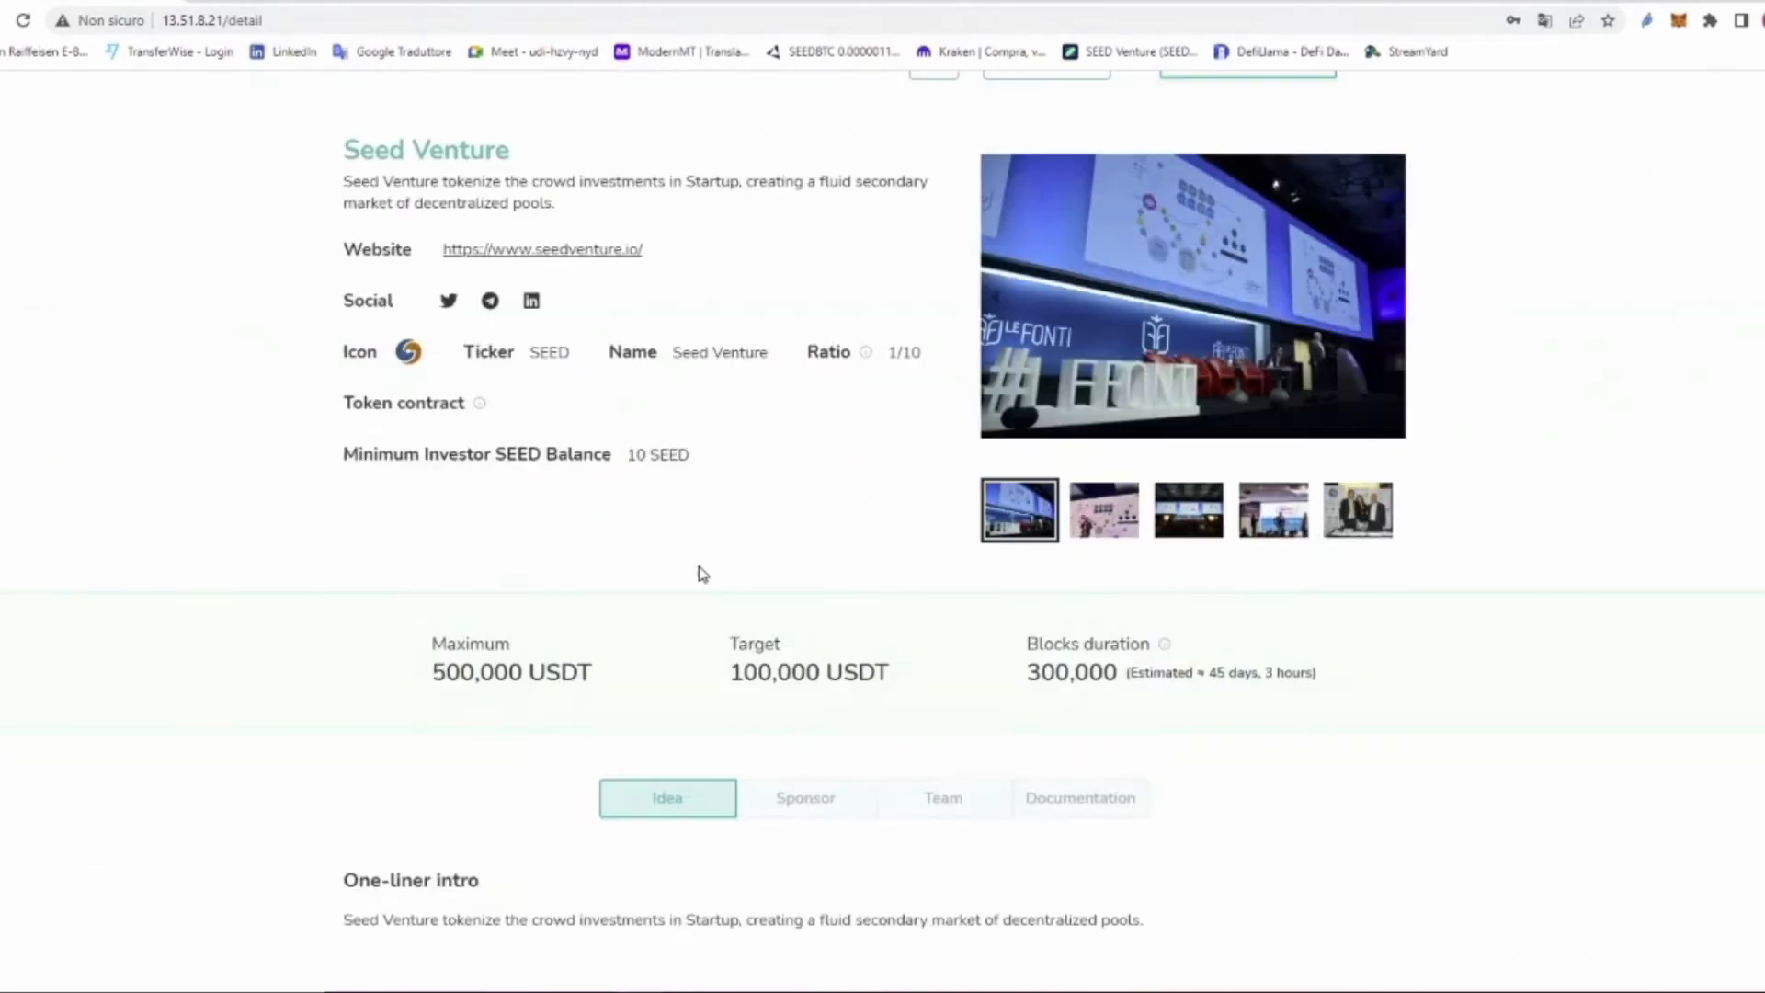
pyautogui.scroll(1, 703, 574)
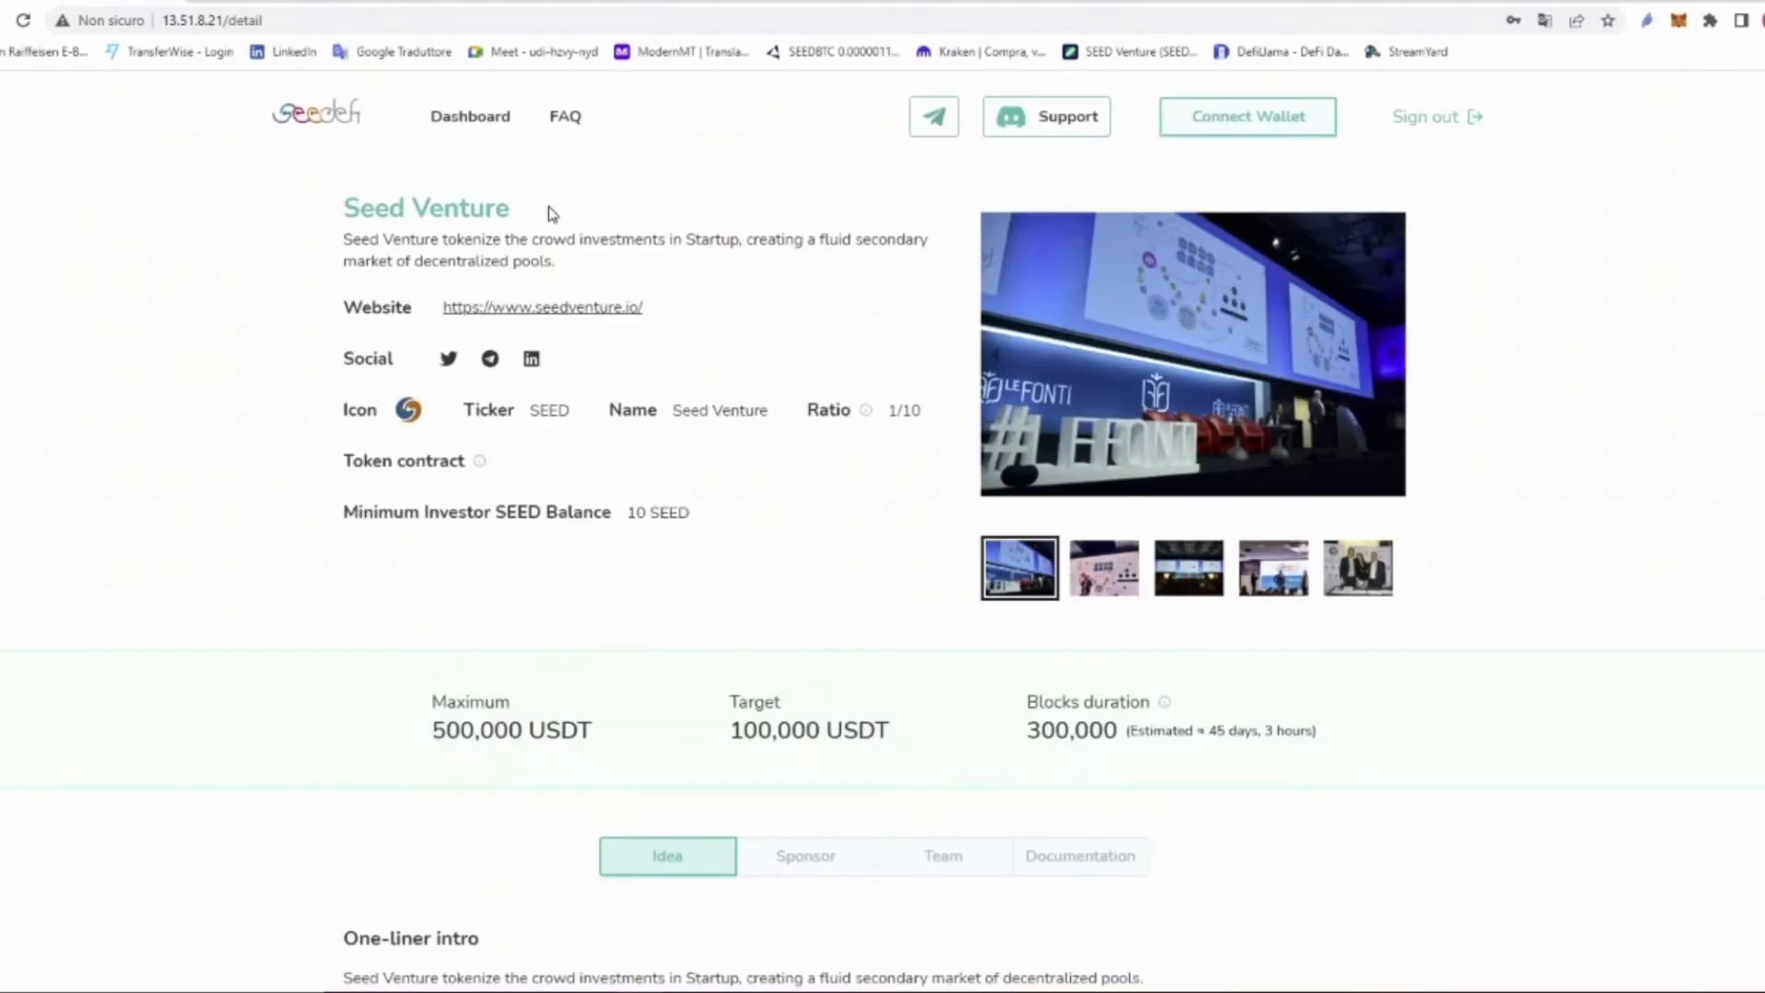
# Step: Connect the MetaMask wallet from the dashboard and confirm the Kovan account holds 0.4081 ETH
pyautogui.click(467, 123)
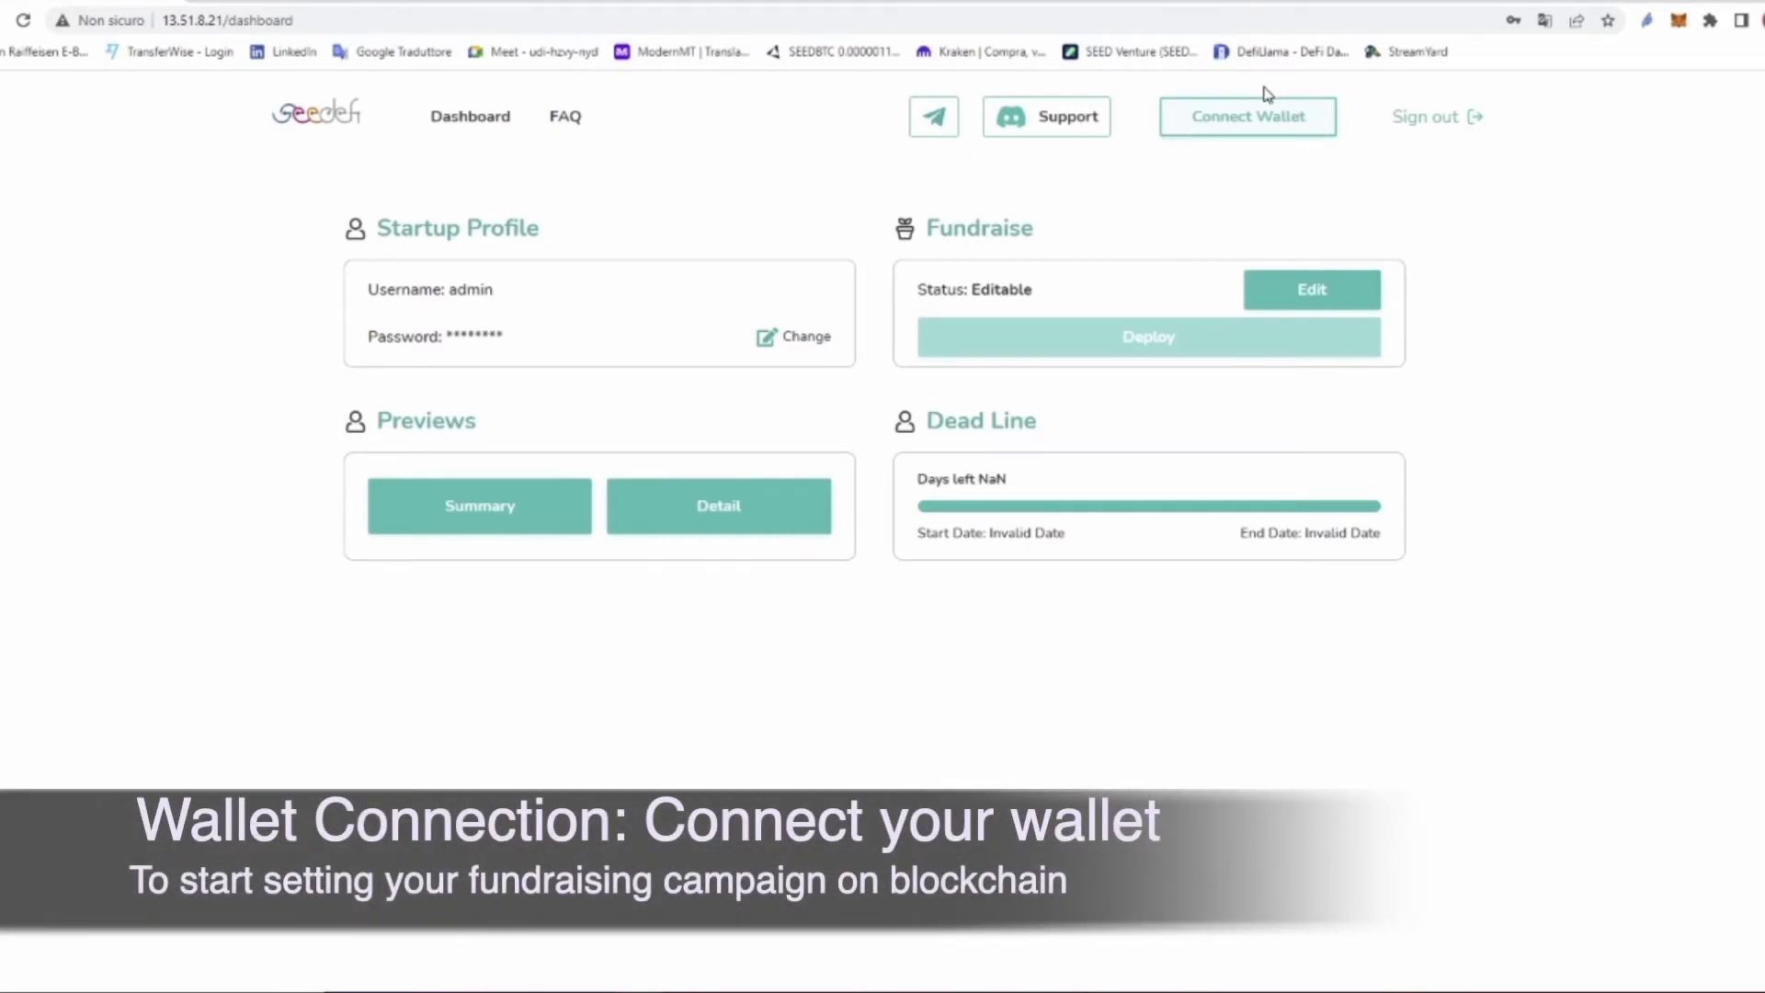
pyautogui.click(1250, 119)
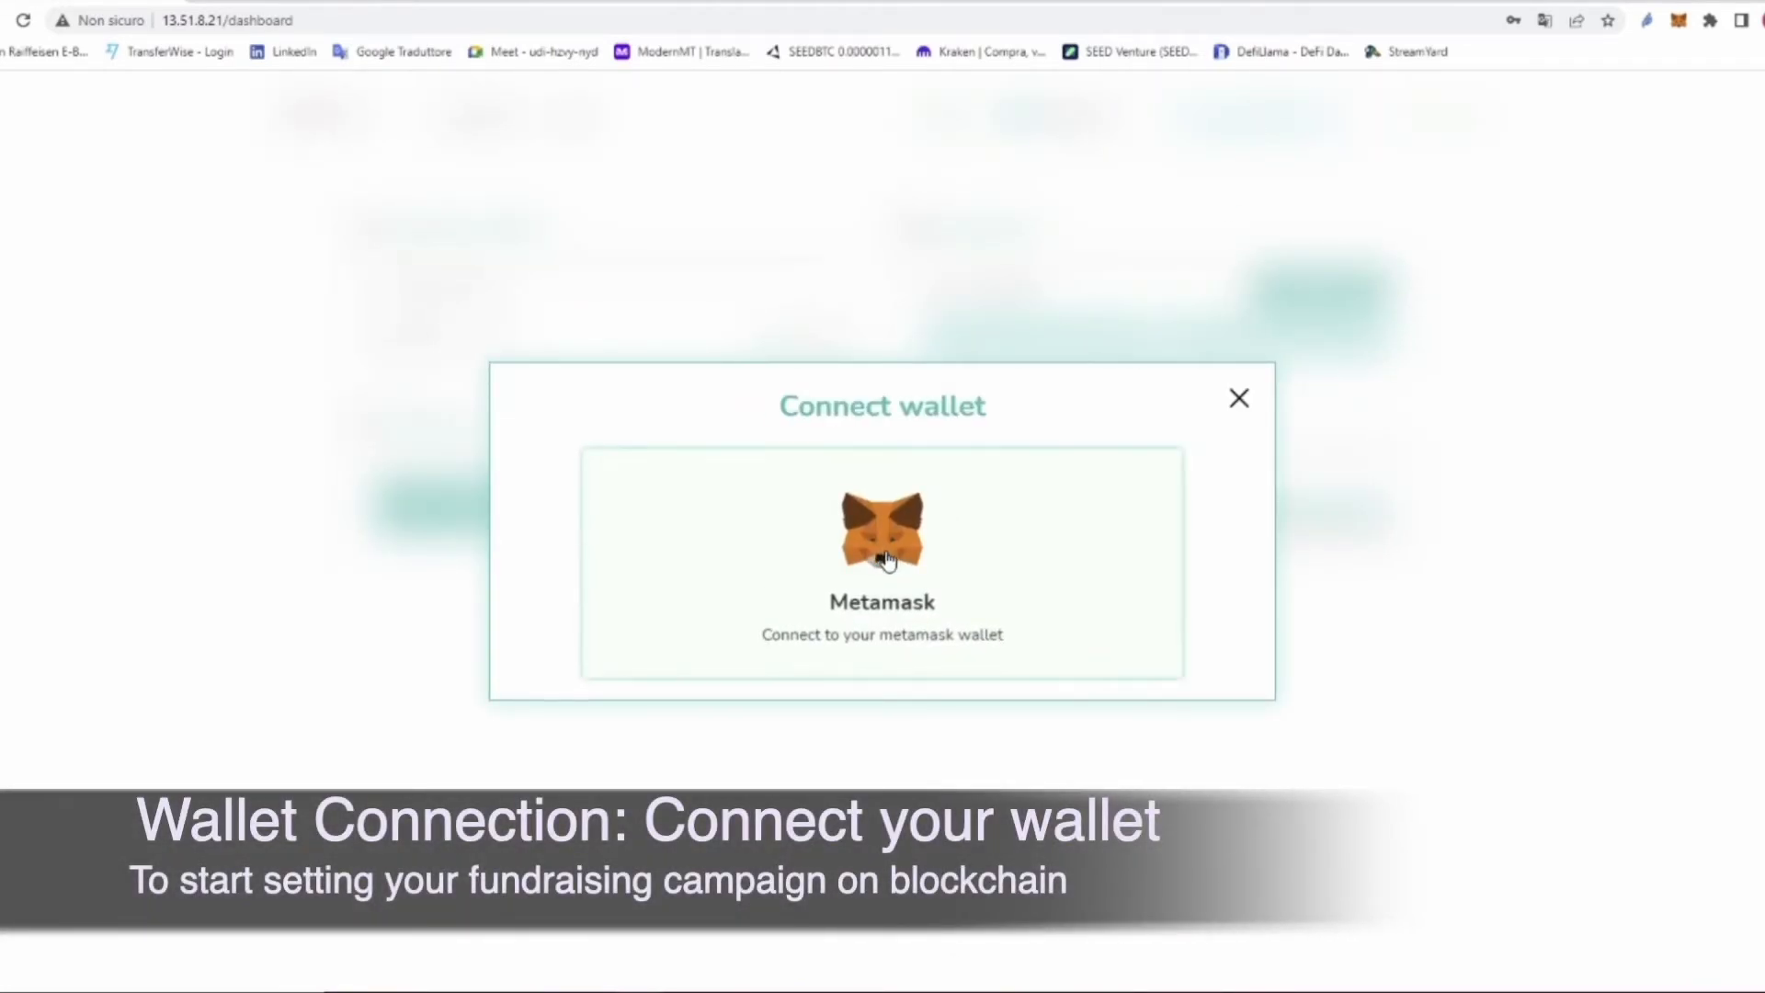
pyautogui.click(883, 572)
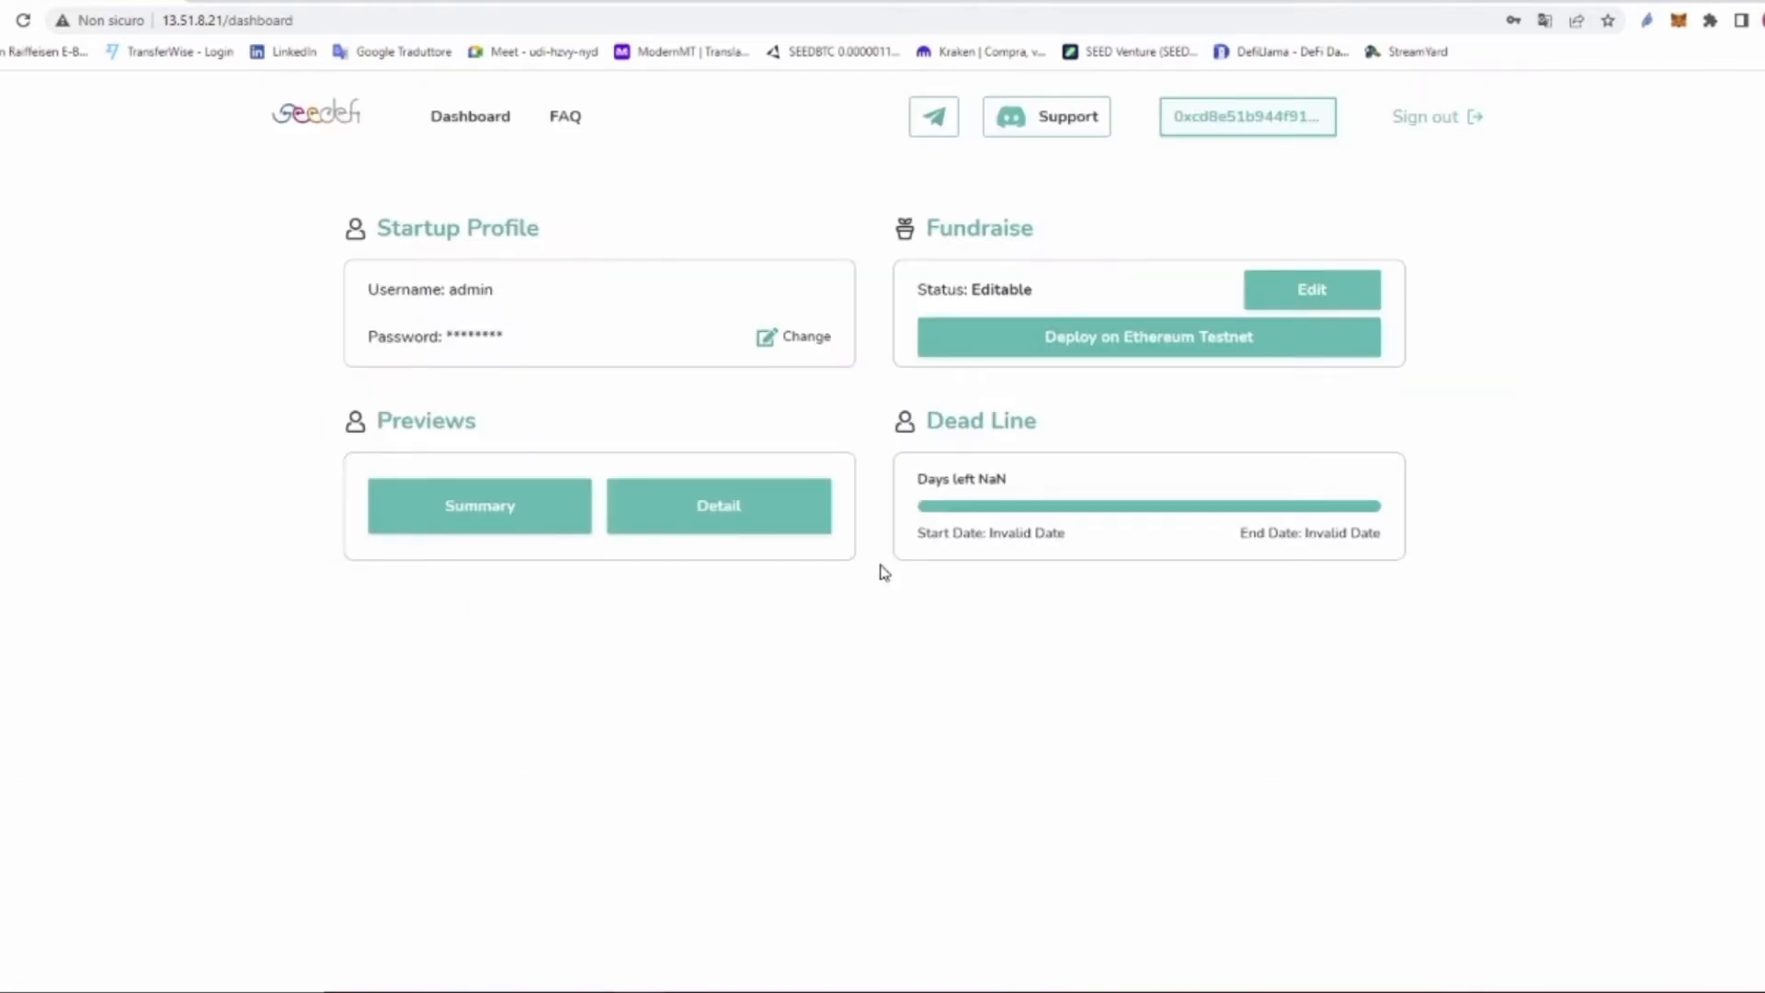
pyautogui.click(1682, 22)
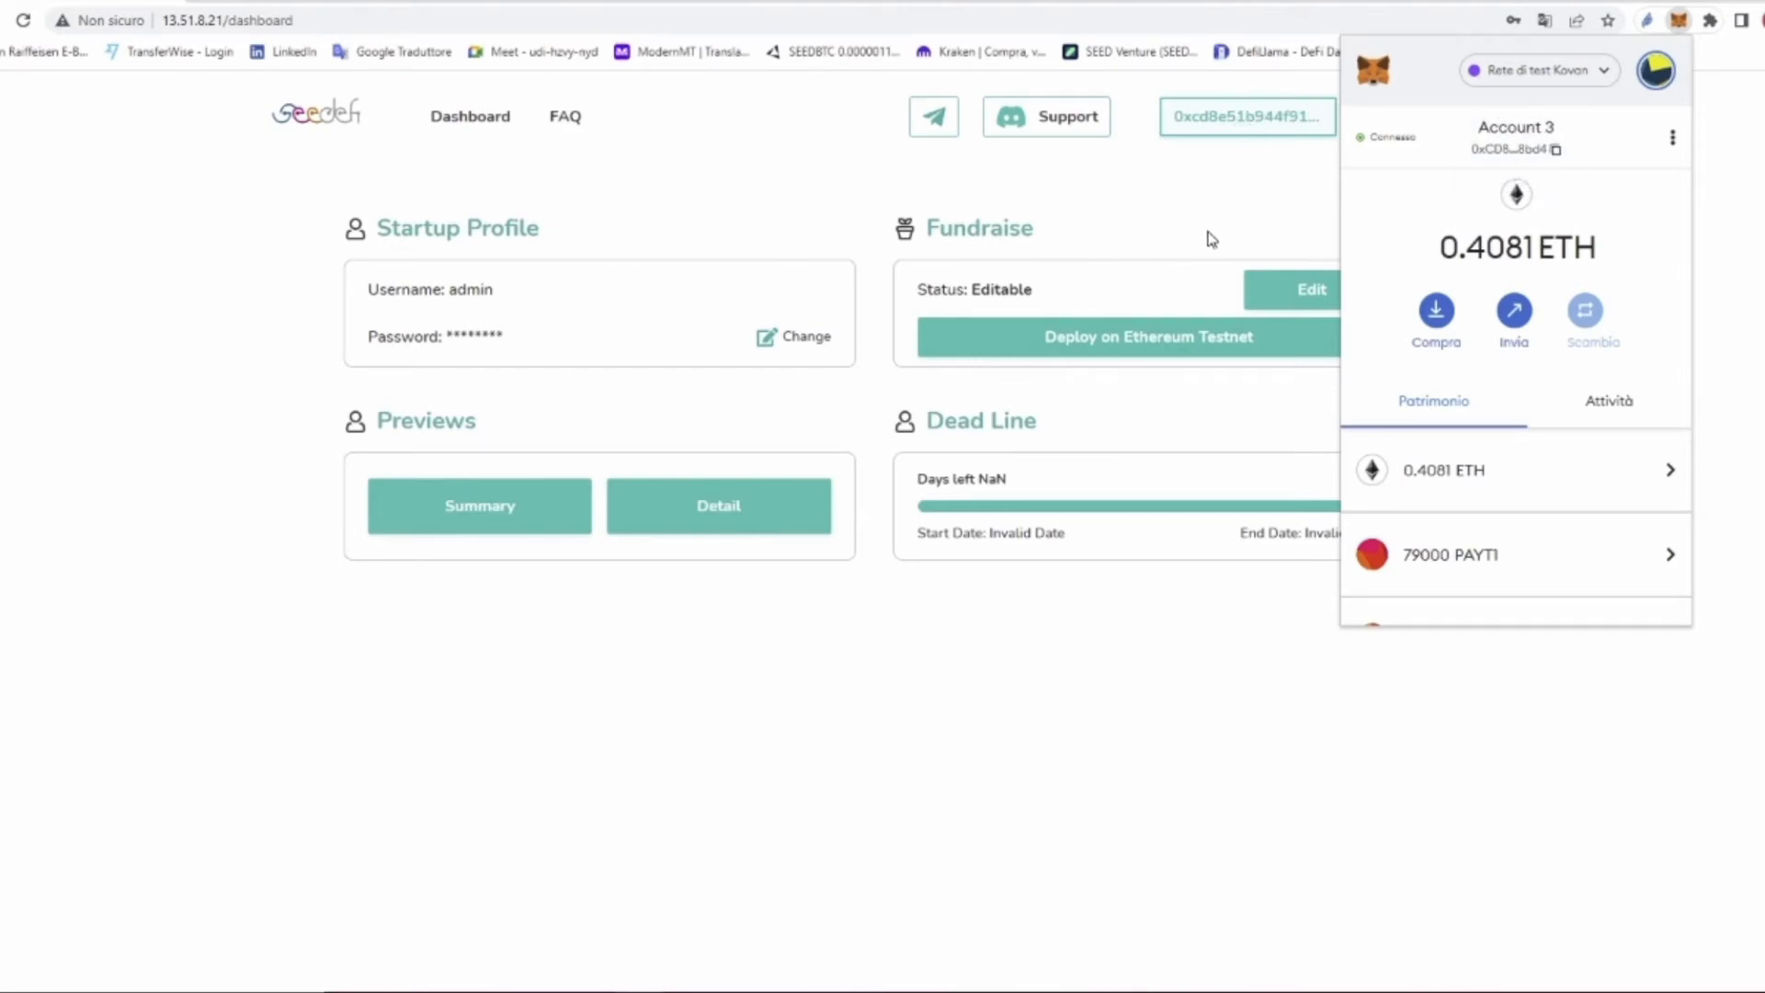
pyautogui.click(1178, 383)
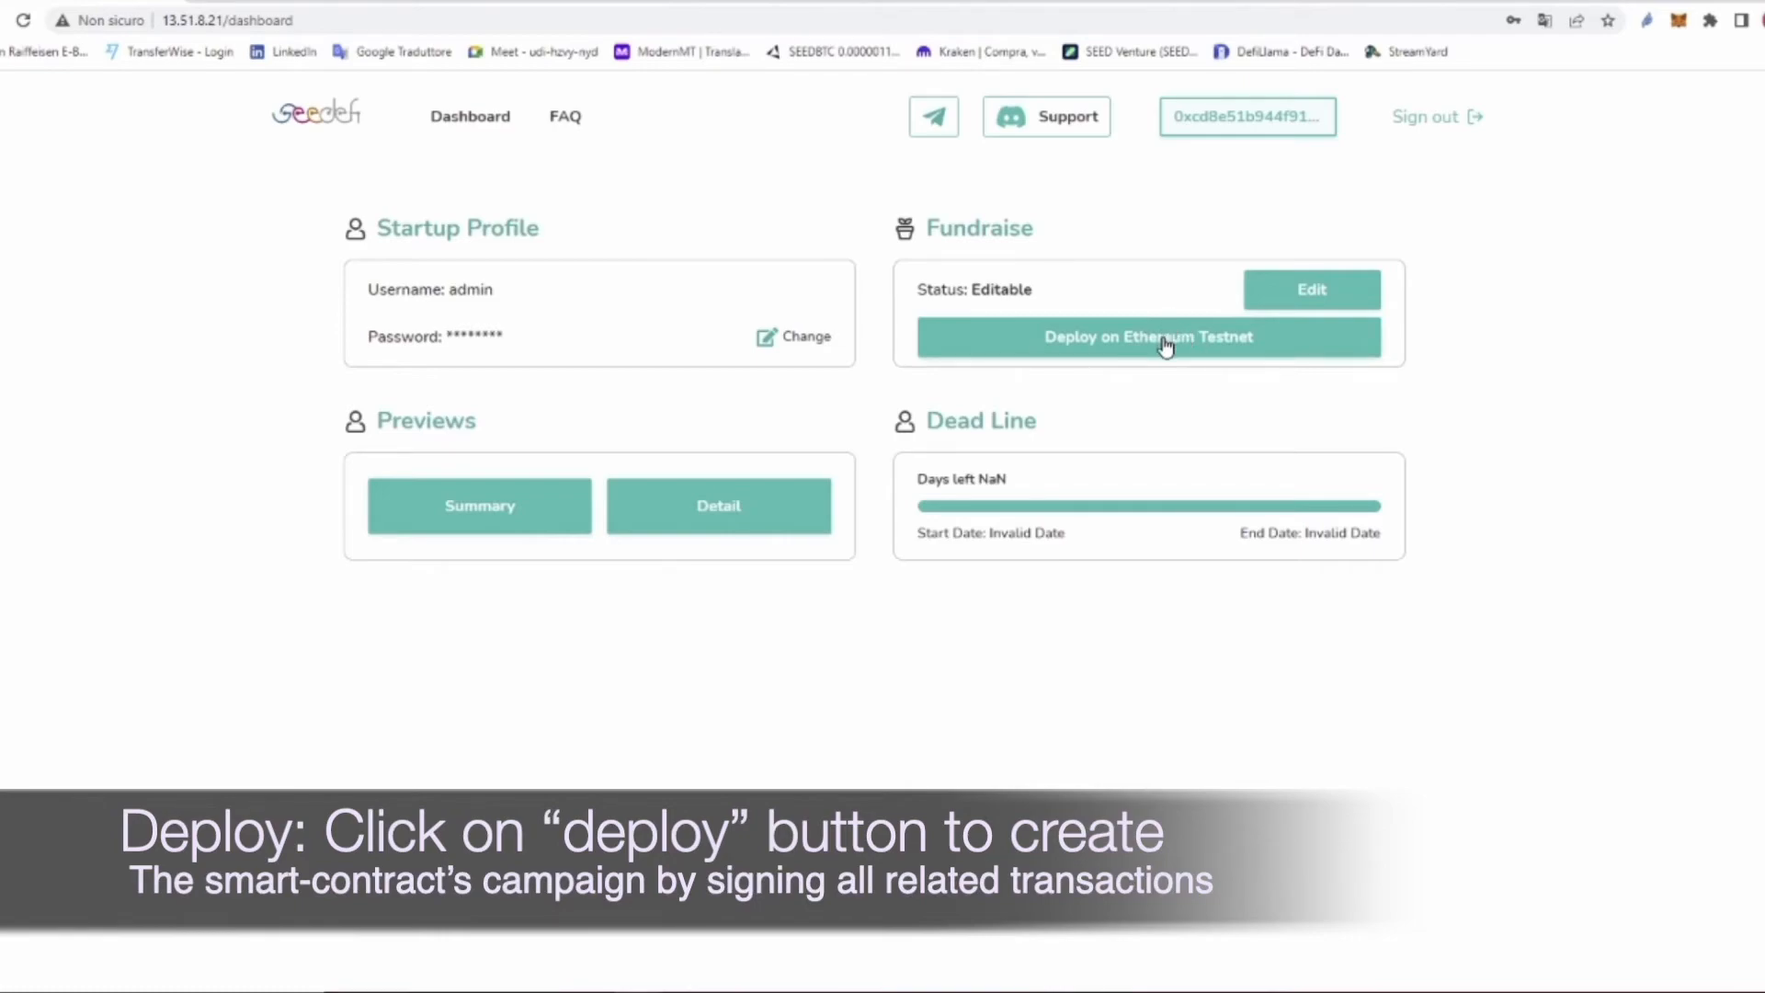
# Step: Deploy the campaign on the Ethereum Testnet and confirm the MetaMask transaction
pyautogui.click(1164, 340)
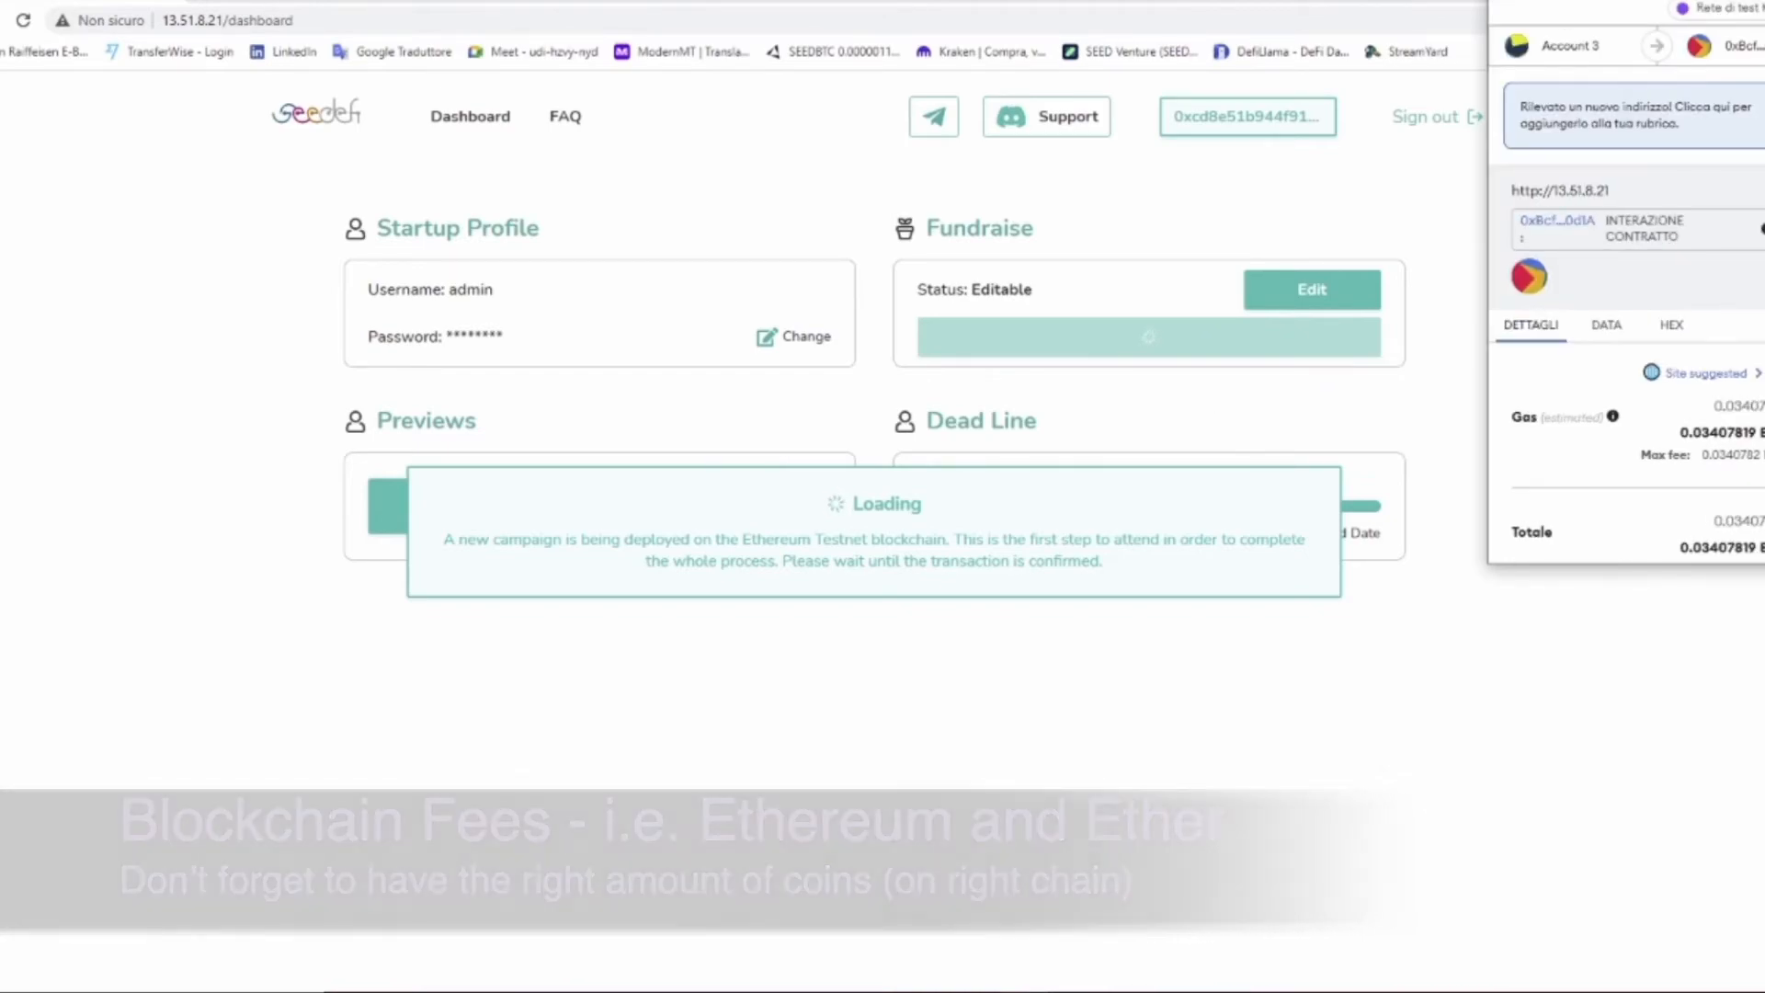
pyautogui.scroll(-3, 1627, 368)
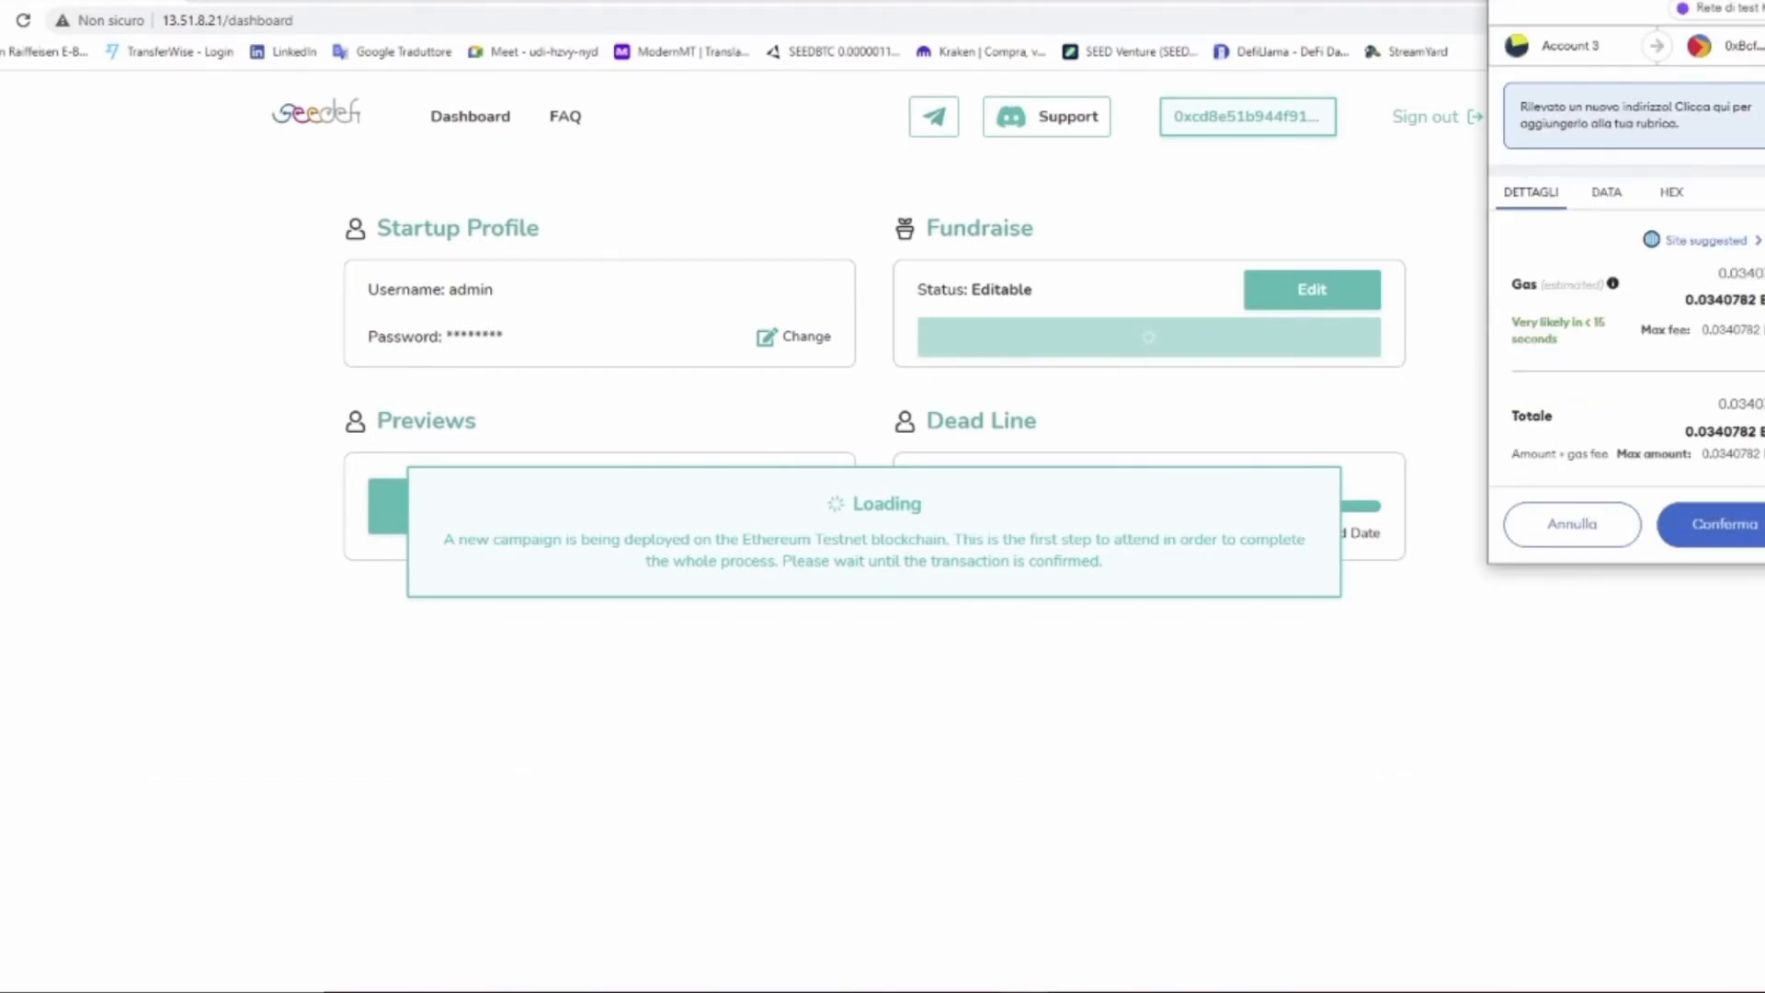
pyautogui.click(1725, 533)
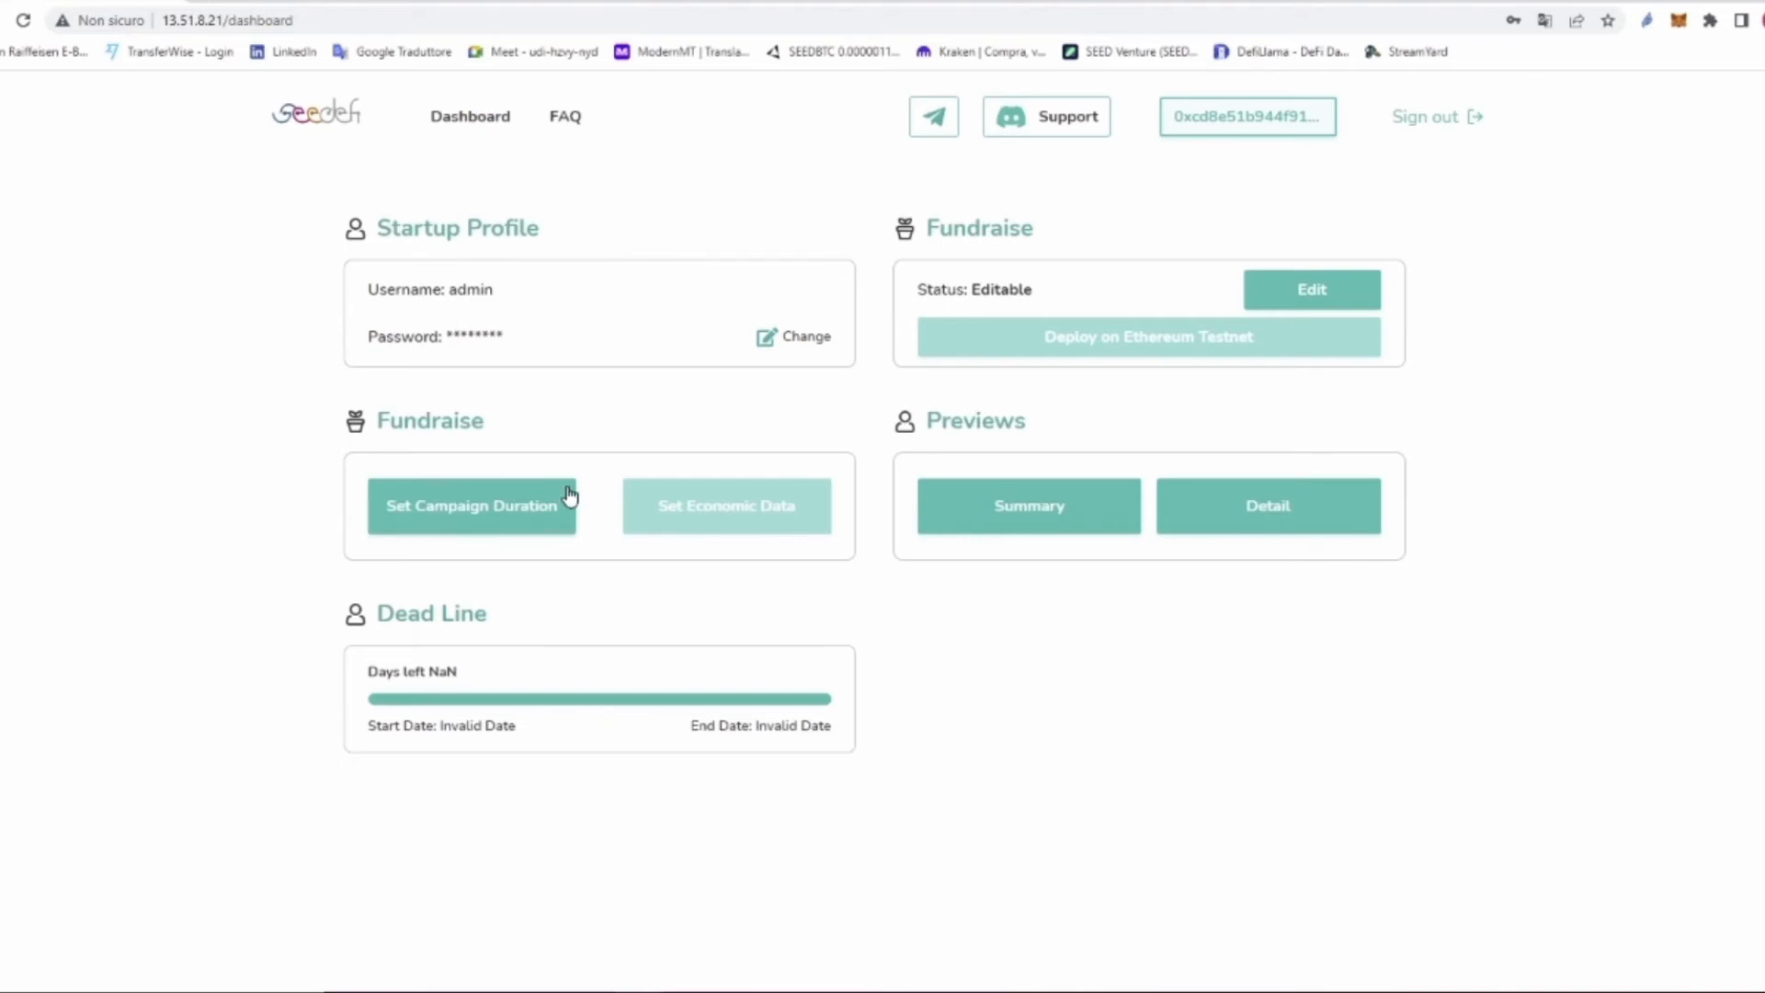
# Step: Set the campaign duration on chain and confirm the MetaMask transaction (about 0.00019 ETH gas)
pyautogui.click(478, 513)
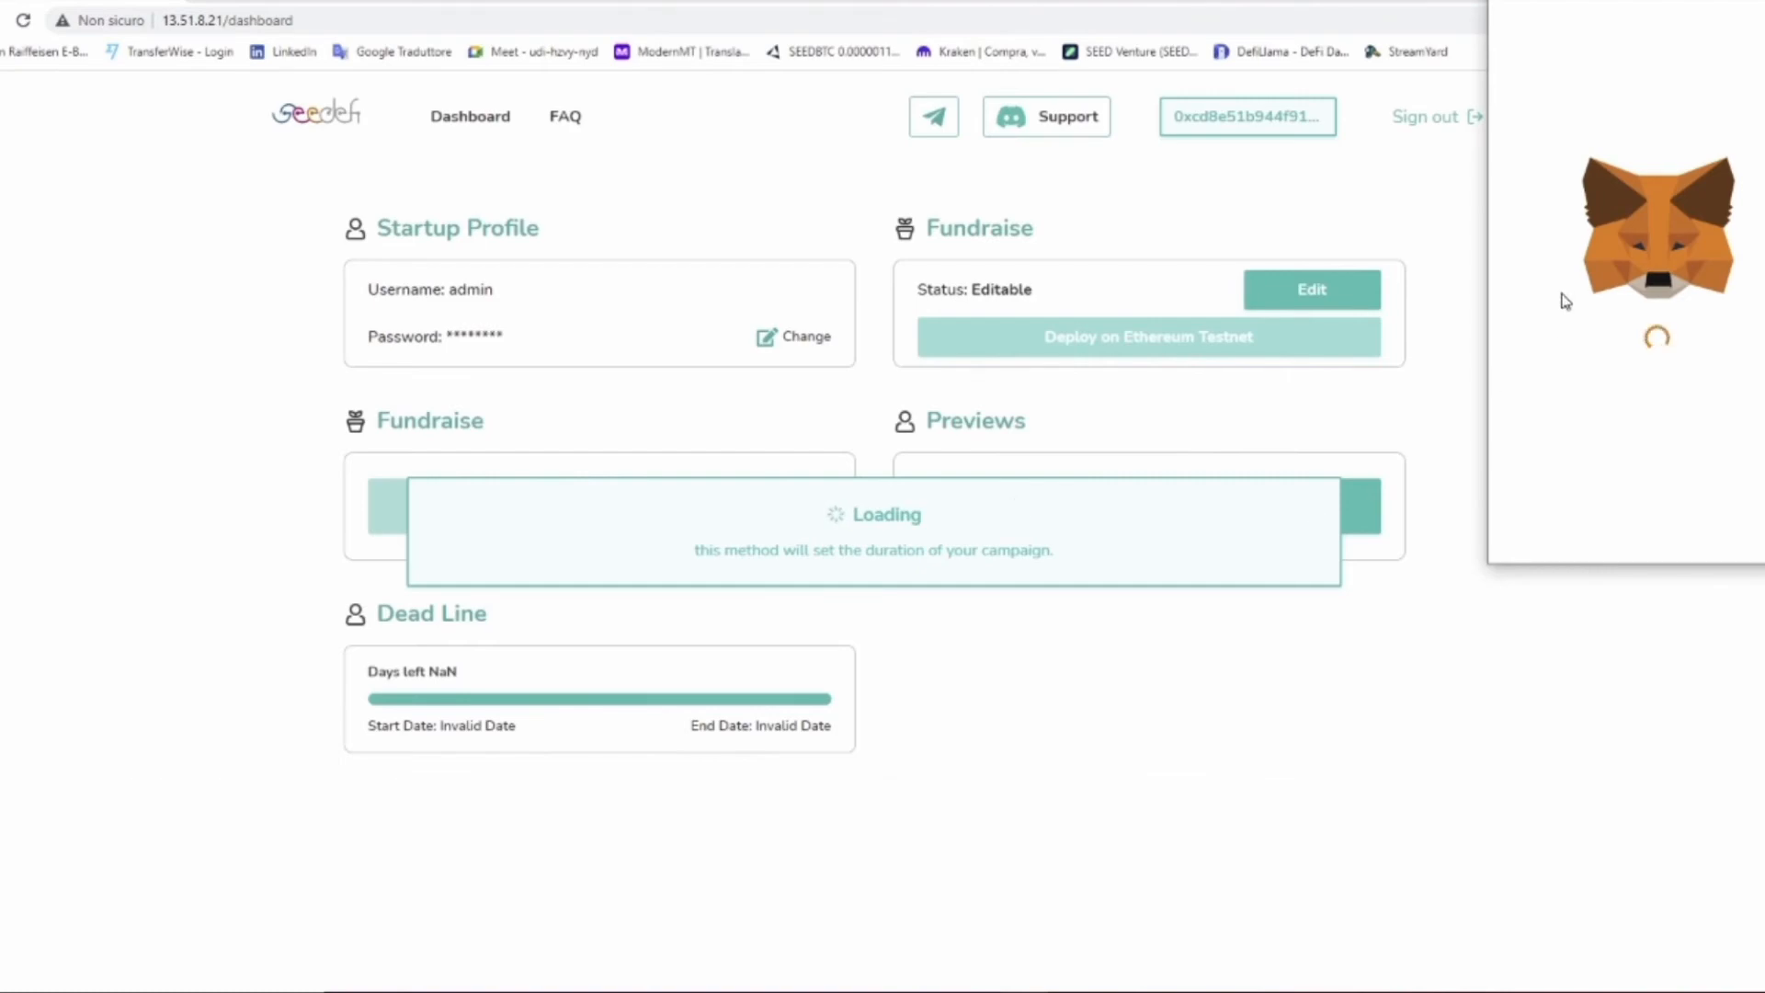
pyautogui.scroll(-2, 1628, 363)
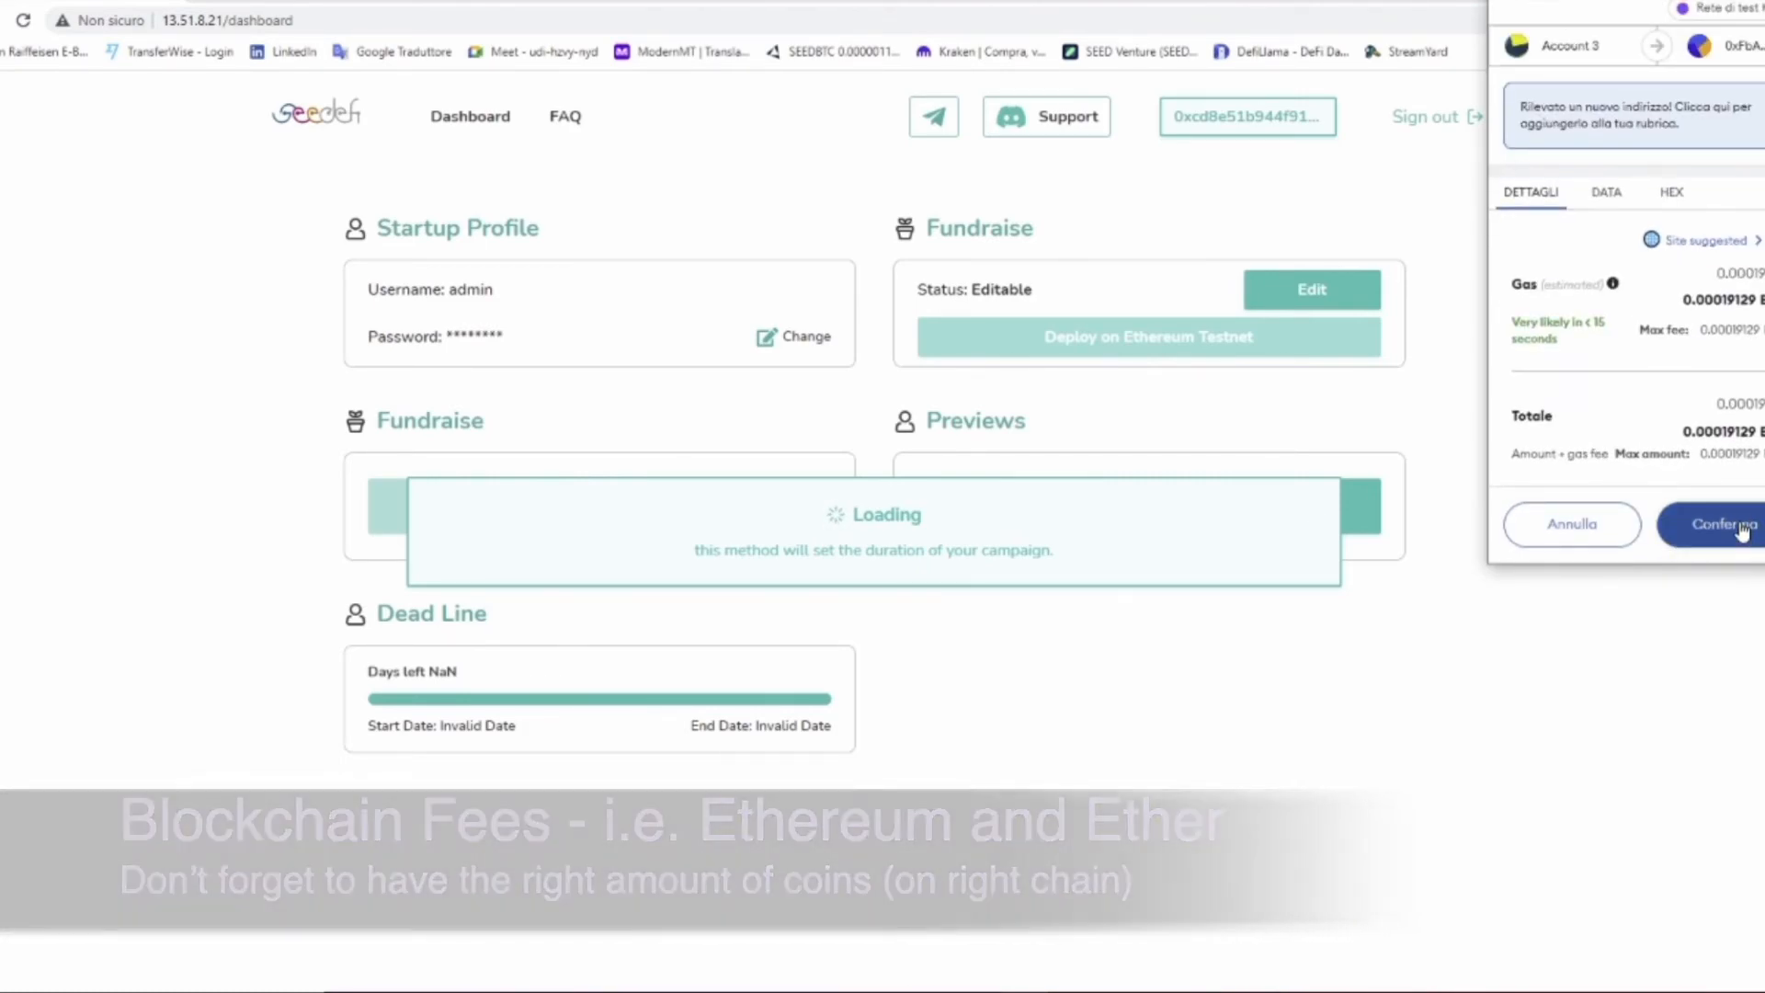
pyautogui.click(1742, 531)
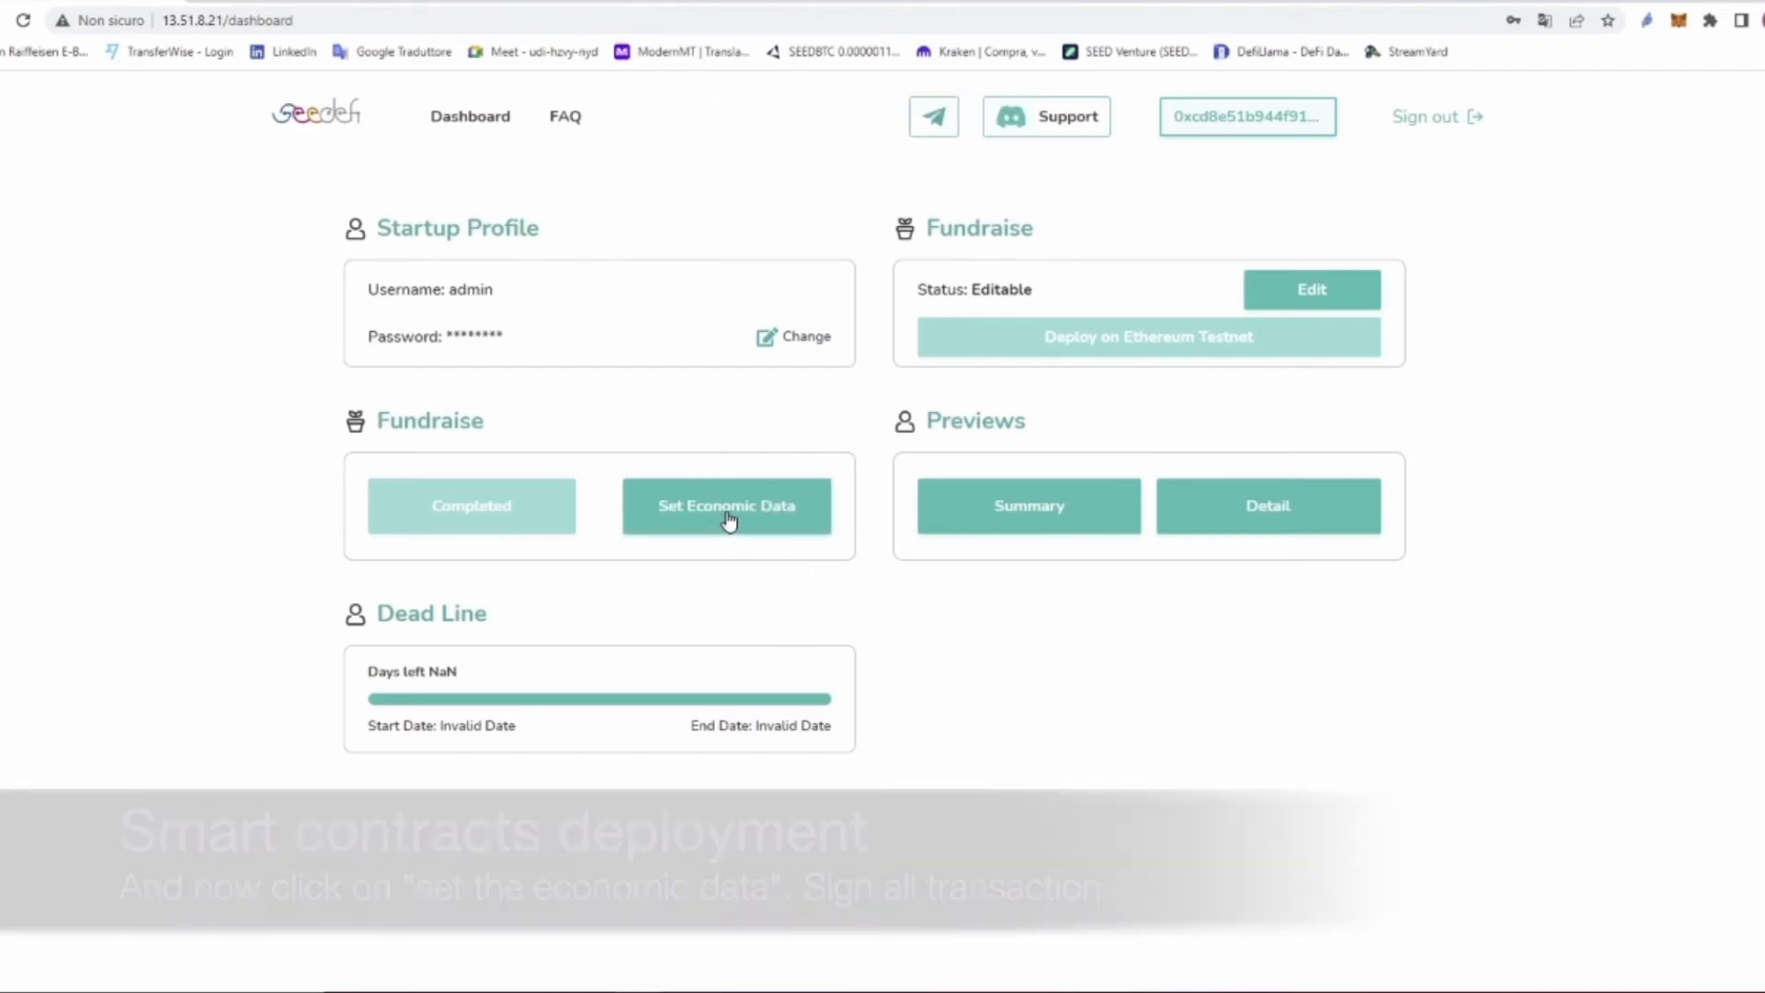
# Step: Set the campaign's economic data and confirm both remaining MetaMask transactions until deployment succeeds
pyautogui.click(729, 516)
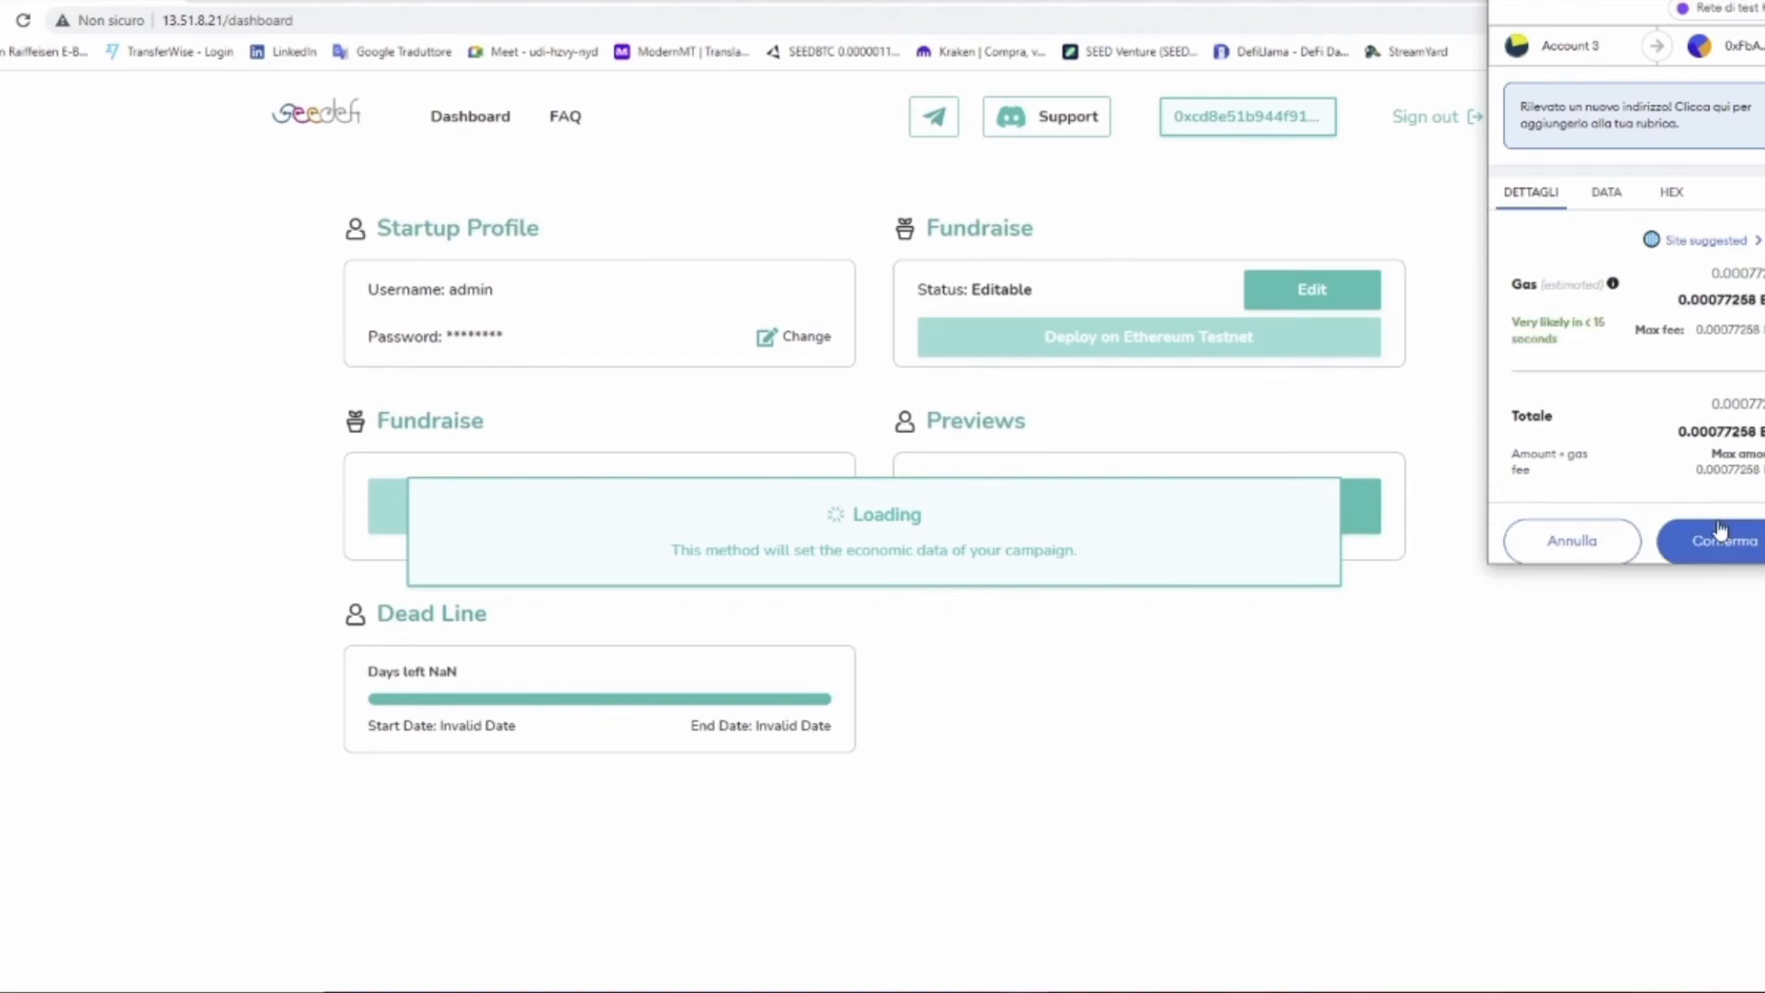
pyautogui.click(1728, 530)
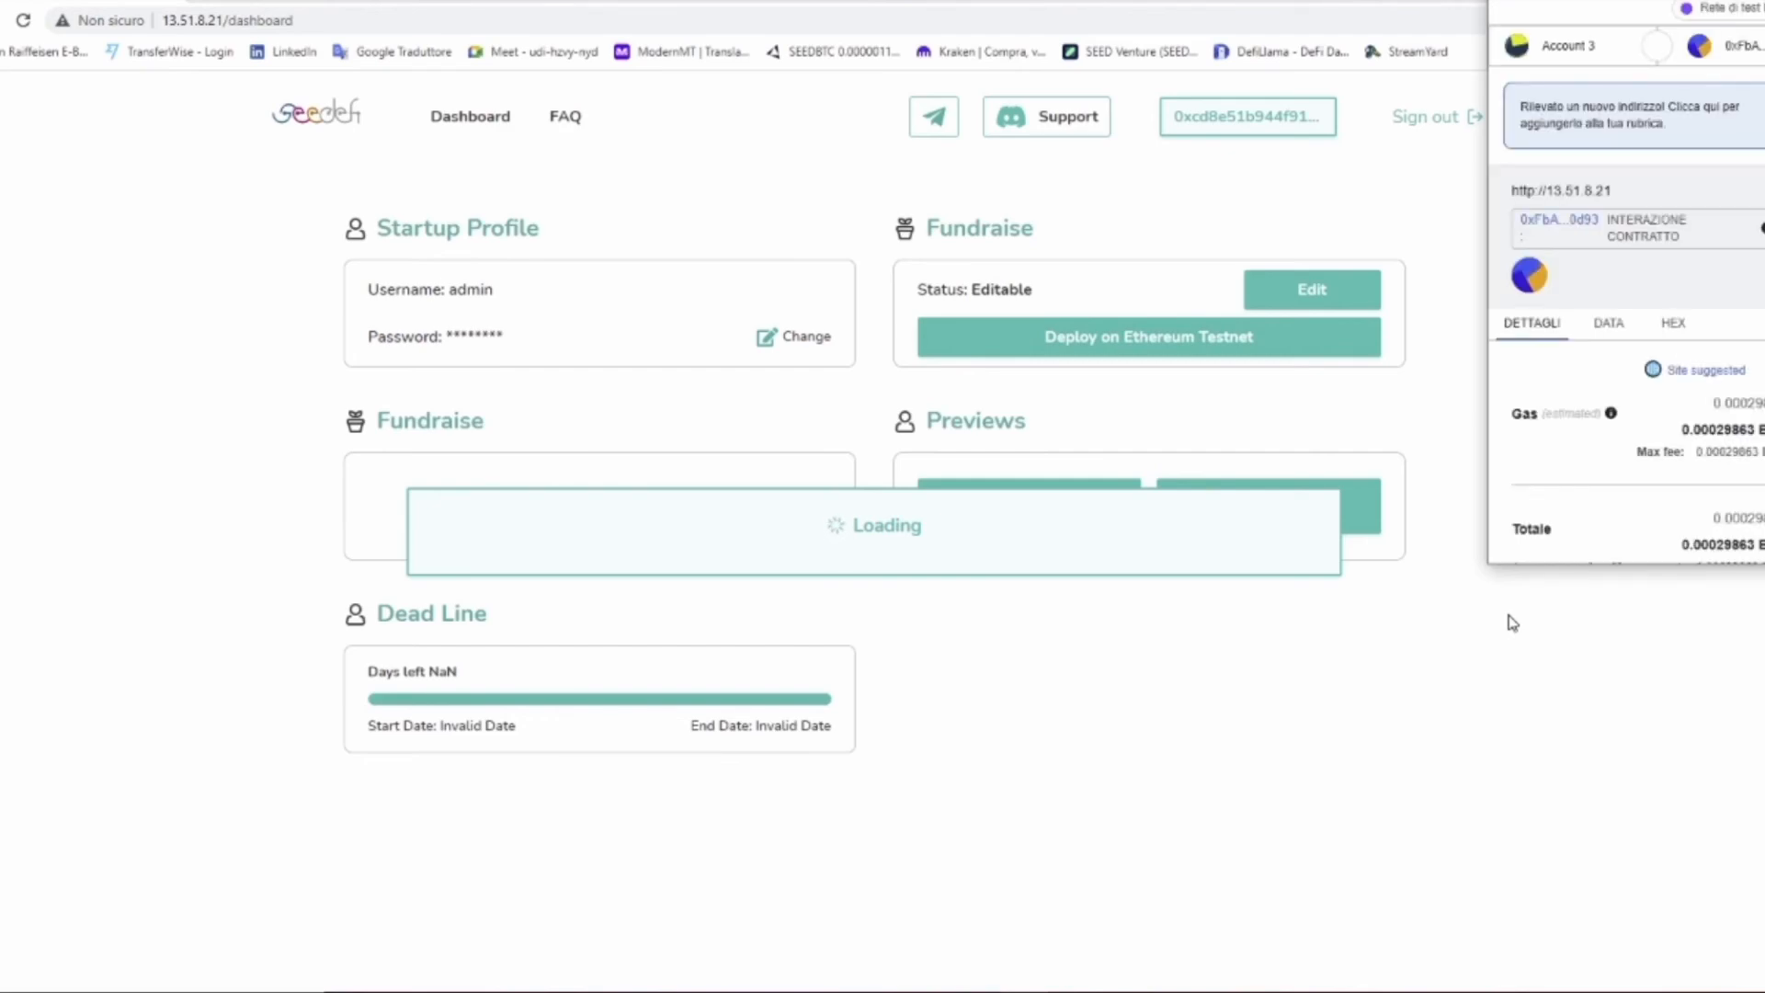
pyautogui.scroll(-2, 1655, 414)
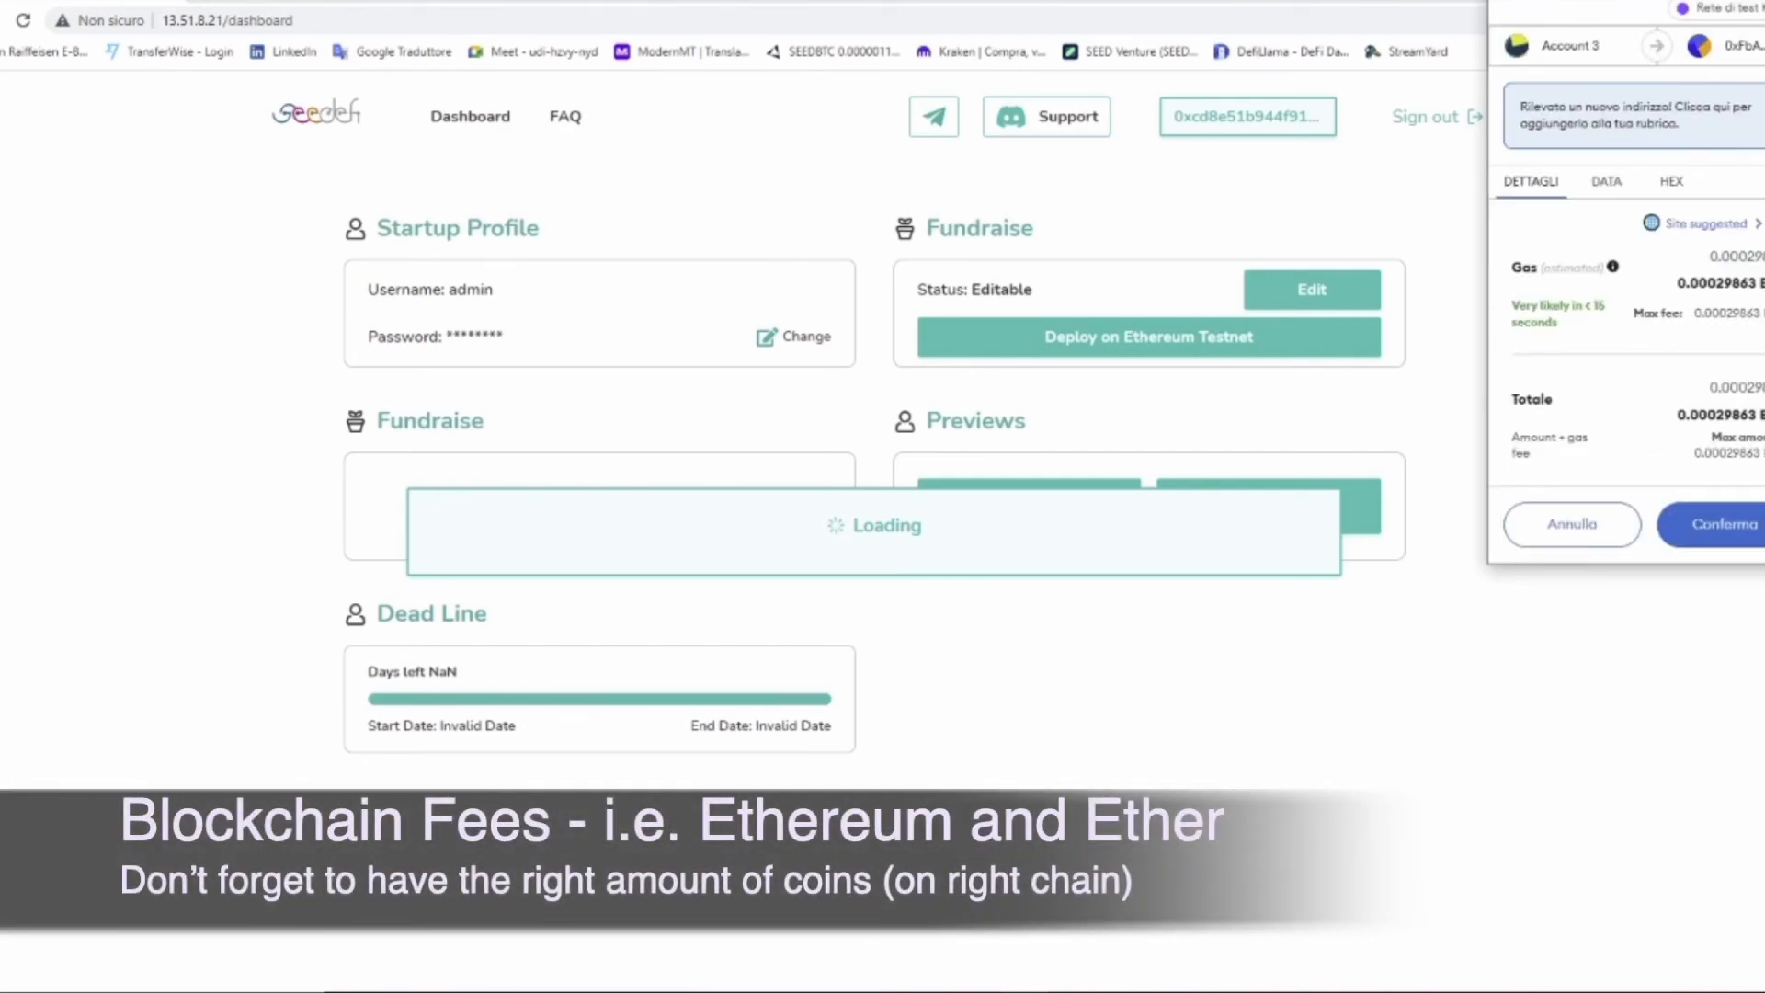
pyautogui.click(1736, 526)
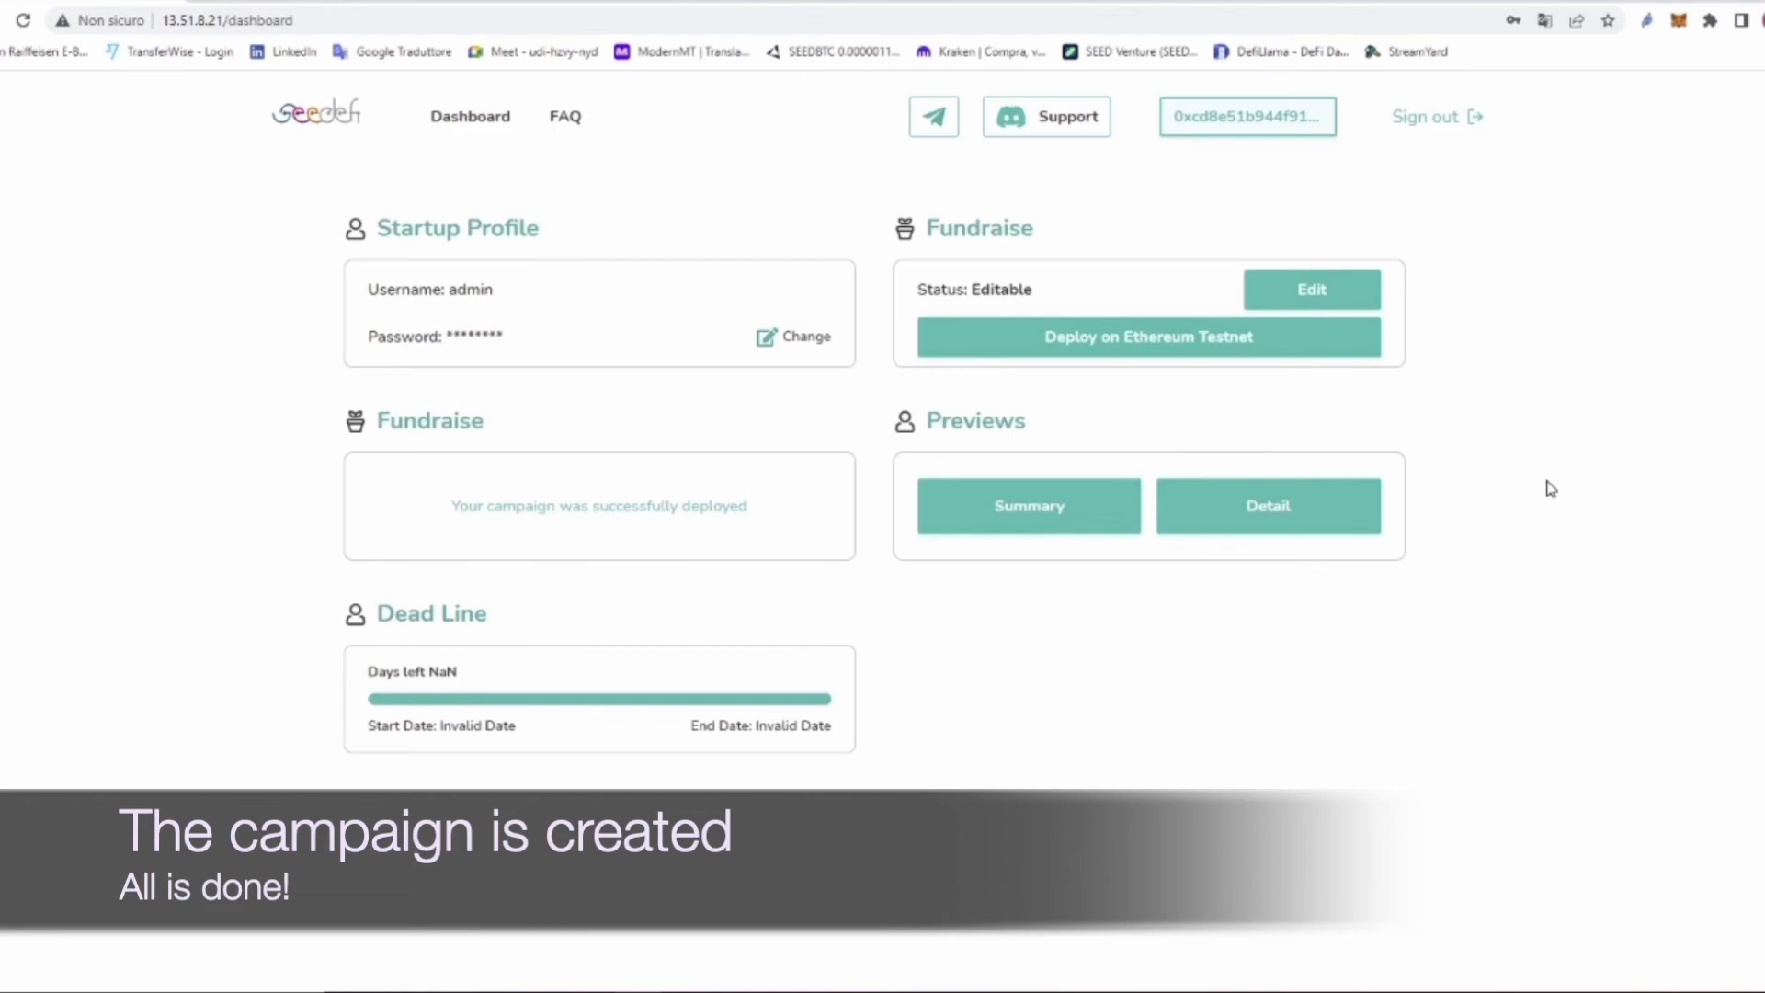
pyautogui.click(1681, 21)
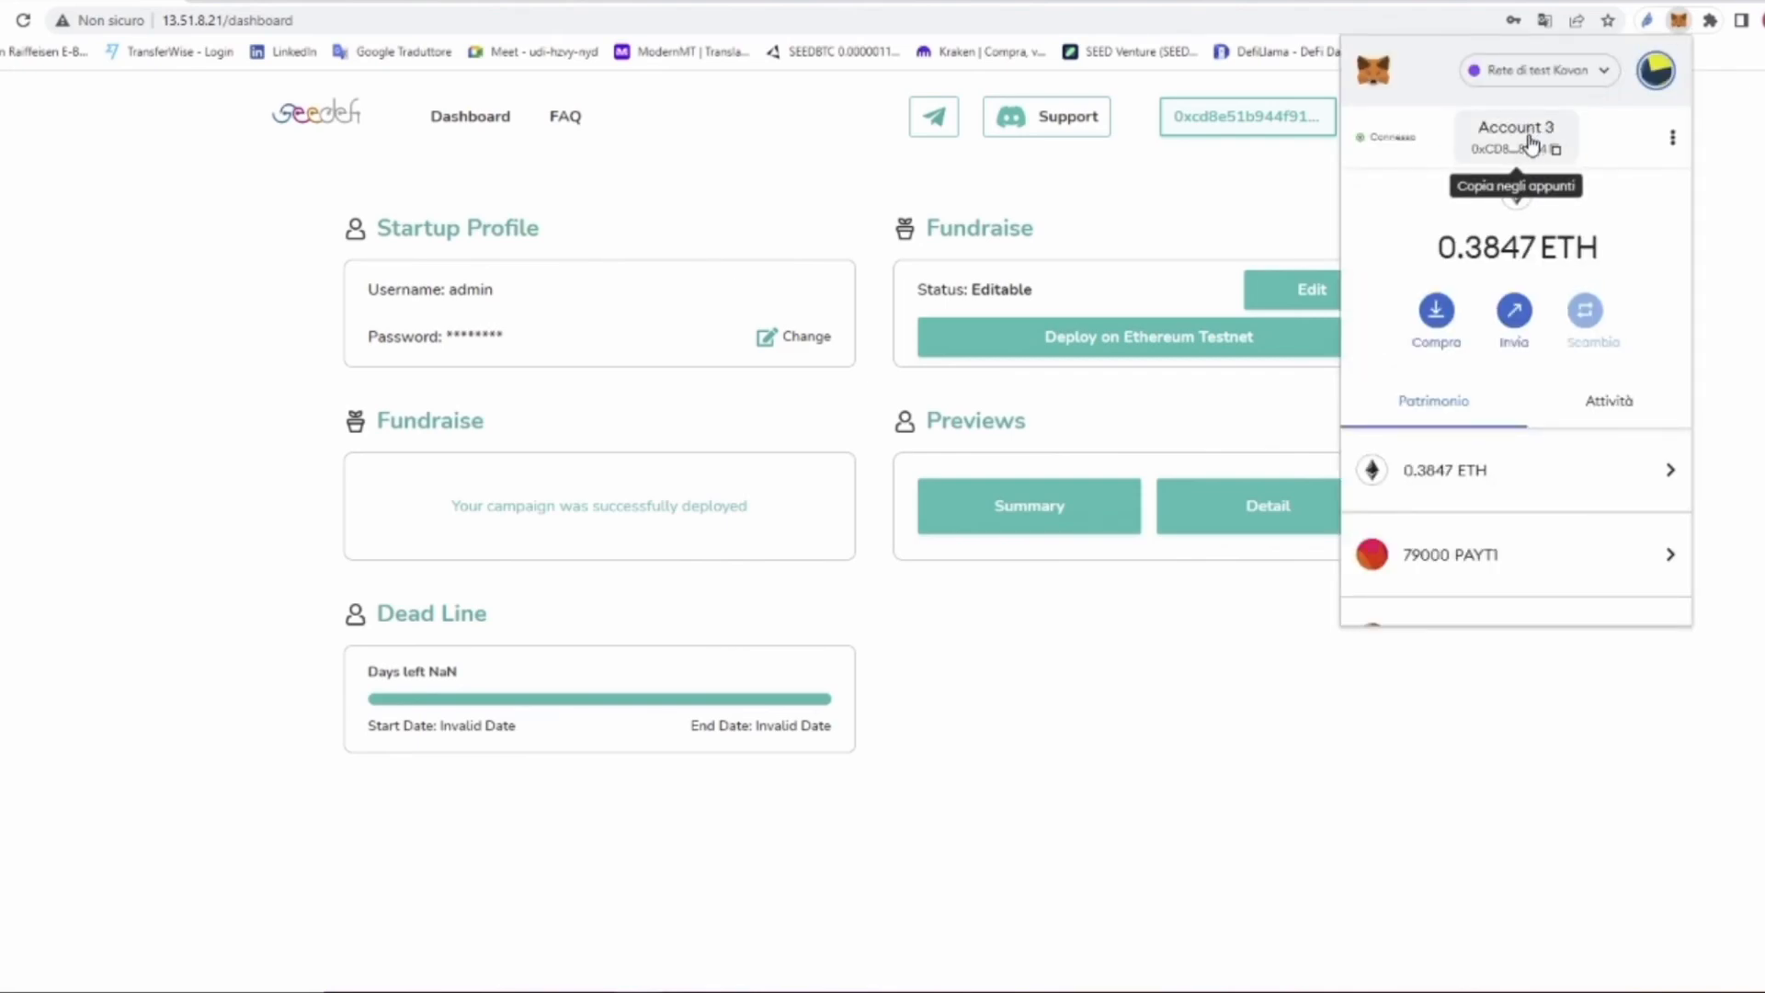
pyautogui.click(1530, 145)
pyautogui.click(1163, 221)
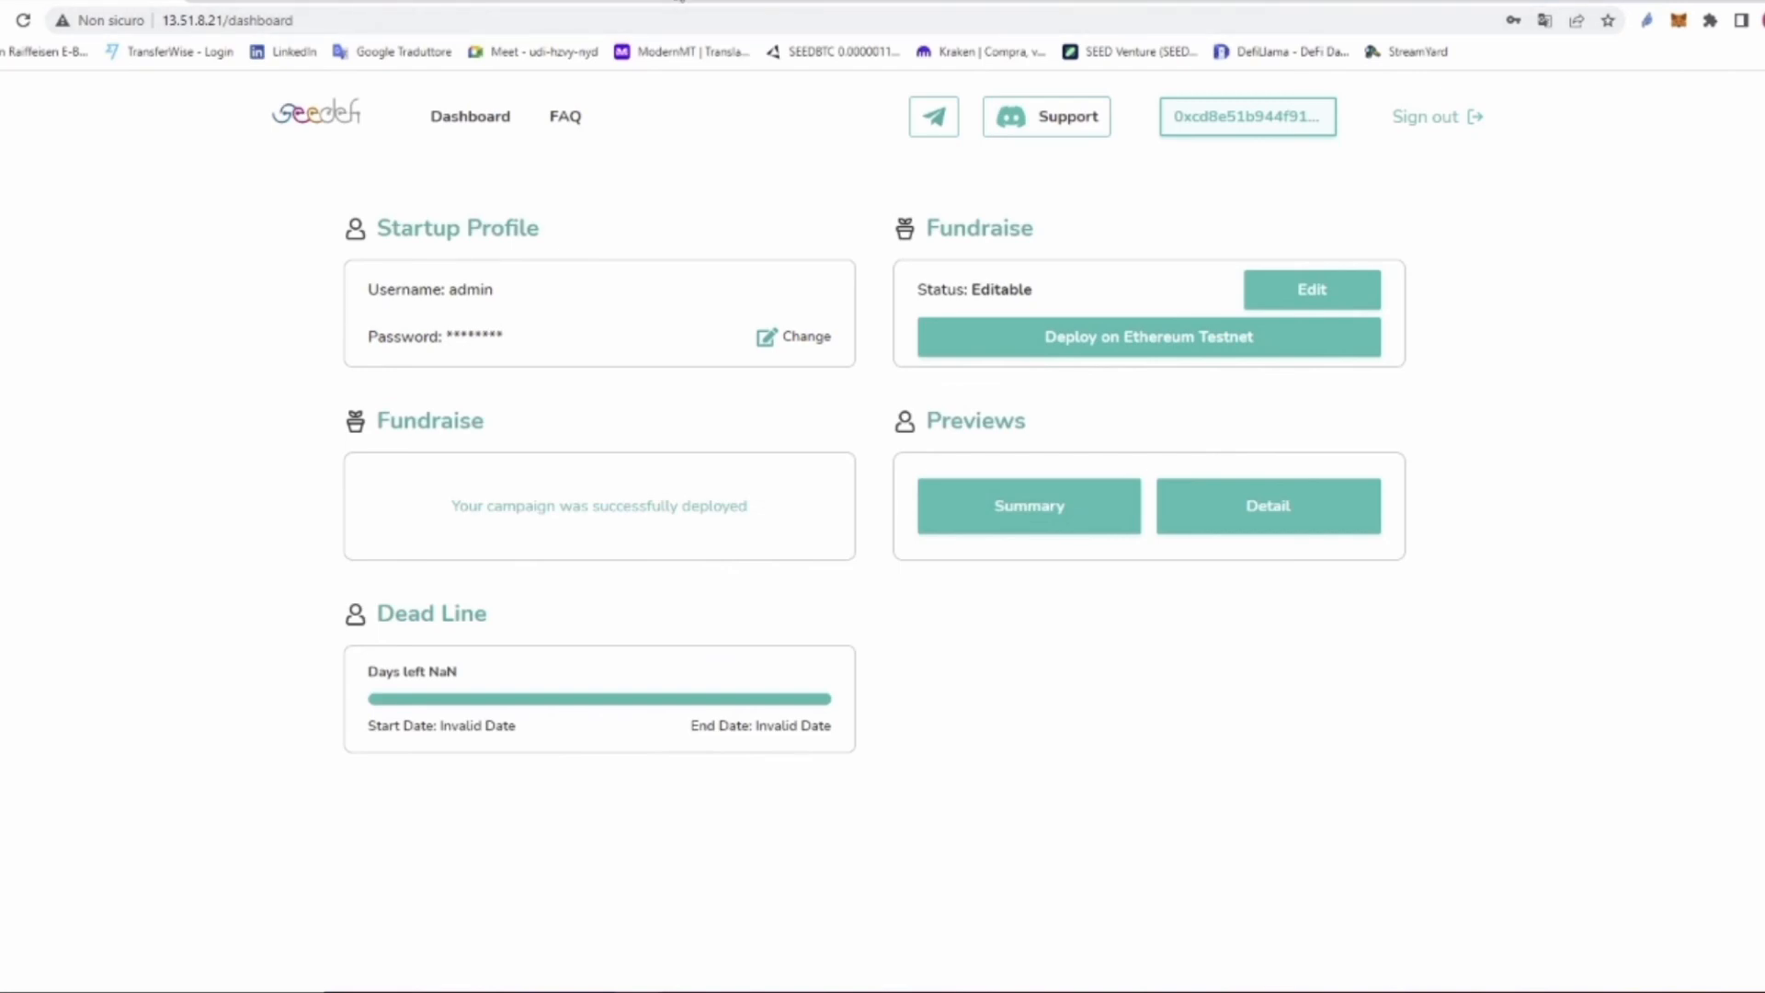
pyautogui.hotkey('ctrl', 't')
# Step: Look up the copied wallet address on kovan.etherscan.io
pyautogui.write('ko')
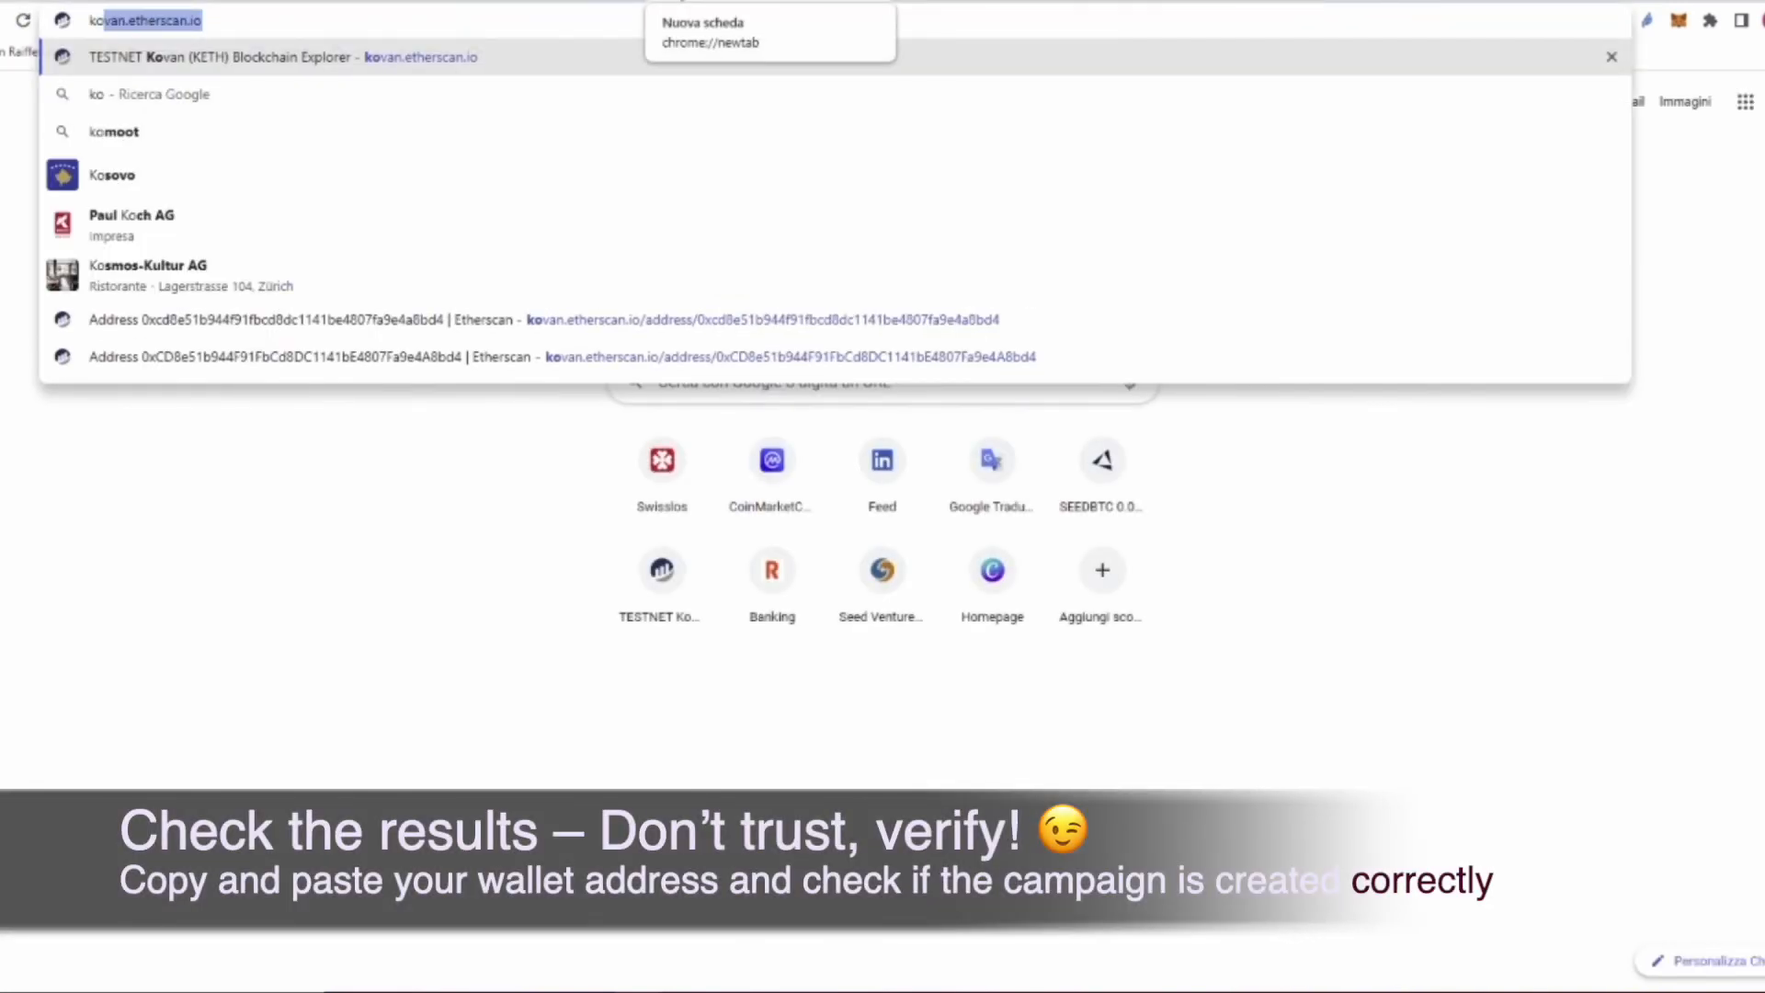
pyautogui.press('Return')
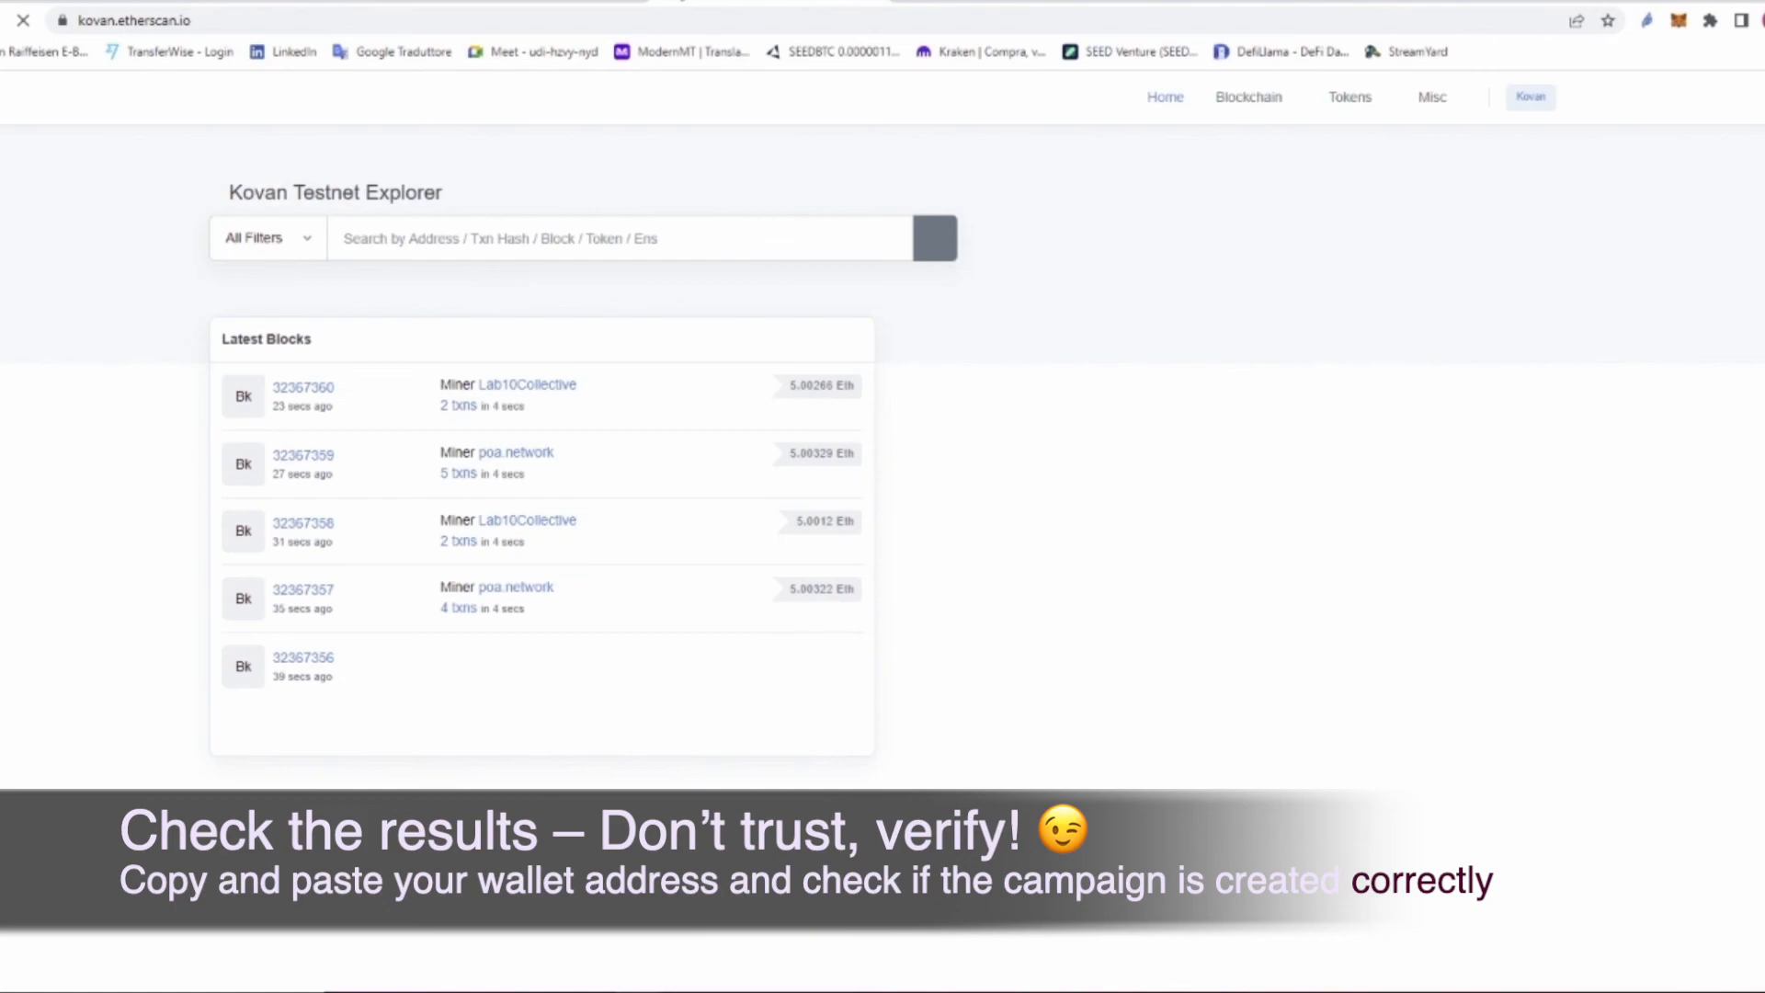
pyautogui.click(426, 237)
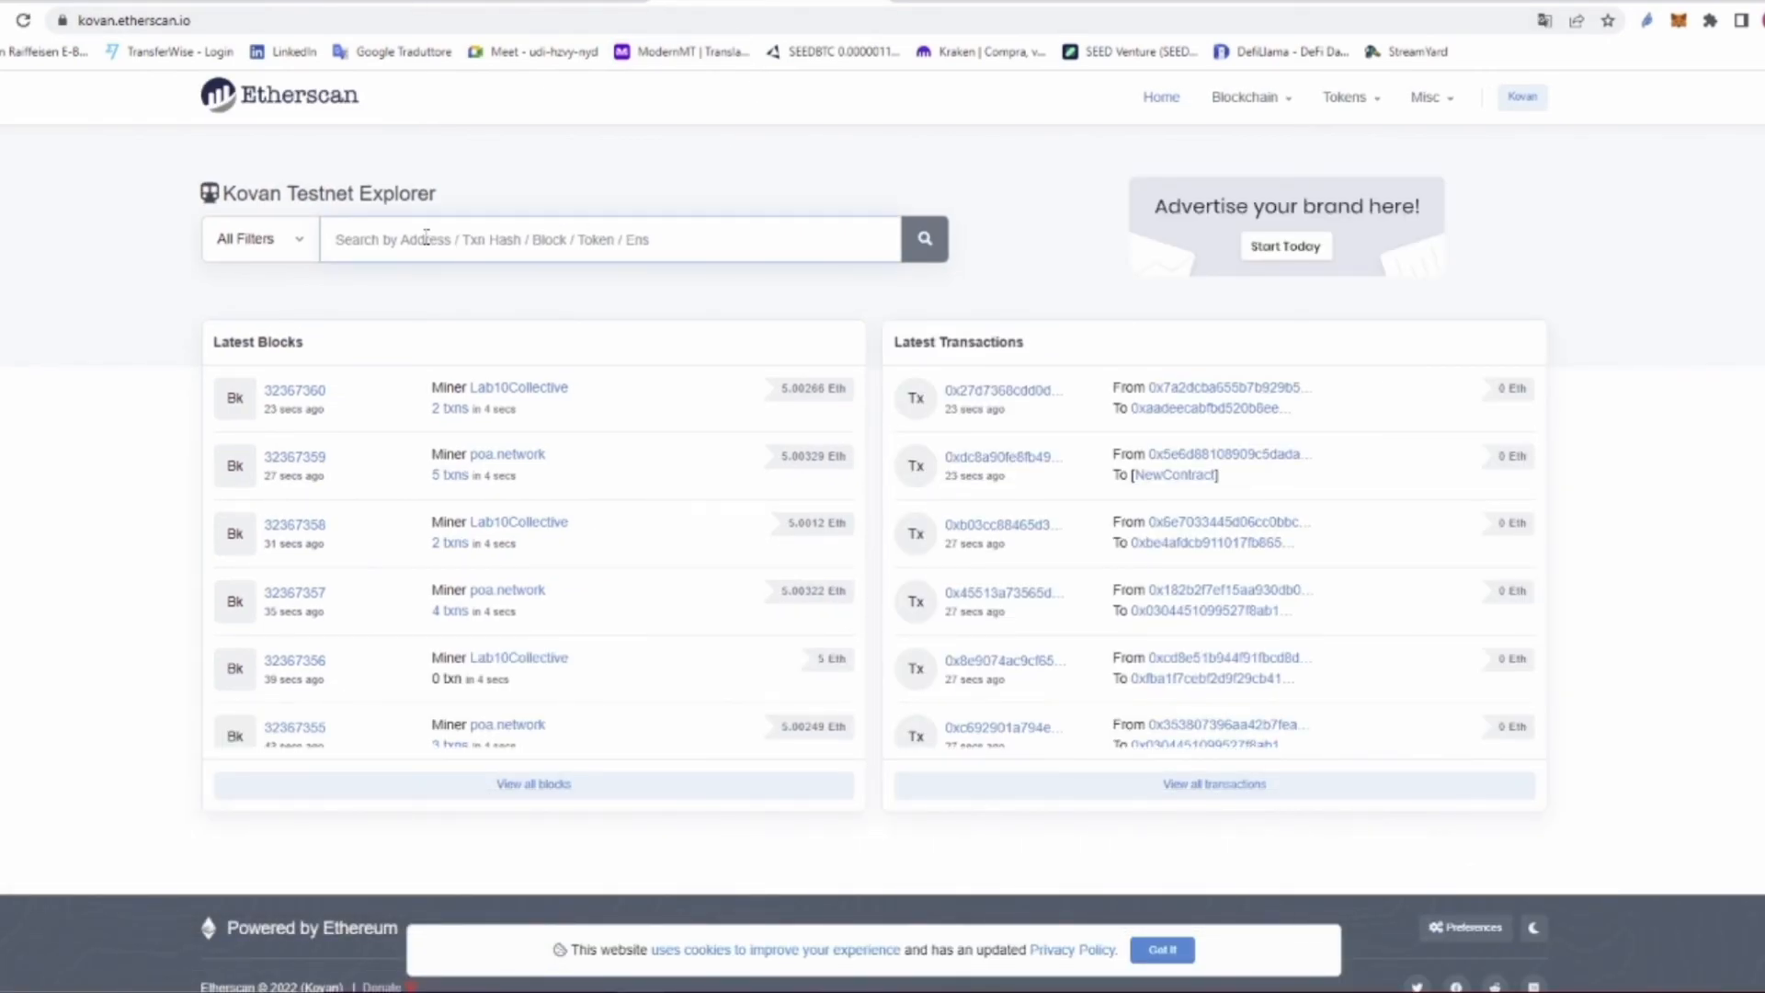
pyautogui.write('0xCD8e51b944F91FbCd8DC1141bE4807Fa9e4A8bd4')
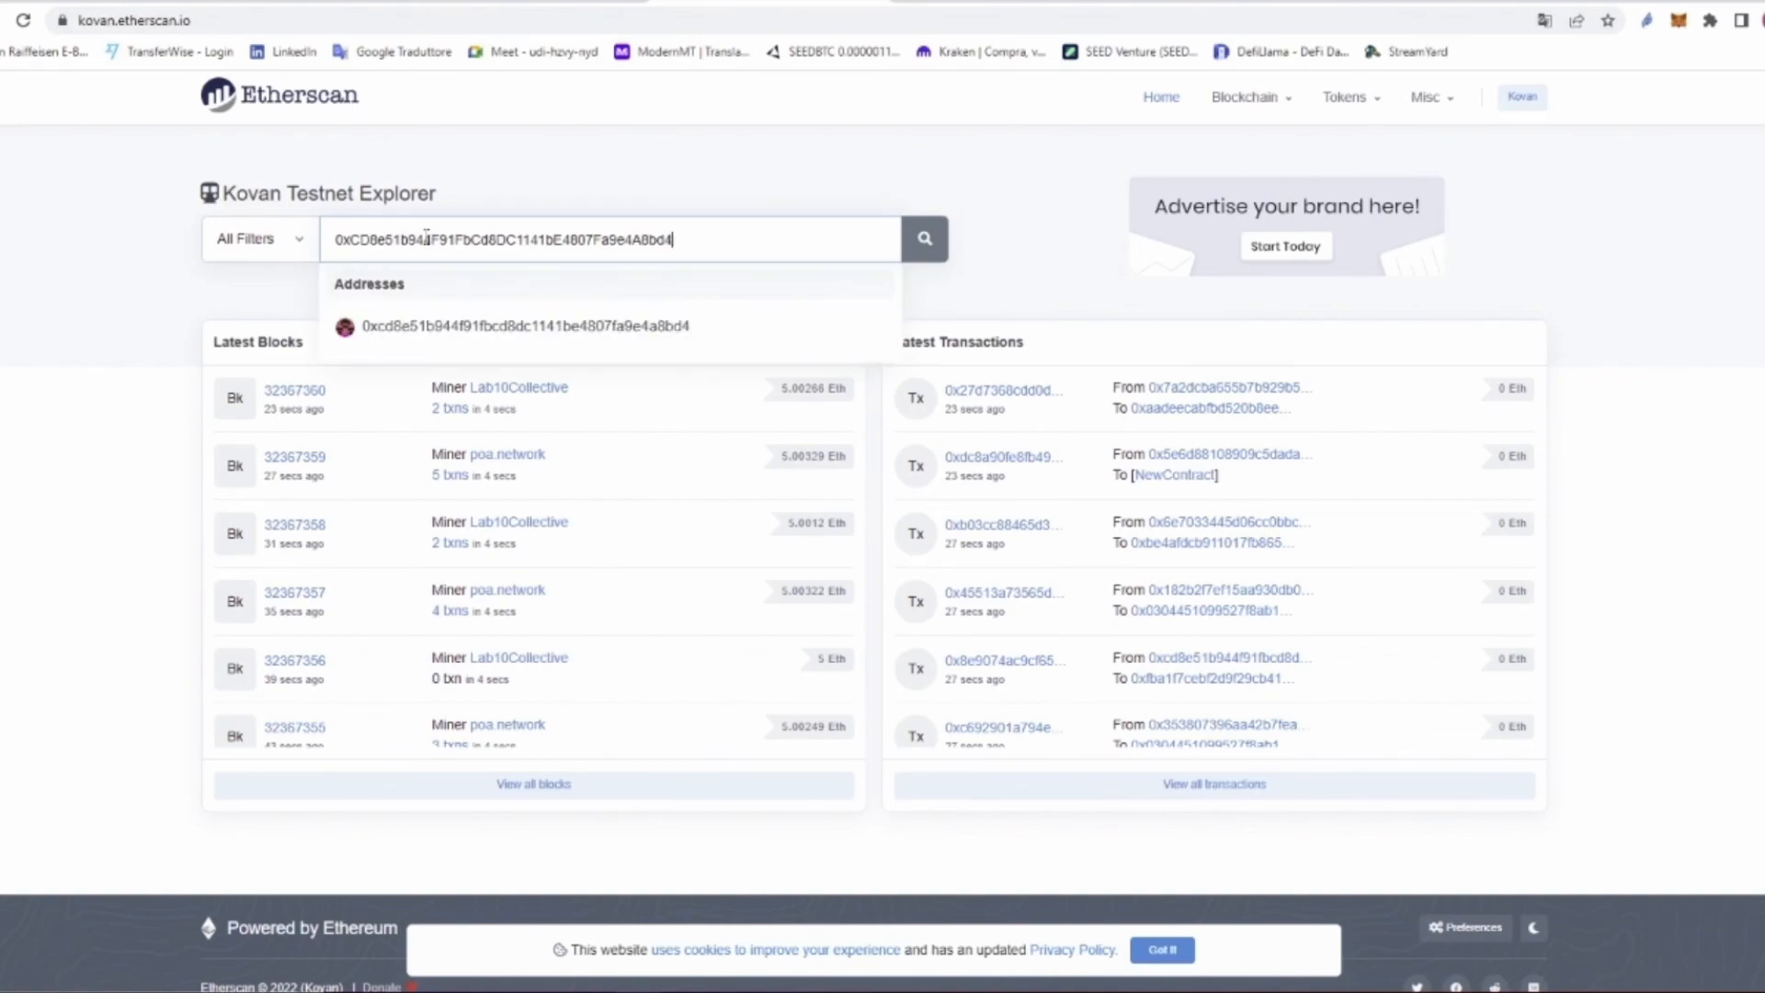
pyautogui.press('Return')
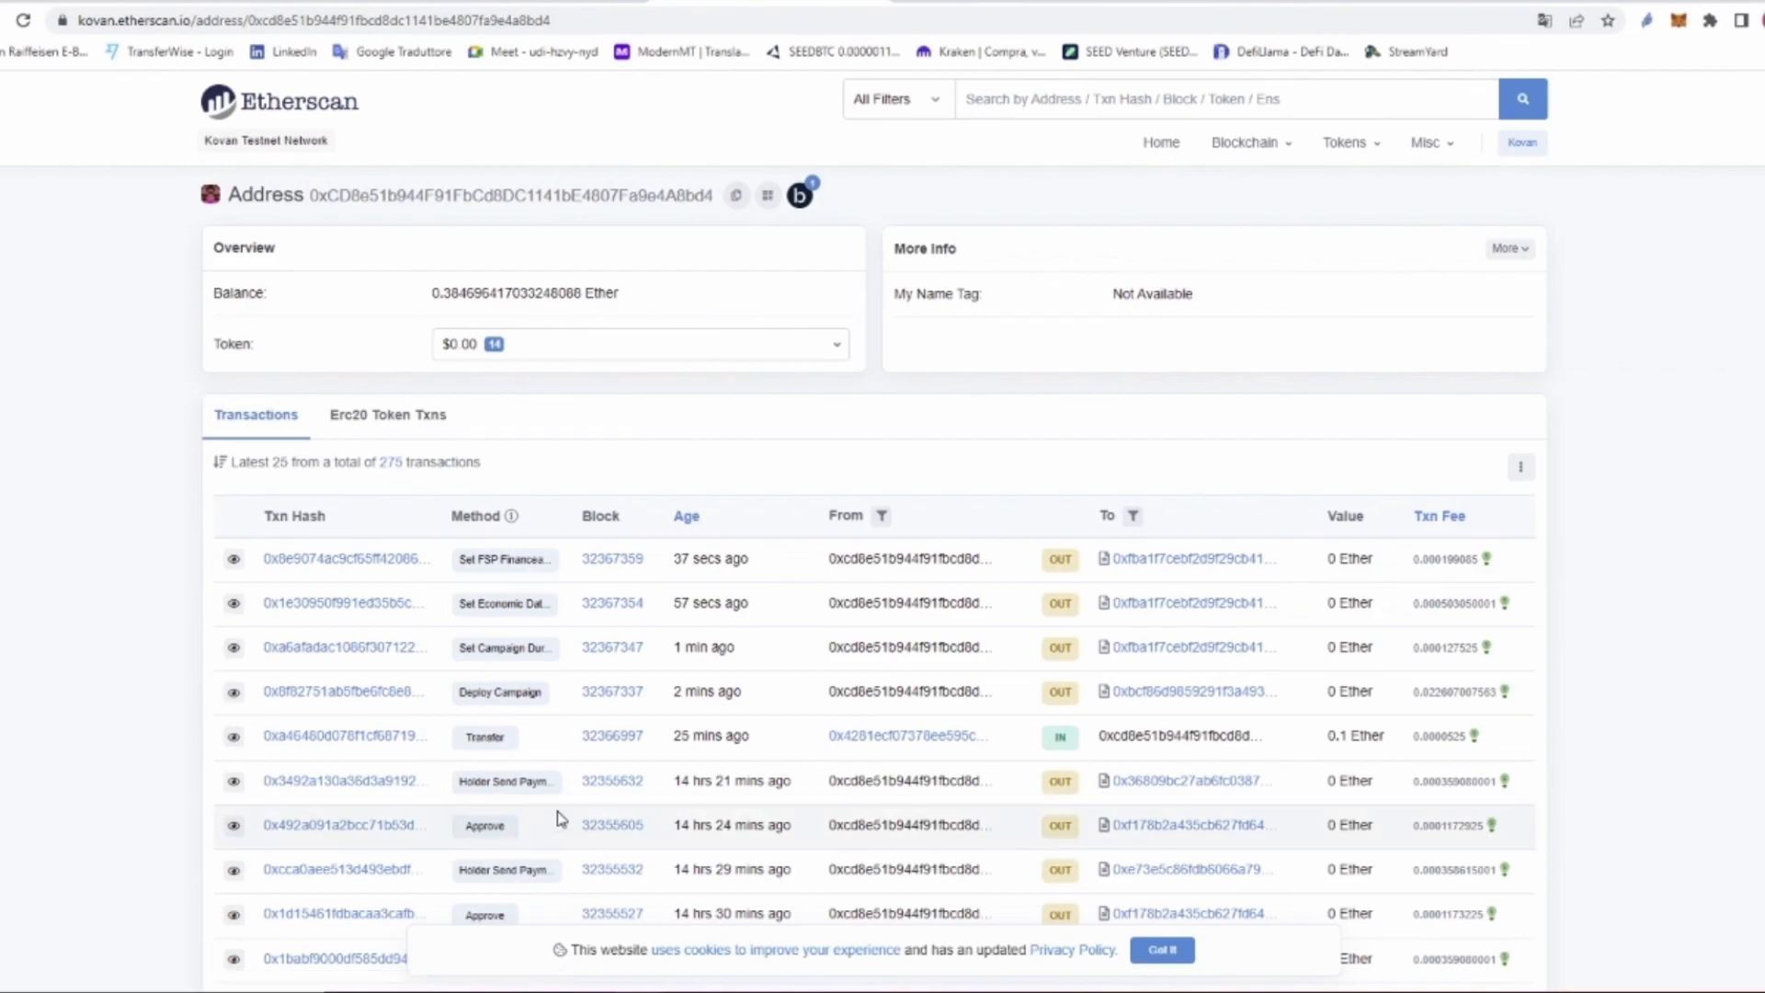
# Step: Verify the Deploy Campaign, Set Campaign Duration and Economic Data transactions, then return to Seedefi
pyautogui.moveTo(745, 693); pyautogui.dragTo(667, 722)
pyautogui.moveTo(737, 648); pyautogui.dragTo(675, 607)
pyautogui.moveTo(741, 560); pyautogui.dragTo(674, 561)
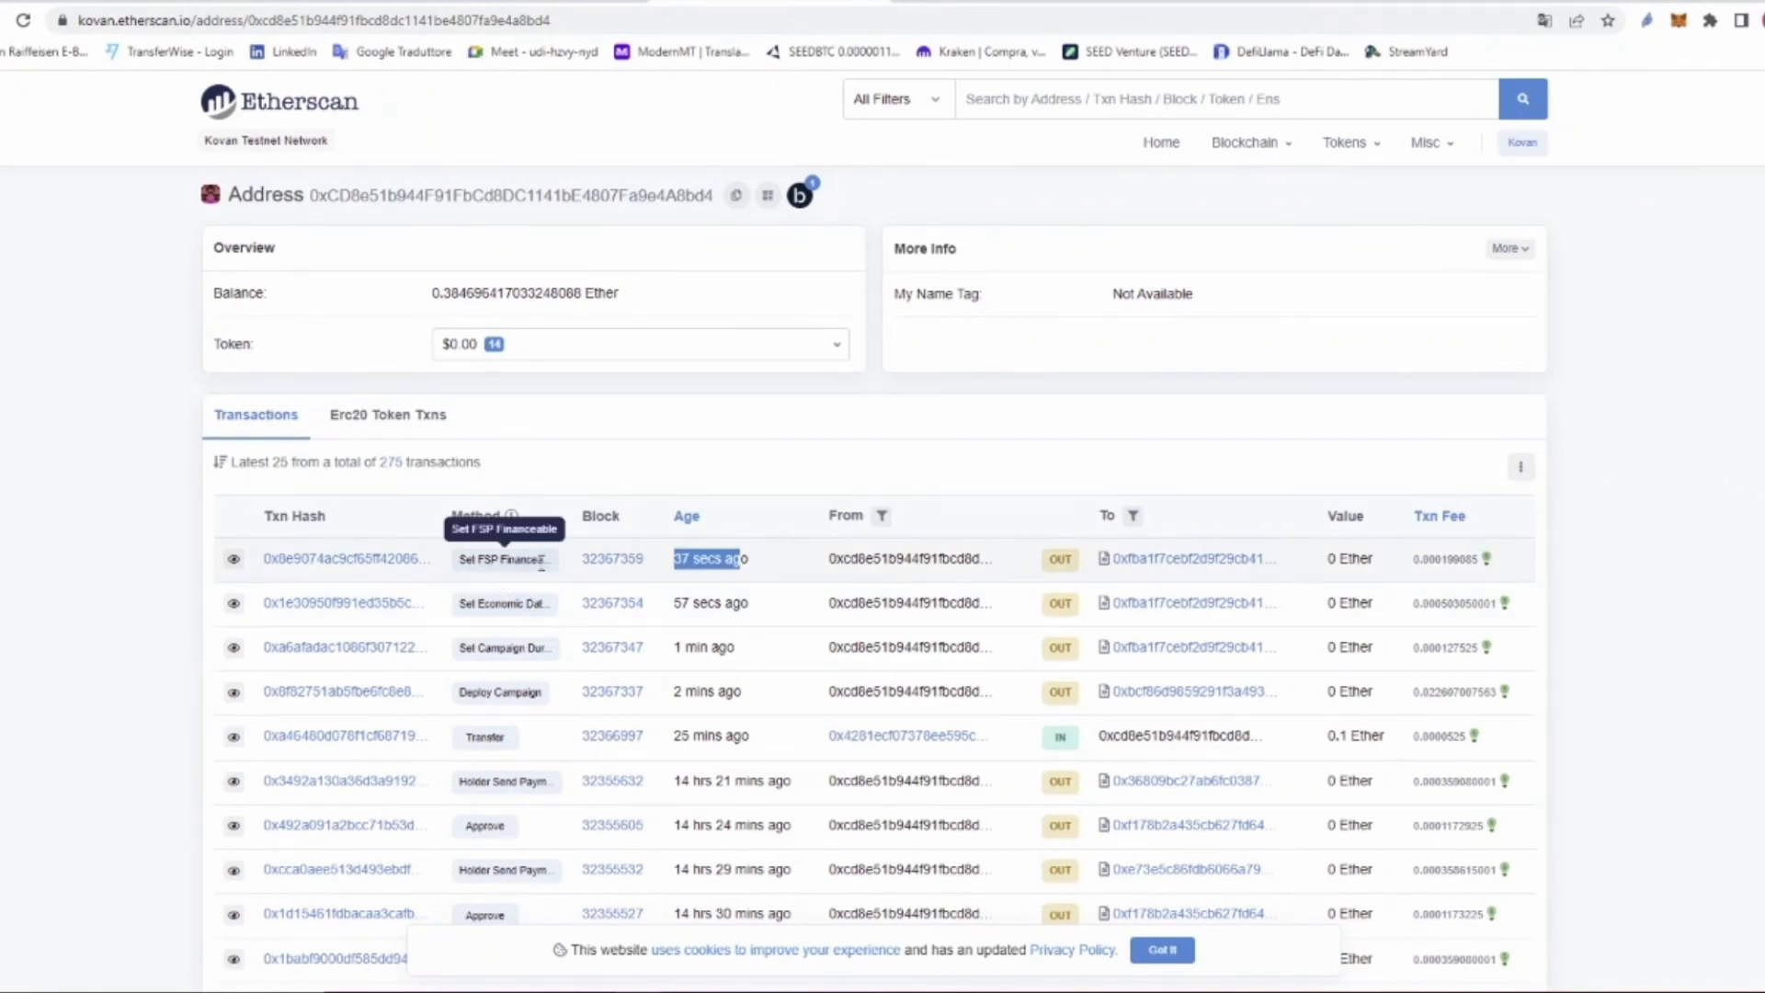
pyautogui.click(358, 651)
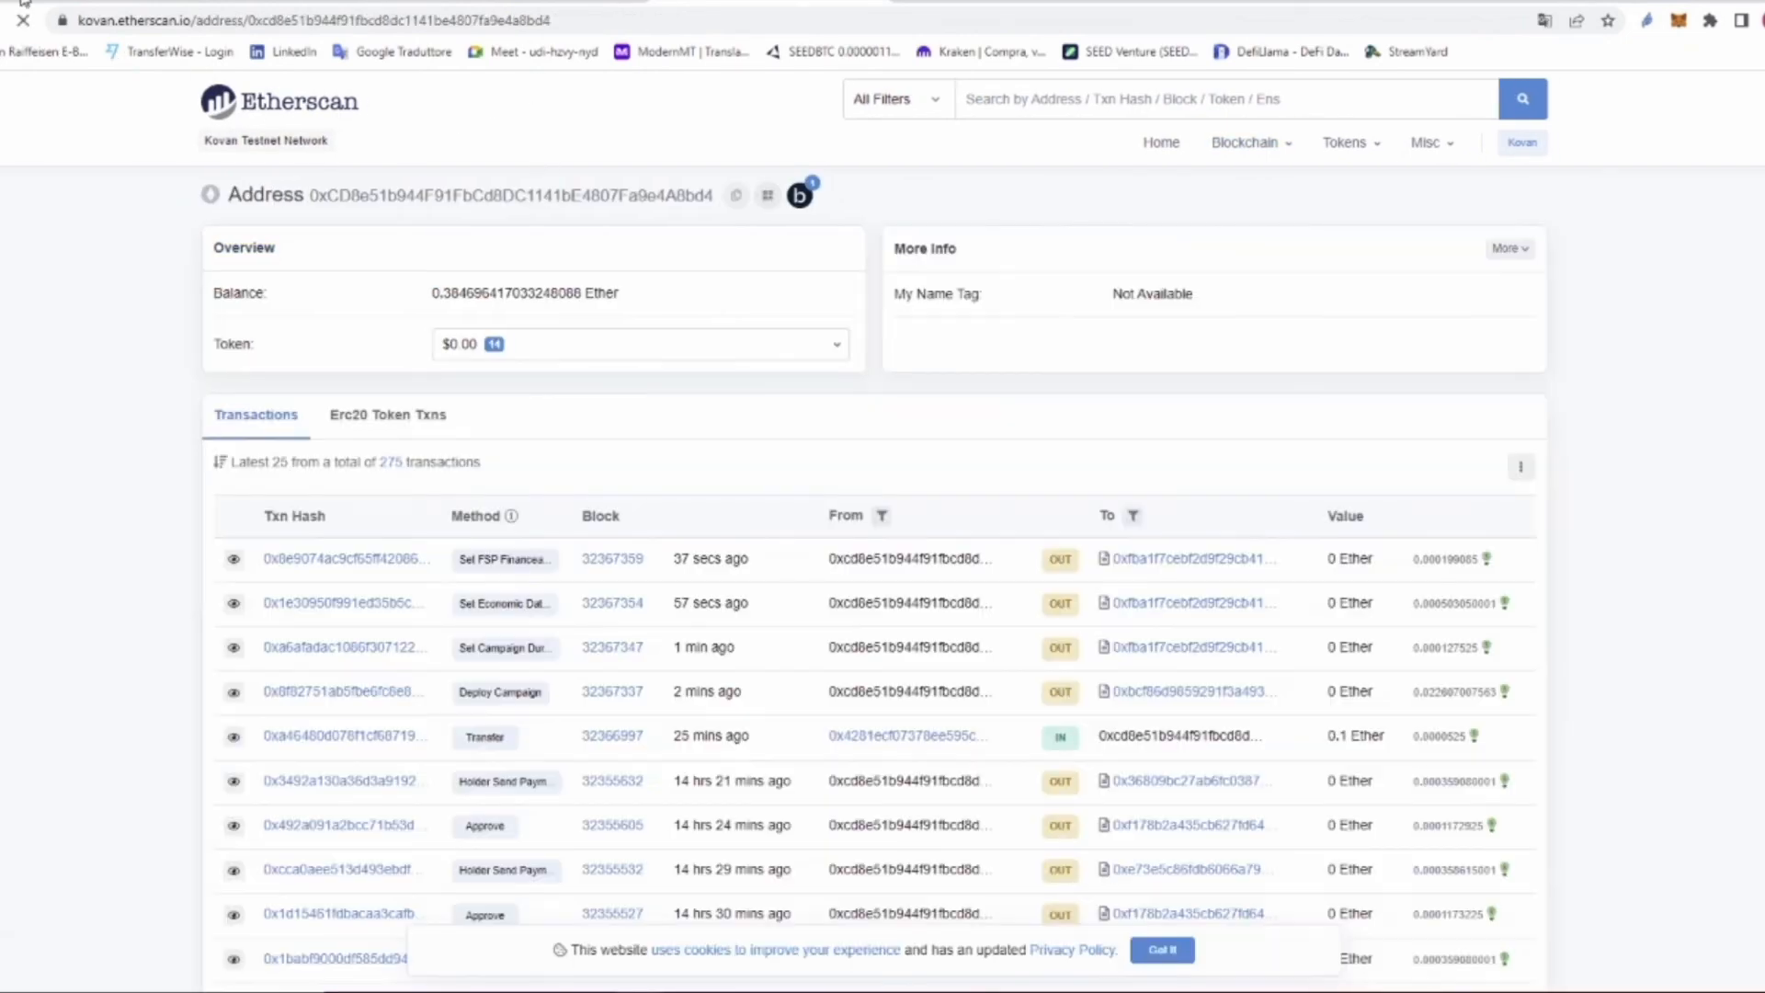
pyautogui.click(92, 1)
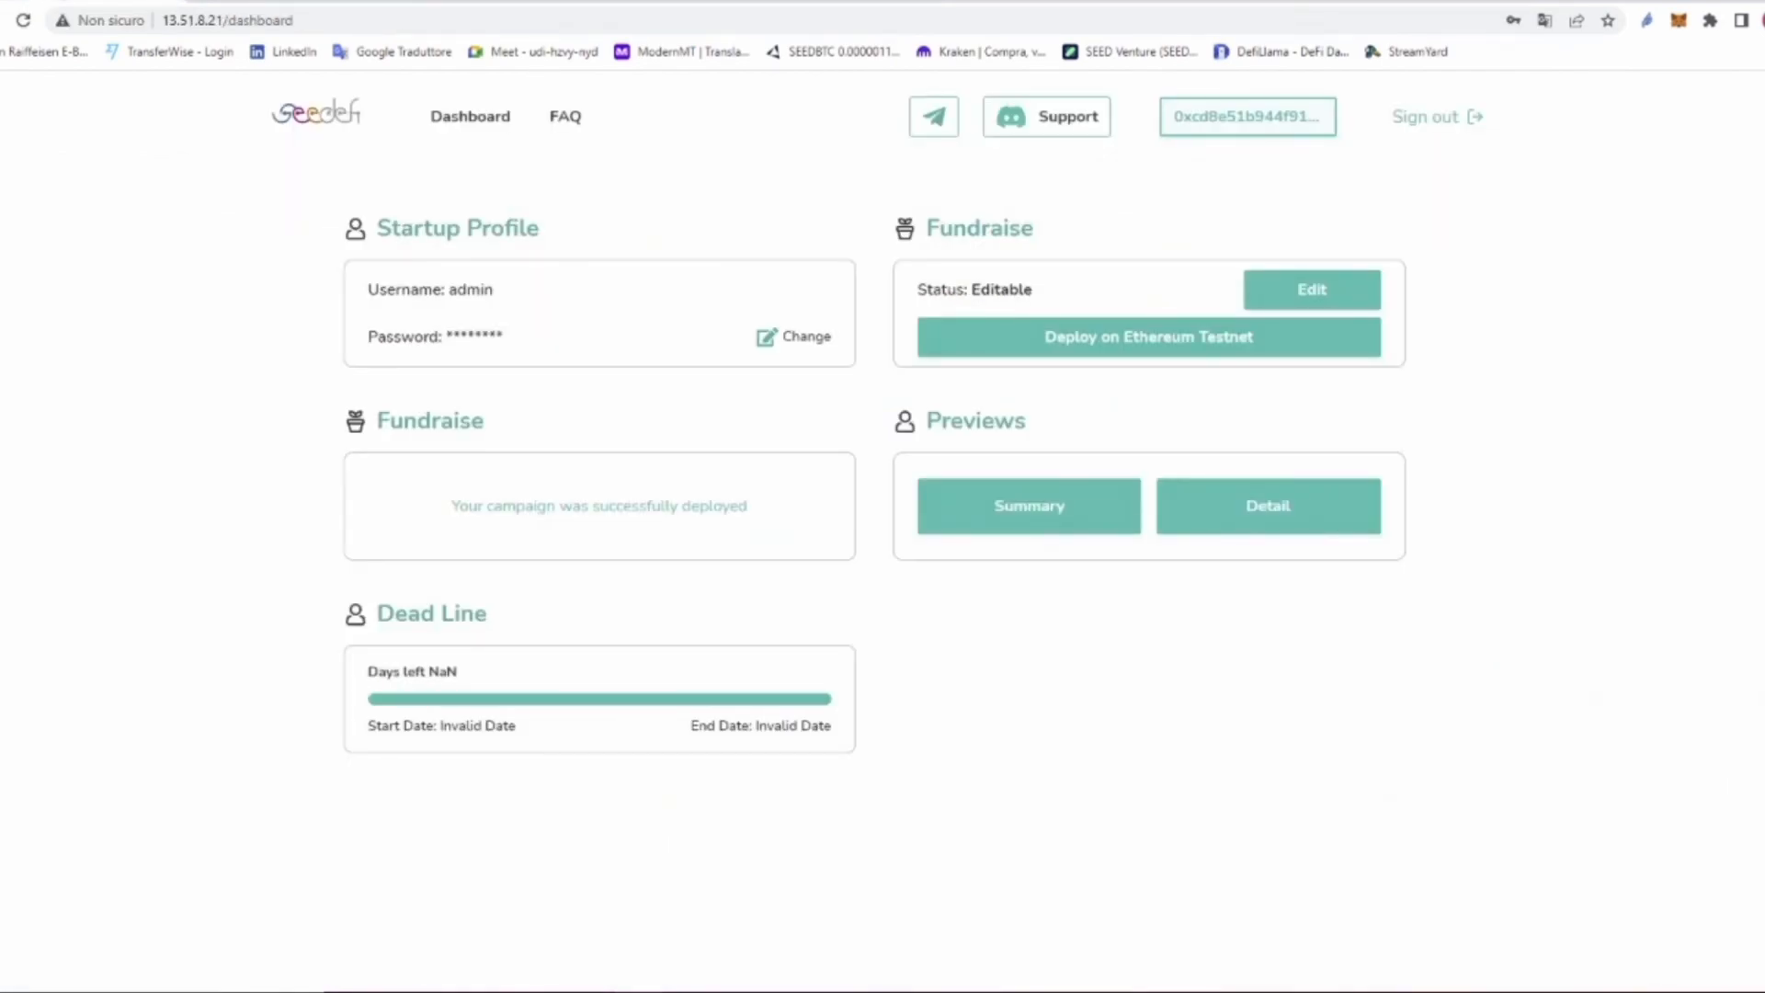